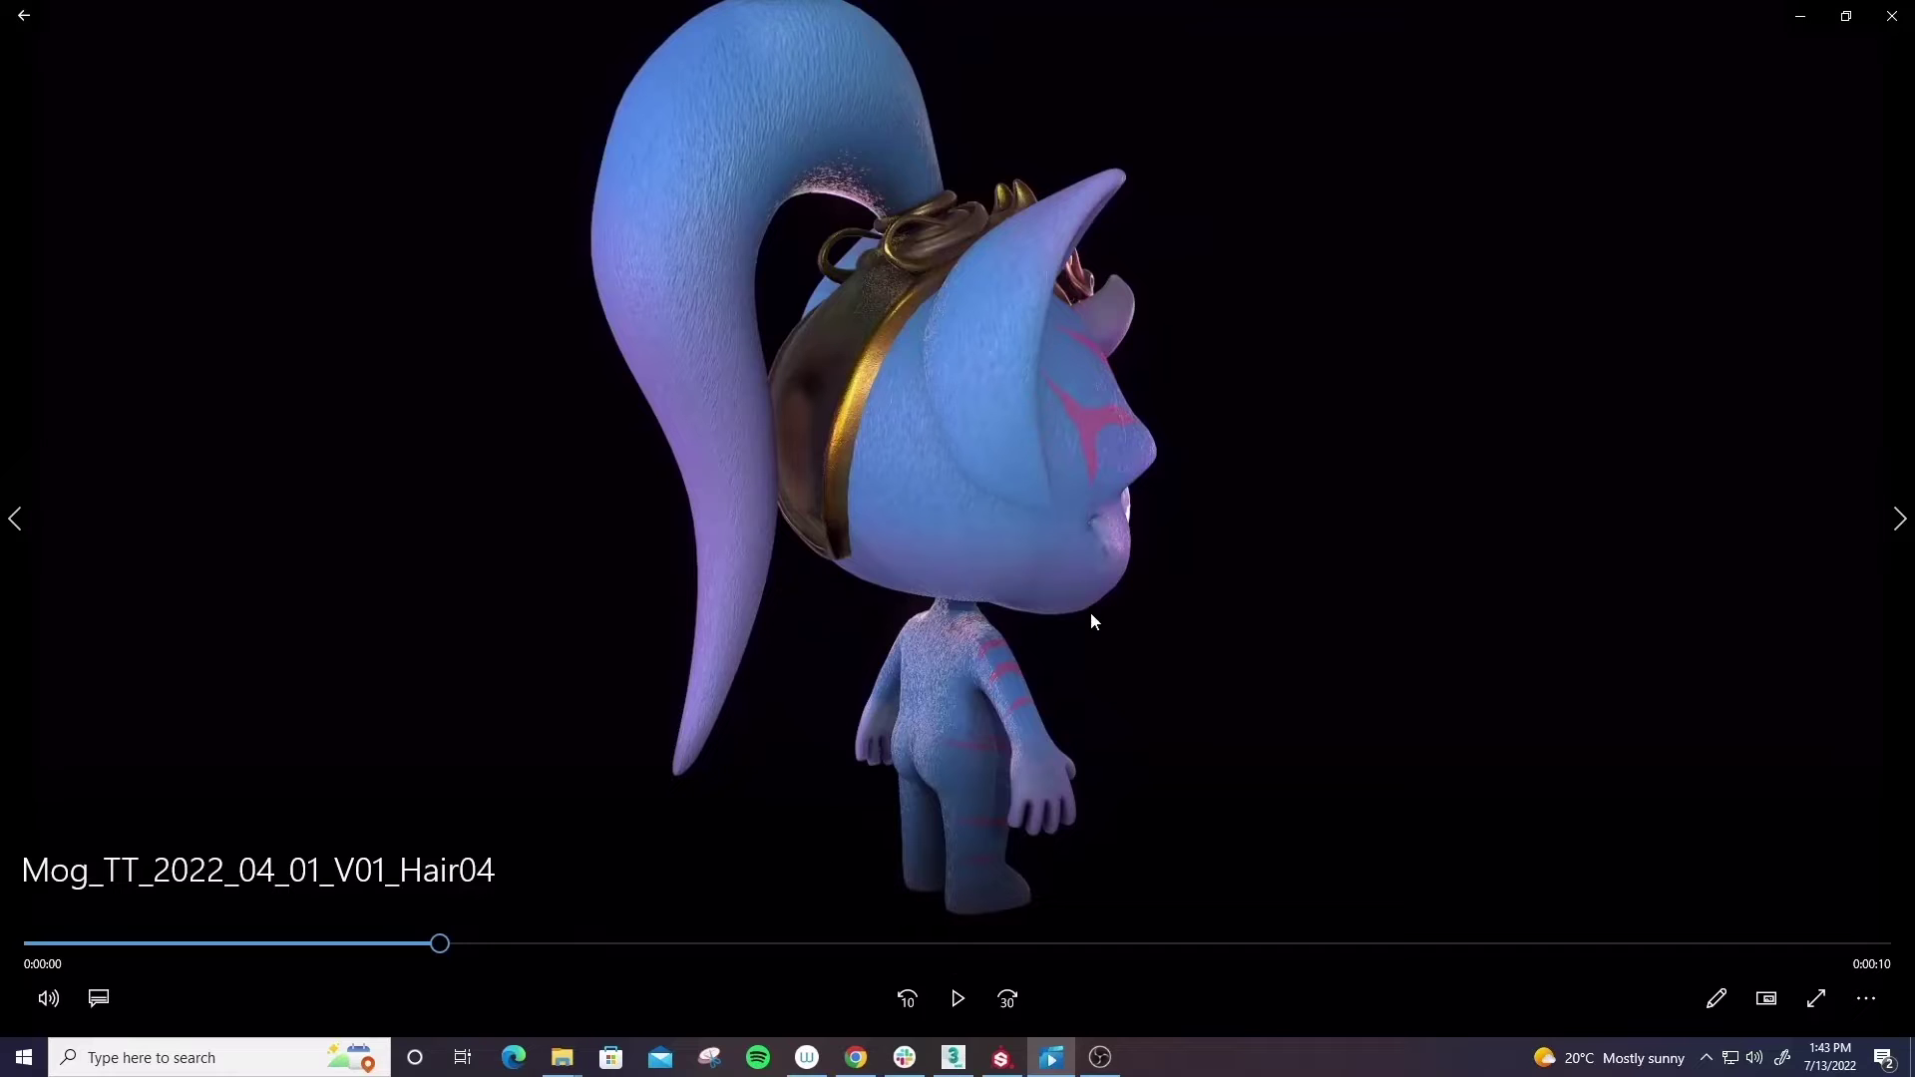
# - Review the finished character's turntable video, switch to Substance Painter and examine the untextured body model
pyautogui.moveTo(445, 948); pyautogui.dragTo(274, 689)
pyautogui.click(1800, 16)
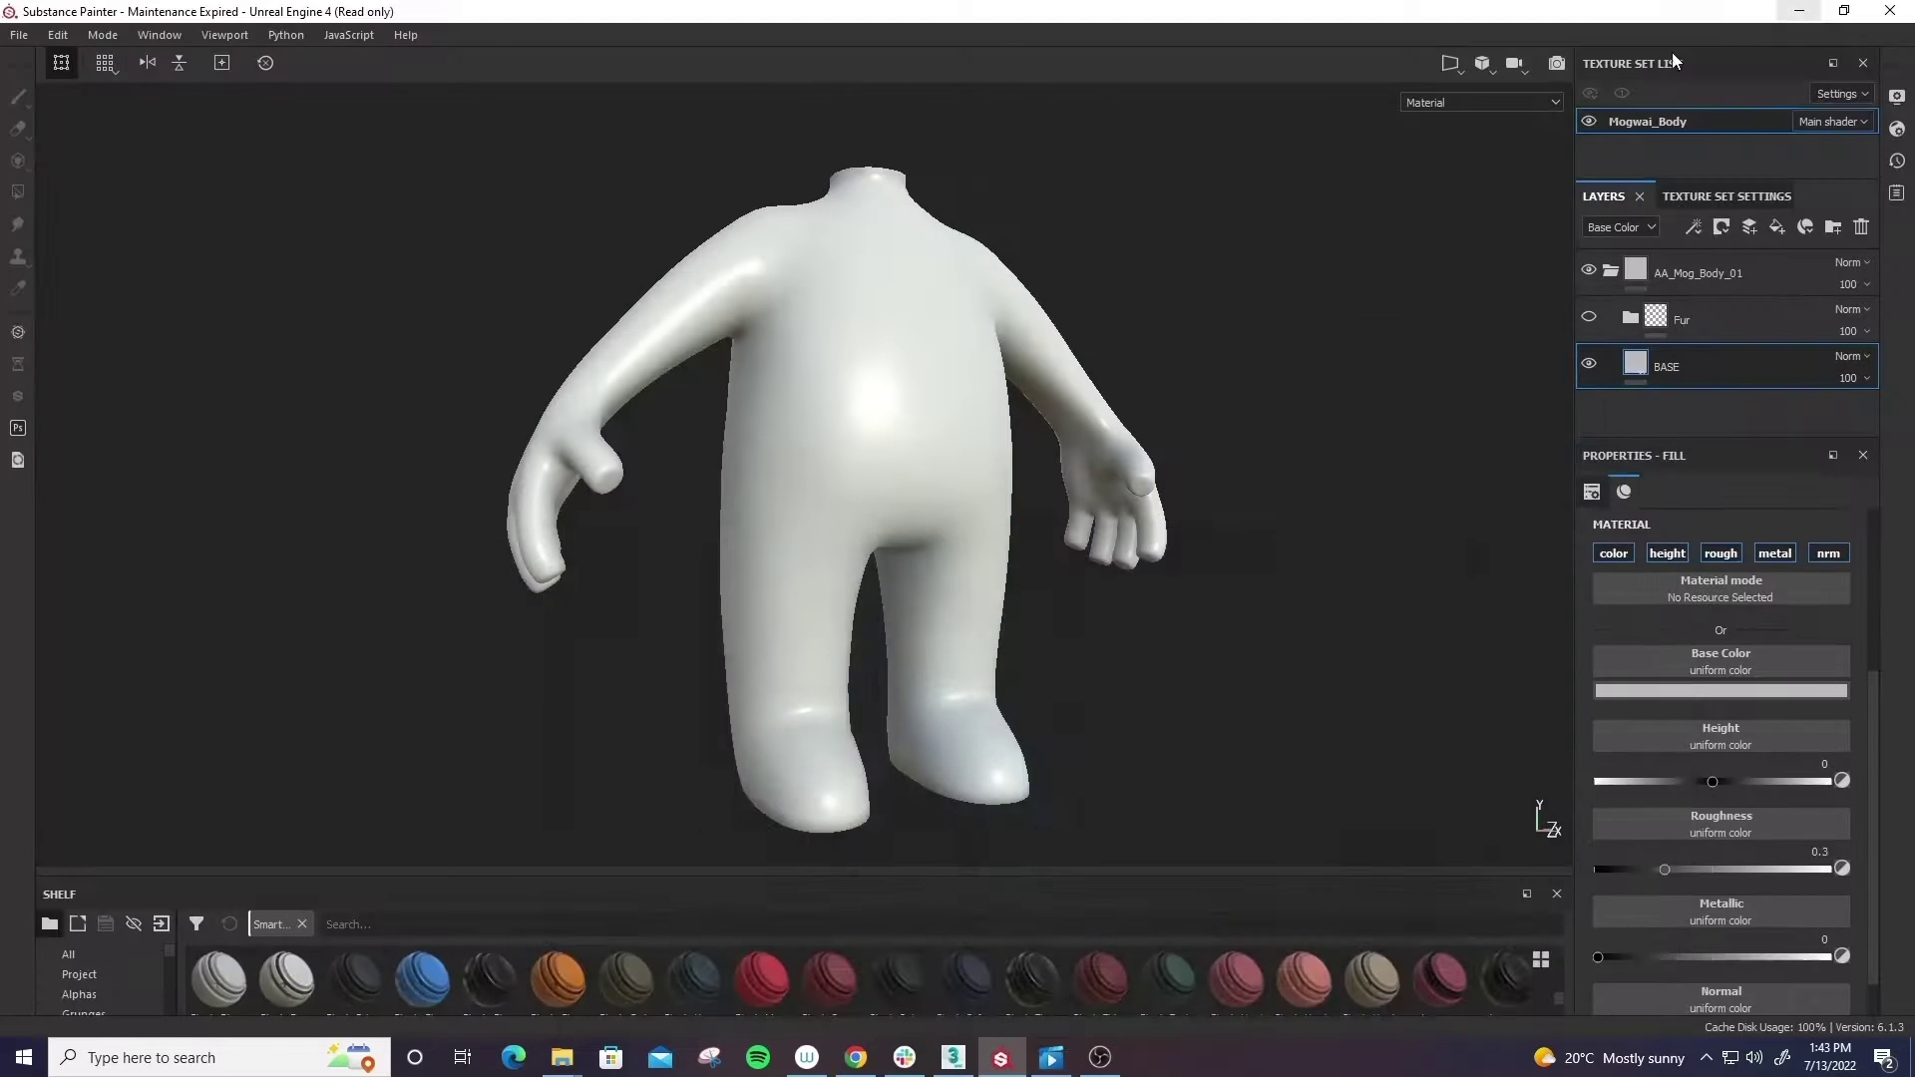
pyautogui.keyDown('alt'); pyautogui.moveTo(1053, 714); pyautogui.dragTo(1082, 696, button='middle'); pyautogui.keyUp('alt')
pyautogui.scroll(-1, 1122, 666)
pyautogui.keyDown('alt'); pyautogui.moveTo(1230, 650); pyautogui.dragTo(1180, 663); pyautogui.keyUp('alt')
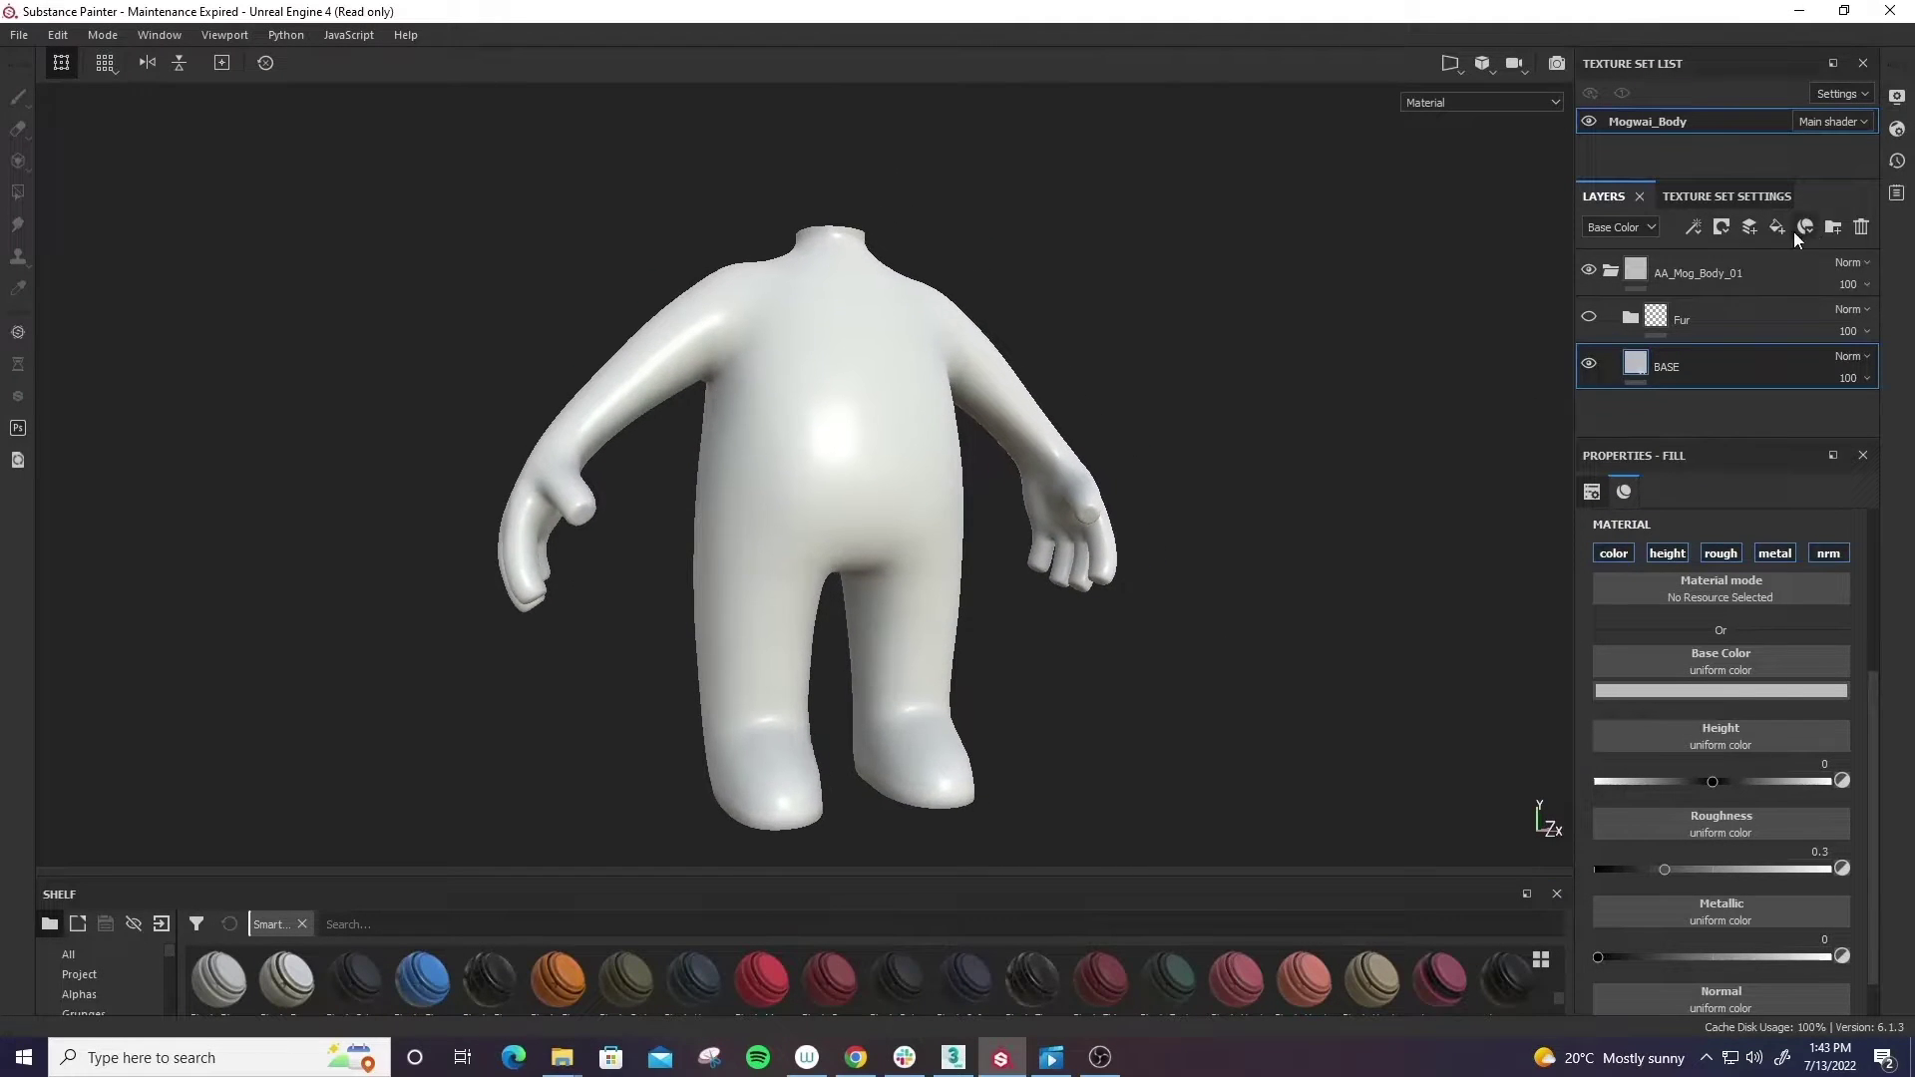
# - Check the baked mesh maps in the Mogwai_Body texture set settings and return to the layer stack
pyautogui.click(1708, 197)
pyautogui.scroll(-10, 1632, 299)
pyautogui.scroll(5, 1699, 389)
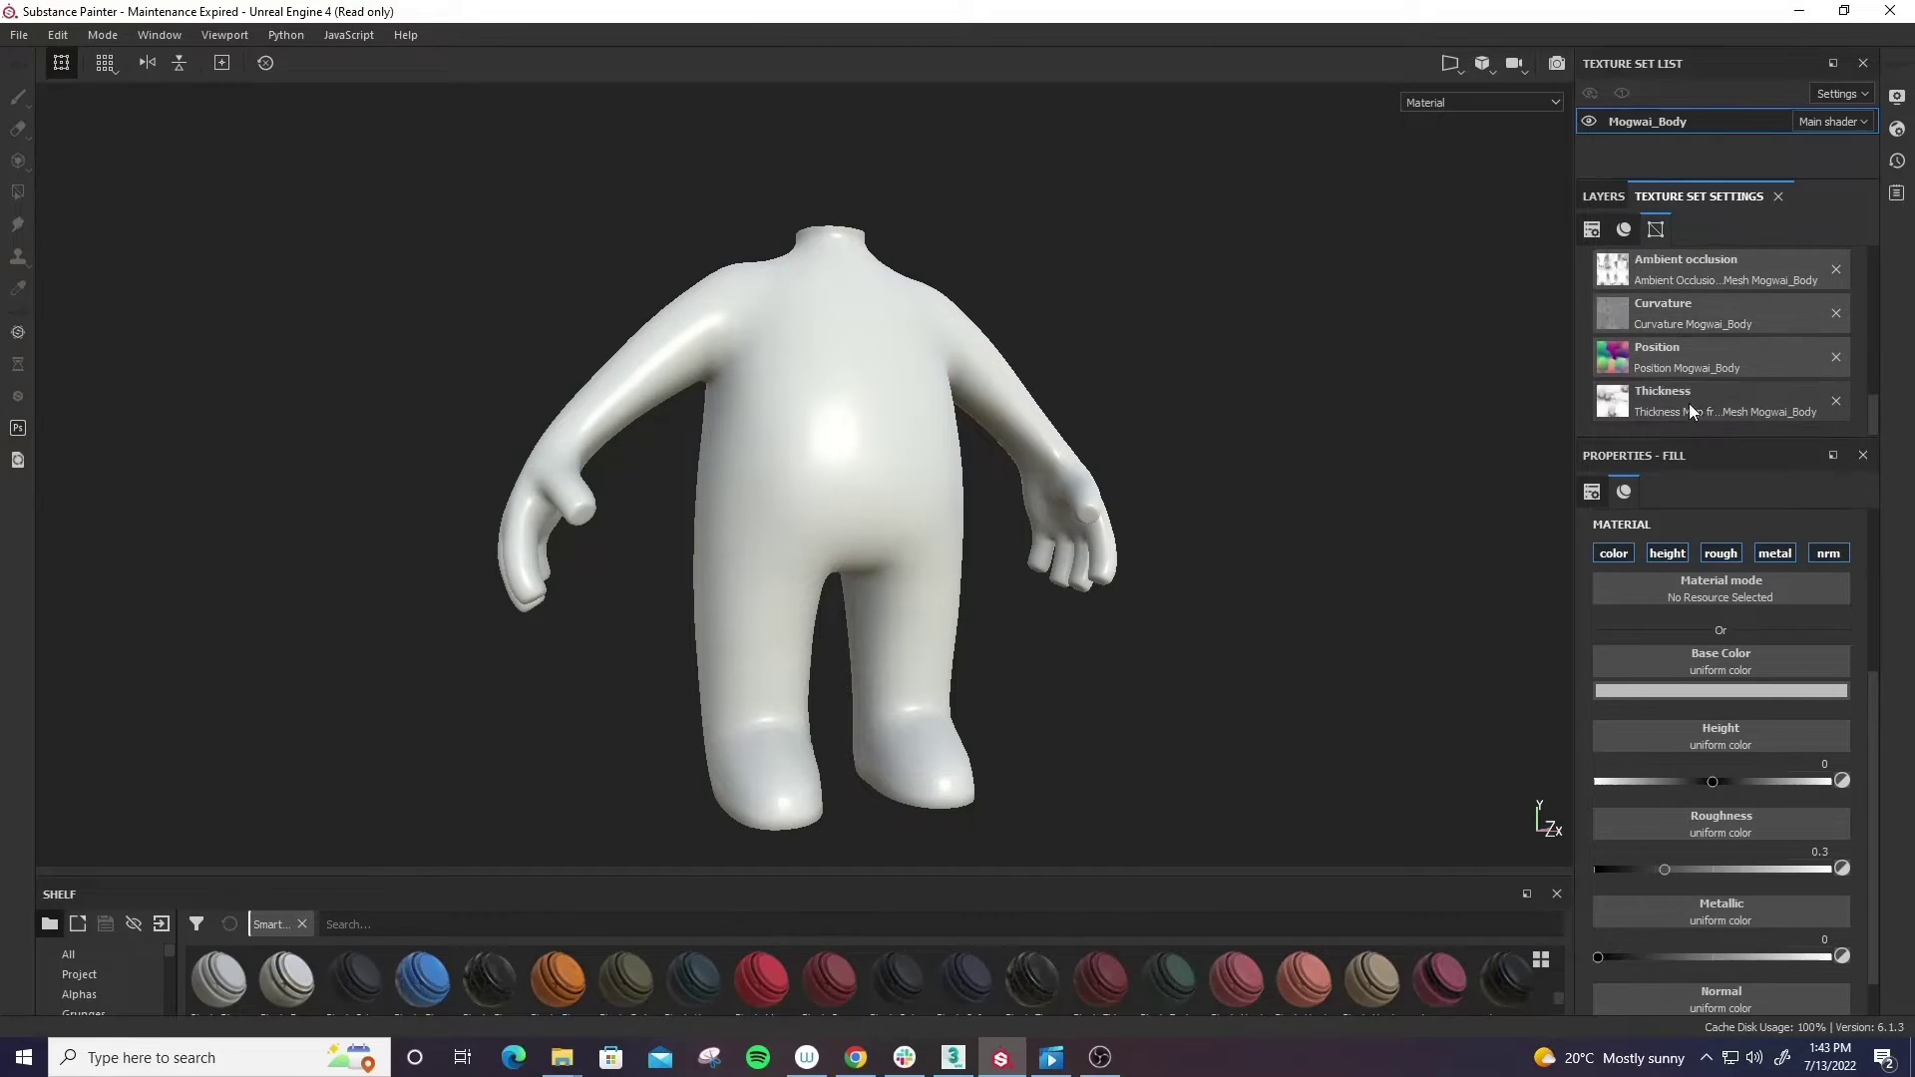
pyautogui.click(1603, 196)
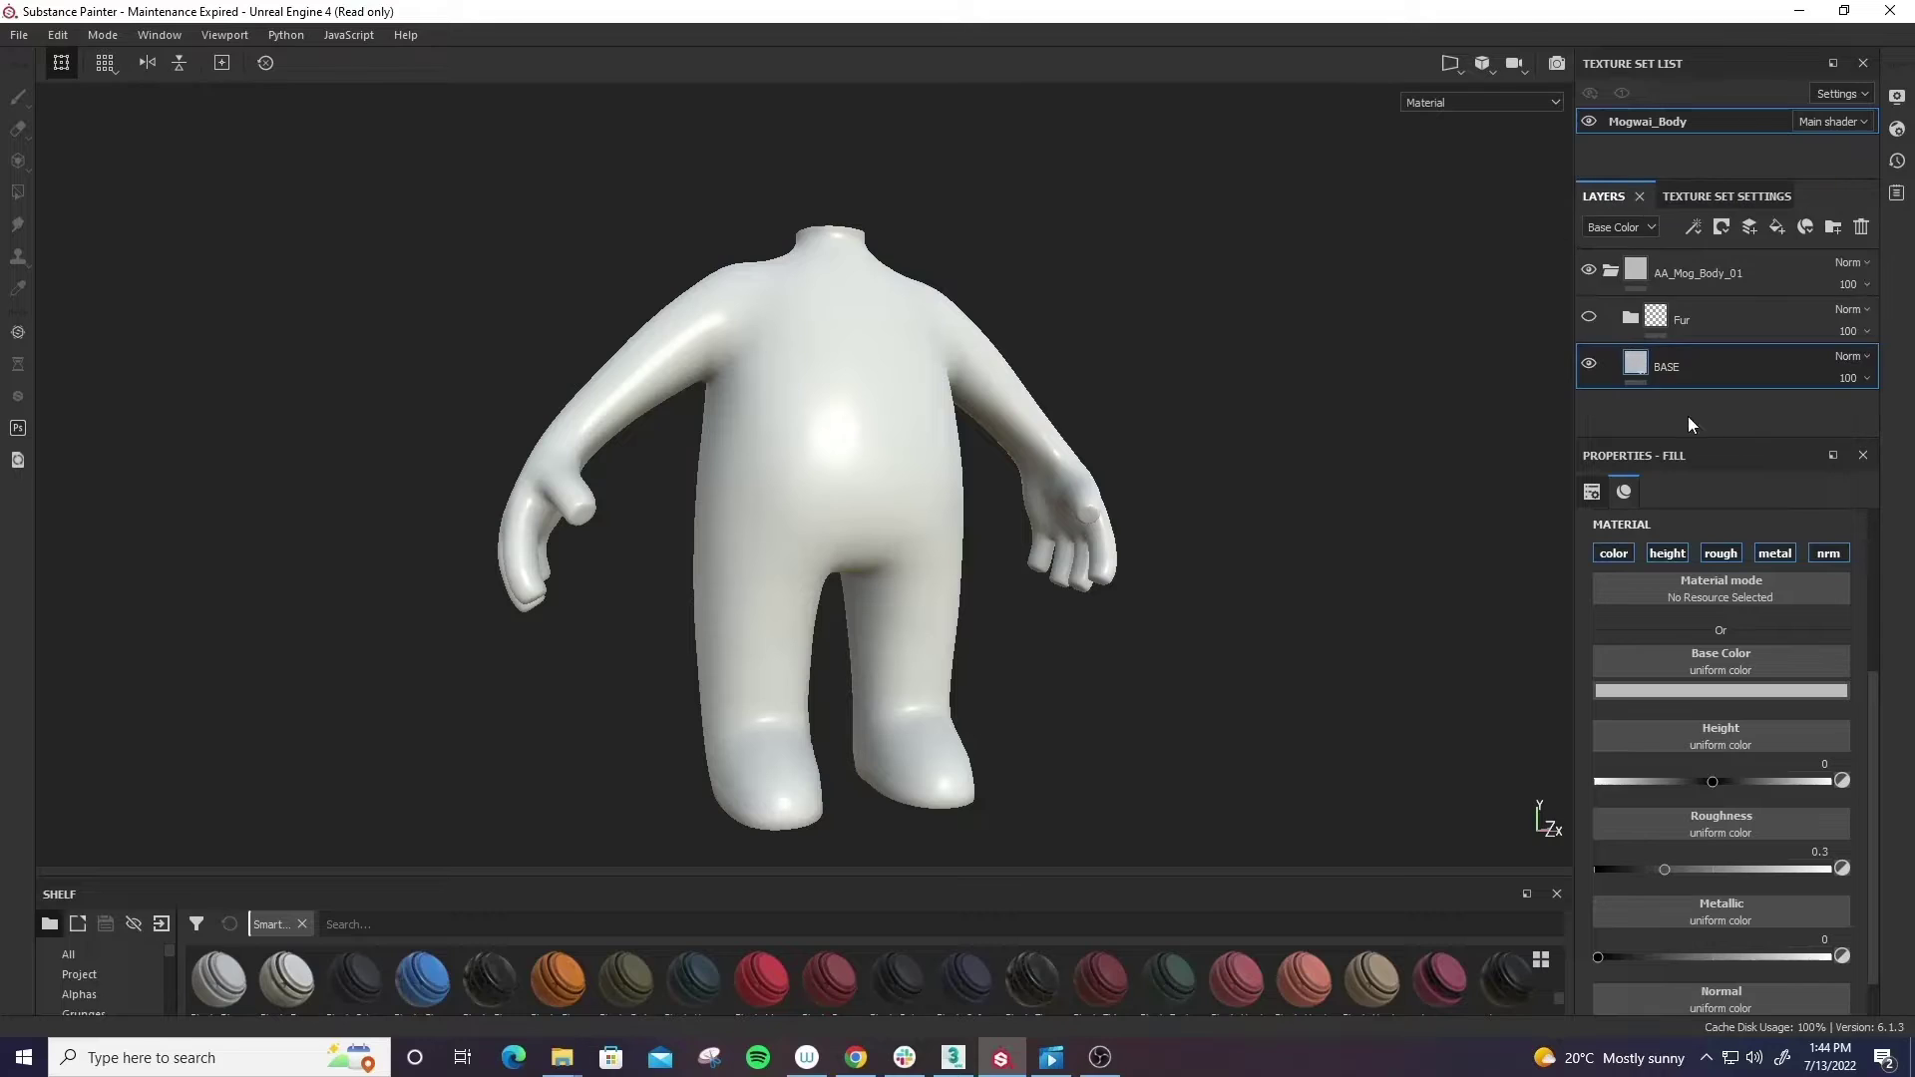
# - Examine the AA_Mog_Body_01 layer group and its BASE fill layer on the body model
pyautogui.click(1611, 275)
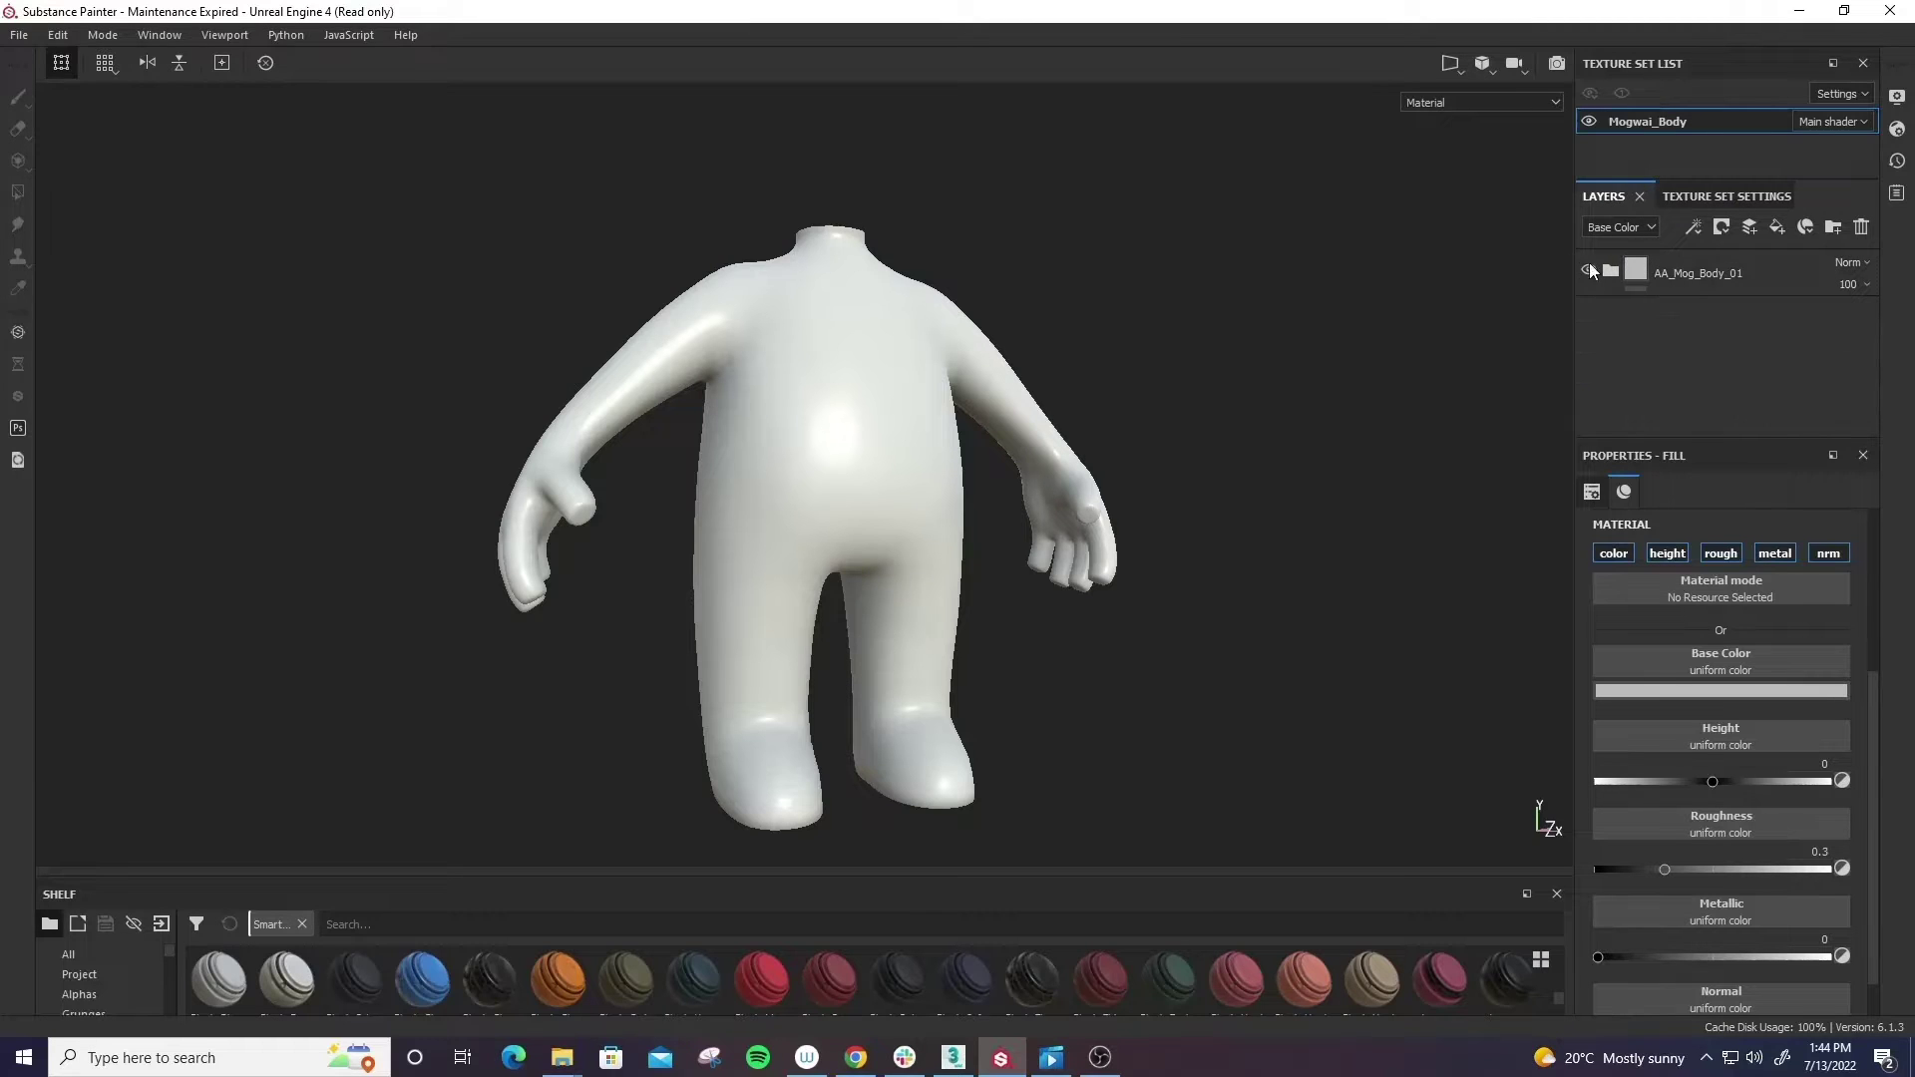
pyautogui.click(1611, 272)
pyautogui.click(1704, 367)
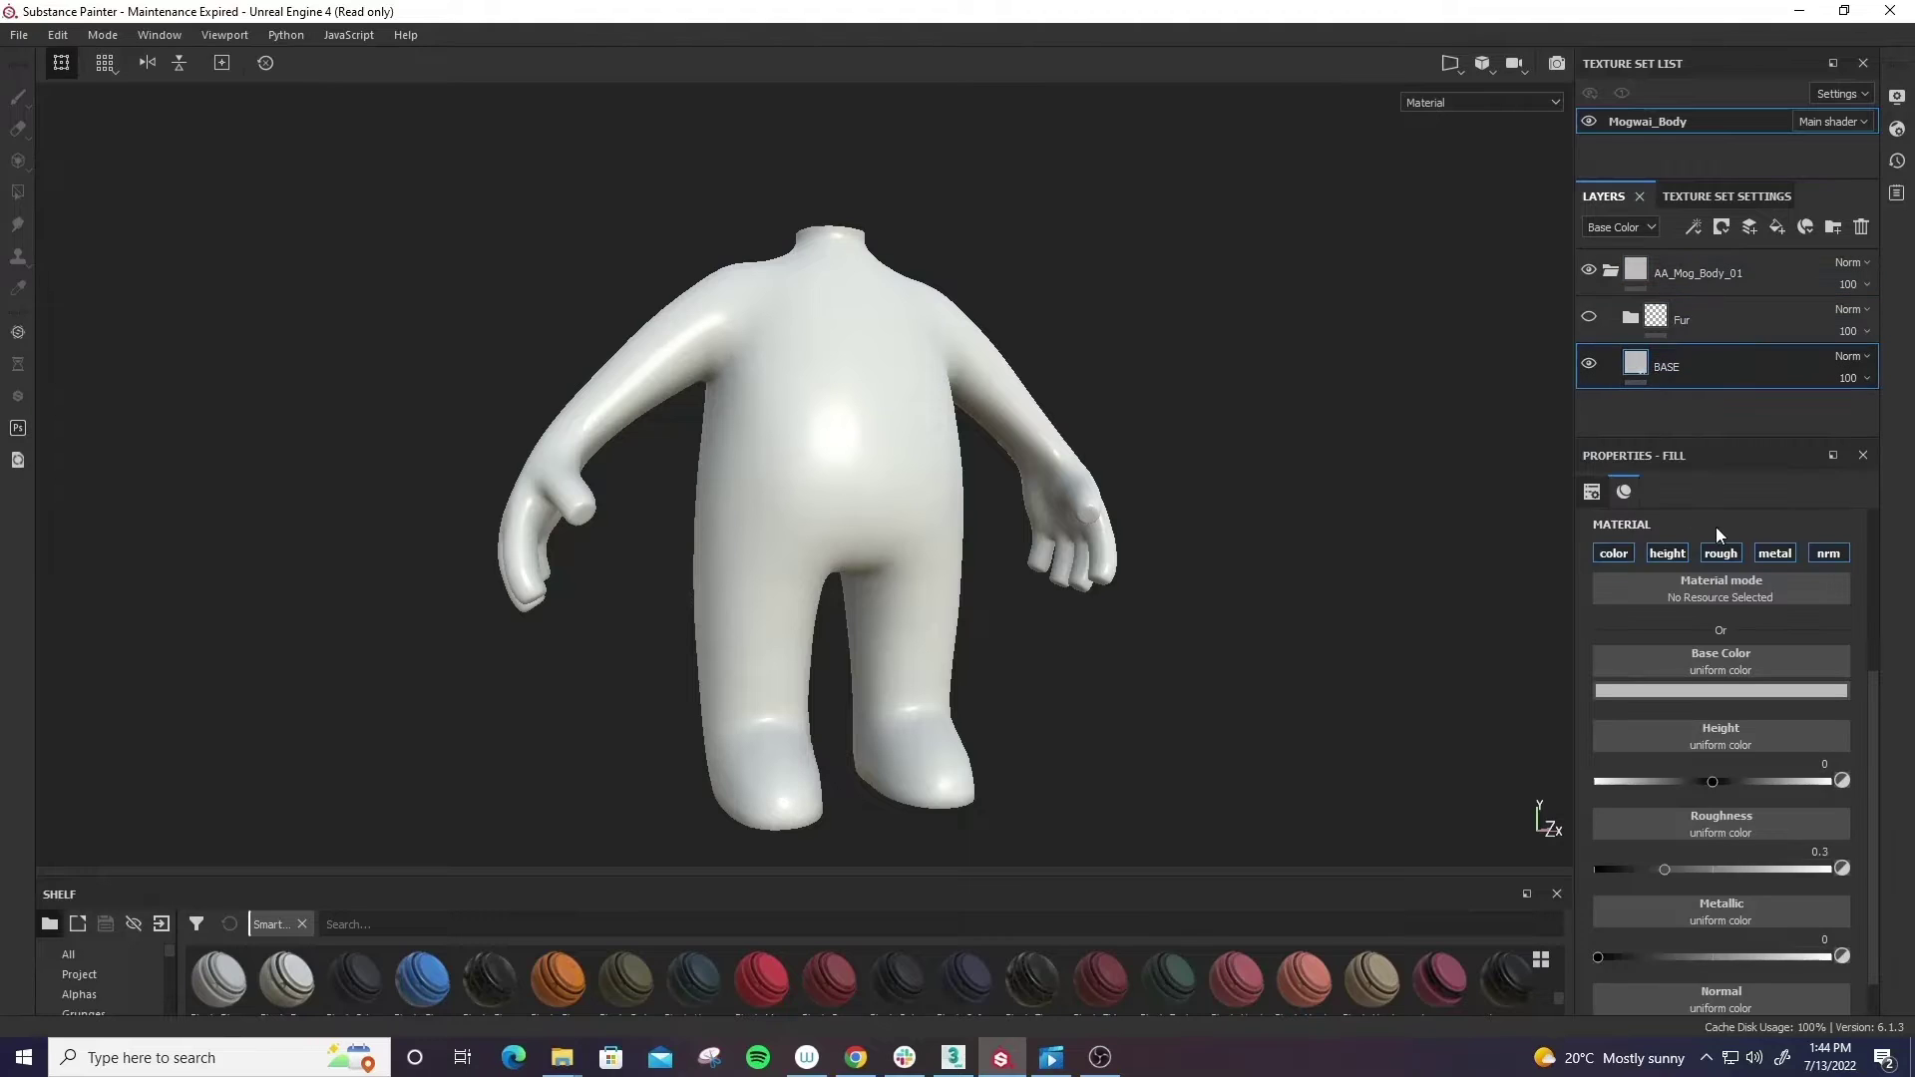
pyautogui.scroll(1, 1571, 653)
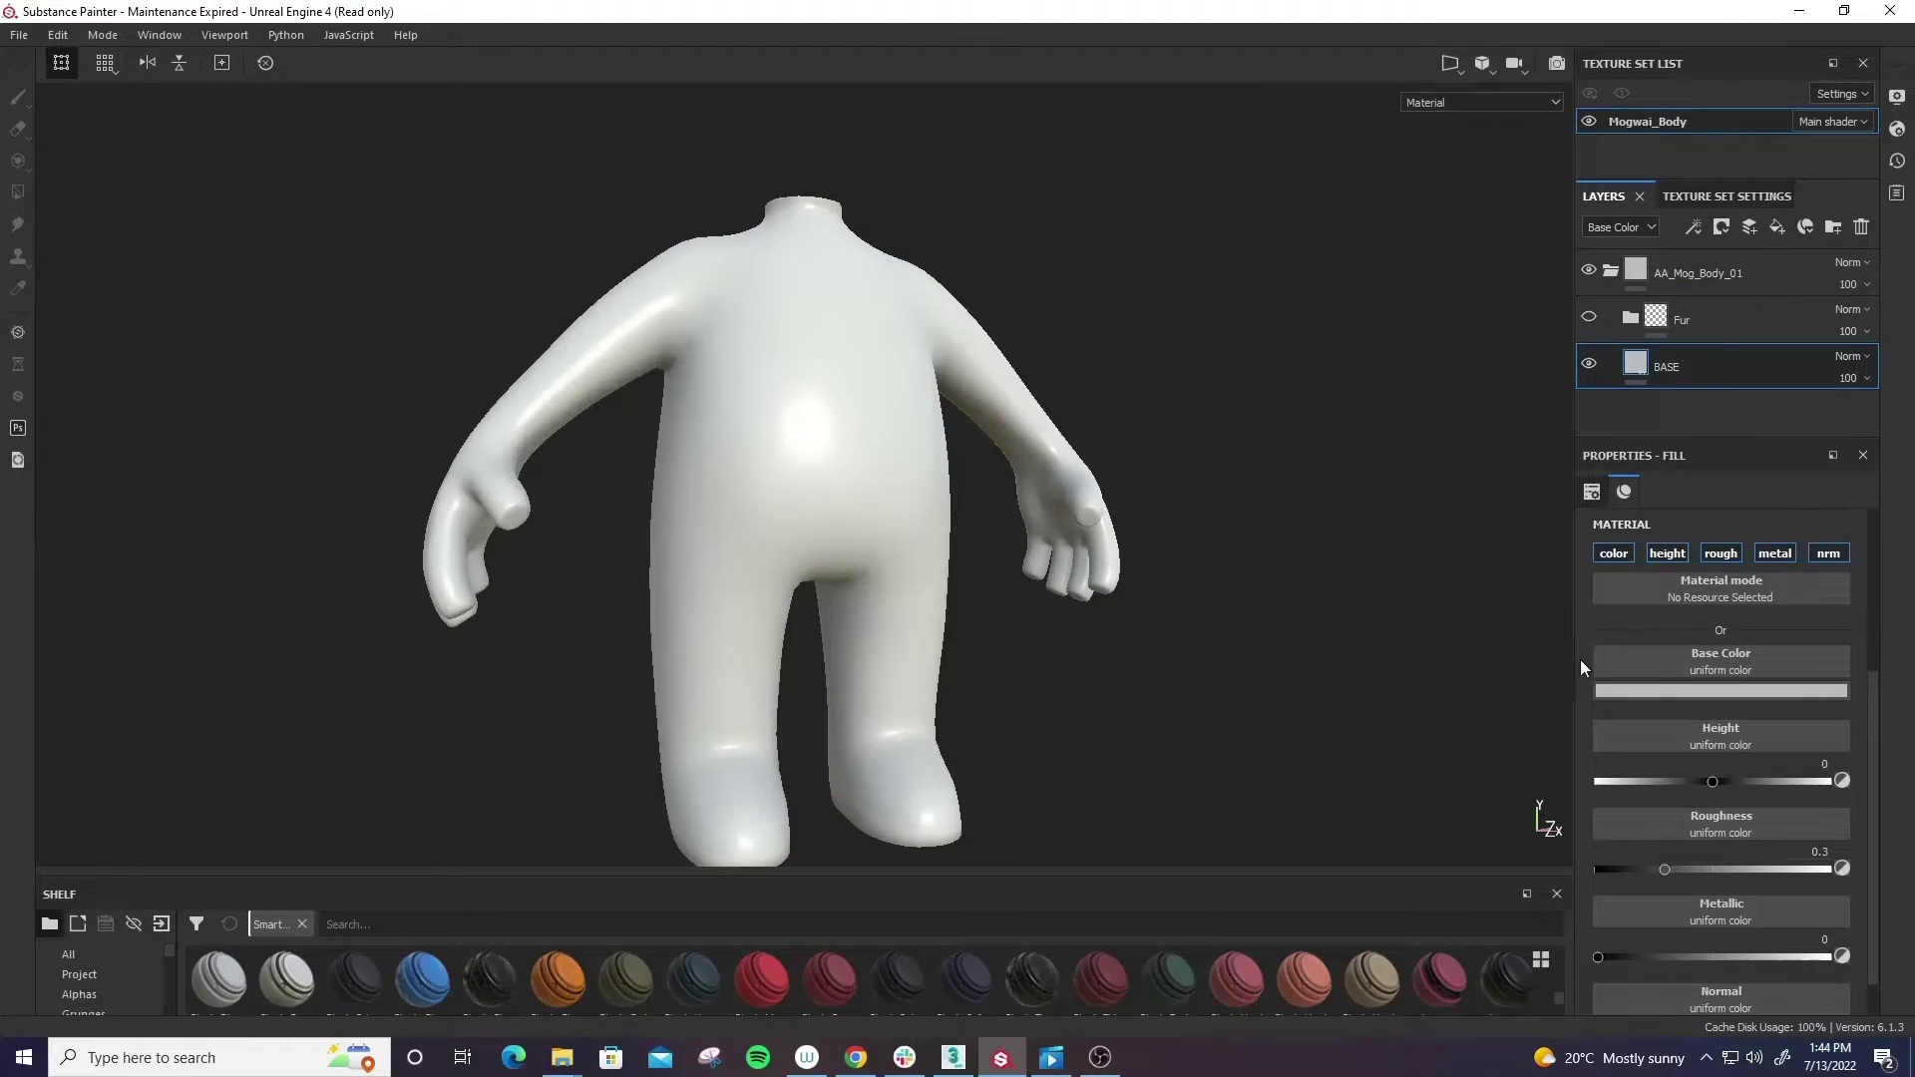
pyautogui.scroll(1, 1588, 675)
pyautogui.scroll(-1, 1231, 554)
pyautogui.keyDown('alt'); pyautogui.moveTo(1237, 495); pyautogui.dragTo(1257, 482, button='middle'); pyautogui.keyUp('alt')
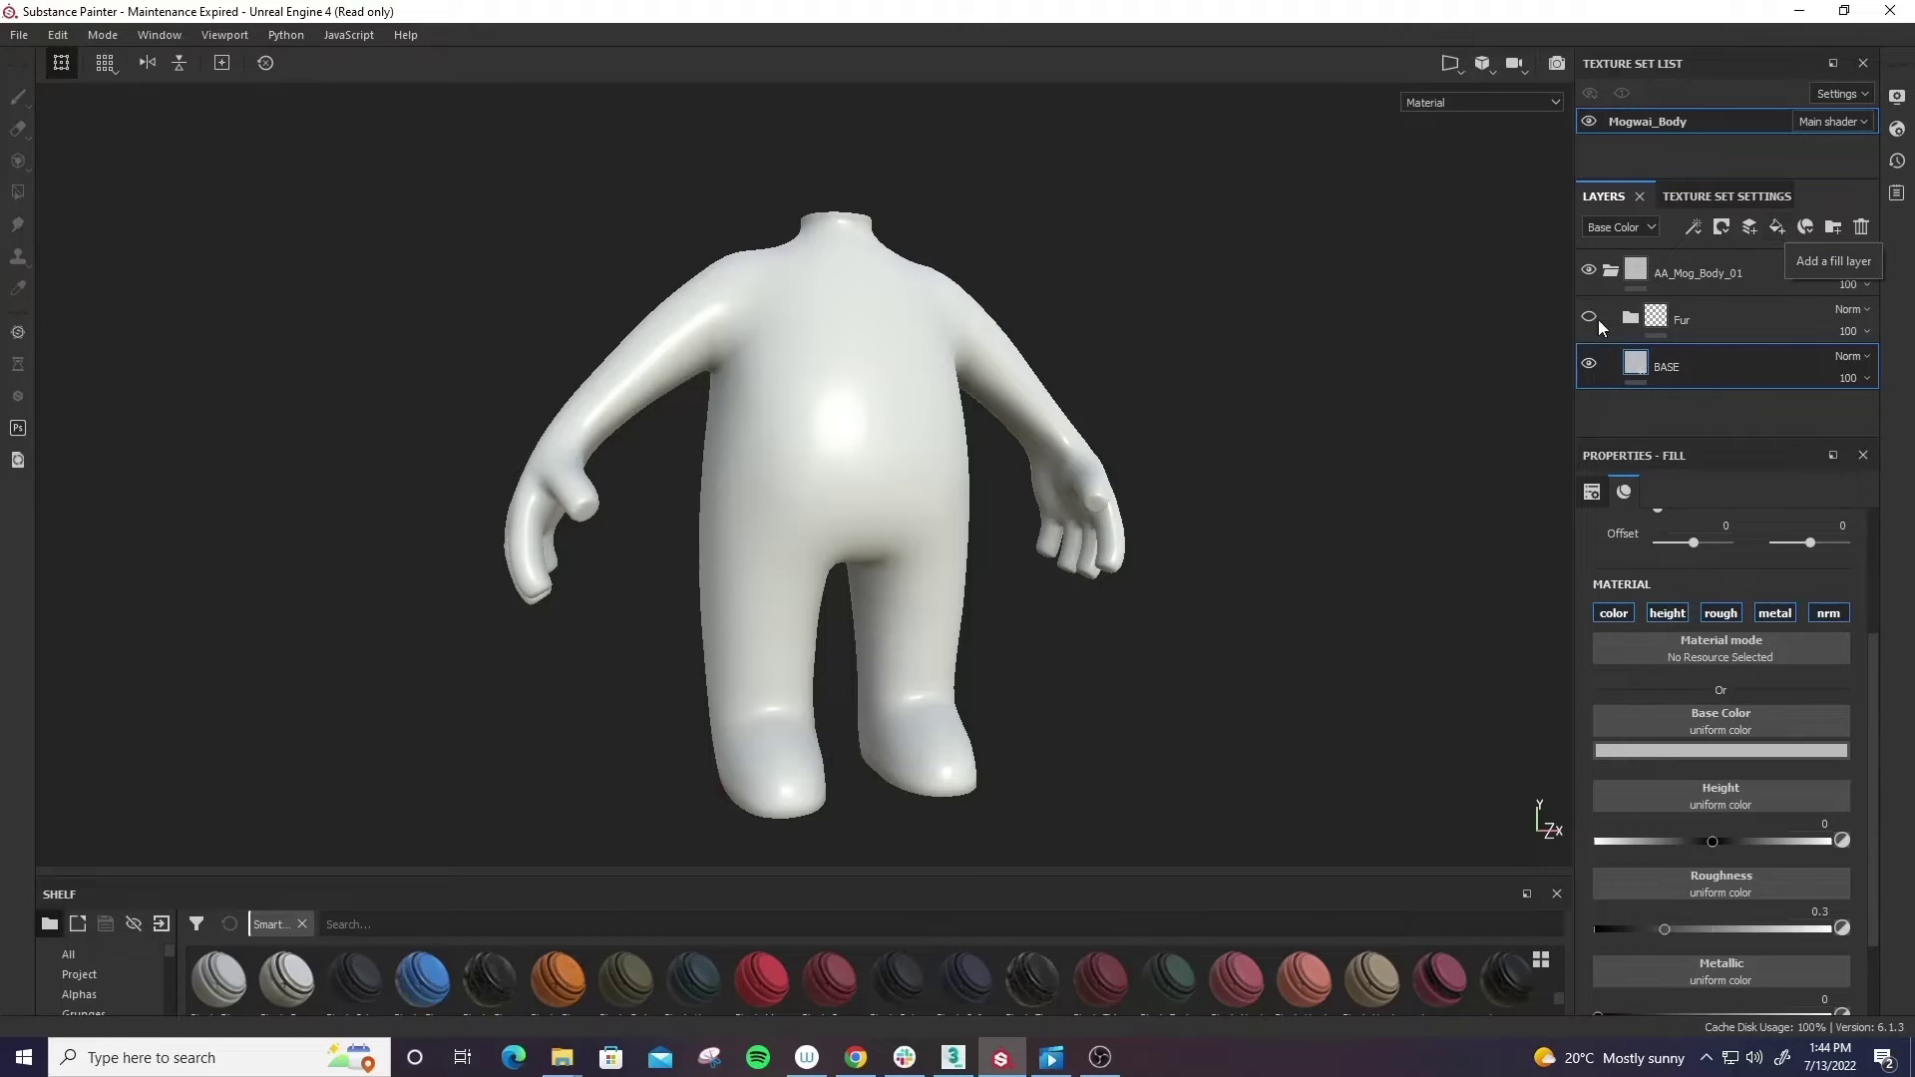
# - Add a fill layer above BASE and name it "Fur test"
pyautogui.click(1779, 225)
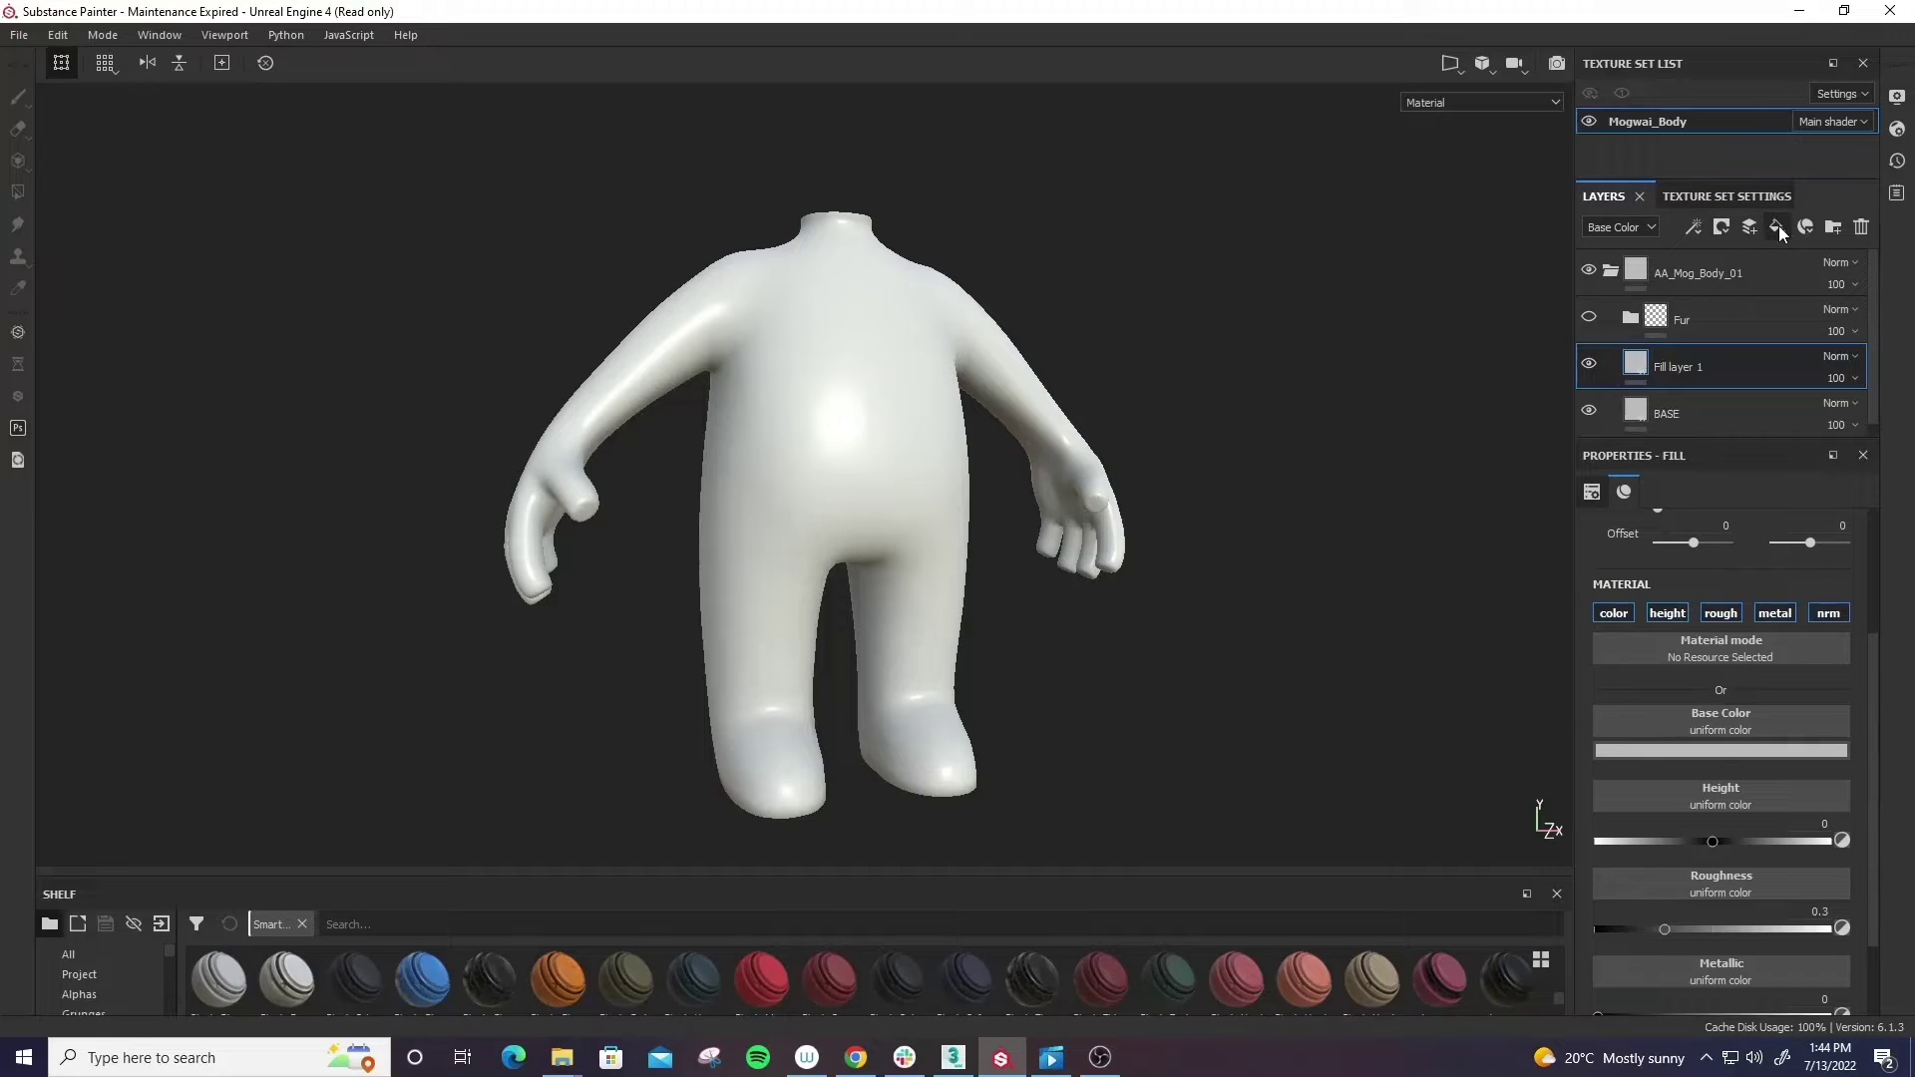
pyautogui.doubleClick(1673, 365)
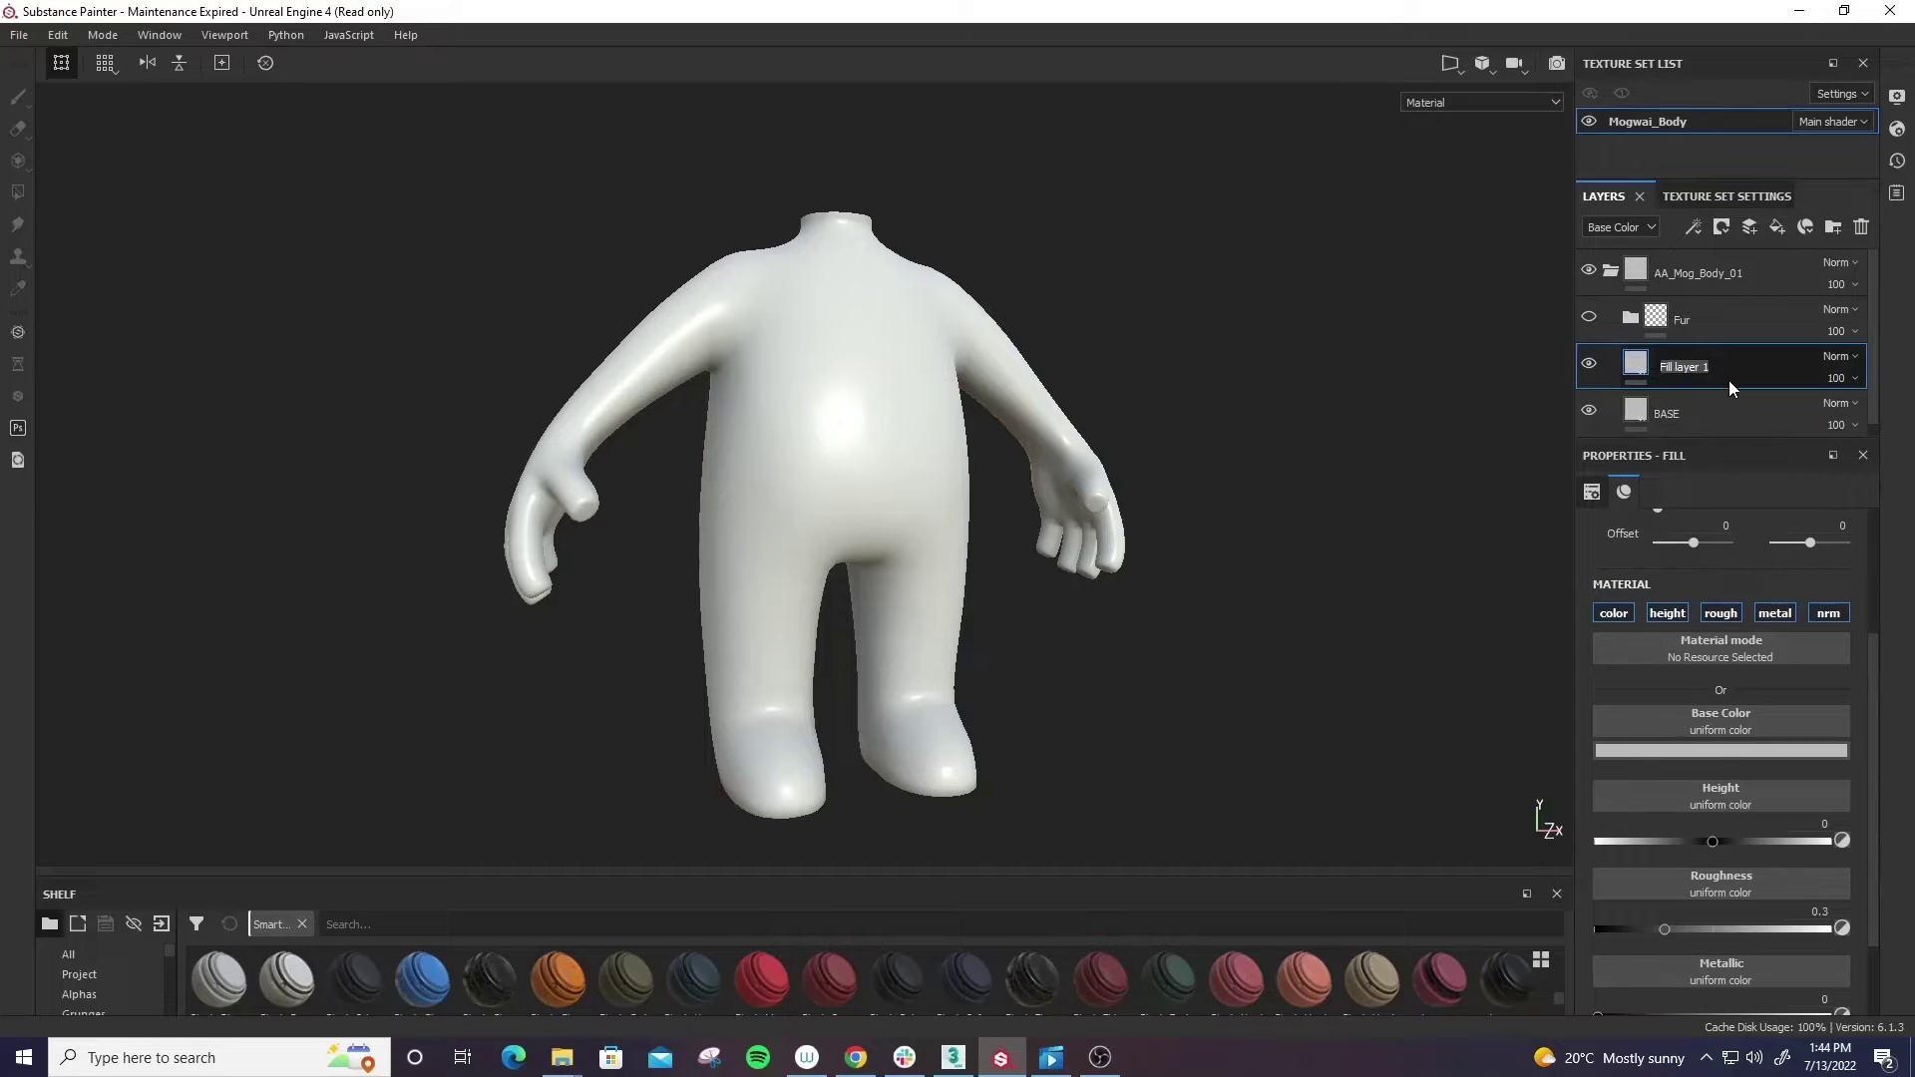
pyautogui.write('Fur test')
pyautogui.press('Return')
# - Disable the color, rough, metal and nrm channels of the Fur test layer, leaving only height active
pyautogui.click(1611, 613)
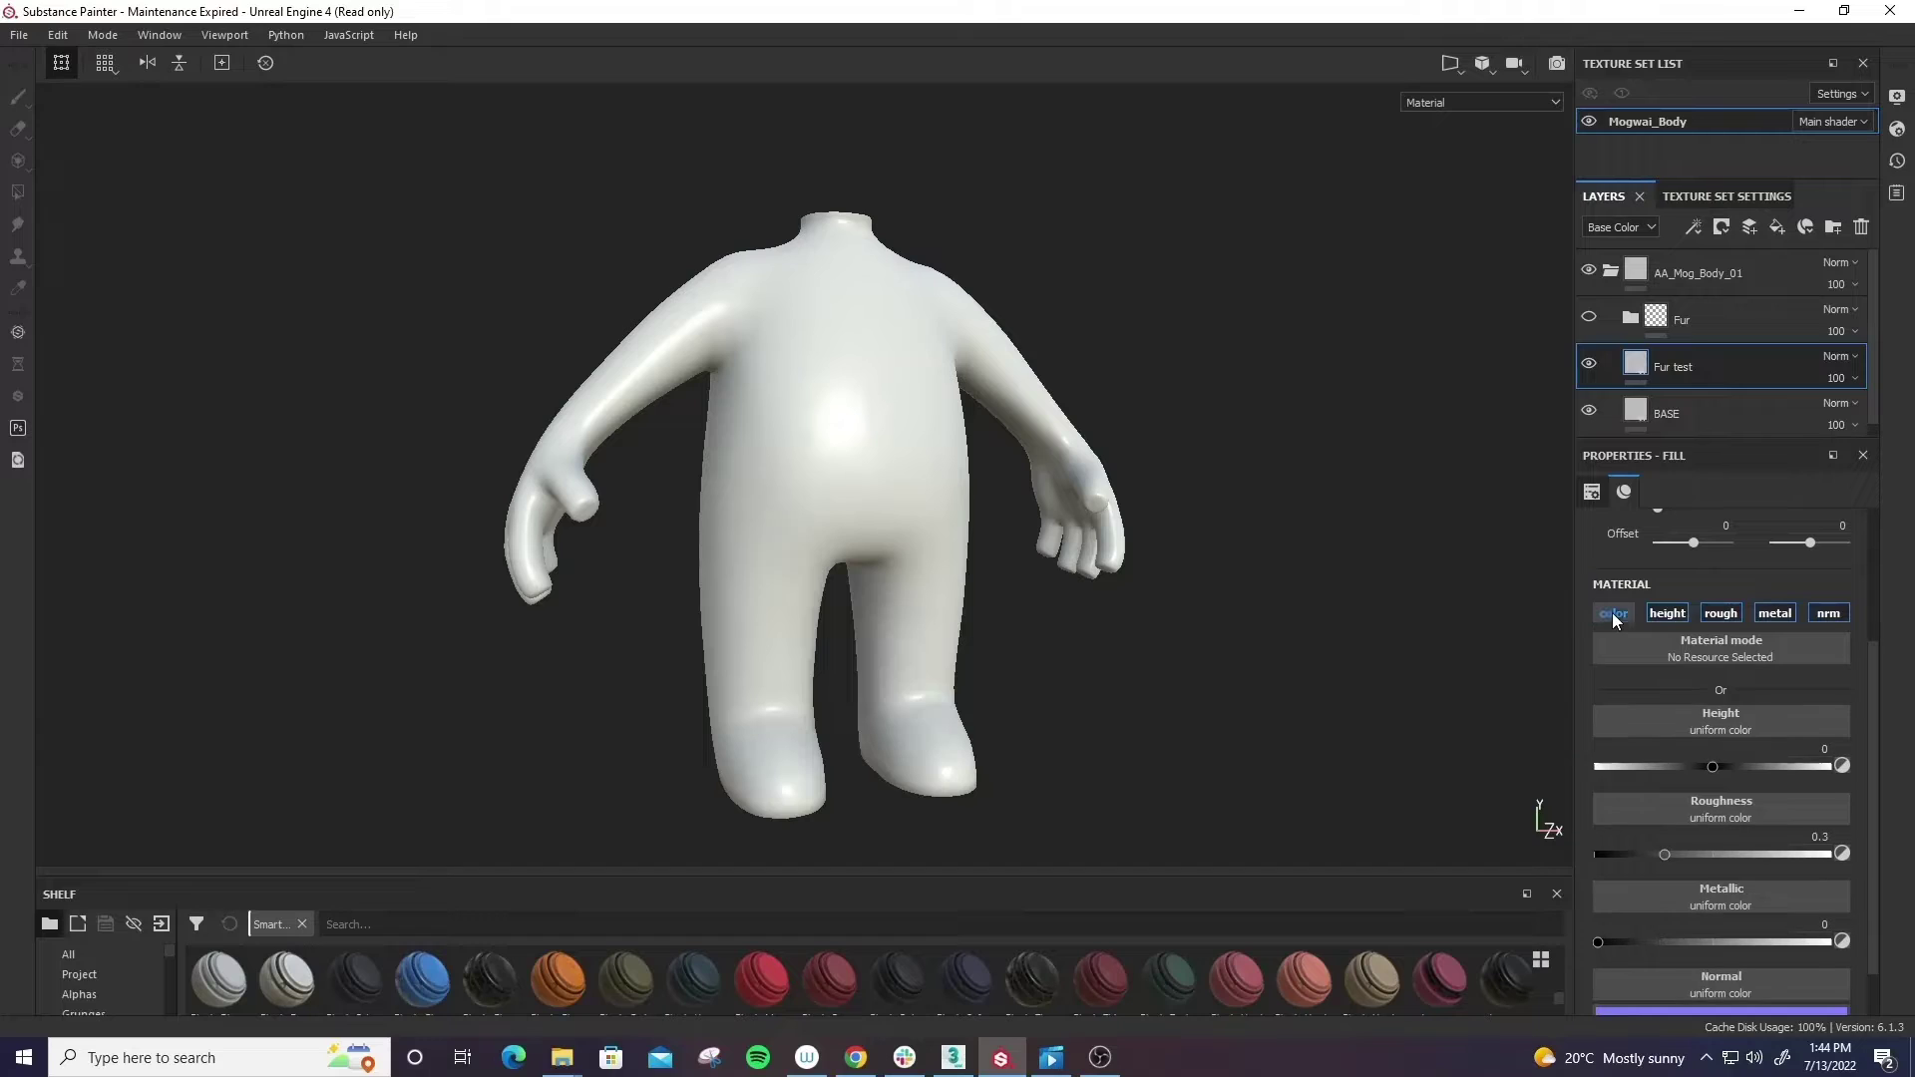
pyautogui.click(1720, 612)
pyautogui.click(1792, 612)
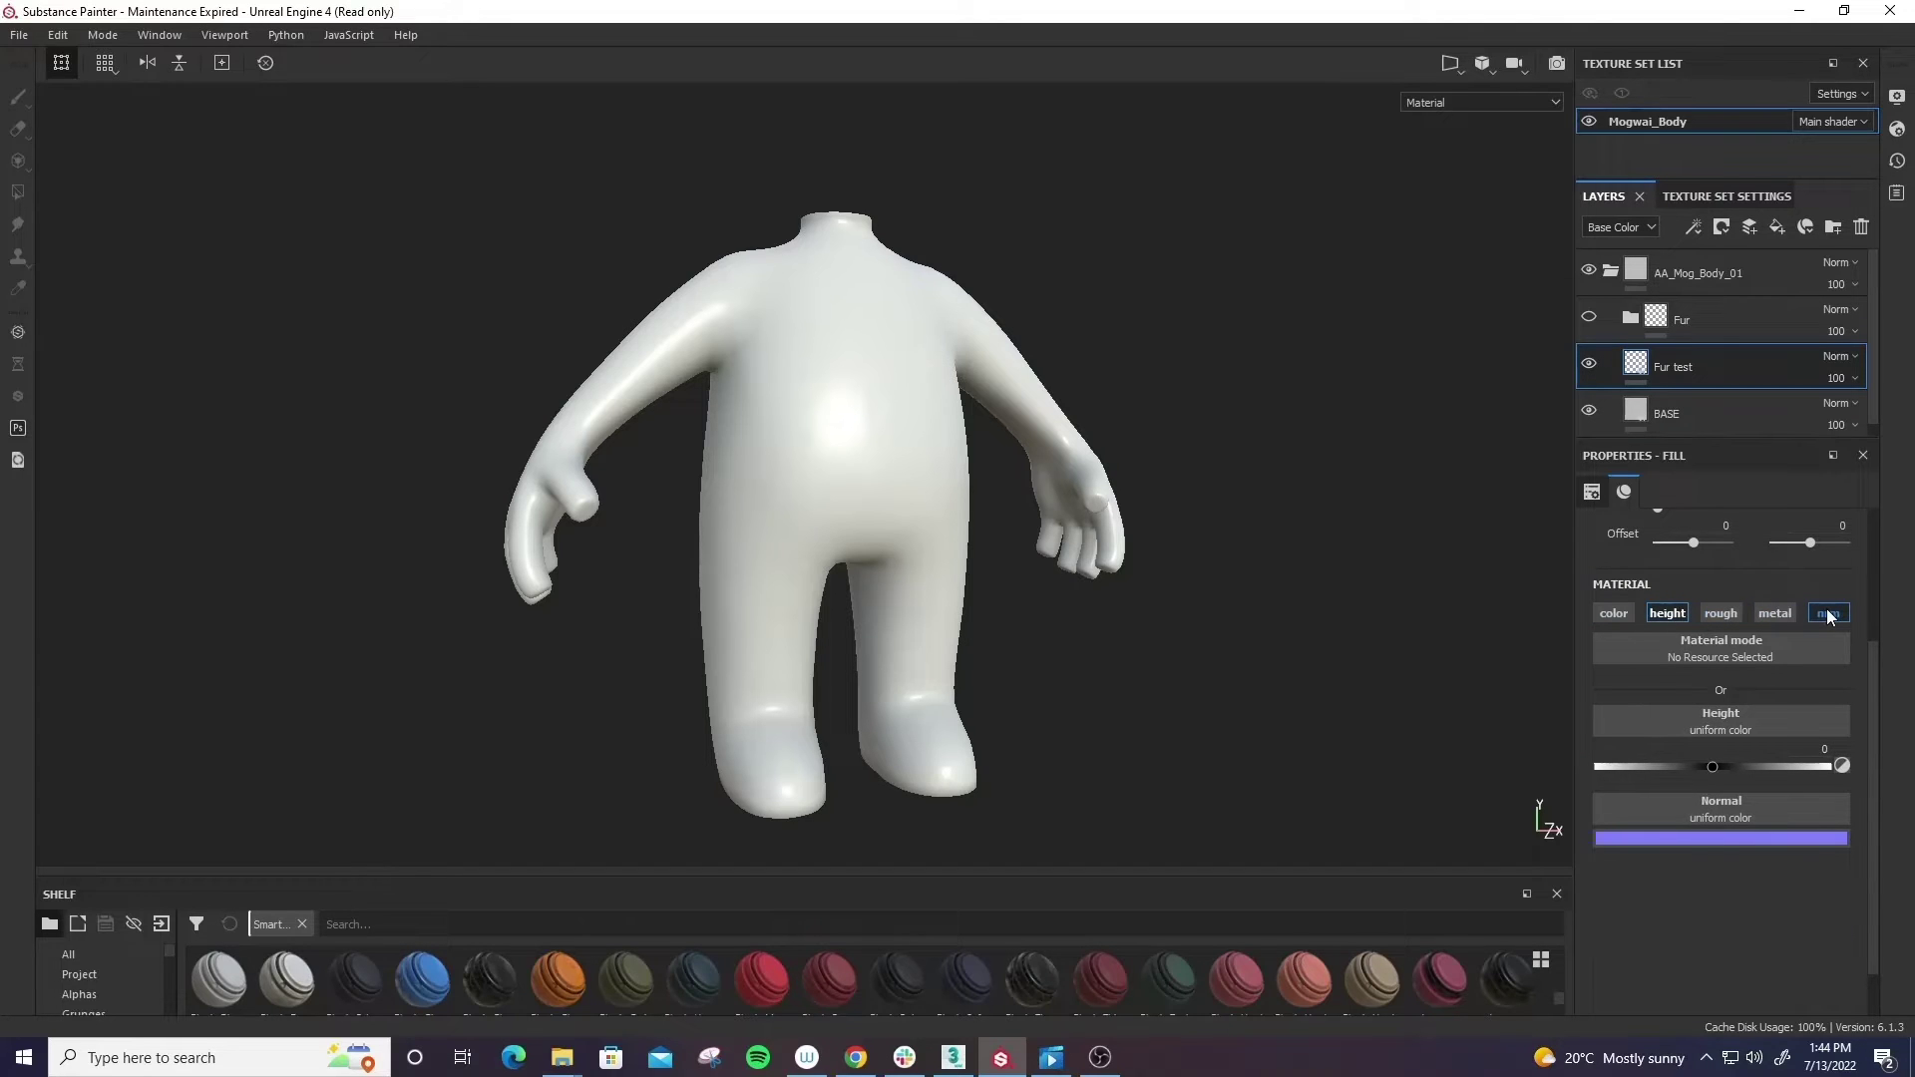
pyautogui.click(1827, 613)
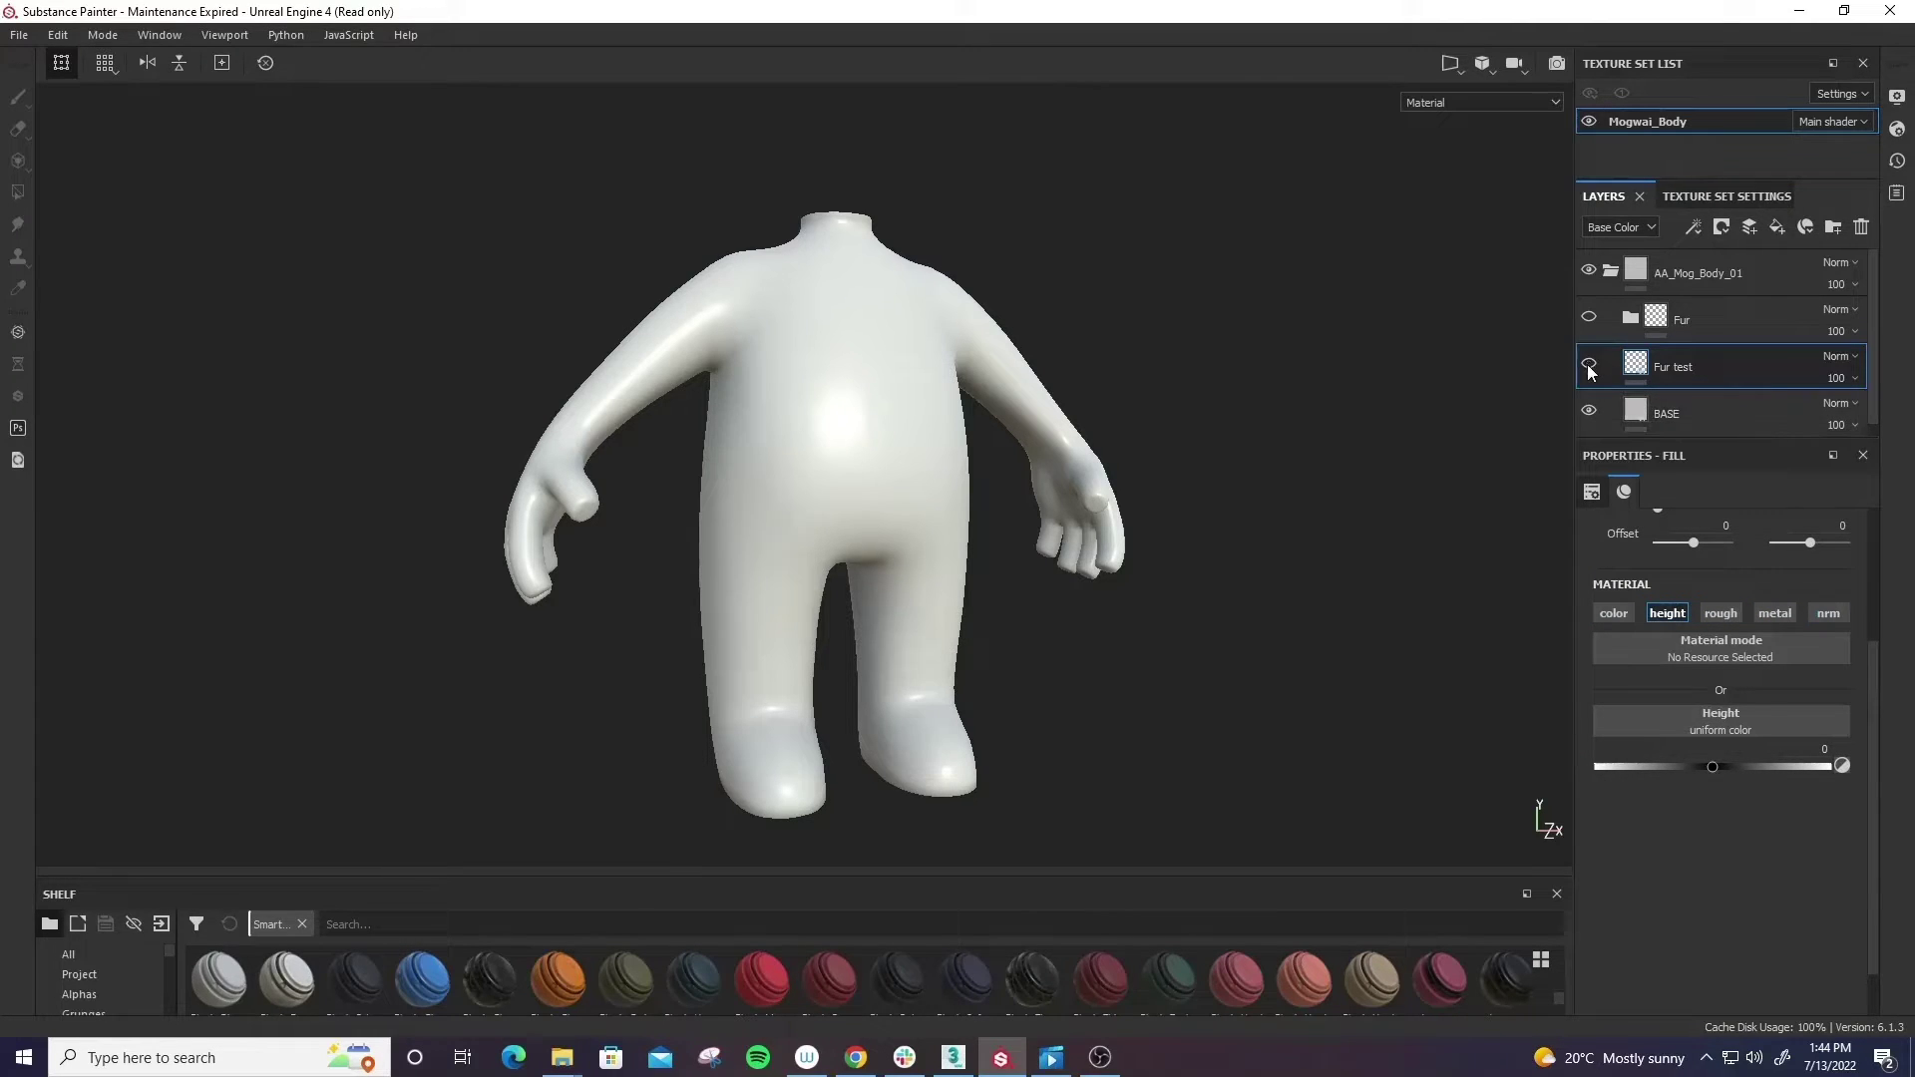
# - Search the resources for "direct" and assign Directional Scratches to the Fur test layer's height channel
pyautogui.click(1699, 727)
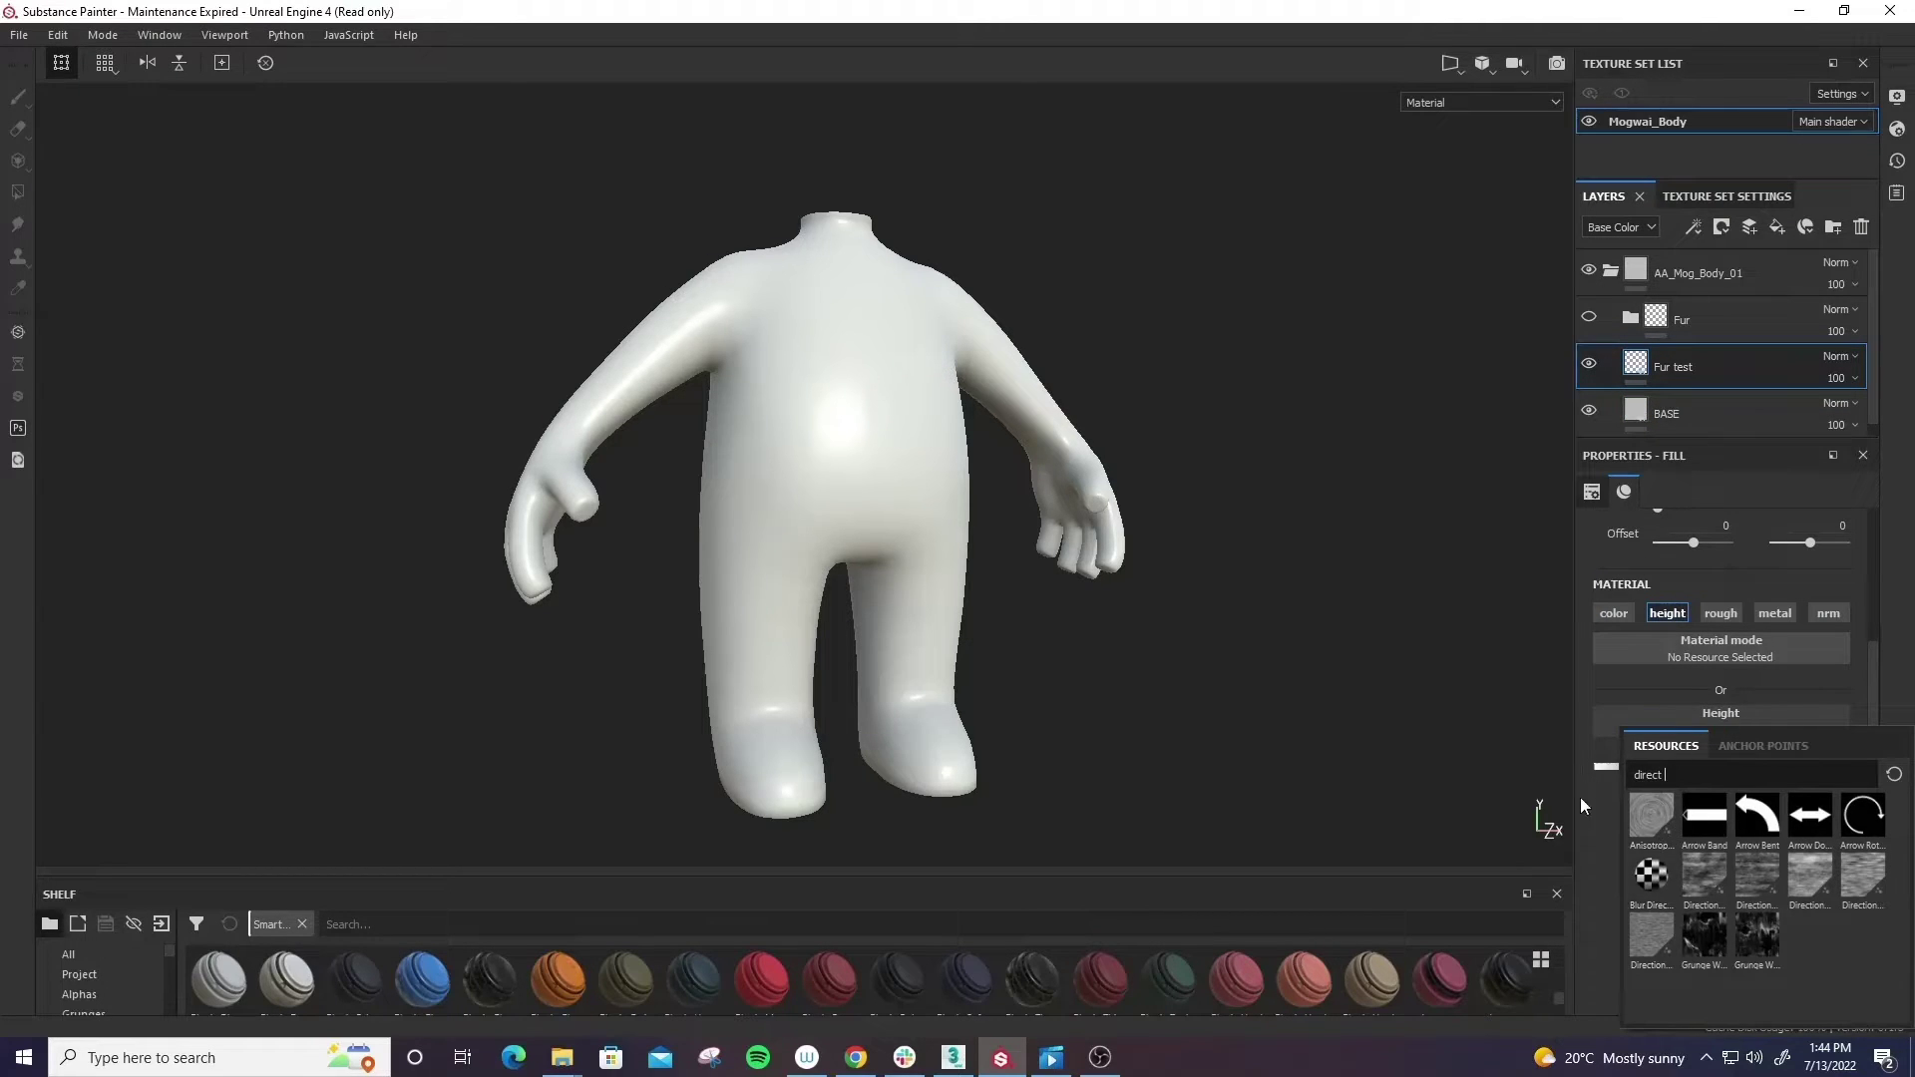
pyautogui.click(1677, 725)
pyautogui.click(1731, 721)
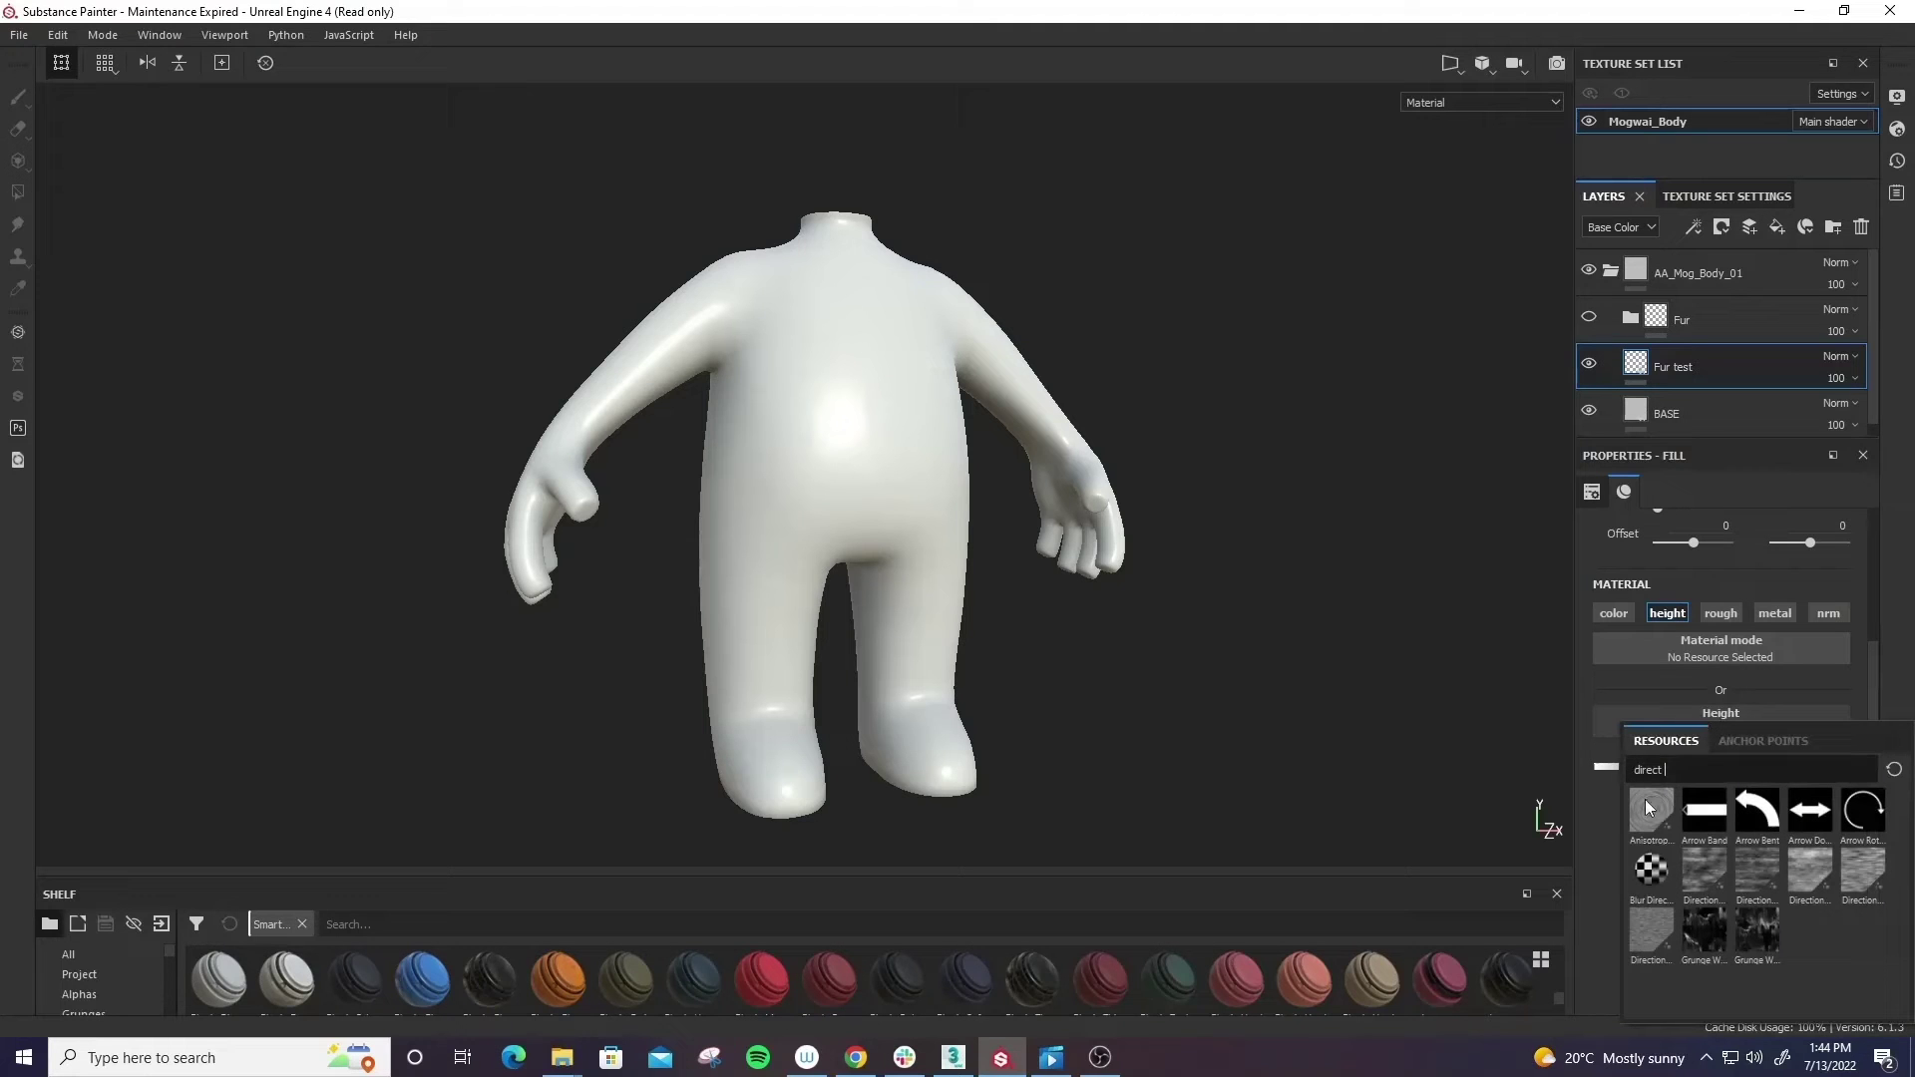
pyautogui.click(1651, 936)
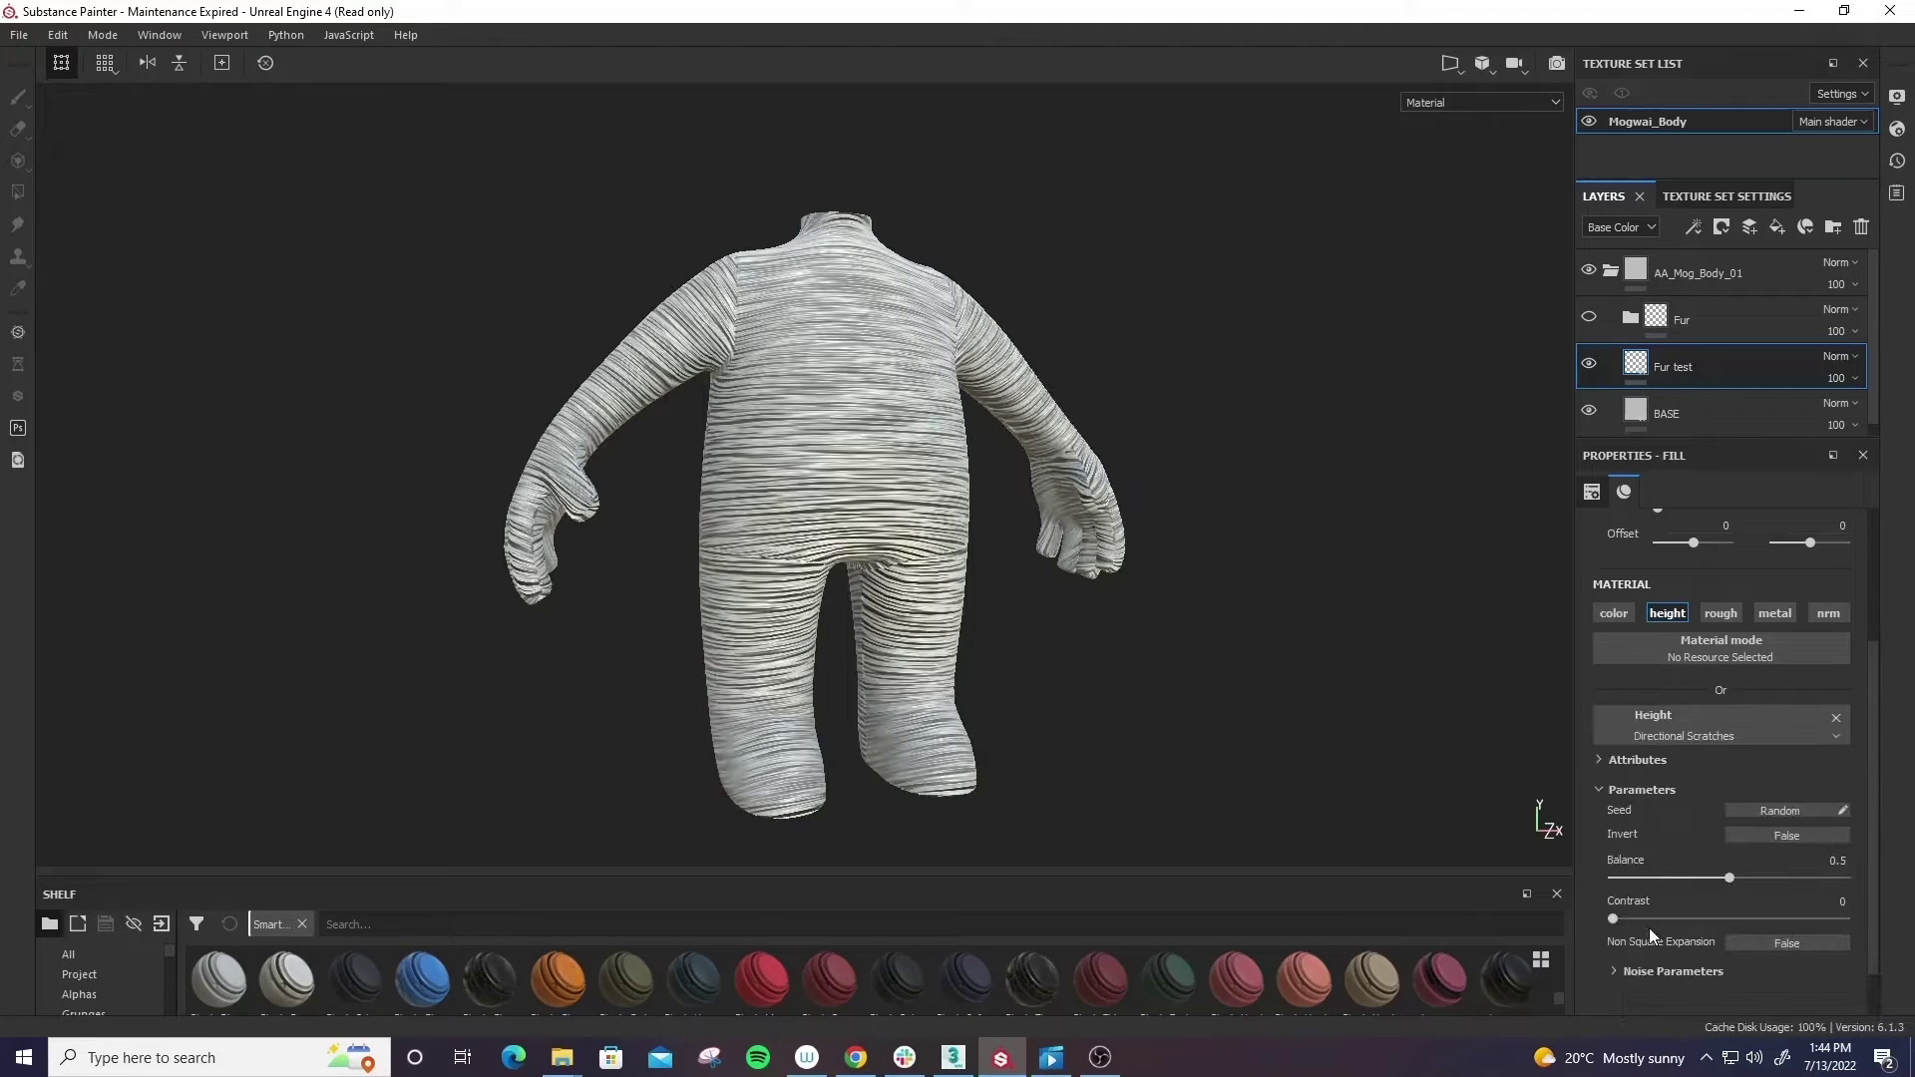
# - Set the Fur test layer's projection to Tri-planar projection
pyautogui.keyDown('alt'); pyautogui.moveTo(1256, 632); pyautogui.dragTo(1090, 465); pyautogui.keyUp('alt')
pyautogui.keyDown('alt'); pyautogui.moveTo(1090, 465); pyautogui.dragTo(1115, 648, button='right'); pyautogui.keyUp('alt')
pyautogui.keyDown('alt'); pyautogui.moveTo(1115, 648); pyautogui.dragTo(1234, 669); pyautogui.keyUp('alt')
pyautogui.keyDown('alt'); pyautogui.moveTo(1234, 668); pyautogui.dragTo(1287, 540, button='right'); pyautogui.keyUp('alt')
pyautogui.moveTo(1287, 540)
pyautogui.keyDown('alt'); pyautogui.mouseDown()
pyautogui.moveTo(1087, 529)
pyautogui.moveTo(1295, 525)
pyautogui.mouseUp(); pyautogui.keyUp('alt')
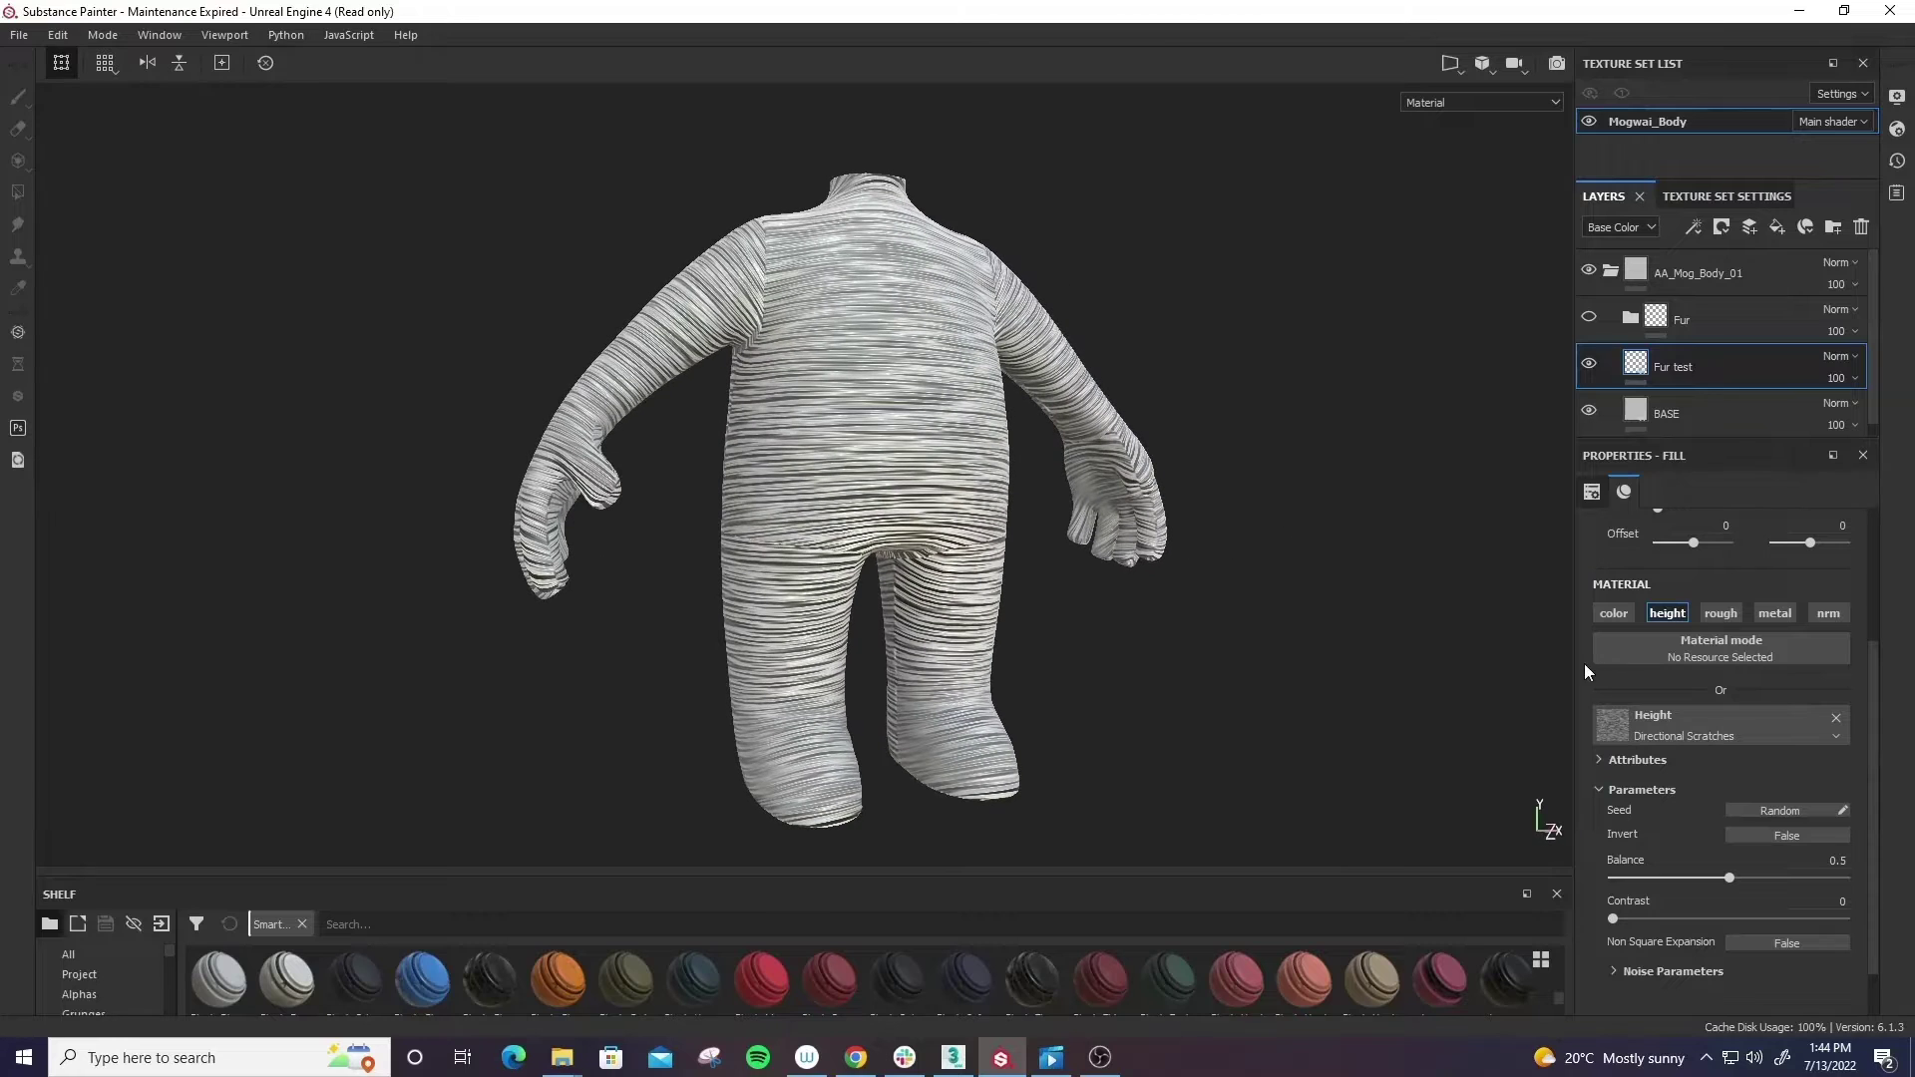
pyautogui.scroll(3, 1587, 678)
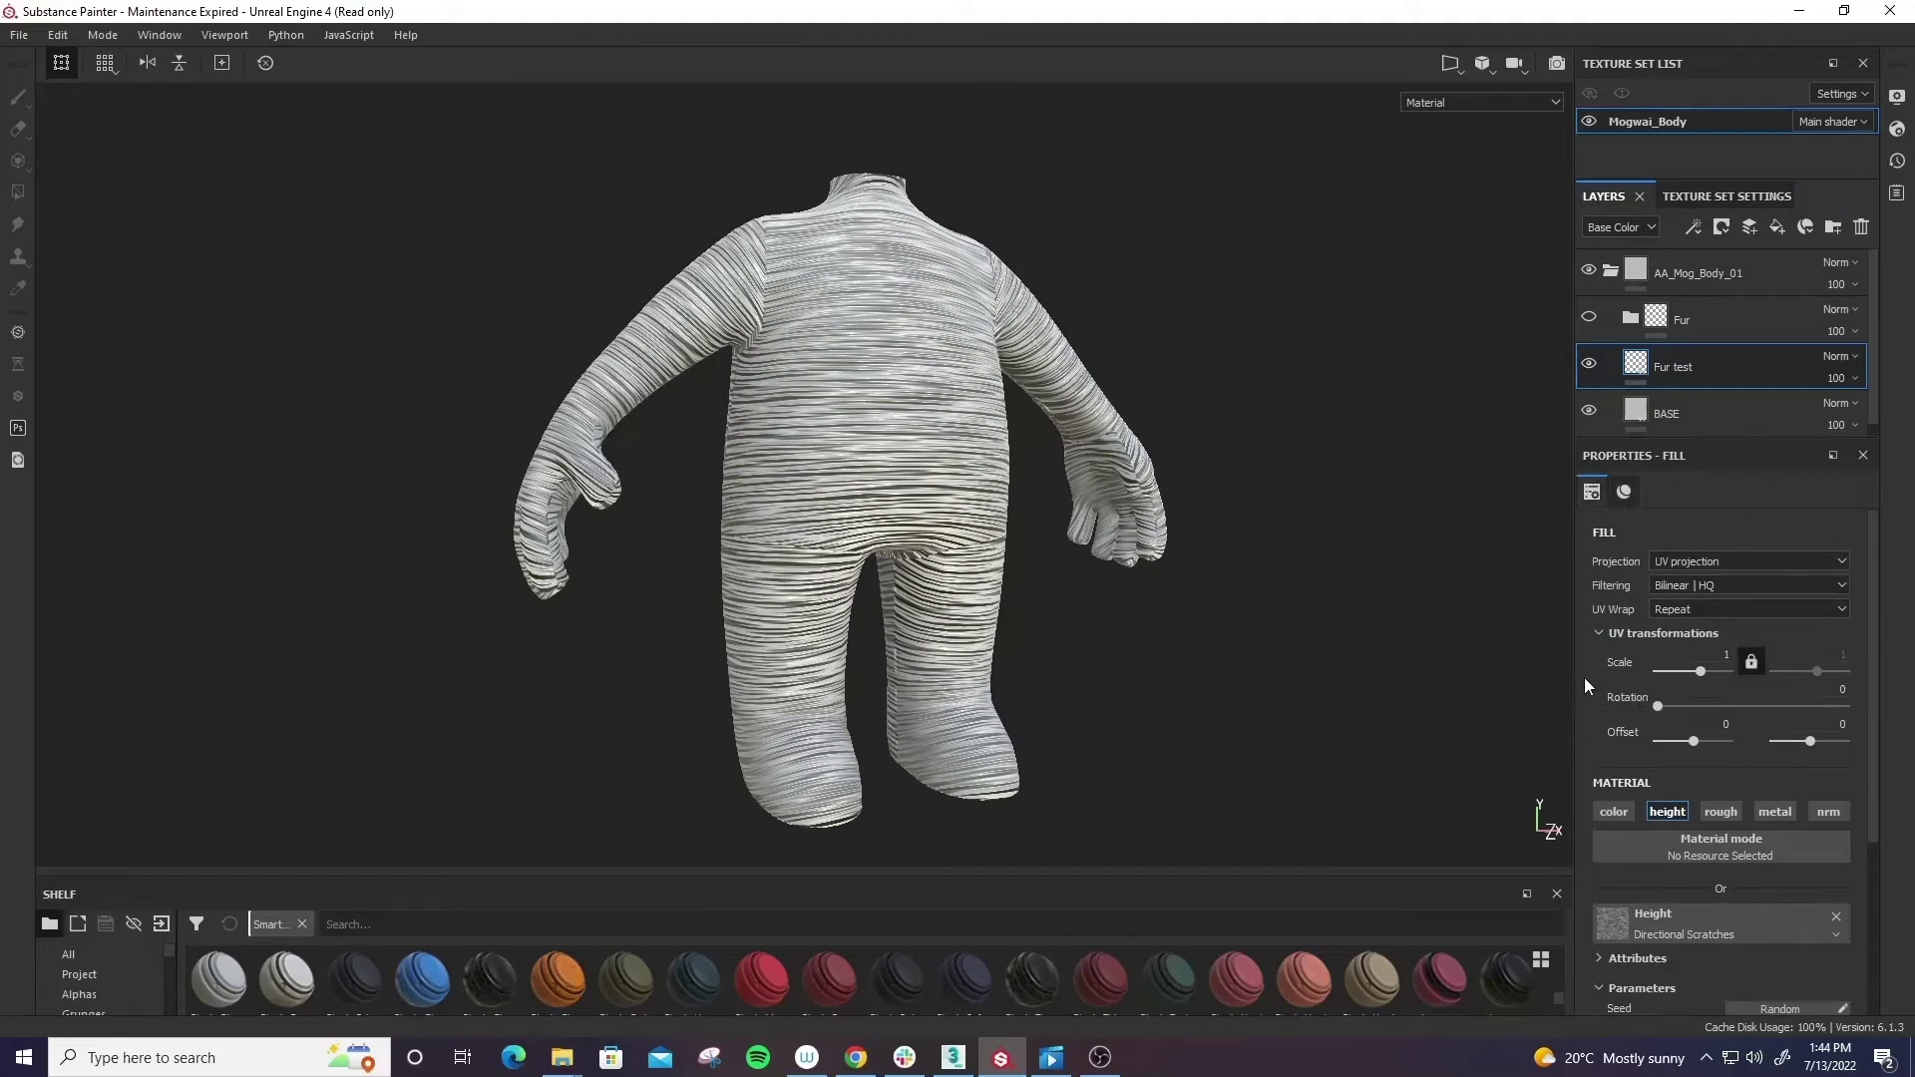
pyautogui.click(1780, 559)
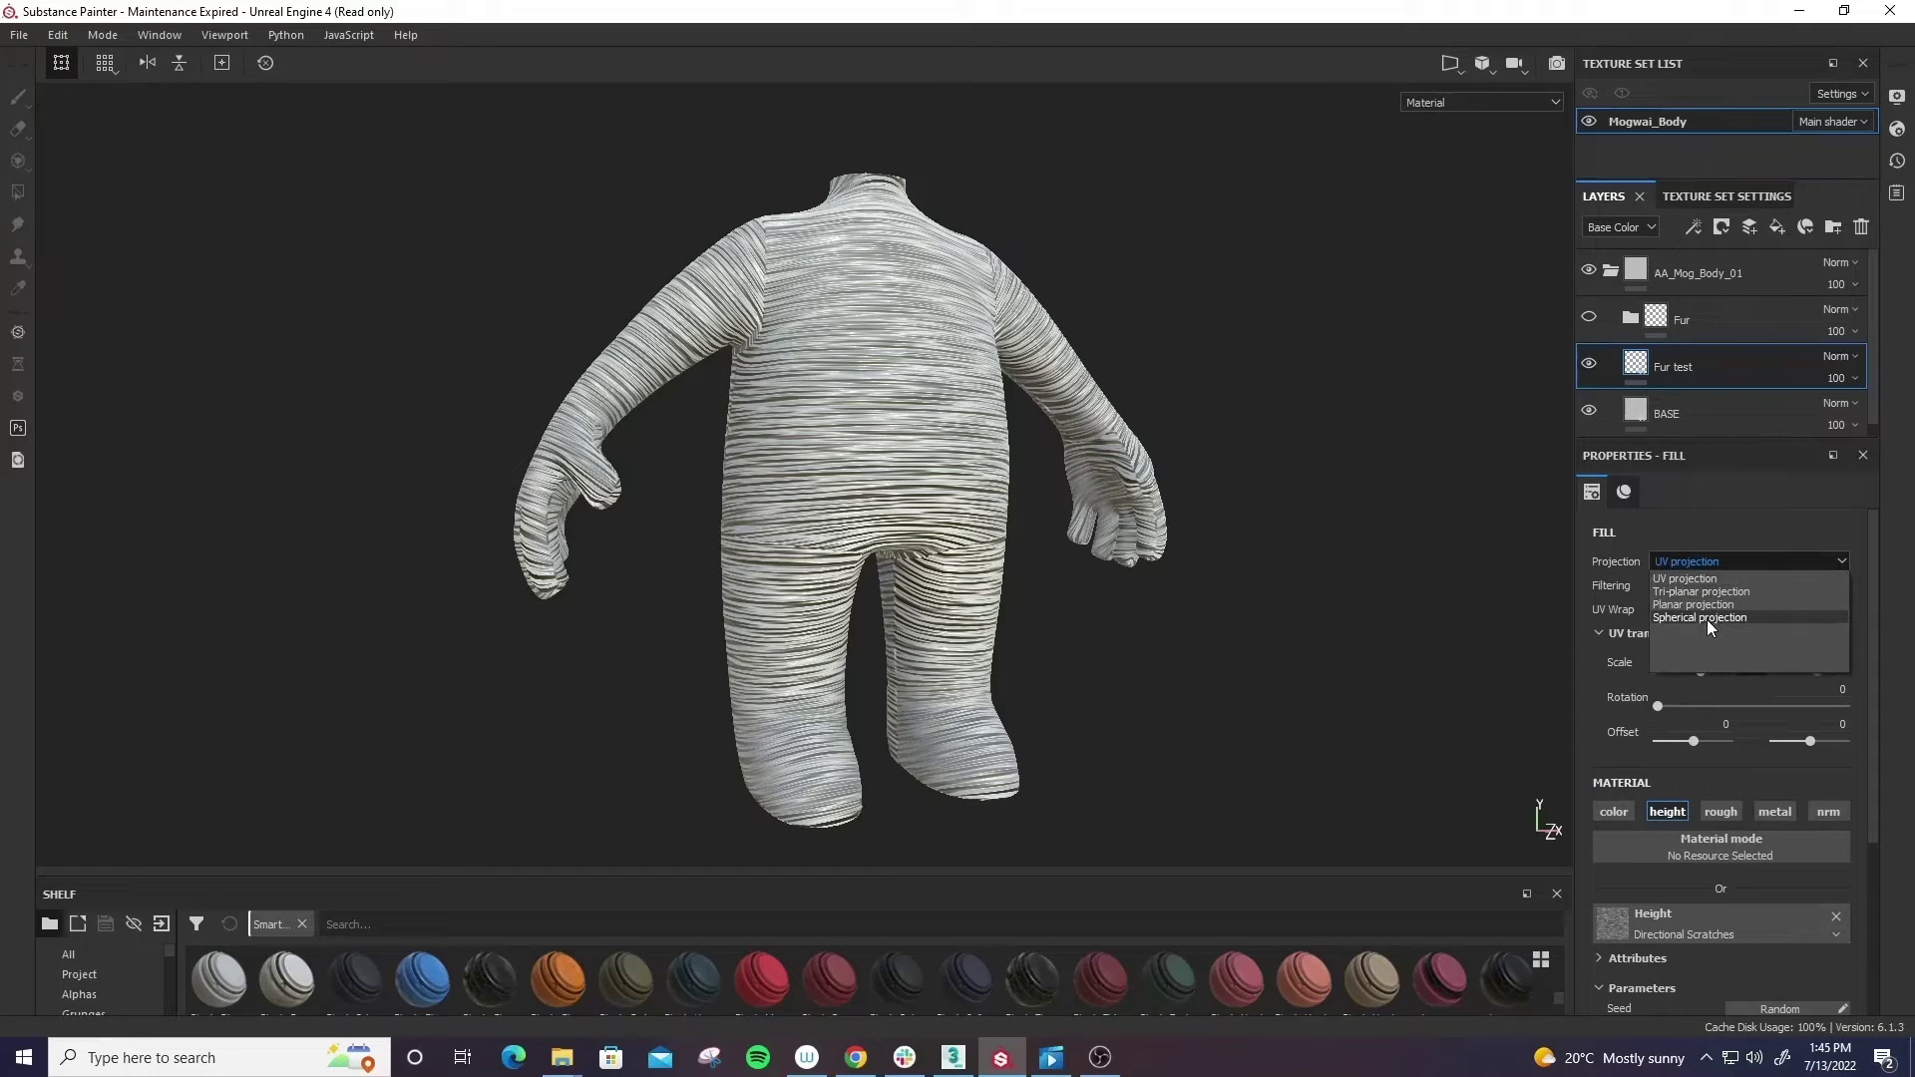
pyautogui.click(1713, 593)
pyautogui.keyDown('alt'); pyautogui.moveTo(1236, 338); pyautogui.dragTo(1209, 410); pyautogui.keyUp('alt')
# - Try UV projection and Spherical projection on the Fur test layer and return to Tri-planar projection for comparison
pyautogui.click(1770, 561)
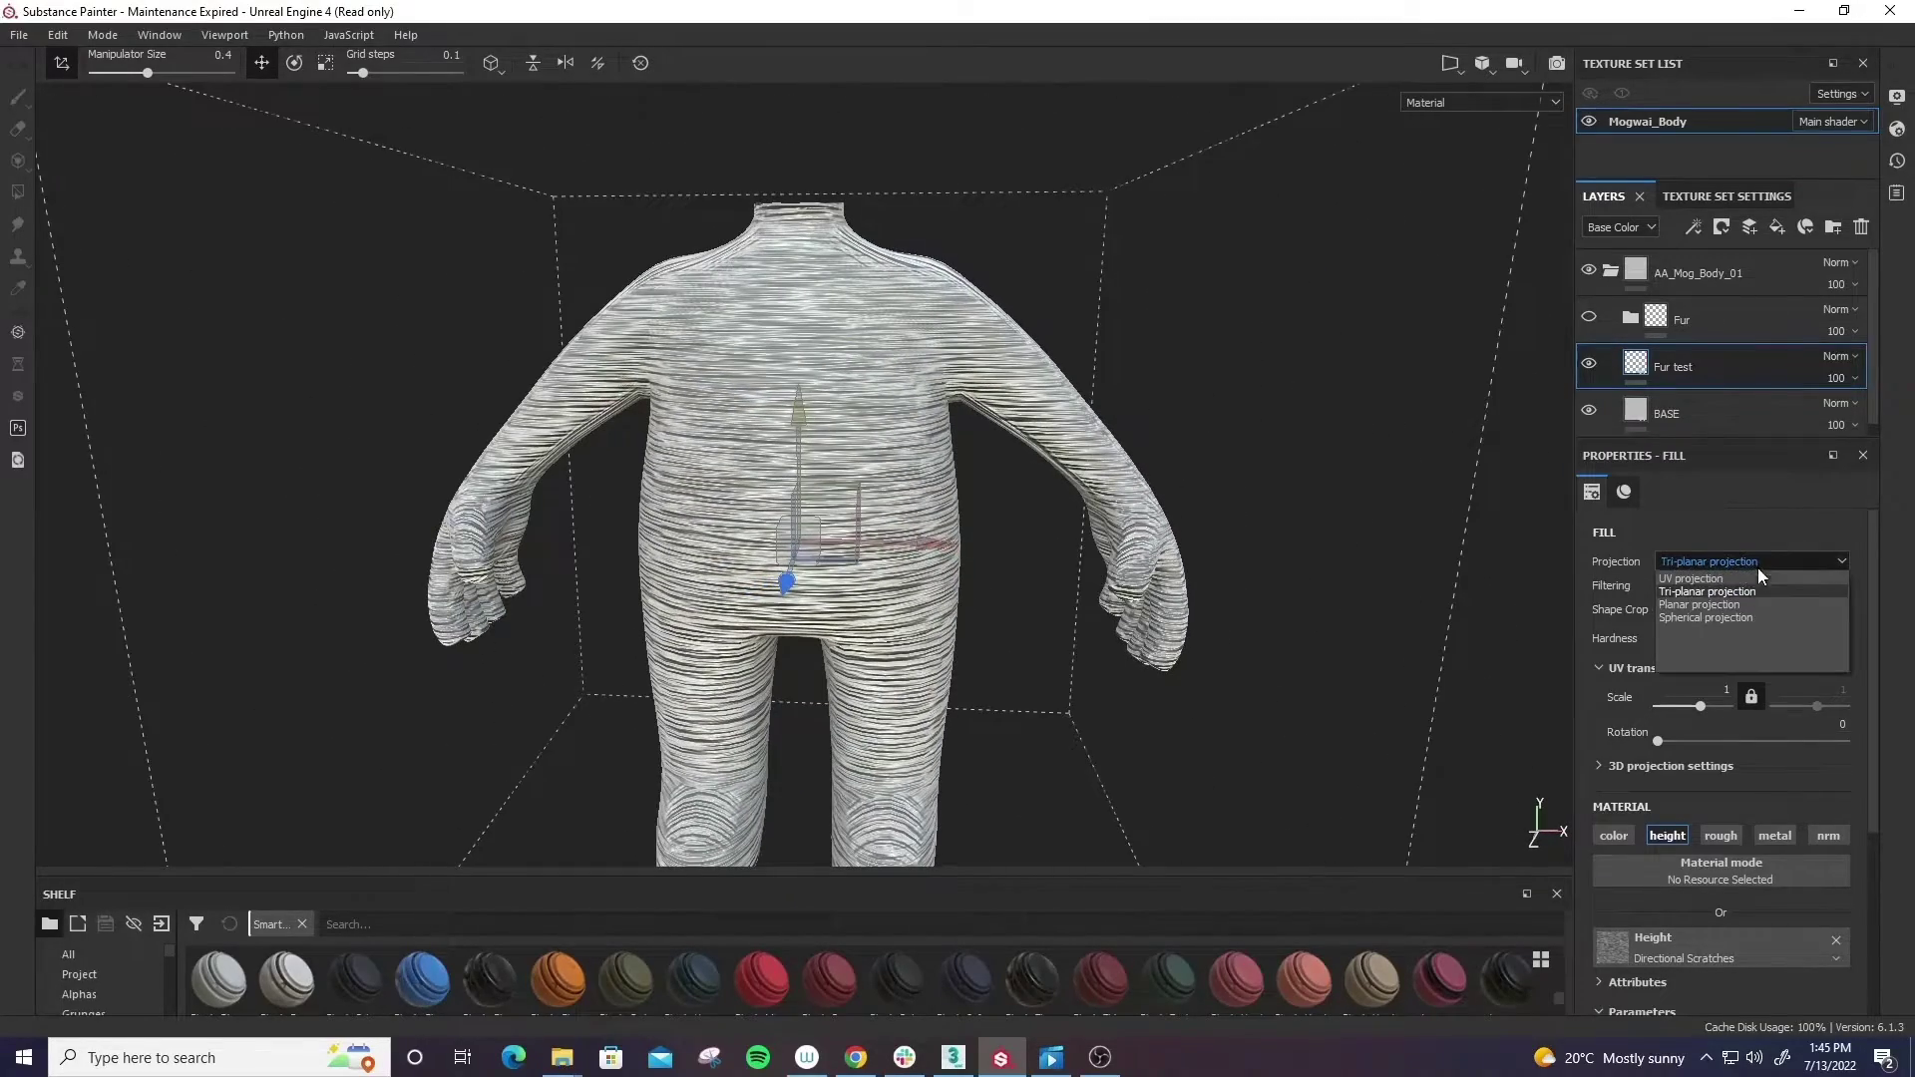
pyautogui.click(1715, 579)
pyautogui.click(1715, 564)
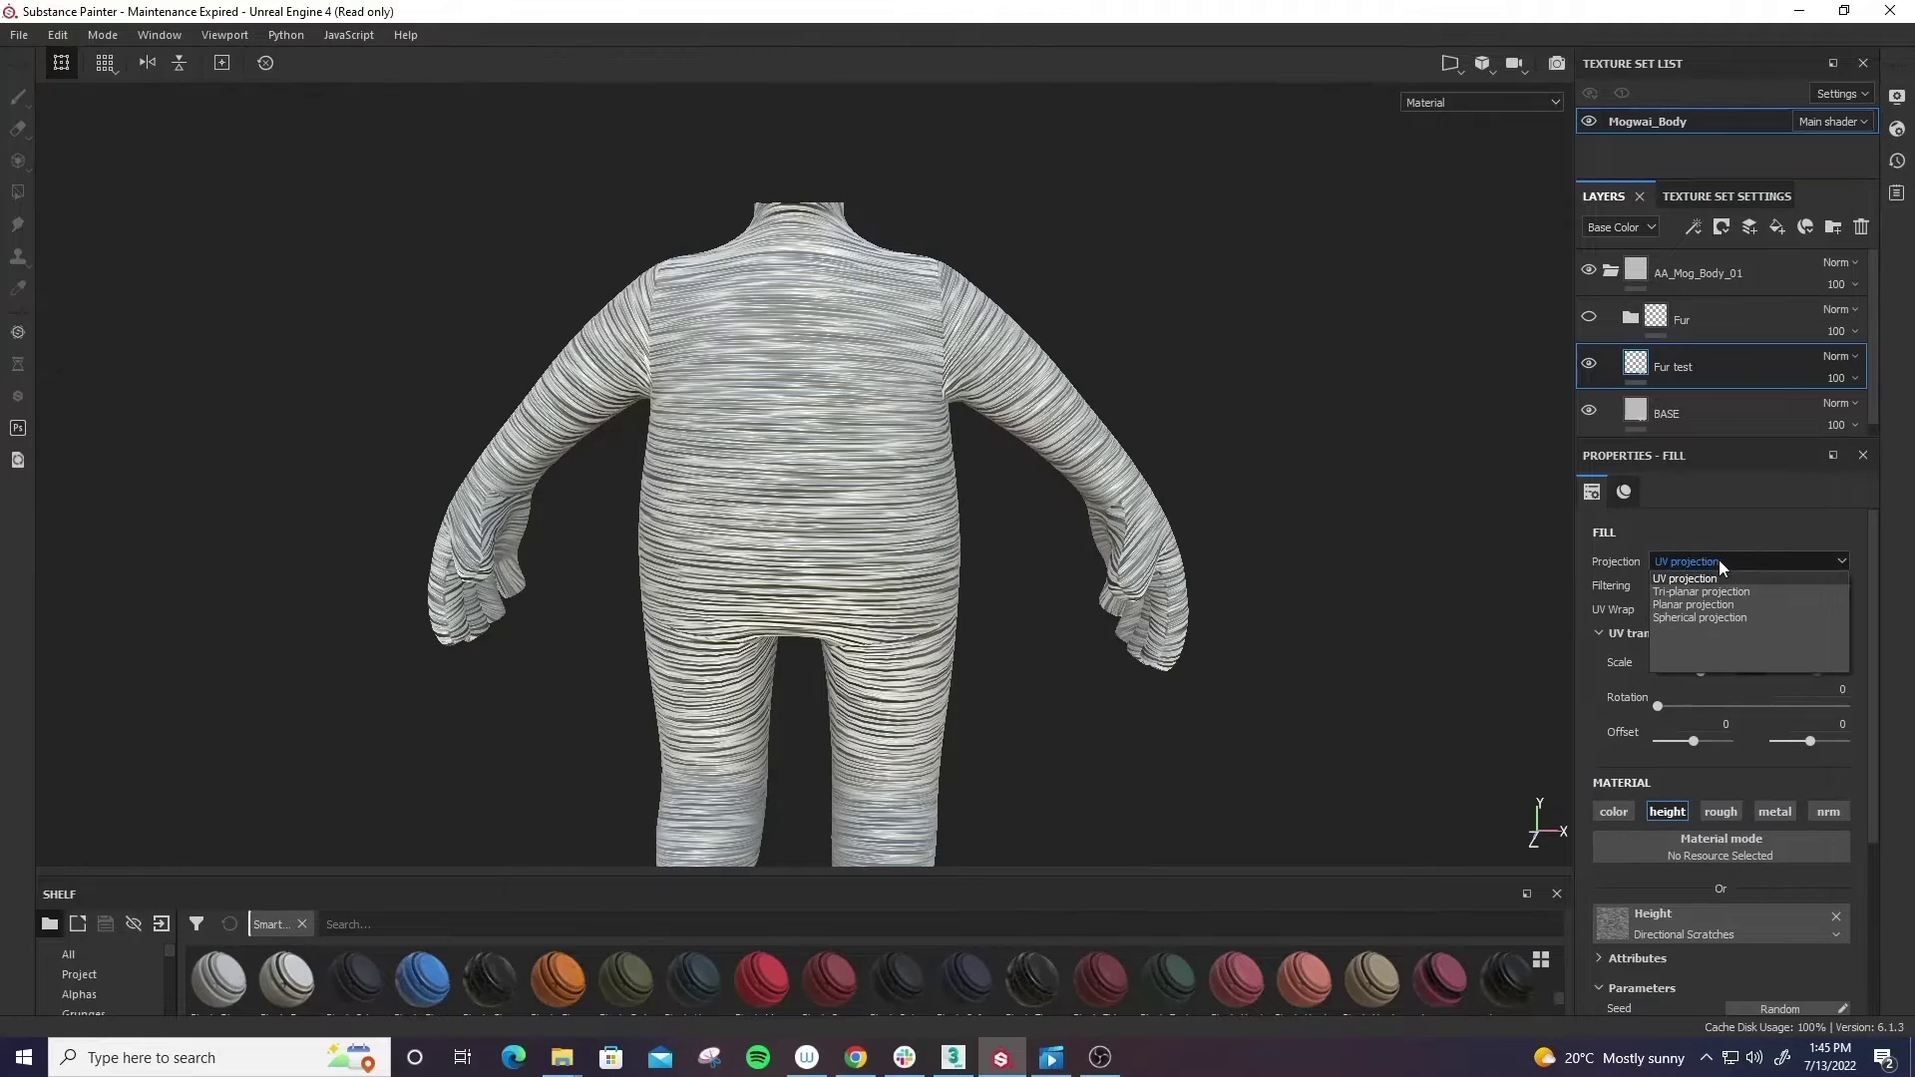
pyautogui.click(1703, 617)
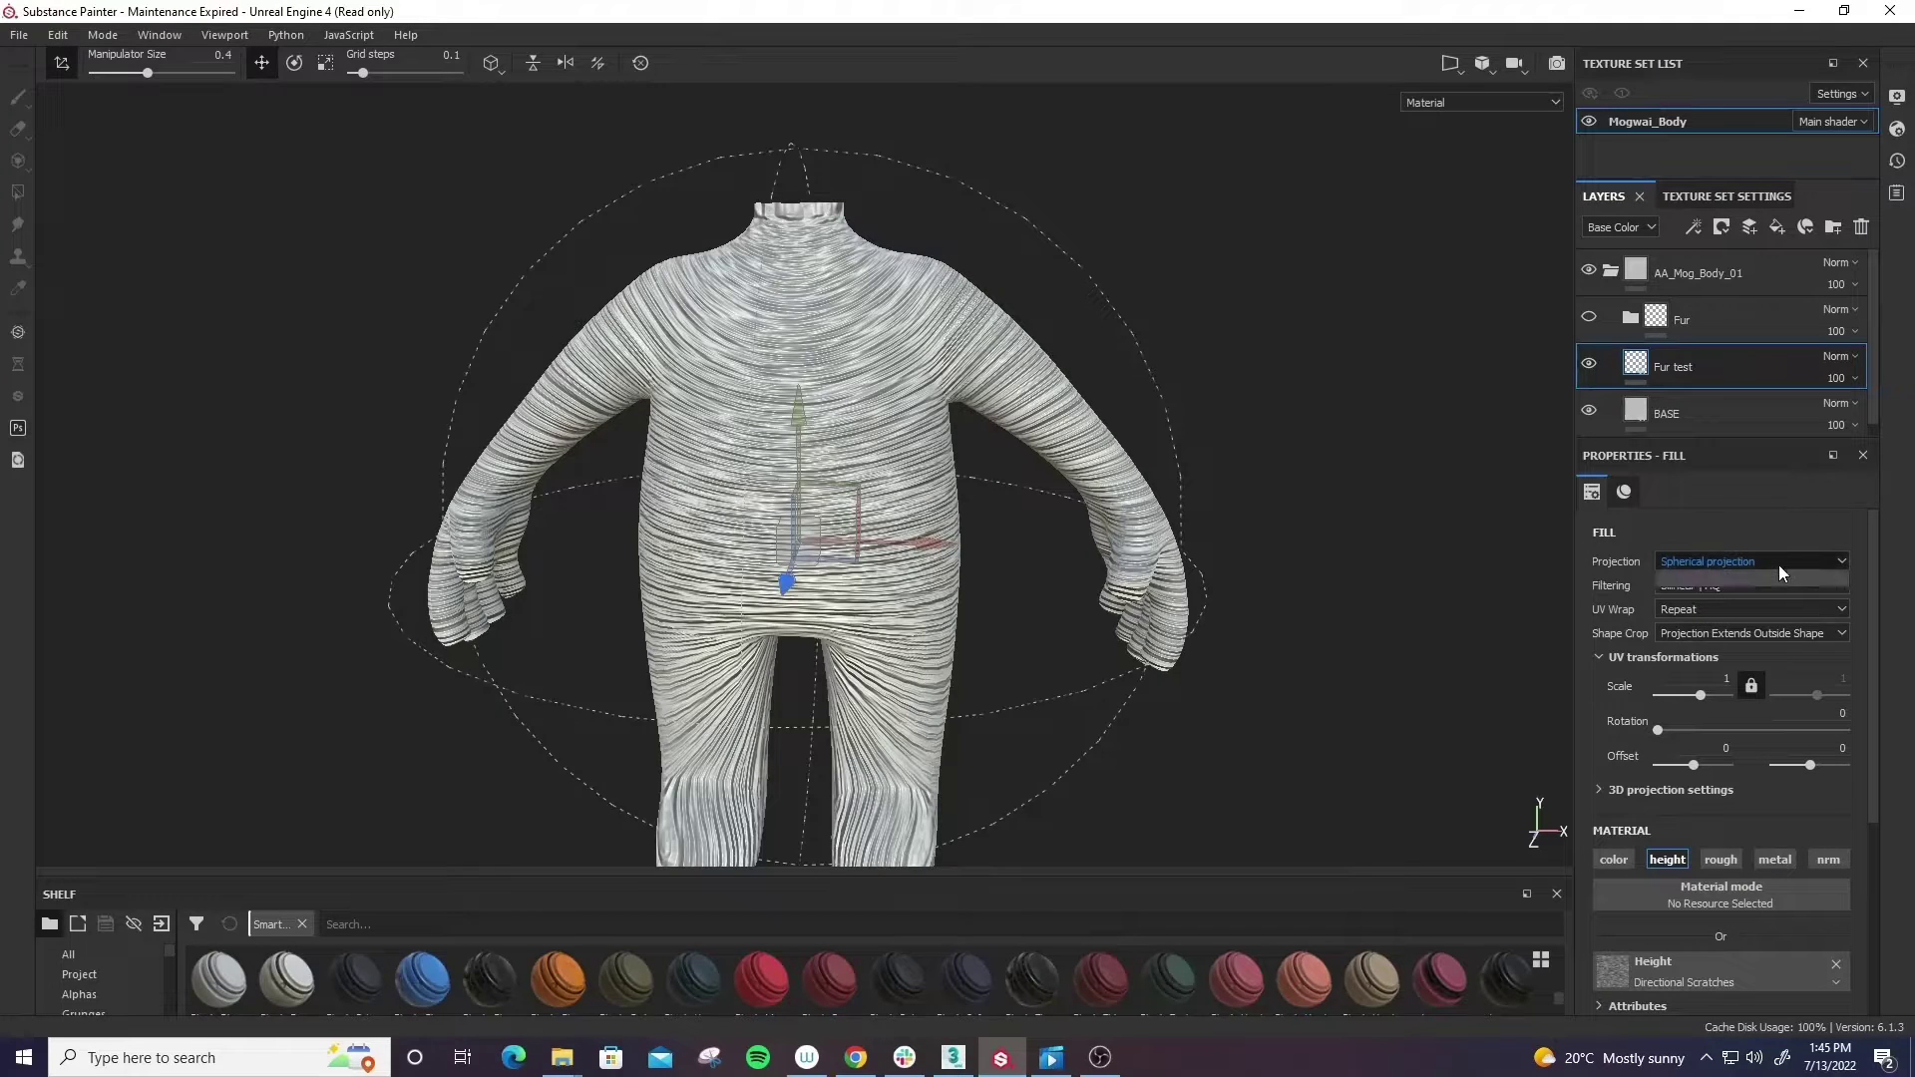
pyautogui.click(1779, 563)
pyautogui.click(1707, 593)
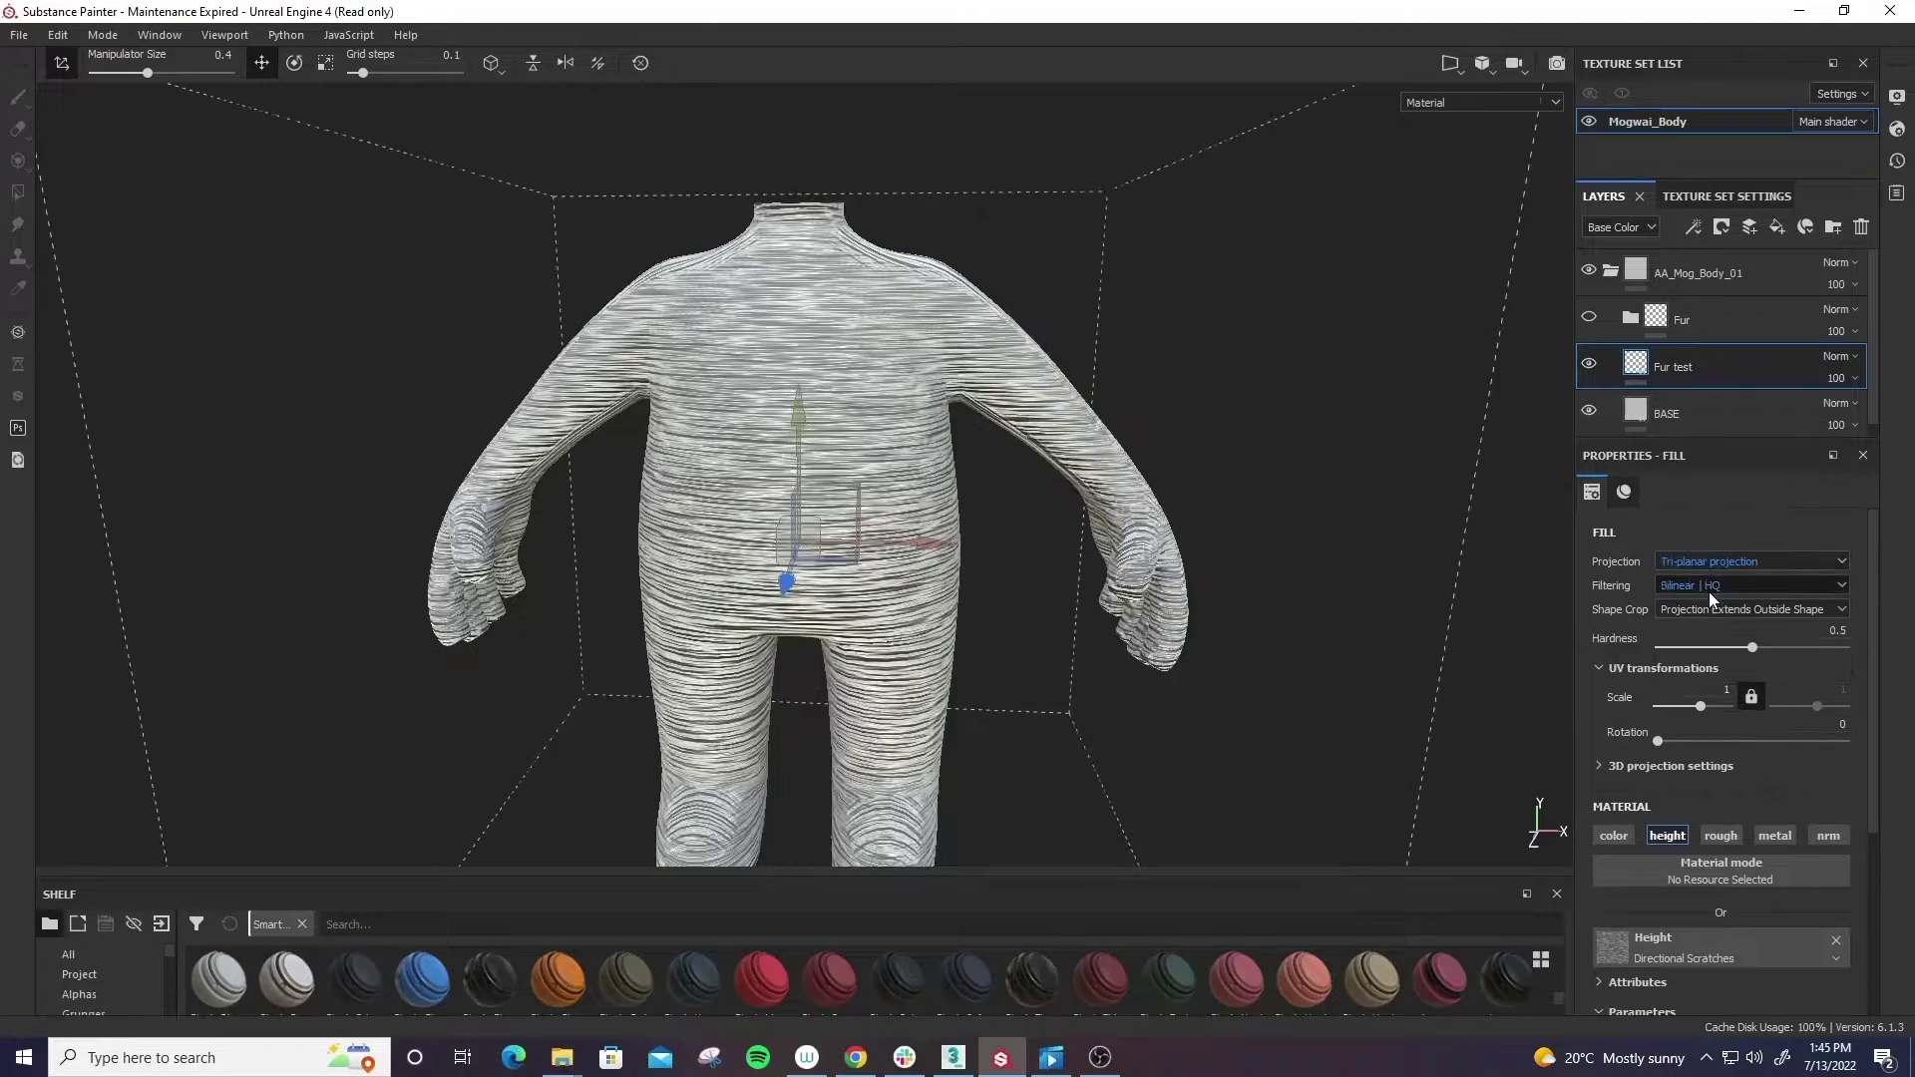
pyautogui.keyDown('alt'); pyautogui.moveTo(1219, 374); pyautogui.dragTo(1327, 469); pyautogui.keyUp('alt')
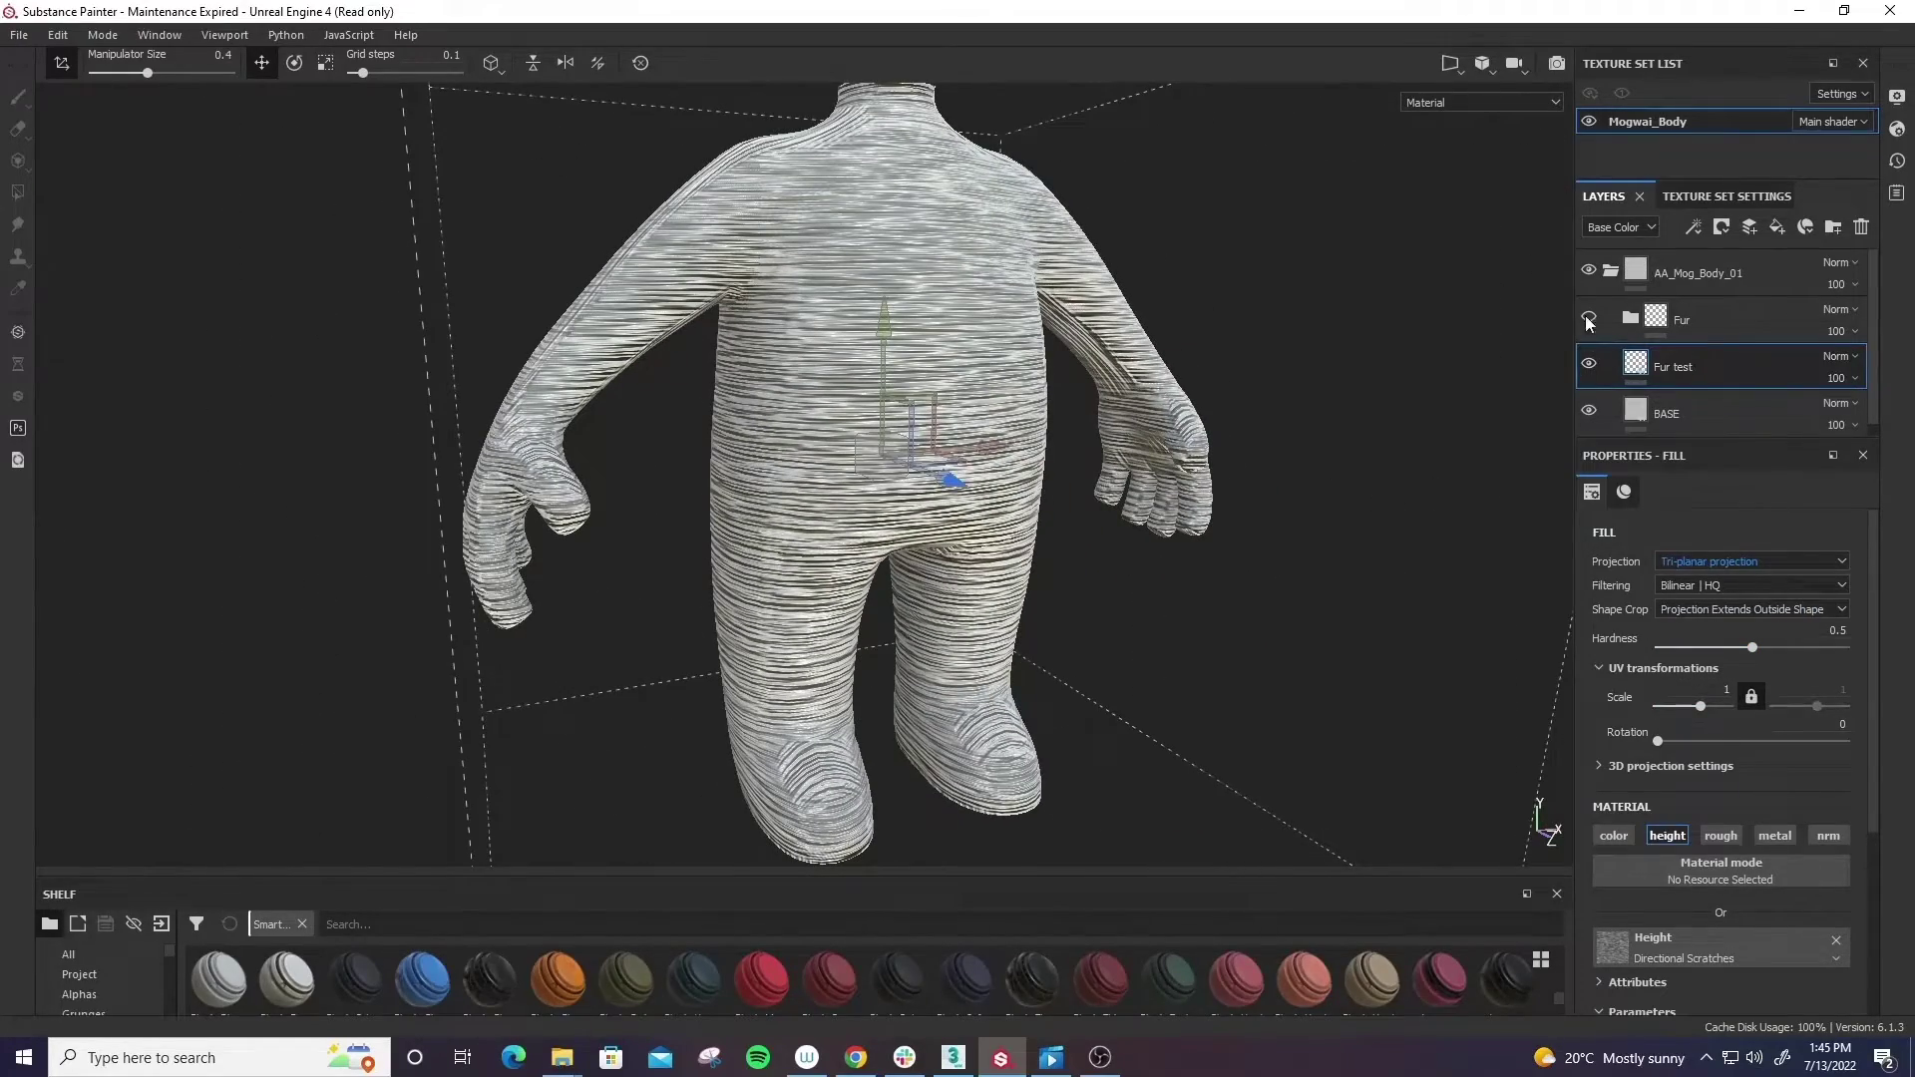
# - Check the fill settings of the existing Fur layer inside the Fur folder, and reselect the Fur test layer
pyautogui.keyDown('alt'); pyautogui.moveTo(1131, 261); pyautogui.dragTo(1240, 347); pyautogui.keyUp('alt')
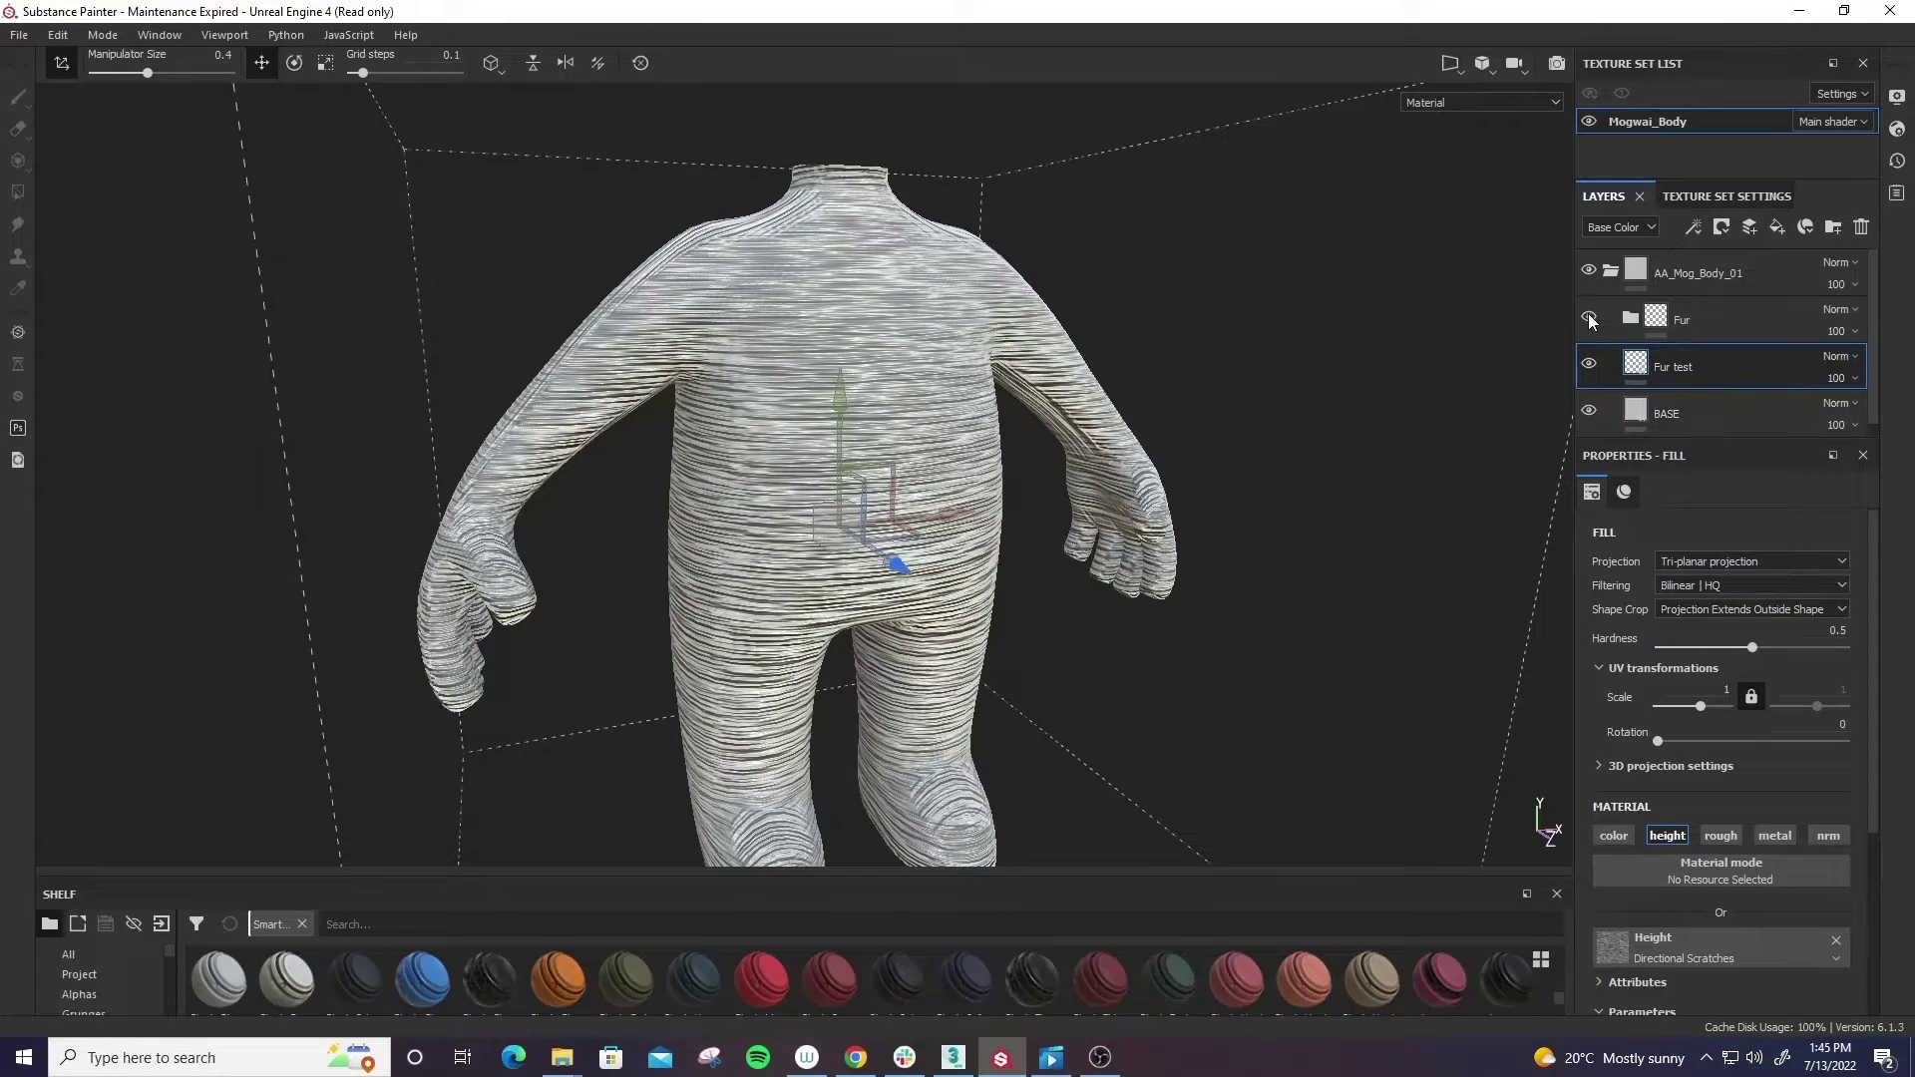
pyautogui.click(1629, 321)
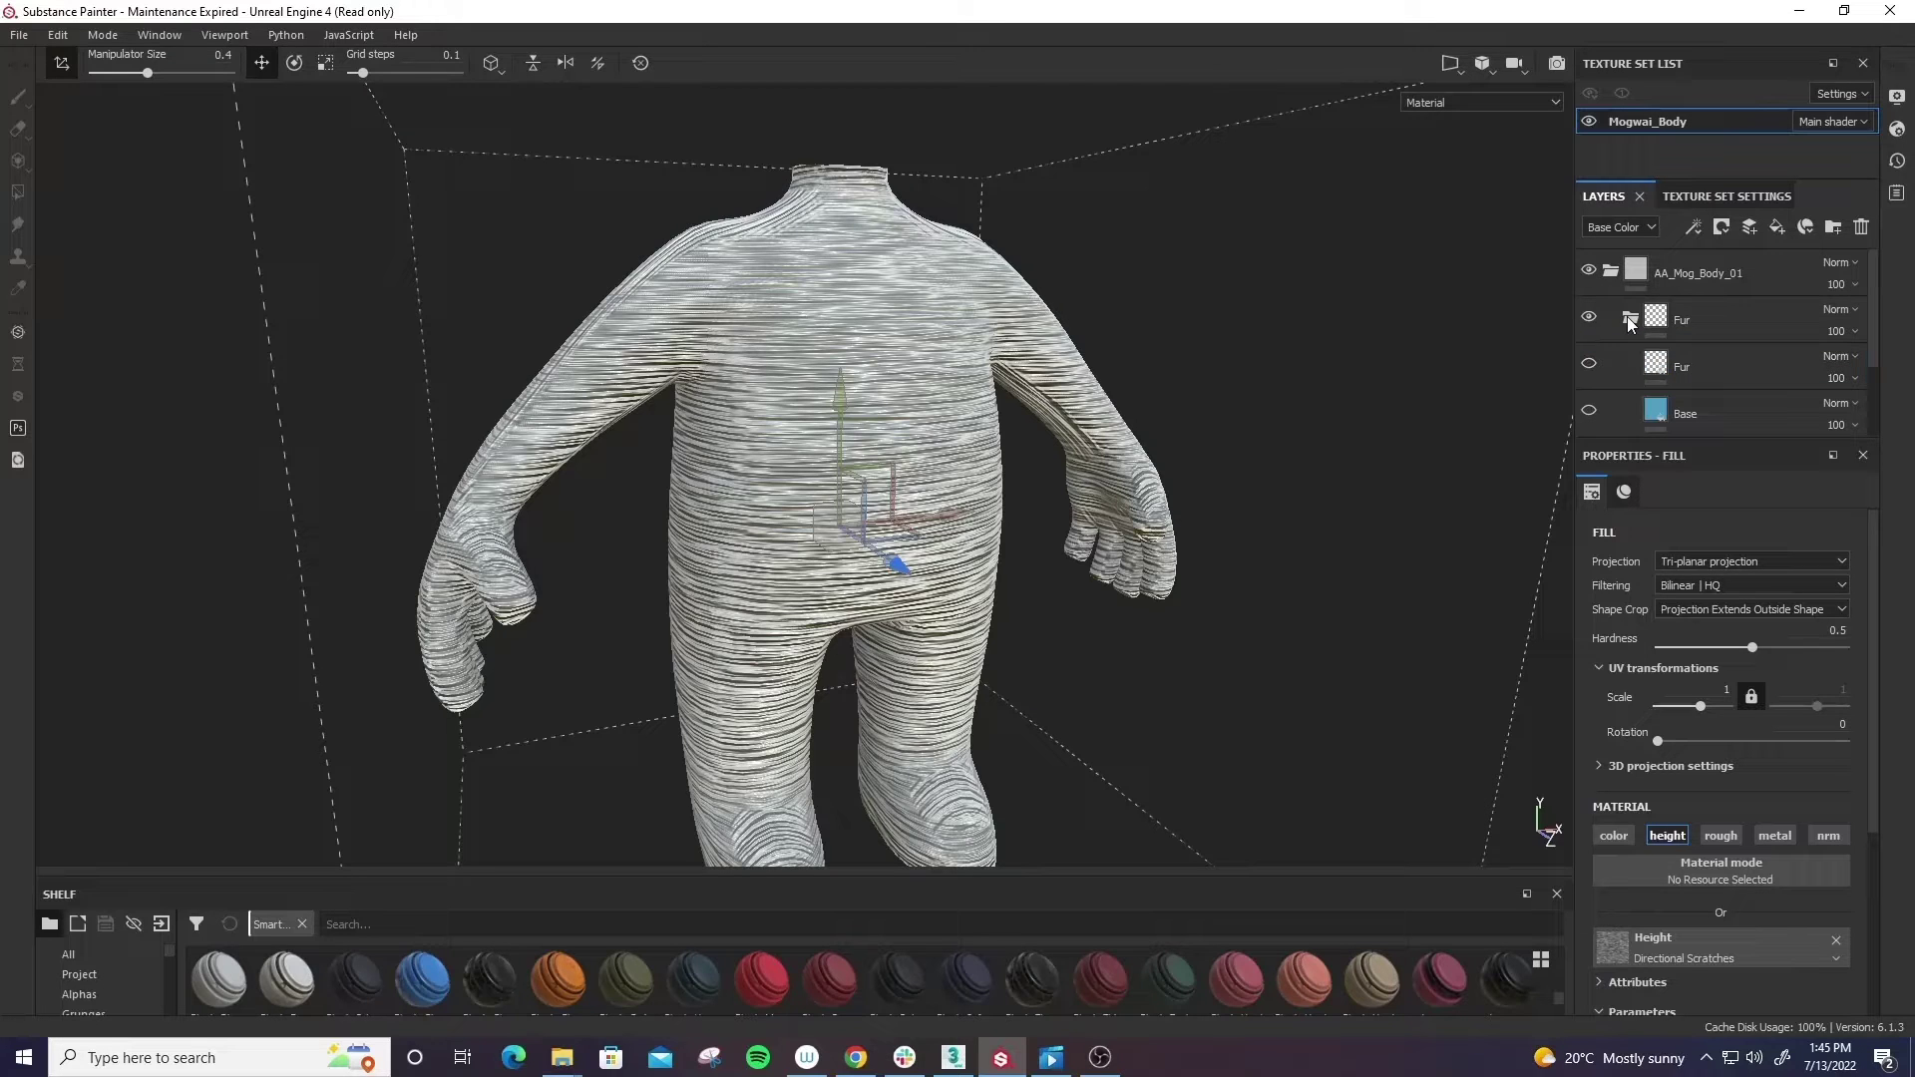
pyautogui.click(1650, 363)
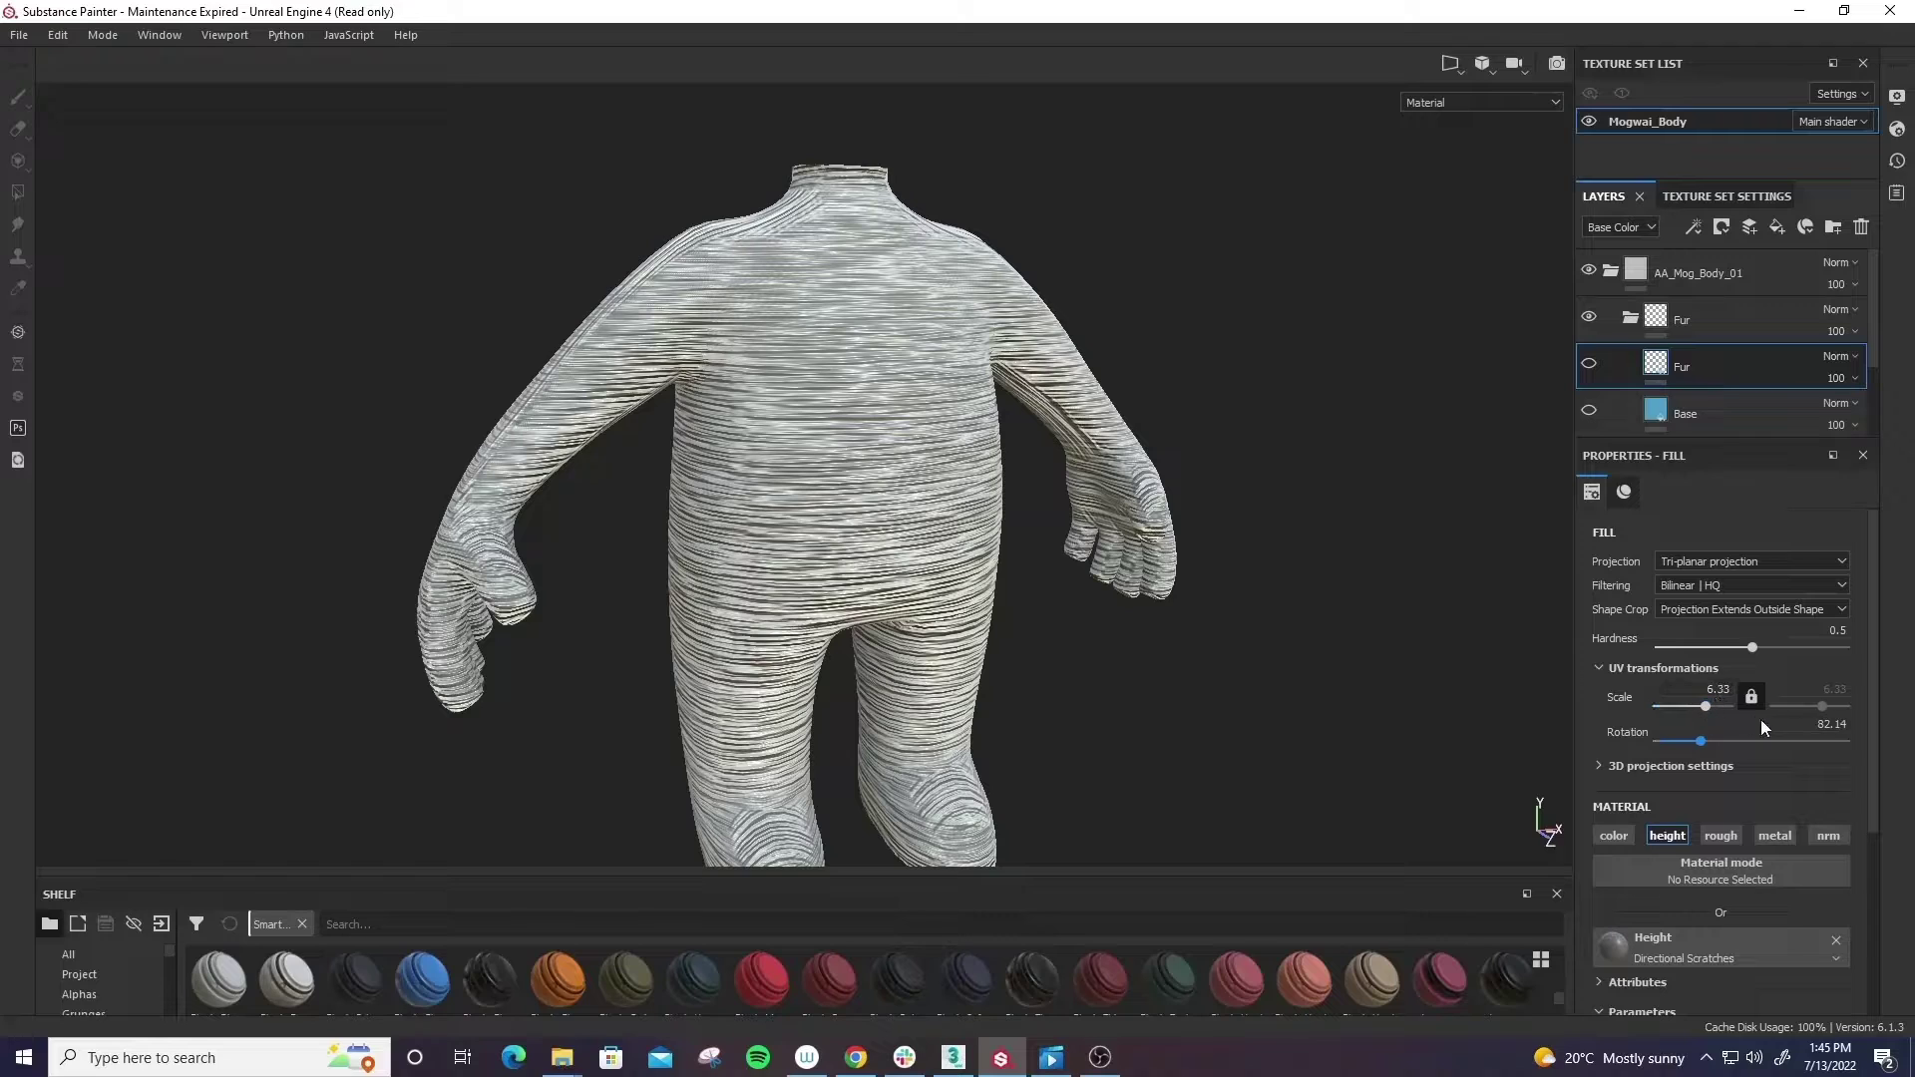
pyautogui.click(1630, 320)
pyautogui.click(1632, 368)
pyautogui.click(1647, 368)
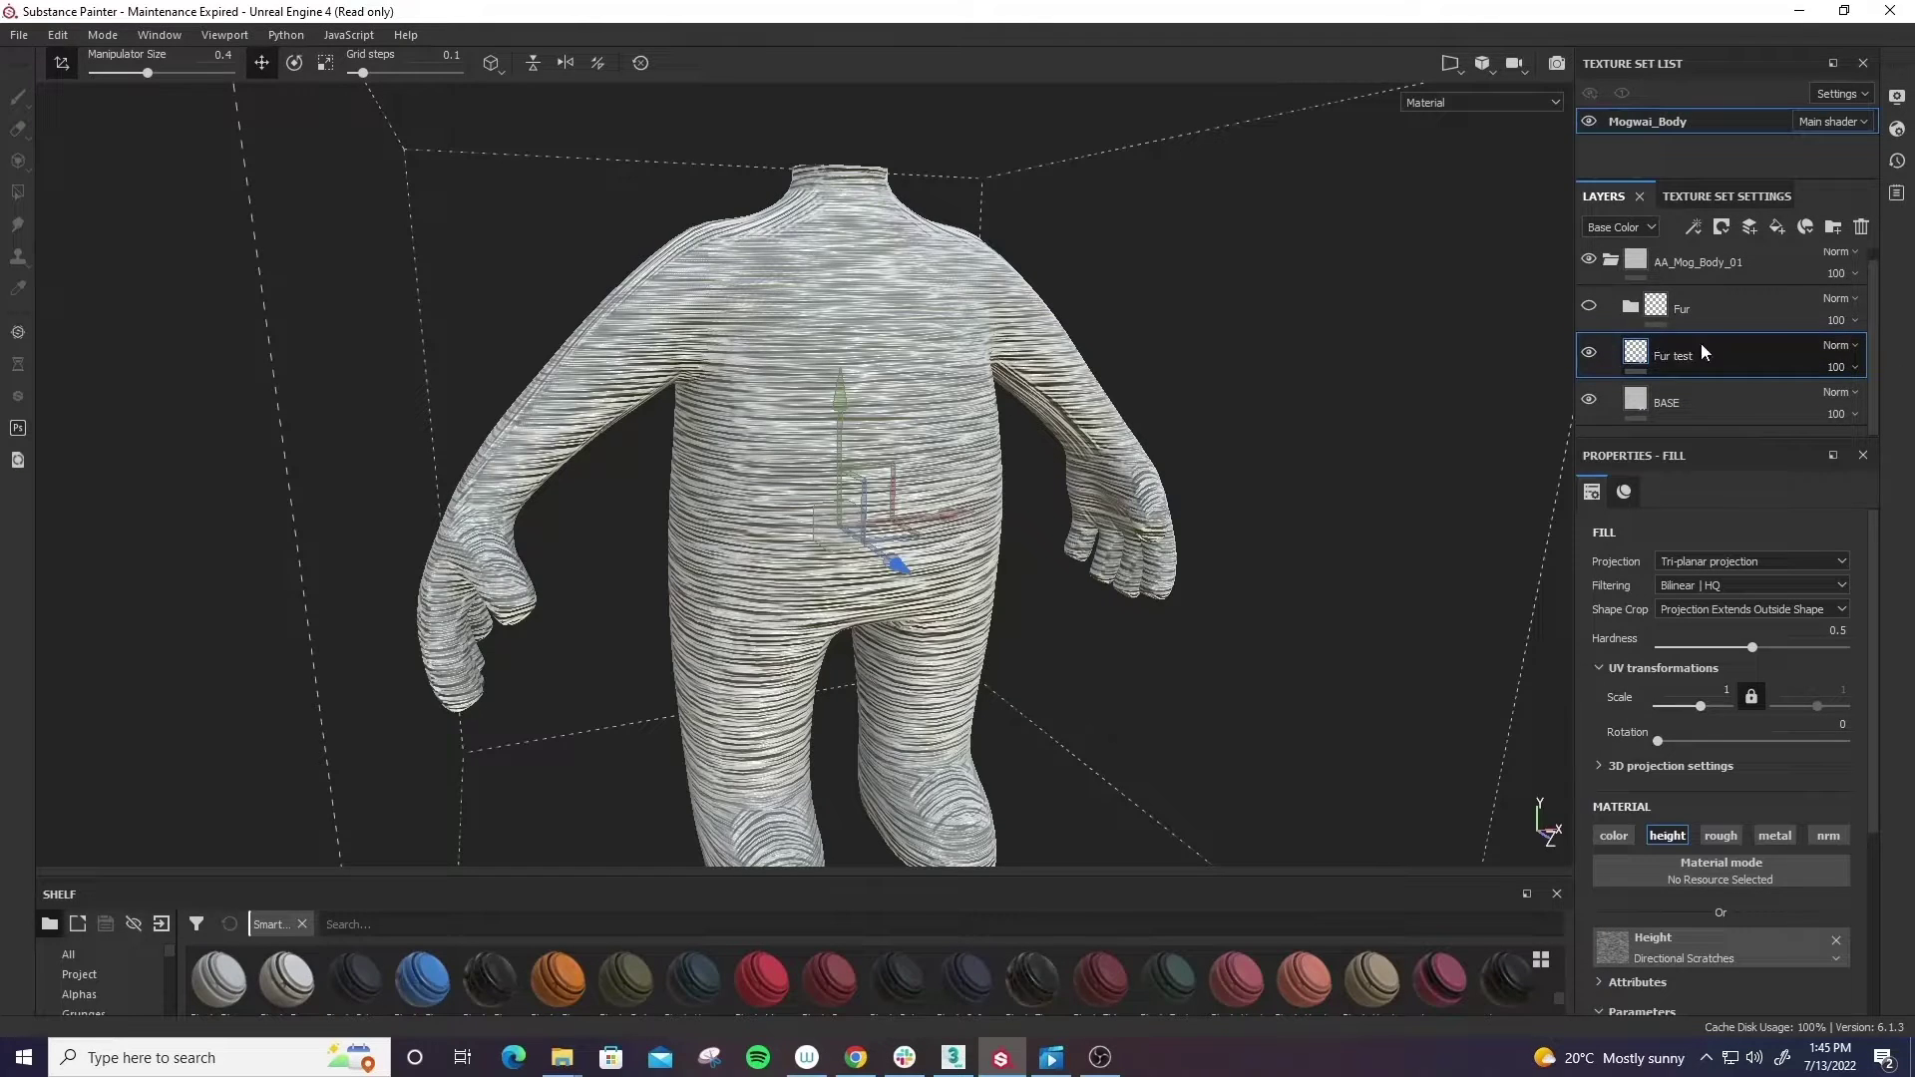
# - Set the Fur test layer's UV scale to 6.33, matching the existing Fur layer
pyautogui.click(1701, 704)
pyautogui.click(1629, 307)
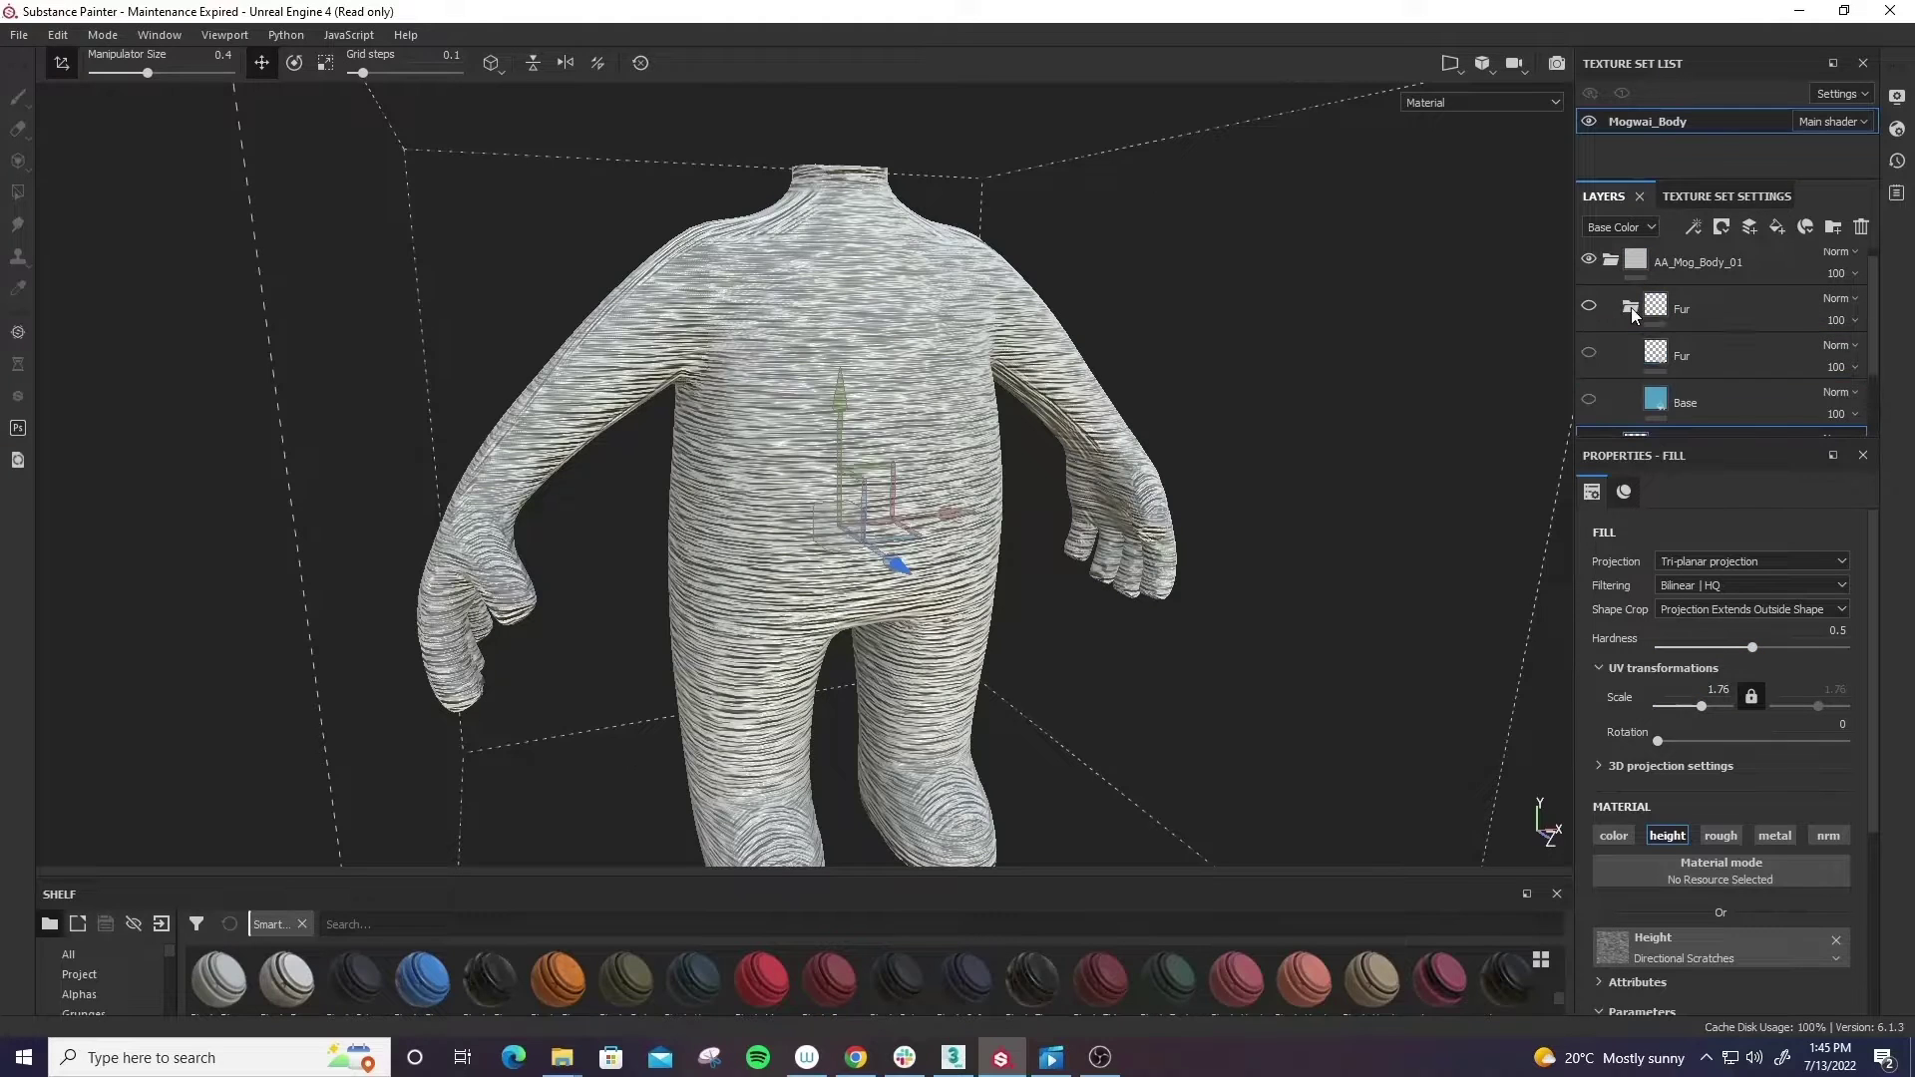
pyautogui.click(1682, 359)
pyautogui.scroll(-1, 1677, 397)
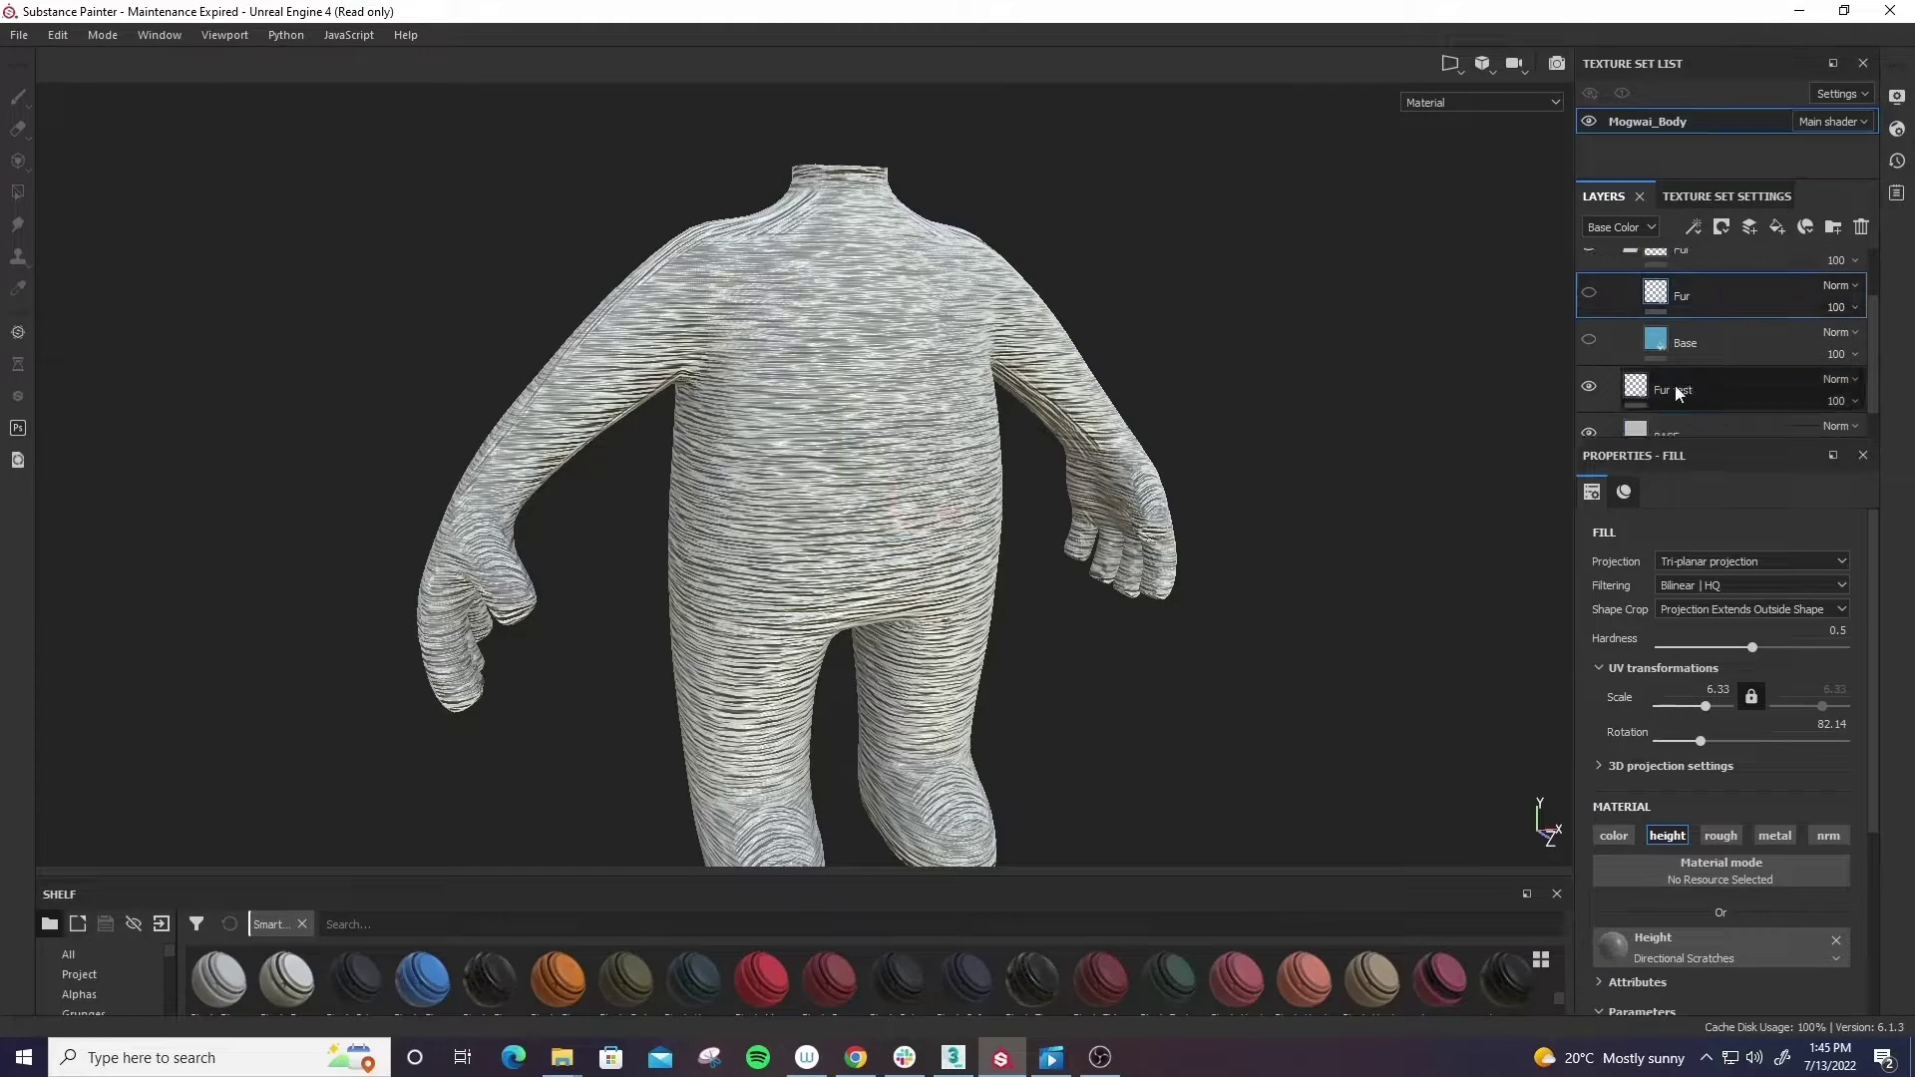
pyautogui.click(1676, 391)
pyautogui.click(1711, 690)
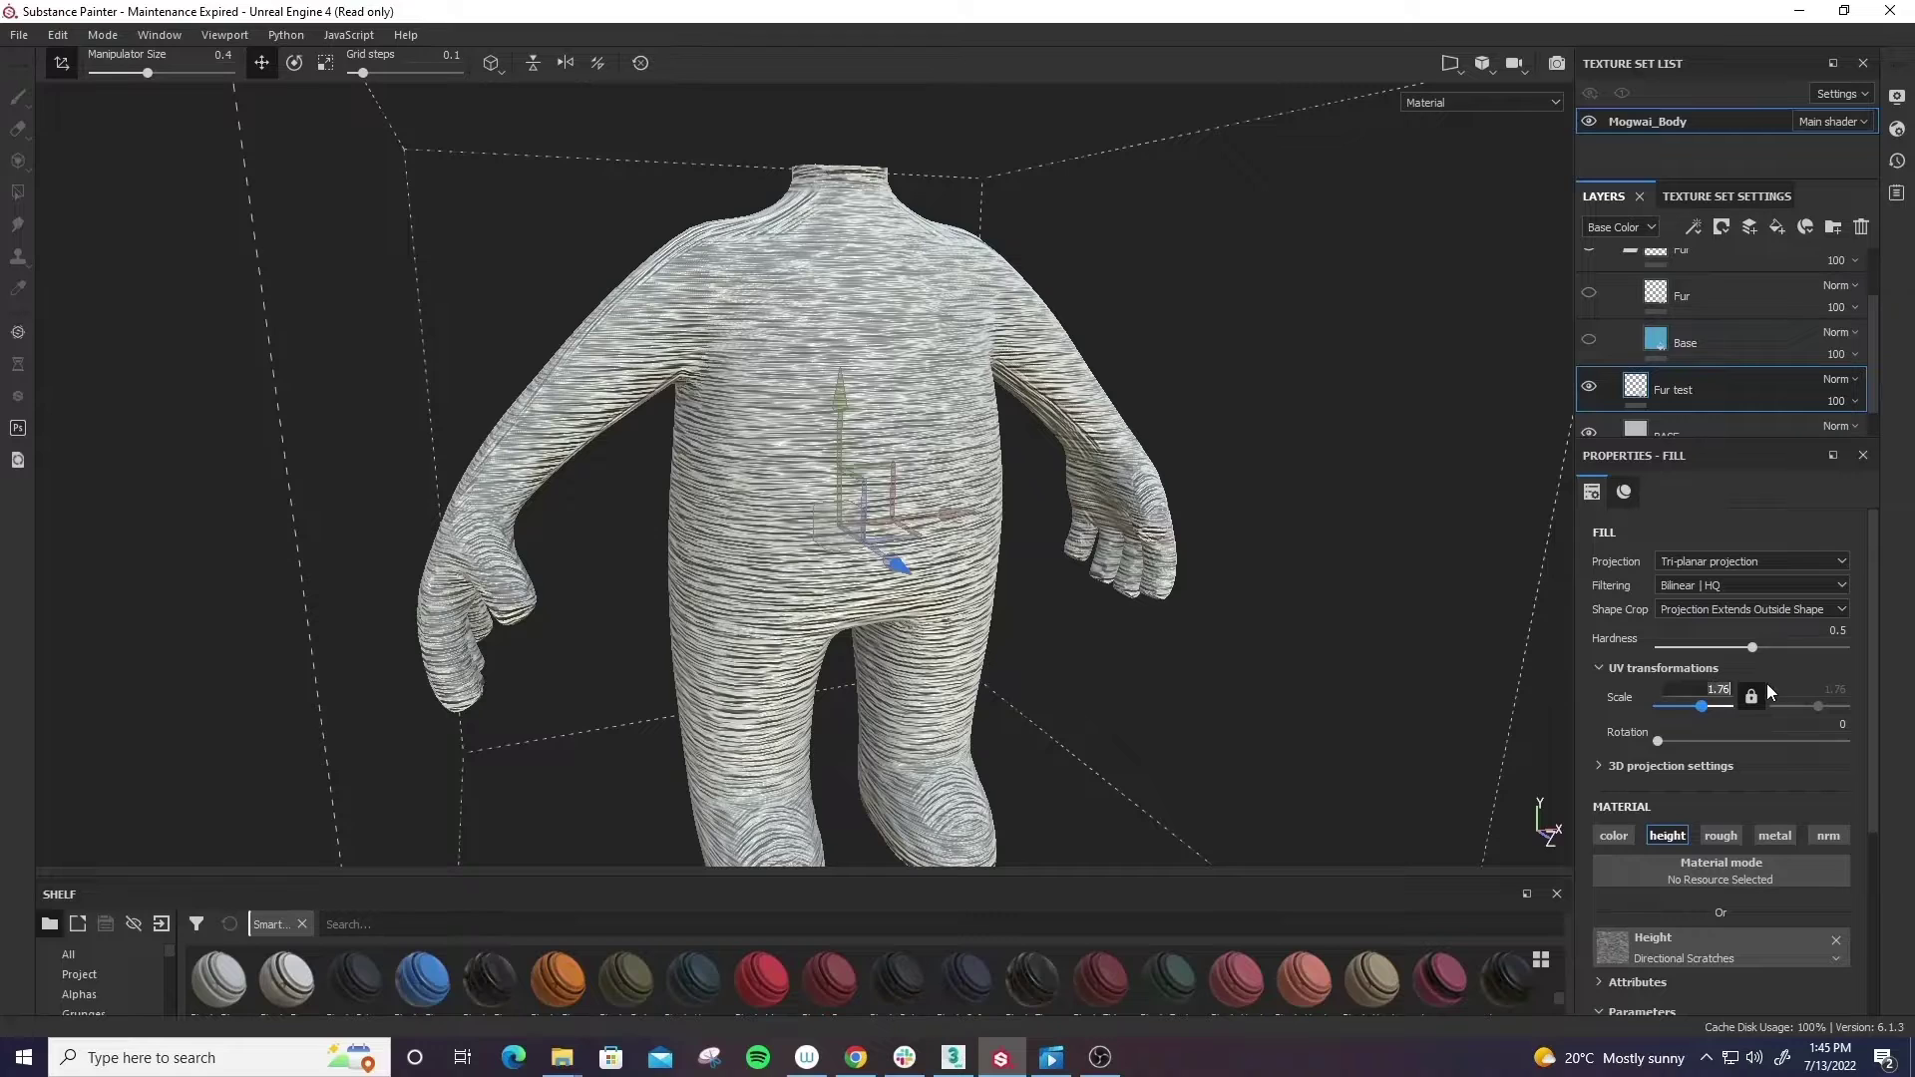
pyautogui.write('6.33')
pyautogui.press('Return')
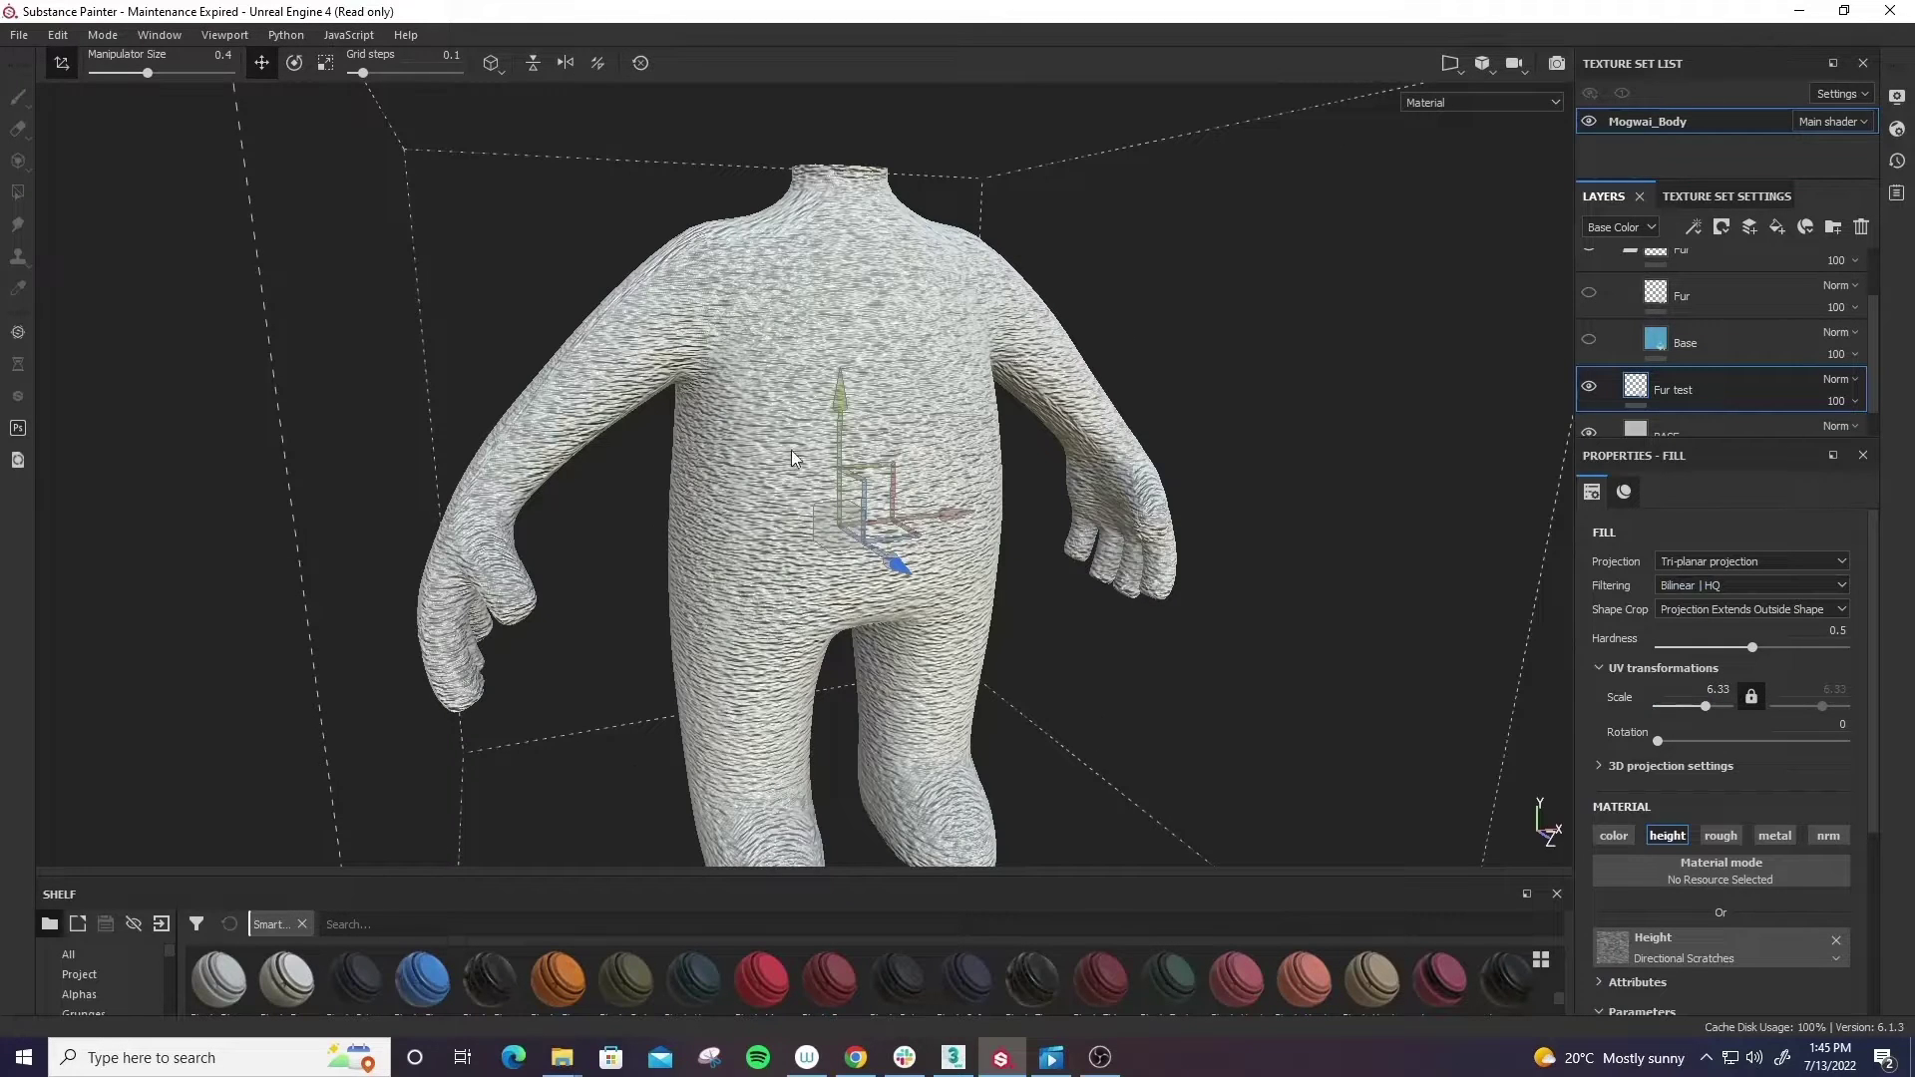
# - Set the Fur test layer's UV rotation to 82.14, matching the existing Fur layer in the Fur folder
pyautogui.keyDown('alt'); pyautogui.moveTo(903, 486); pyautogui.dragTo(927, 463); pyautogui.keyUp('alt')
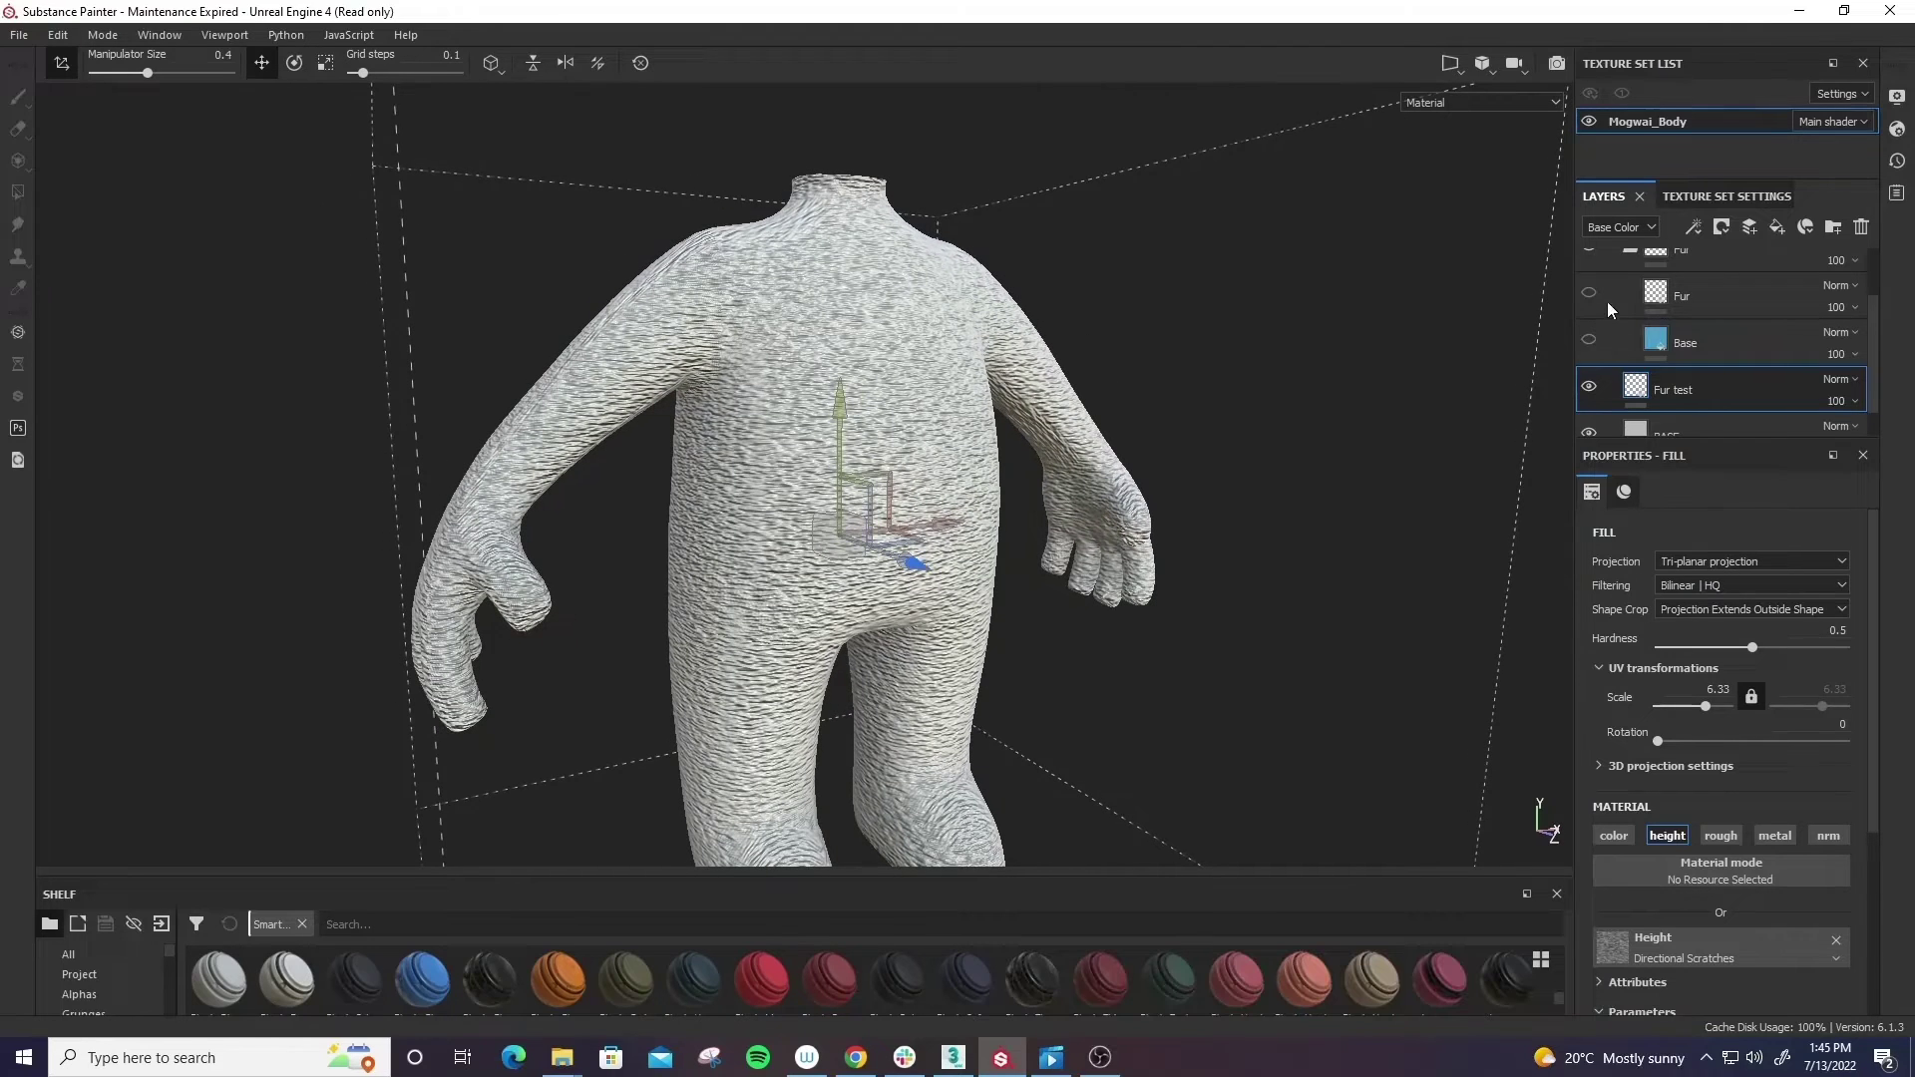
pyautogui.scroll(1, 1626, 299)
pyautogui.click(1675, 307)
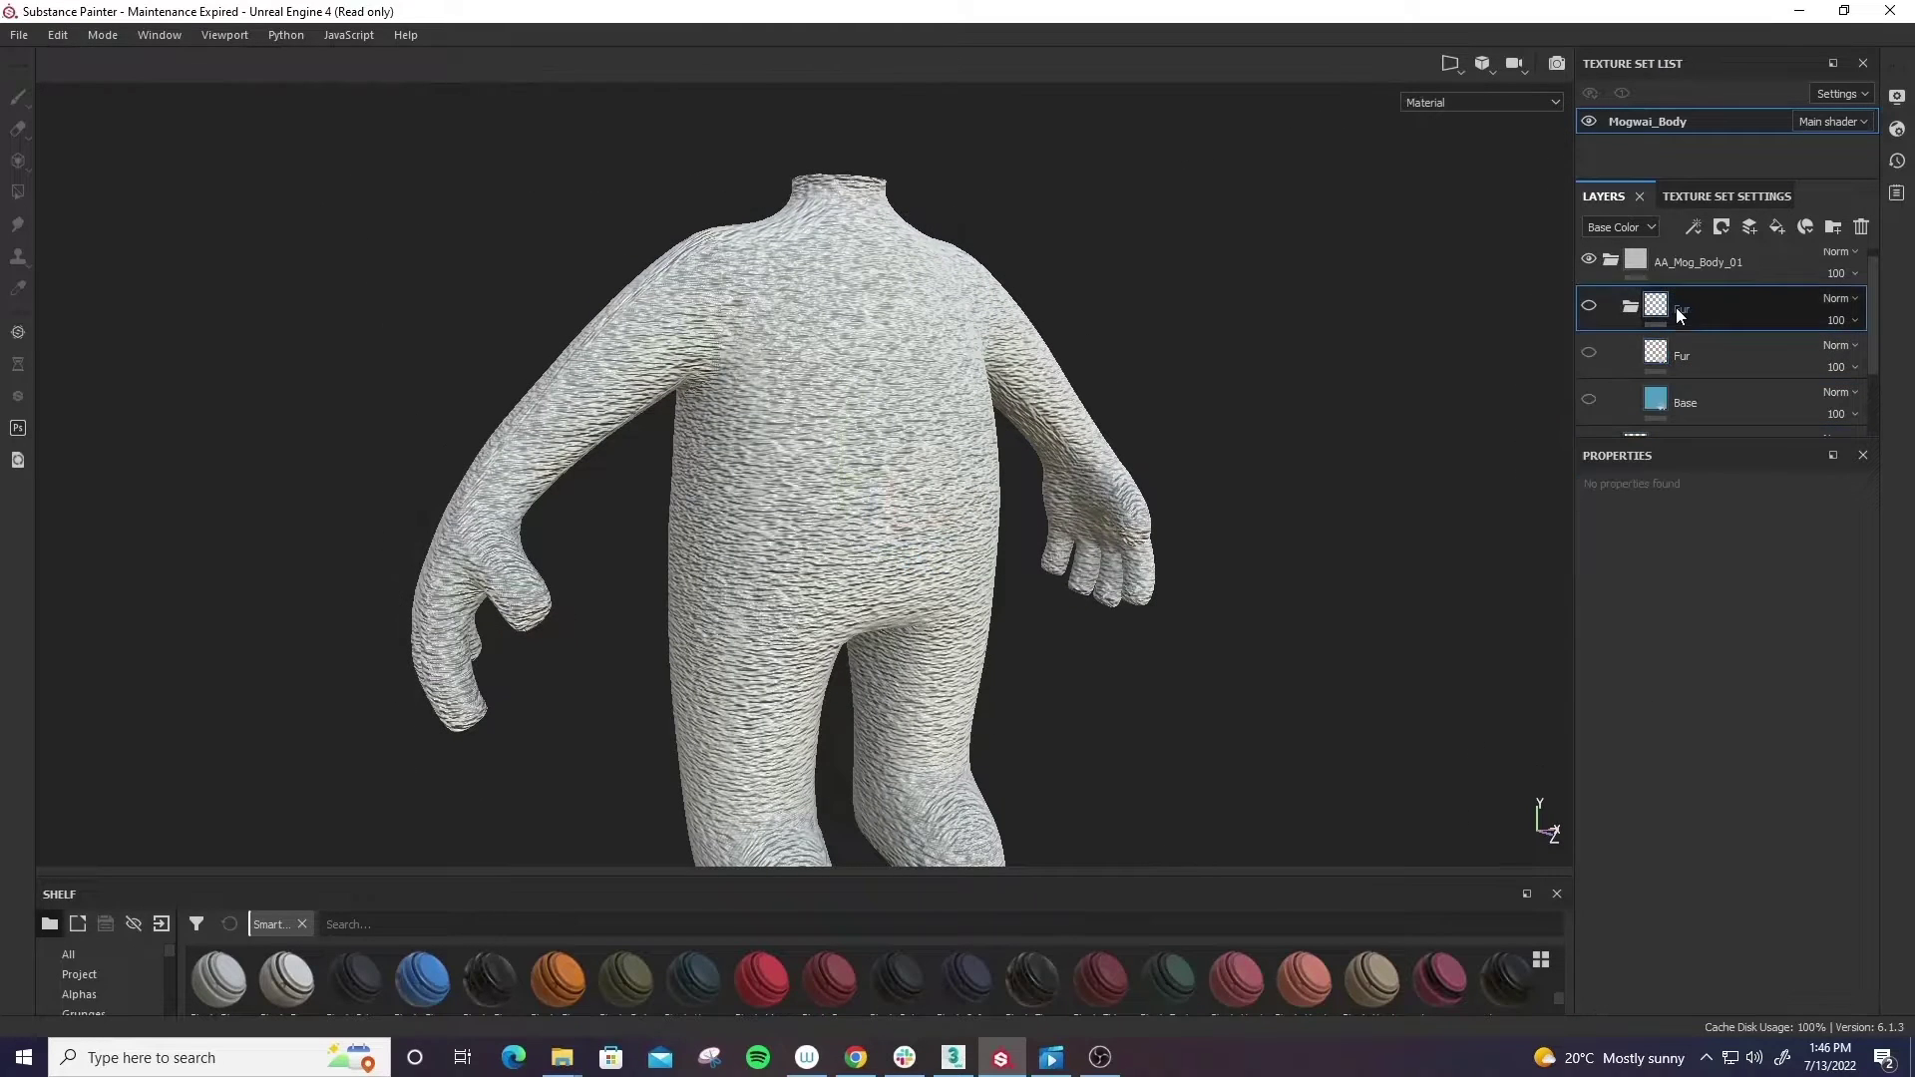
pyautogui.click(1671, 357)
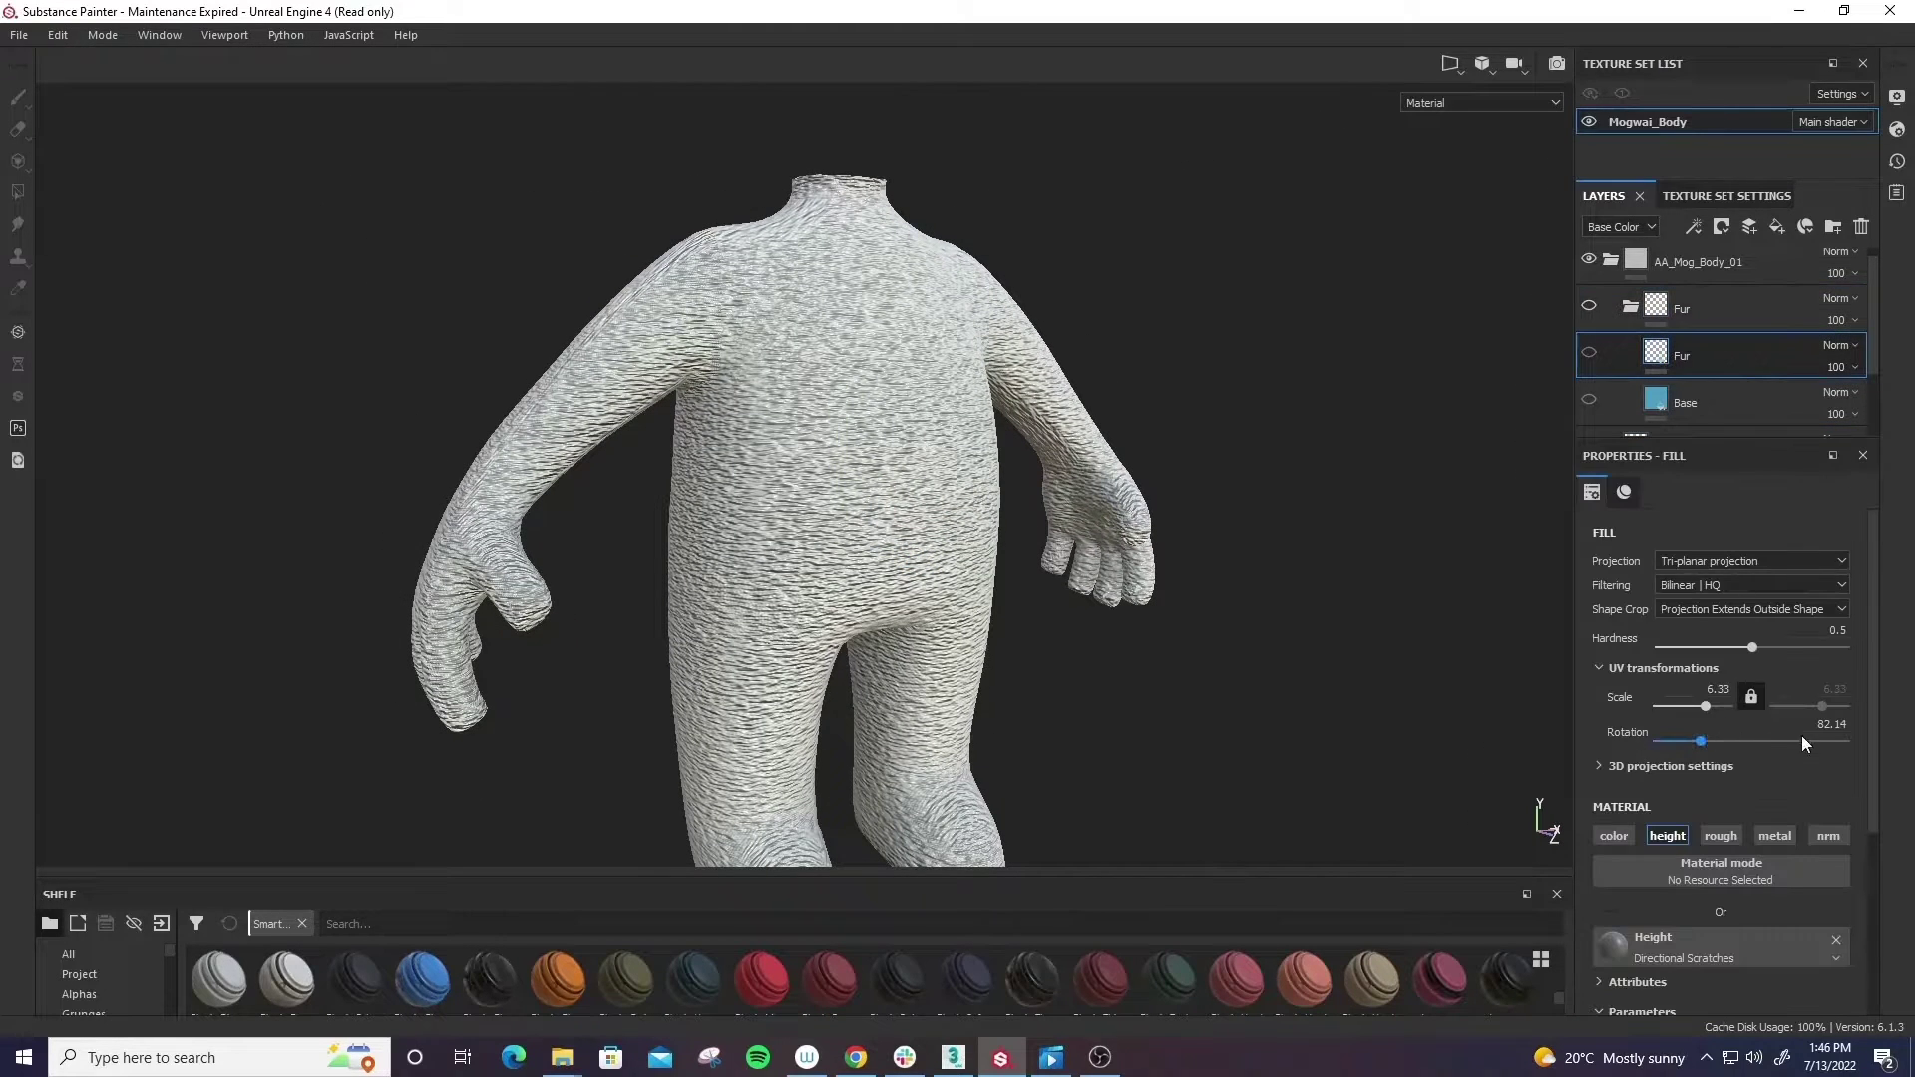
pyautogui.scroll(-2, 1676, 369)
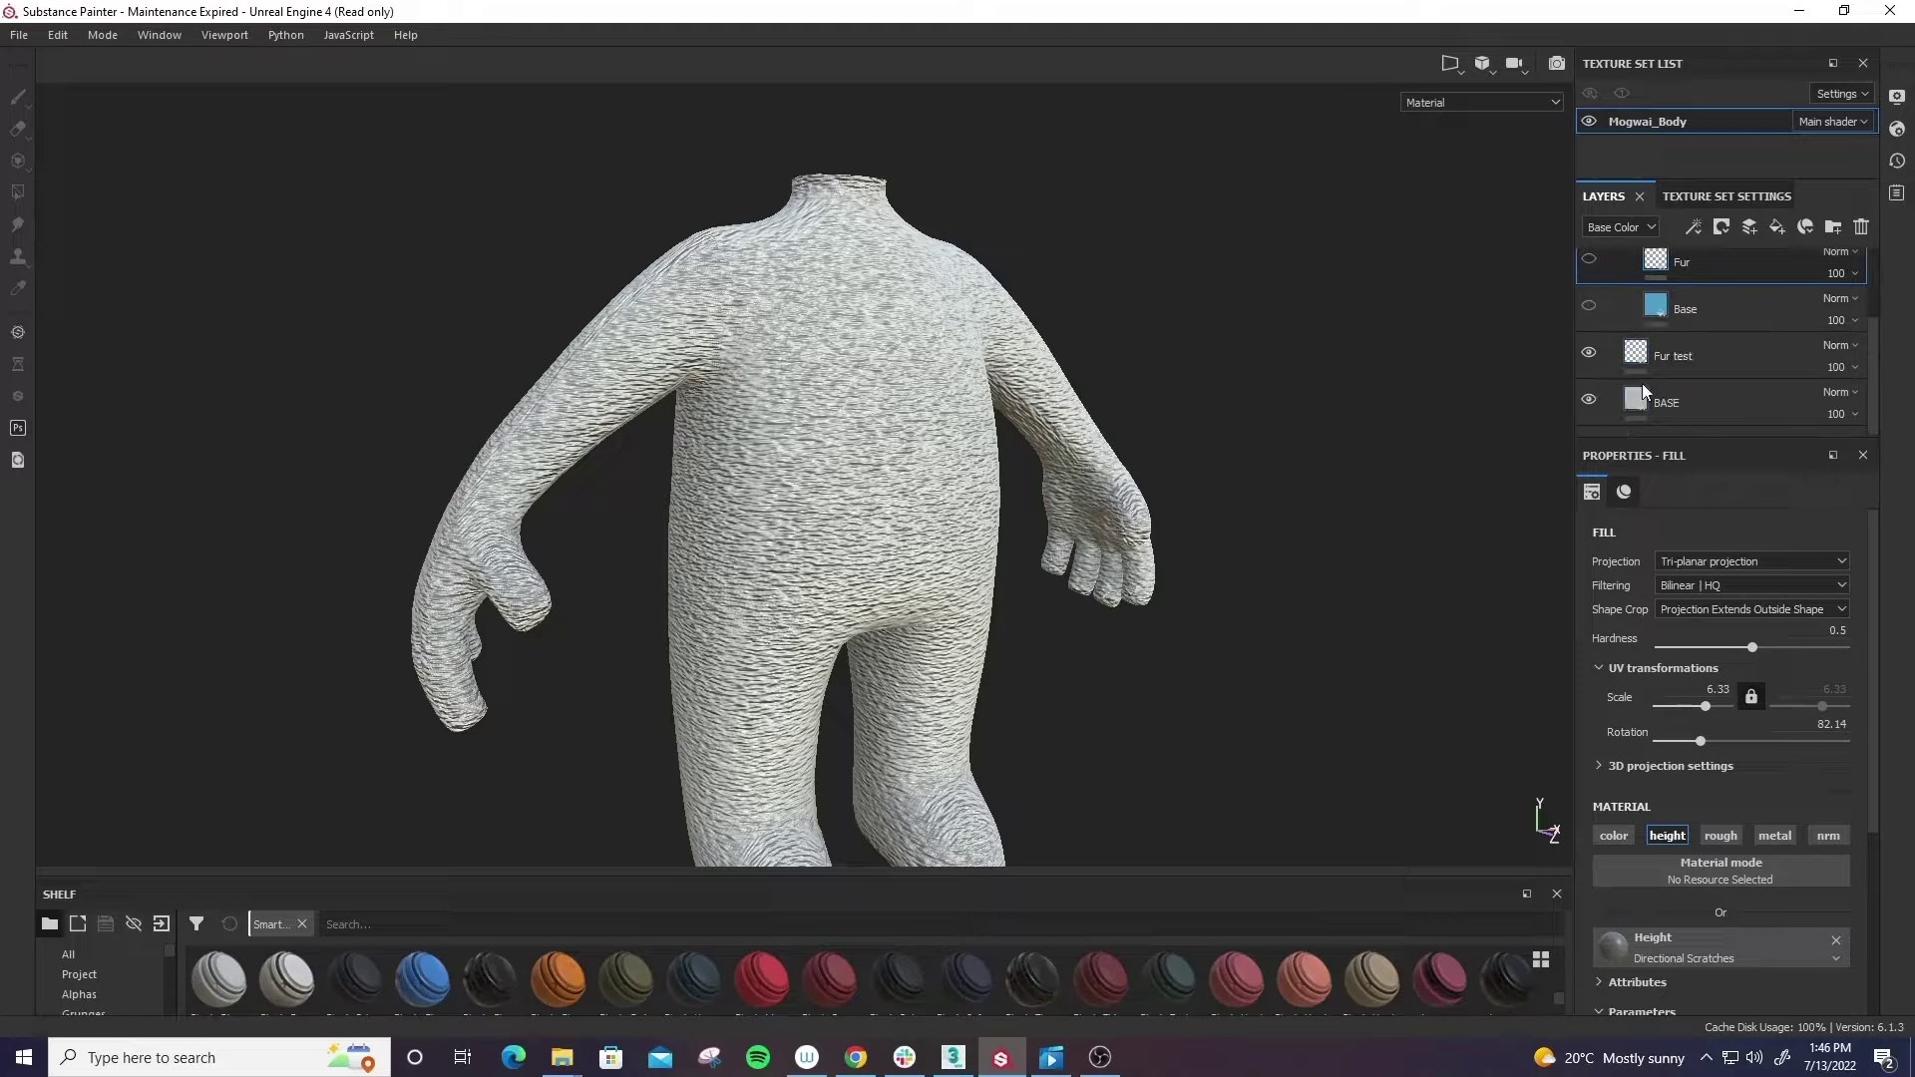
pyautogui.click(1701, 351)
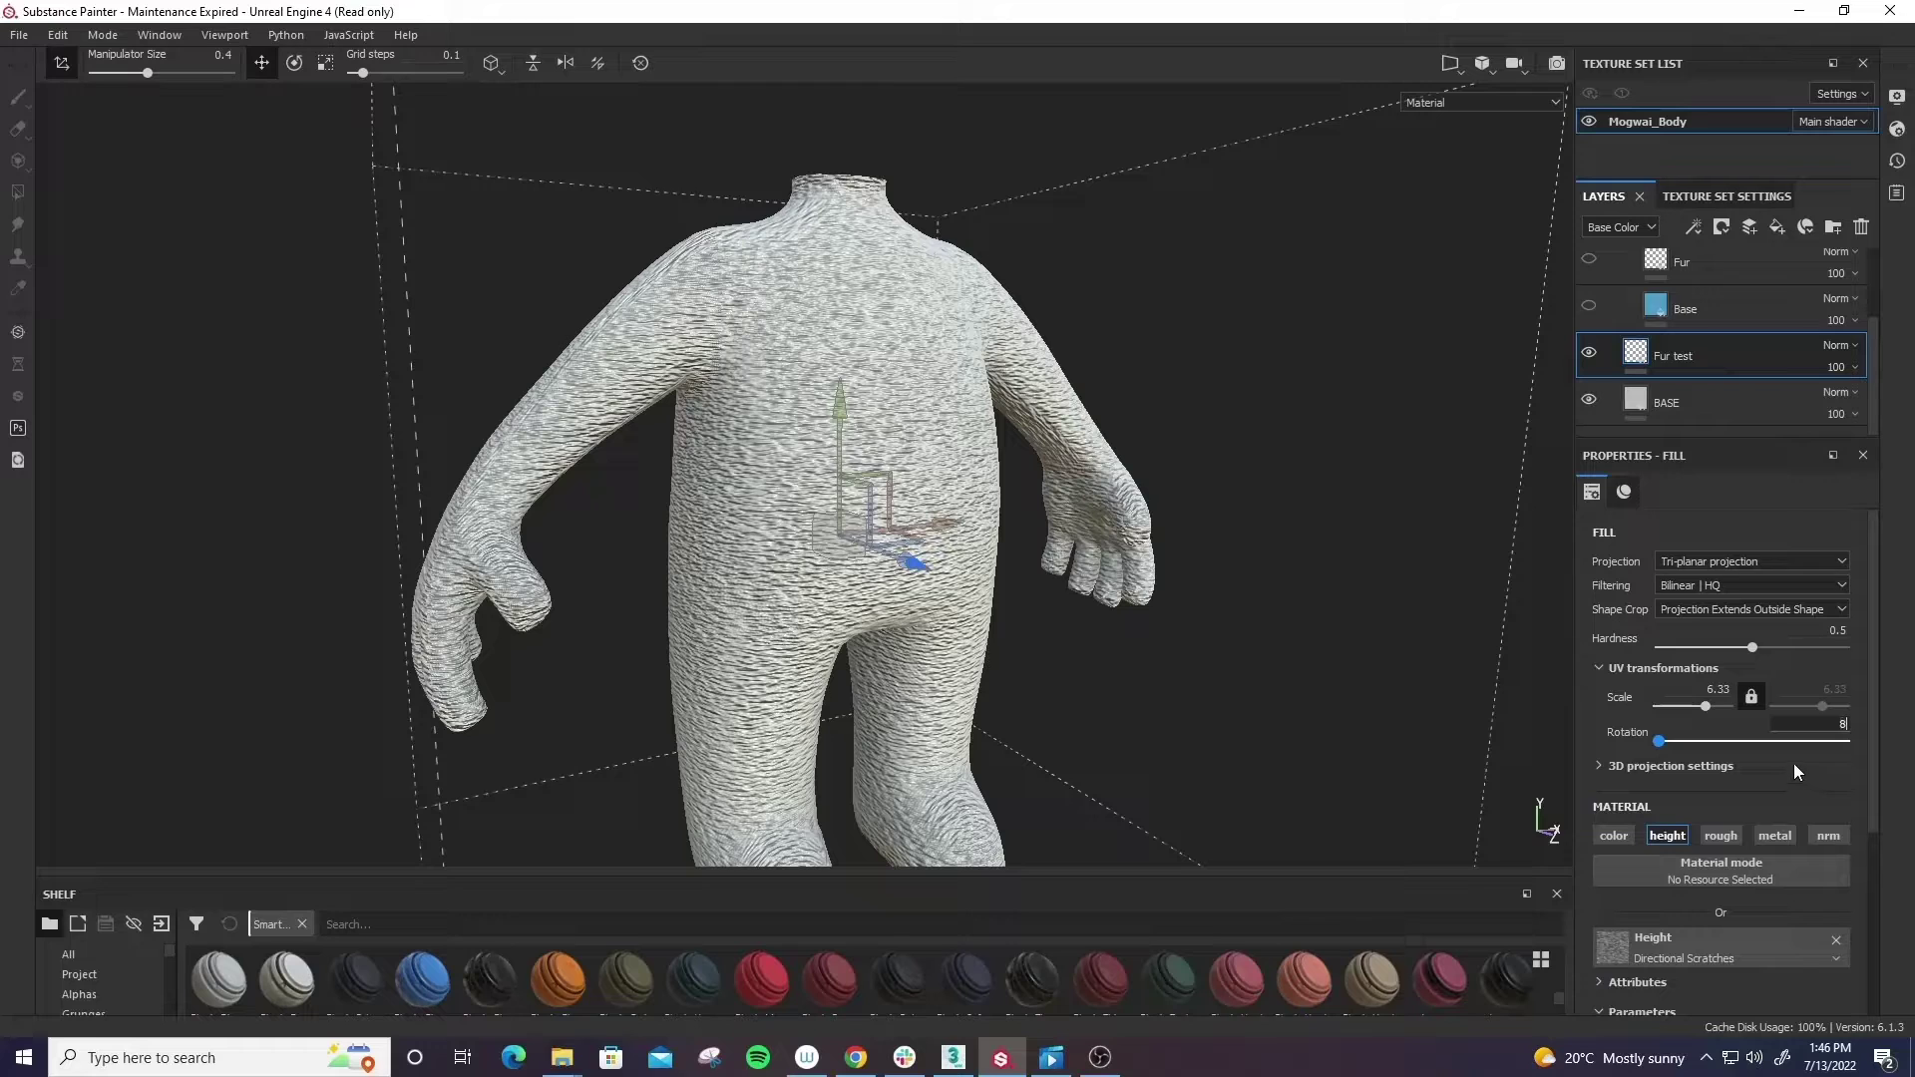
pyautogui.write('82.14')
pyautogui.press('Return')
# - Show the layers' Height channel and lower the Fur test layer's height opacity to 17
pyautogui.keyDown('alt'); pyautogui.moveTo(1088, 550); pyautogui.dragTo(1360, 632); pyautogui.keyUp('alt')
pyautogui.scroll(3, 1116, 684)
pyautogui.keyDown('alt'); pyautogui.moveTo(1116, 685); pyautogui.dragTo(1122, 502); pyautogui.keyUp('alt')
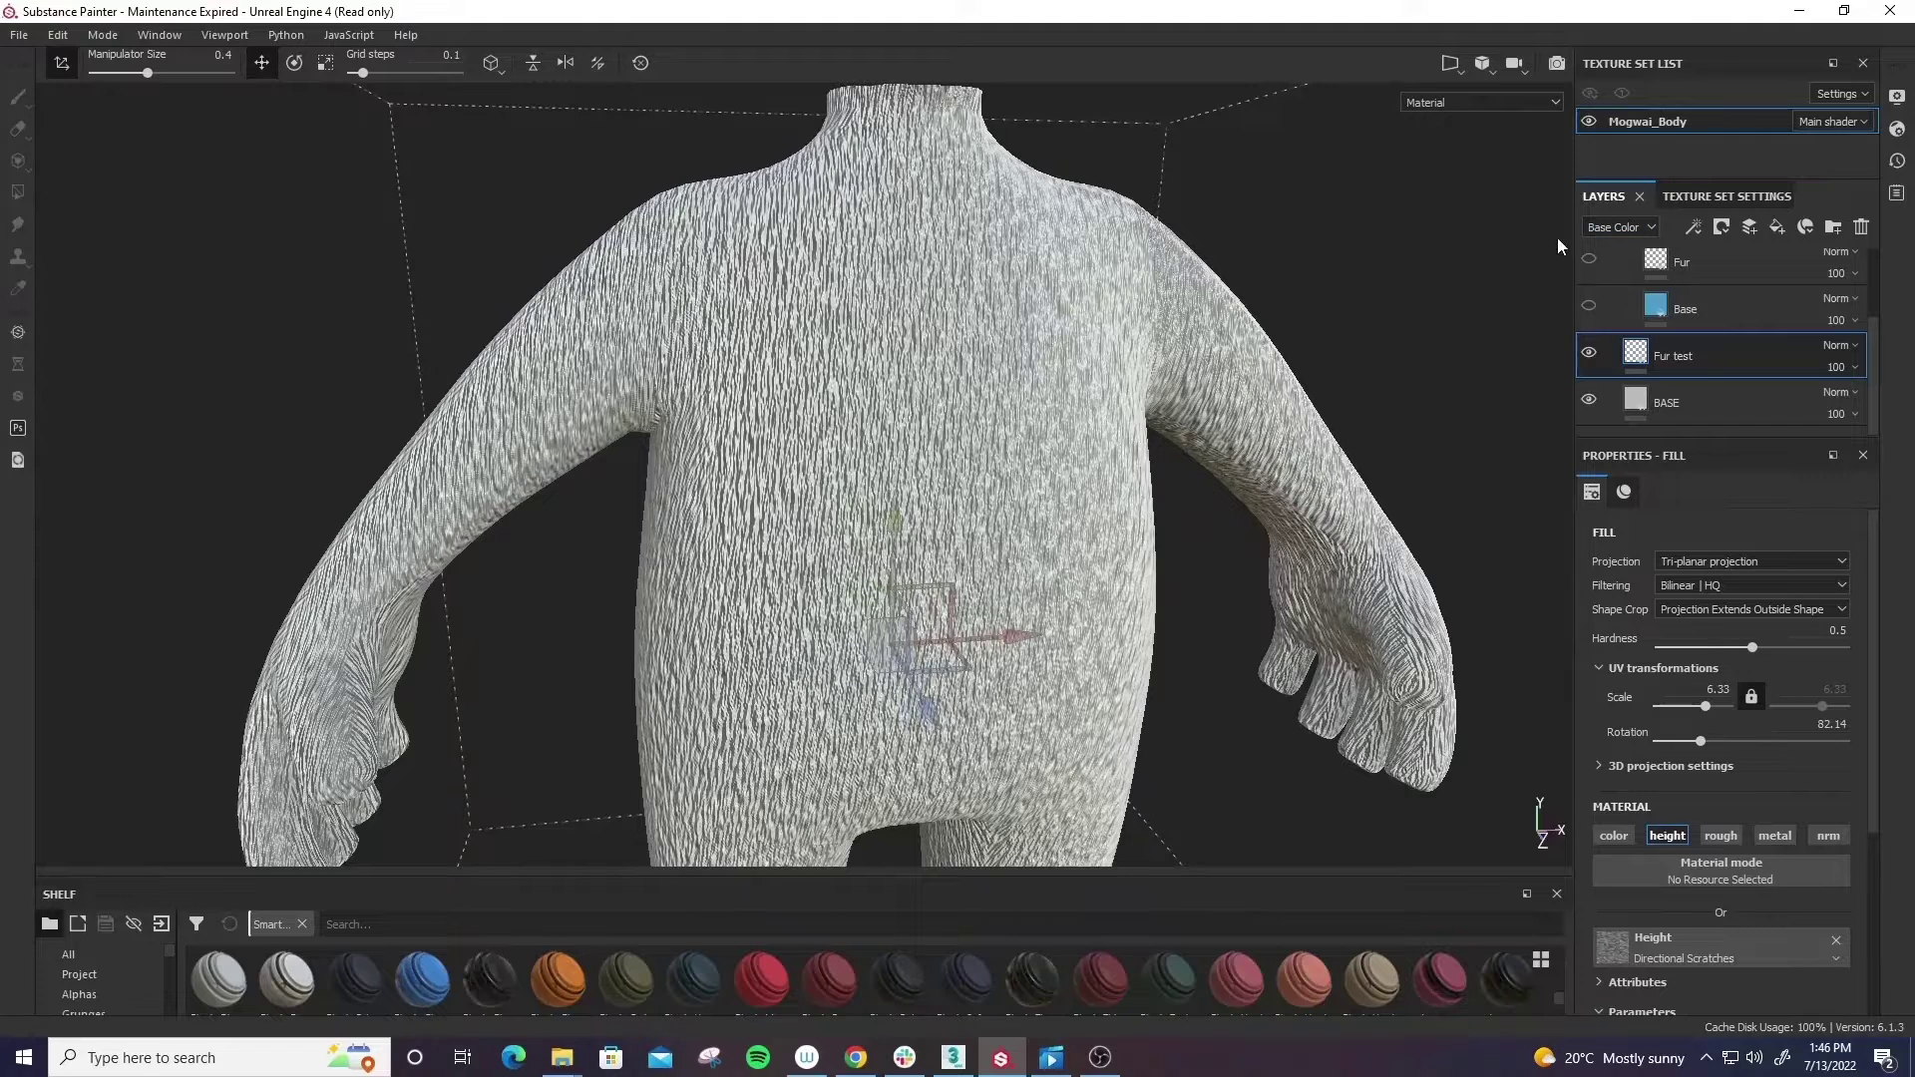
pyautogui.click(1647, 229)
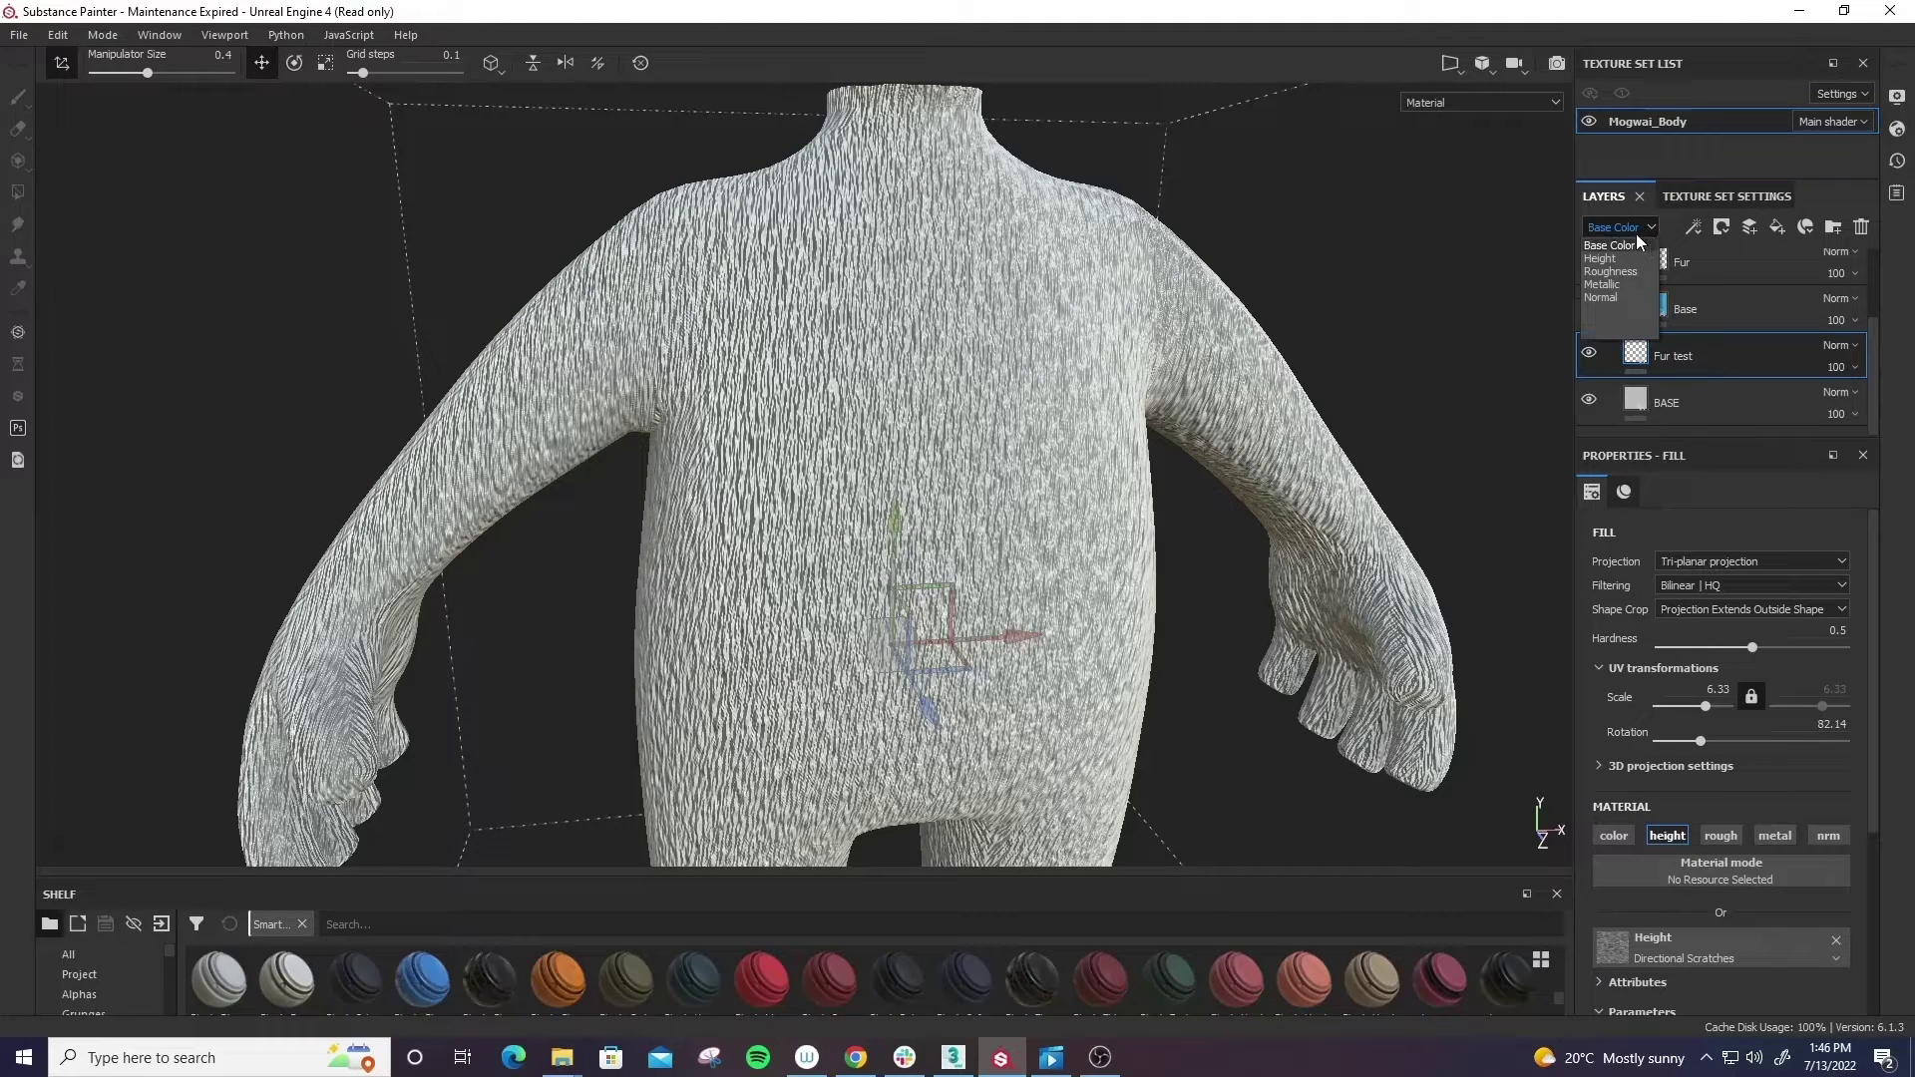
pyautogui.click(1603, 259)
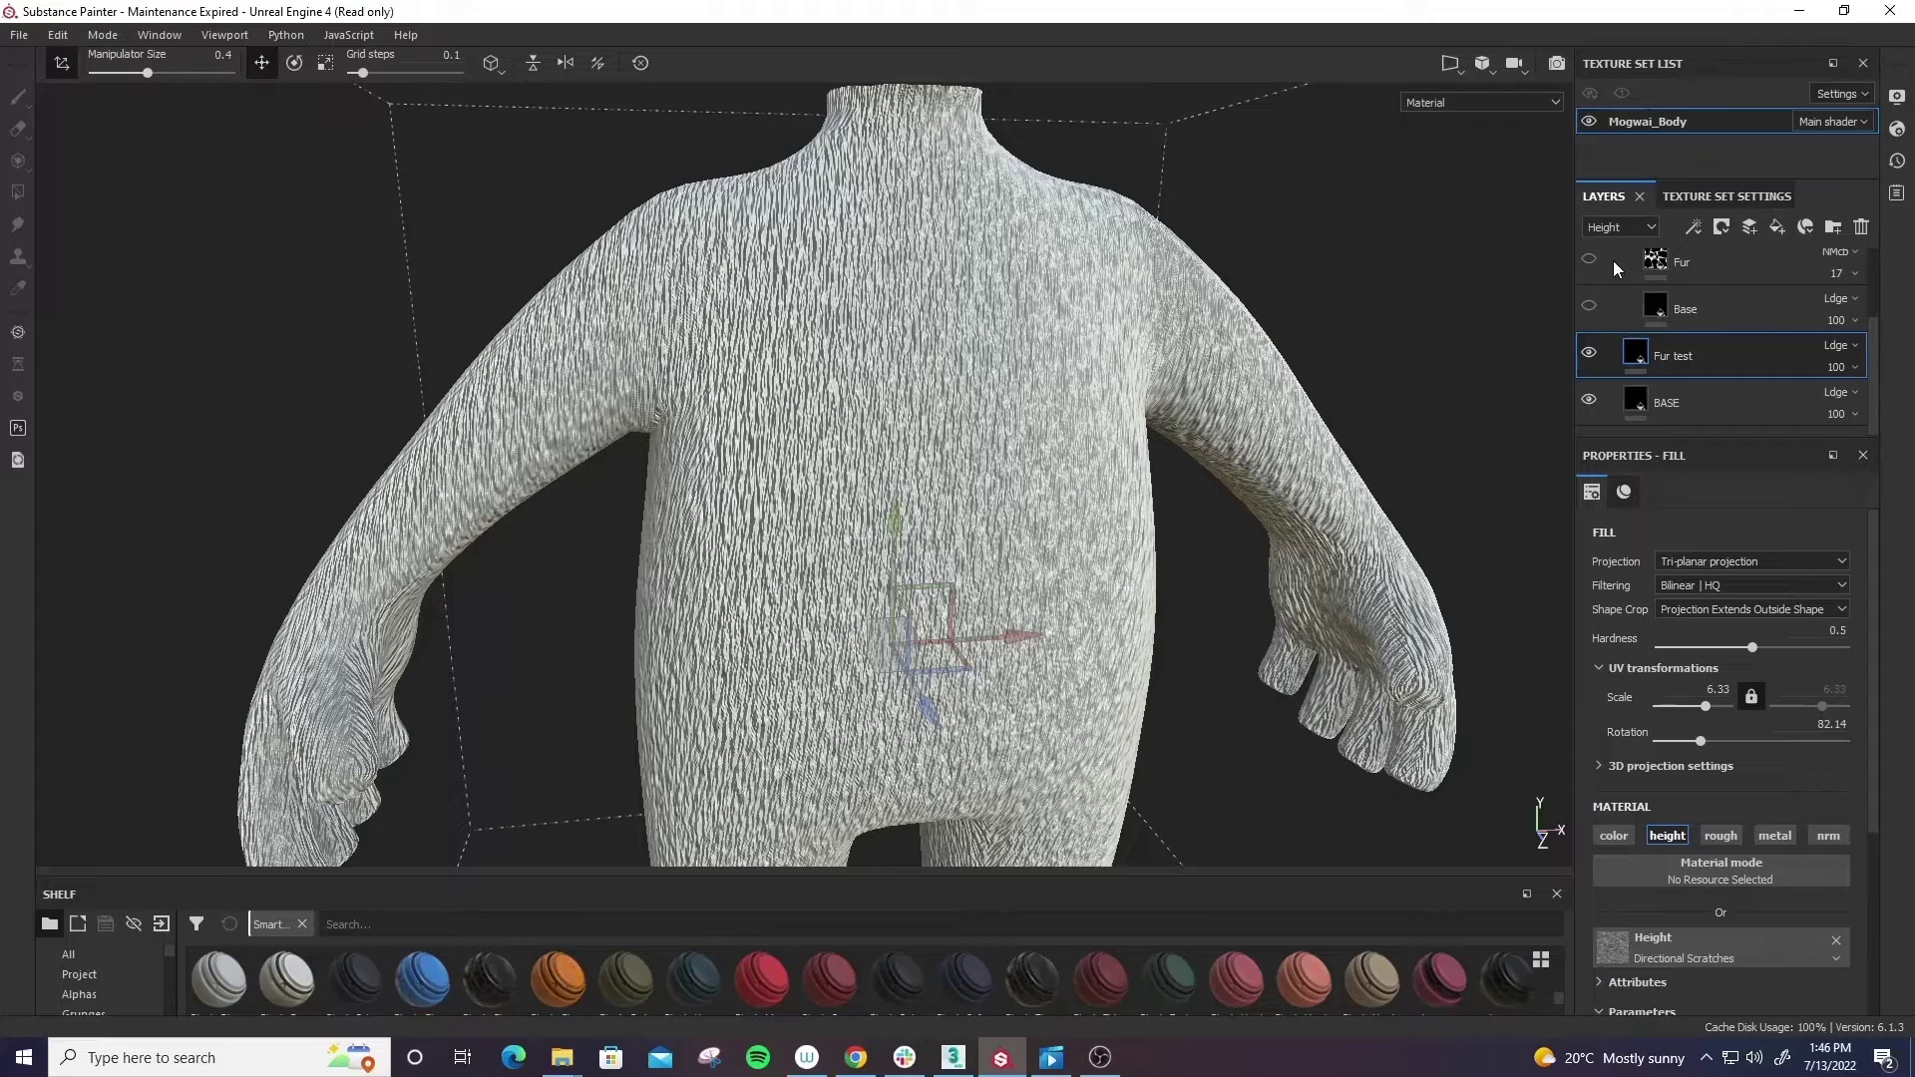
pyautogui.click(1856, 367)
pyautogui.click(1846, 404)
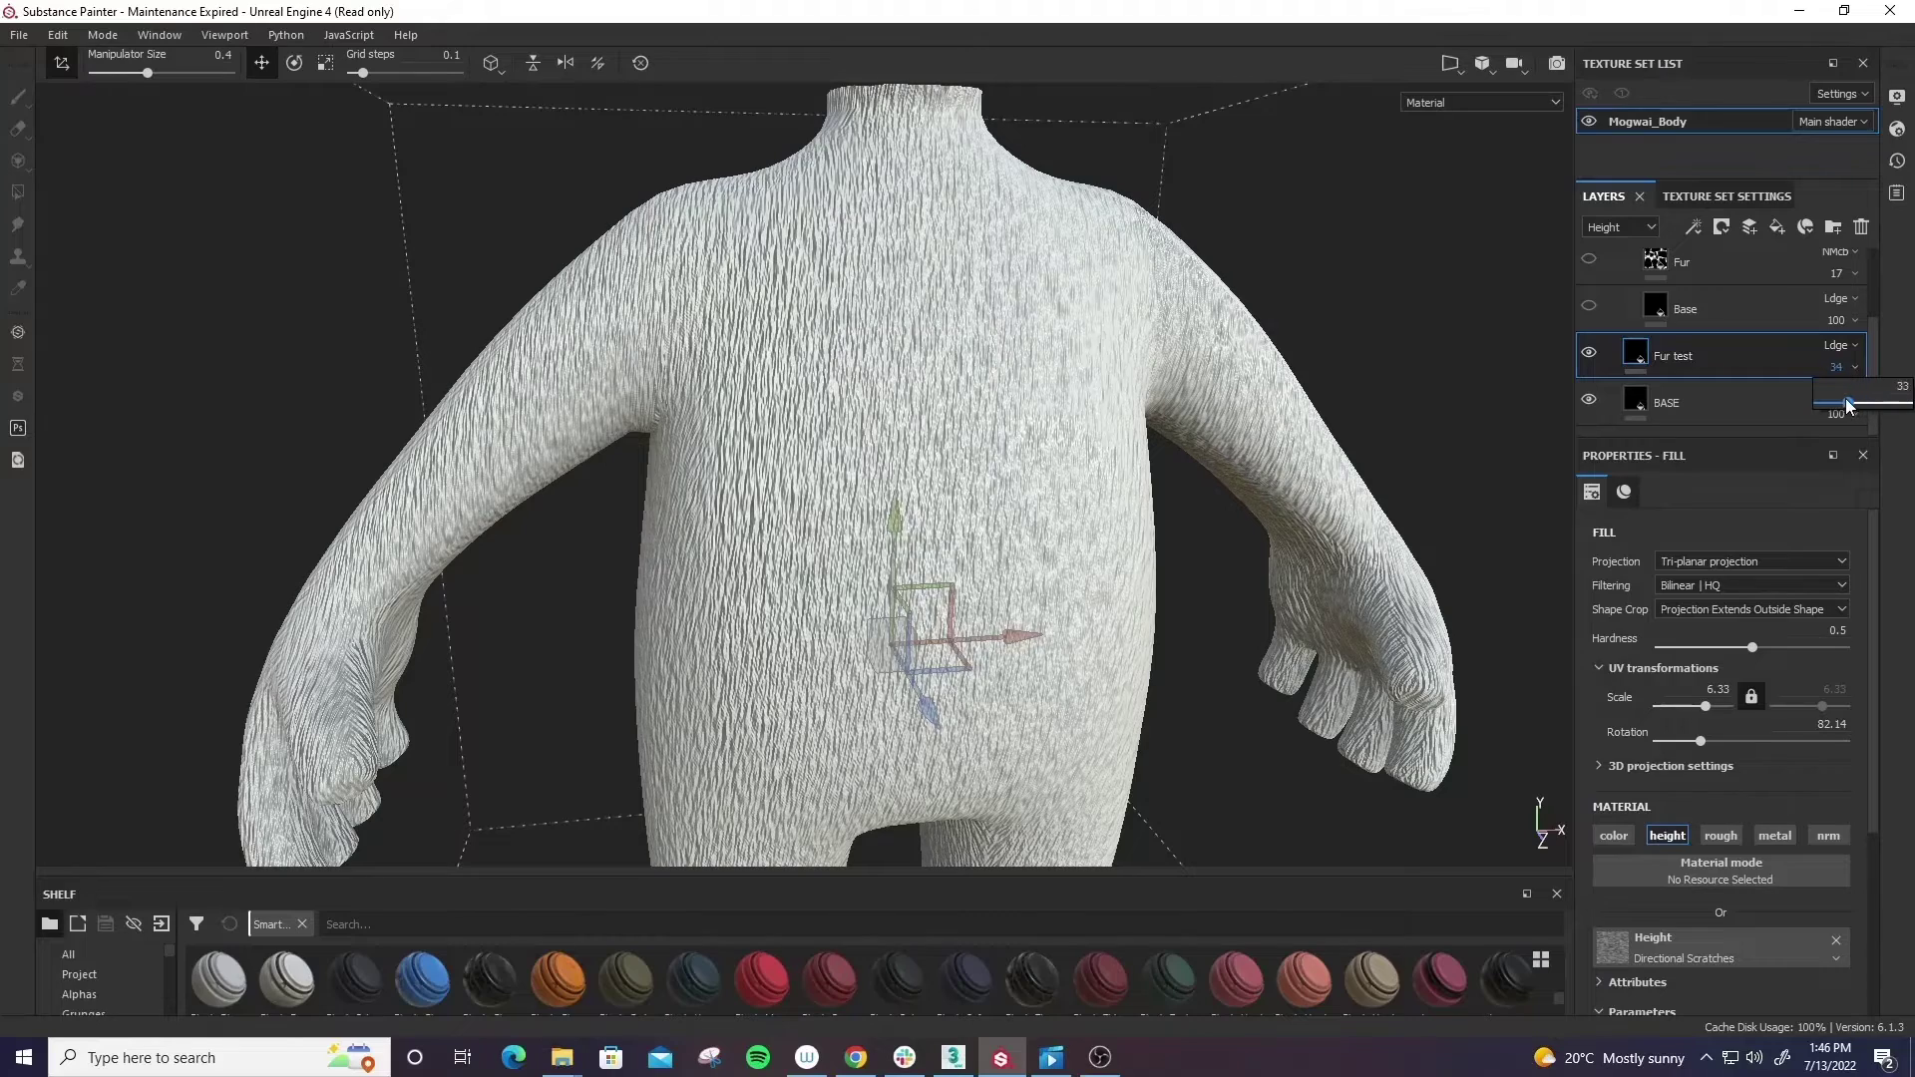
pyautogui.moveTo(1846, 403); pyautogui.dragTo(1831, 404)
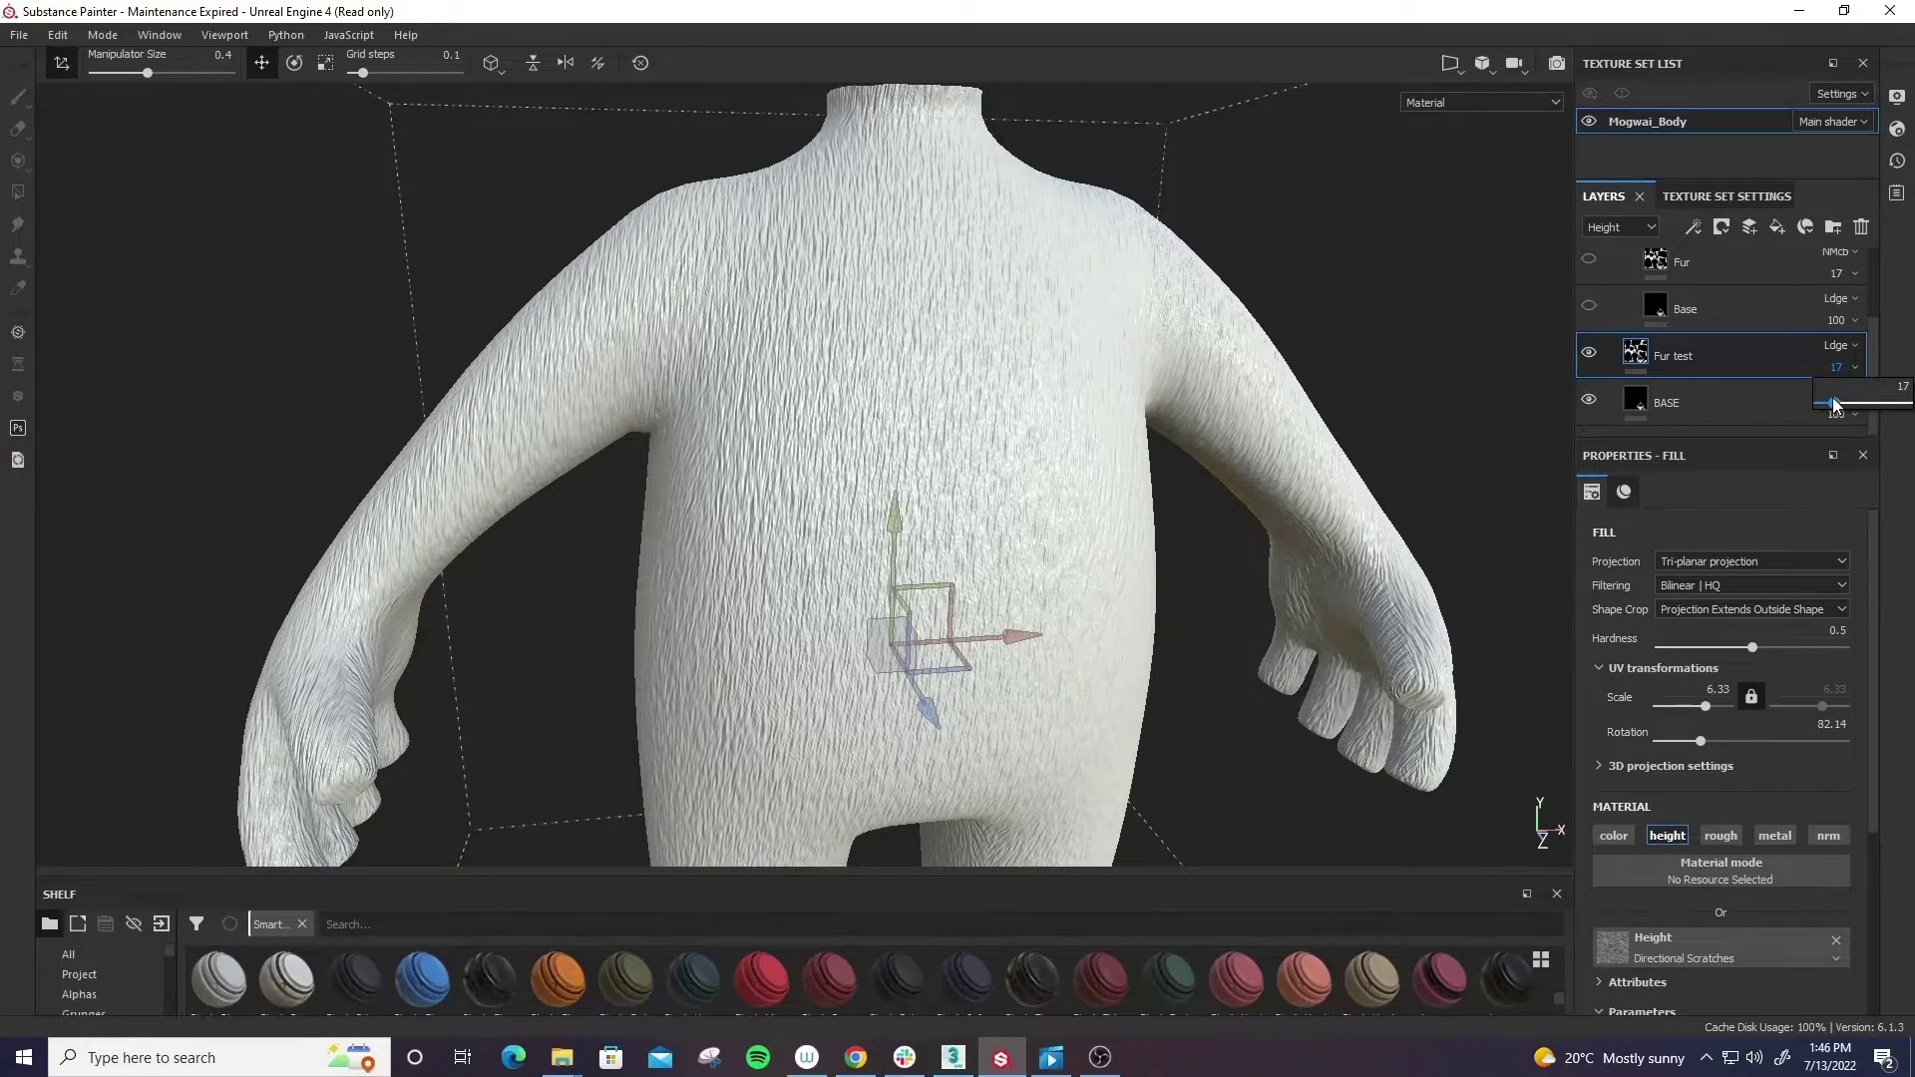
# - Examine the scratch relief of the Fur test layer across the torso, arms and legs
pyautogui.keyDown('alt'); pyautogui.moveTo(1395, 406); pyautogui.dragTo(1265, 427); pyautogui.keyUp('alt')
pyautogui.keyDown('alt'); pyautogui.moveTo(1265, 426); pyautogui.dragTo(1133, 257, button='right'); pyautogui.keyUp('alt')
pyautogui.keyDown('alt'); pyautogui.moveTo(1138, 440); pyautogui.dragTo(1111, 491, button='right'); pyautogui.keyUp('alt')
pyautogui.keyDown('alt'); pyautogui.moveTo(1145, 547); pyautogui.dragTo(1209, 589); pyautogui.keyUp('alt')
pyautogui.keyDown('shift'); pyautogui.moveTo(1210, 589); pyautogui.dragTo(1171, 628, button='right'); pyautogui.keyUp('shift')
pyautogui.keyDown('alt'); pyautogui.moveTo(1225, 519); pyautogui.dragTo(1184, 530); pyautogui.keyUp('alt')
pyautogui.keyDown('alt'); pyautogui.moveTo(1184, 530); pyautogui.dragTo(1217, 703, button='right'); pyautogui.keyUp('alt')
pyautogui.keyDown('alt'); pyautogui.moveTo(1176, 597); pyautogui.dragTo(1299, 537, button='right'); pyautogui.keyUp('alt')
pyautogui.scroll(1, 1751, 339)
# - Hide the Fur test layer and show the Fur folder together with its Fur and Base layers
pyautogui.click(1633, 269)
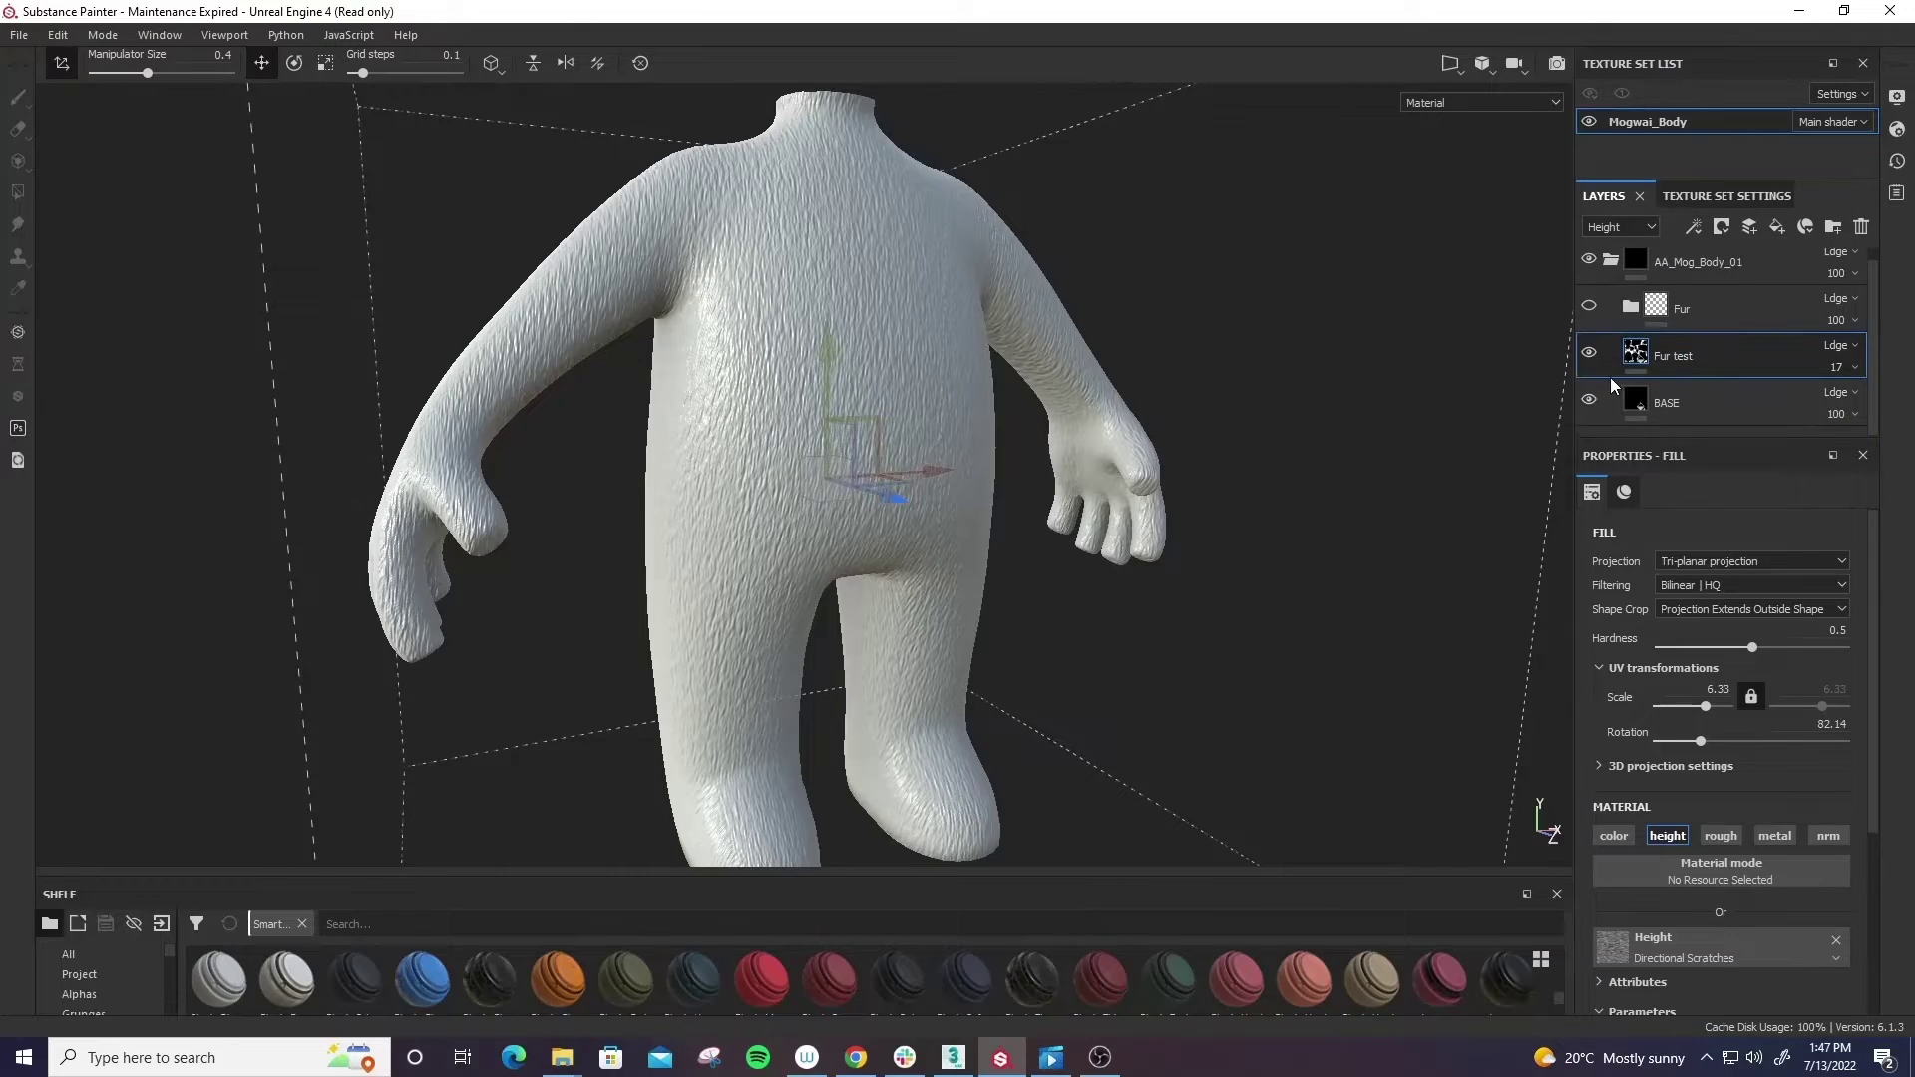
pyautogui.click(1590, 351)
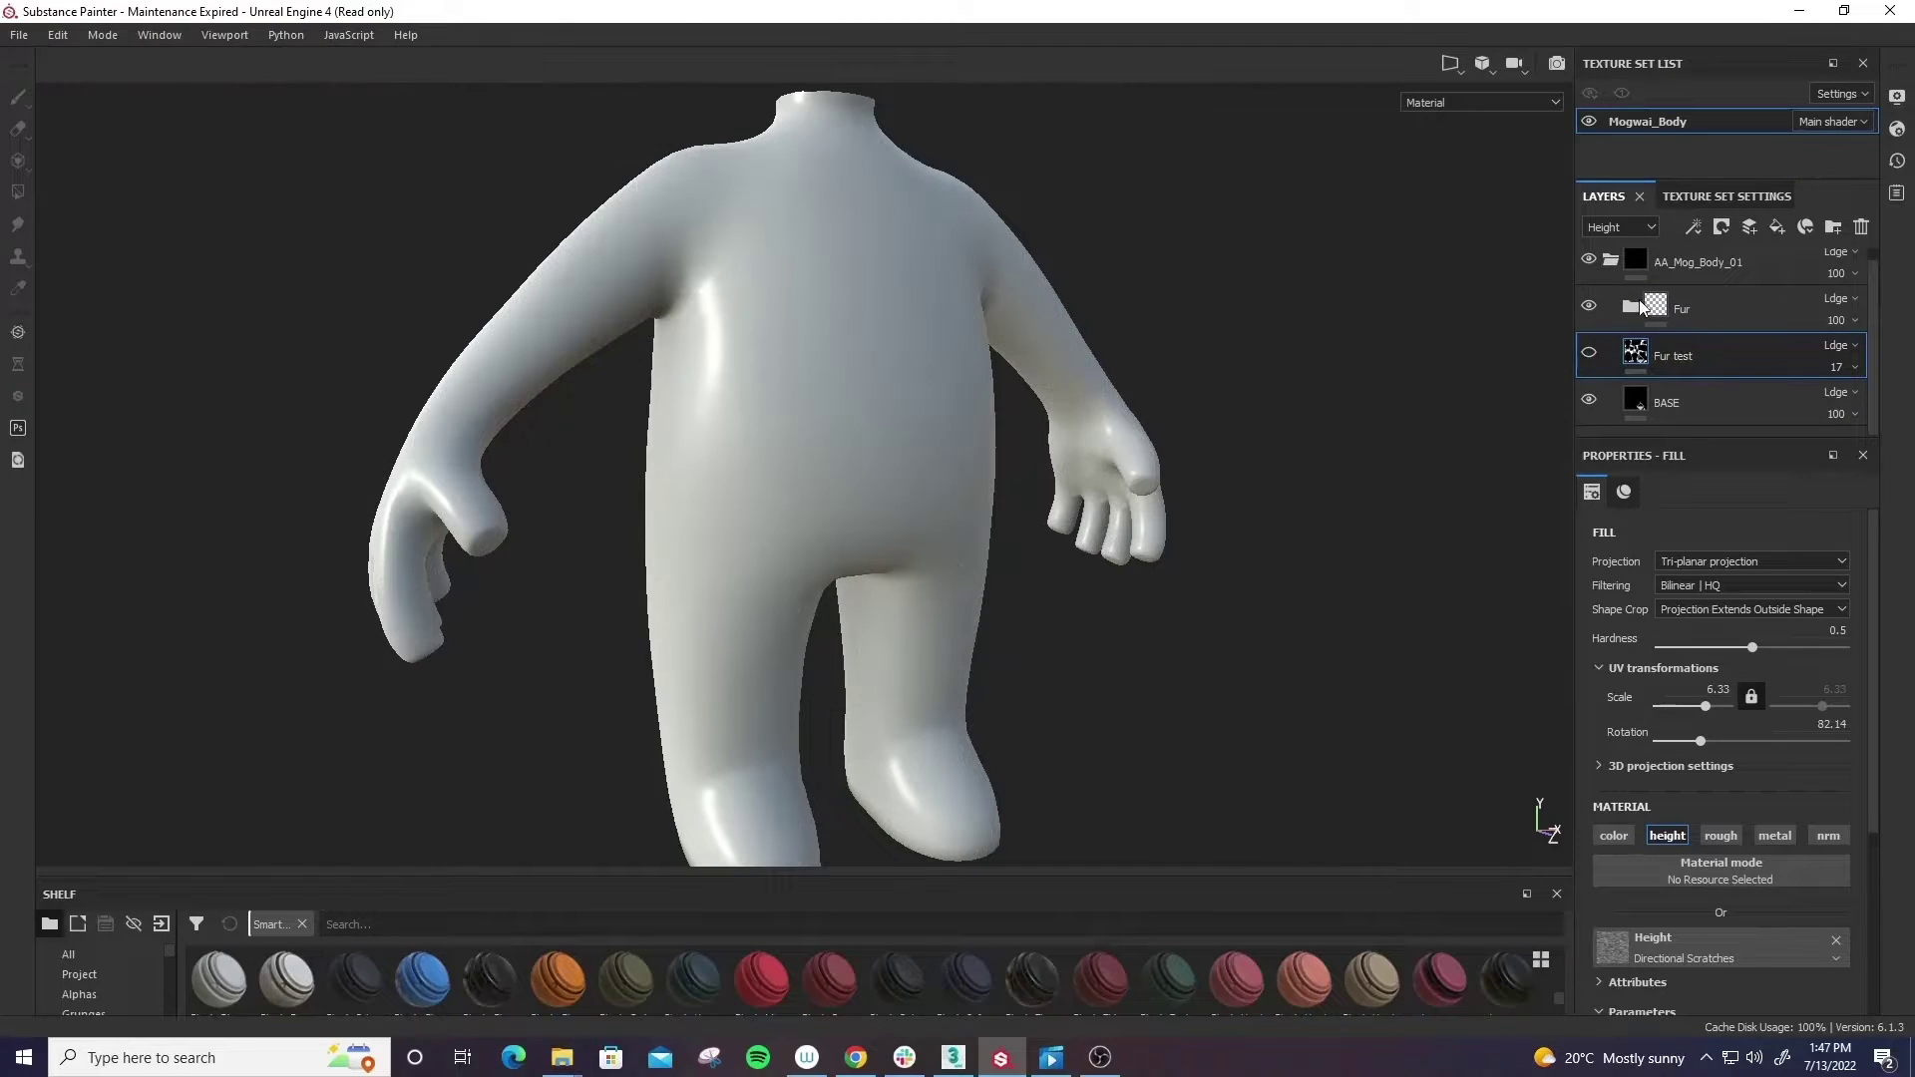
pyautogui.click(1630, 307)
pyautogui.click(1590, 357)
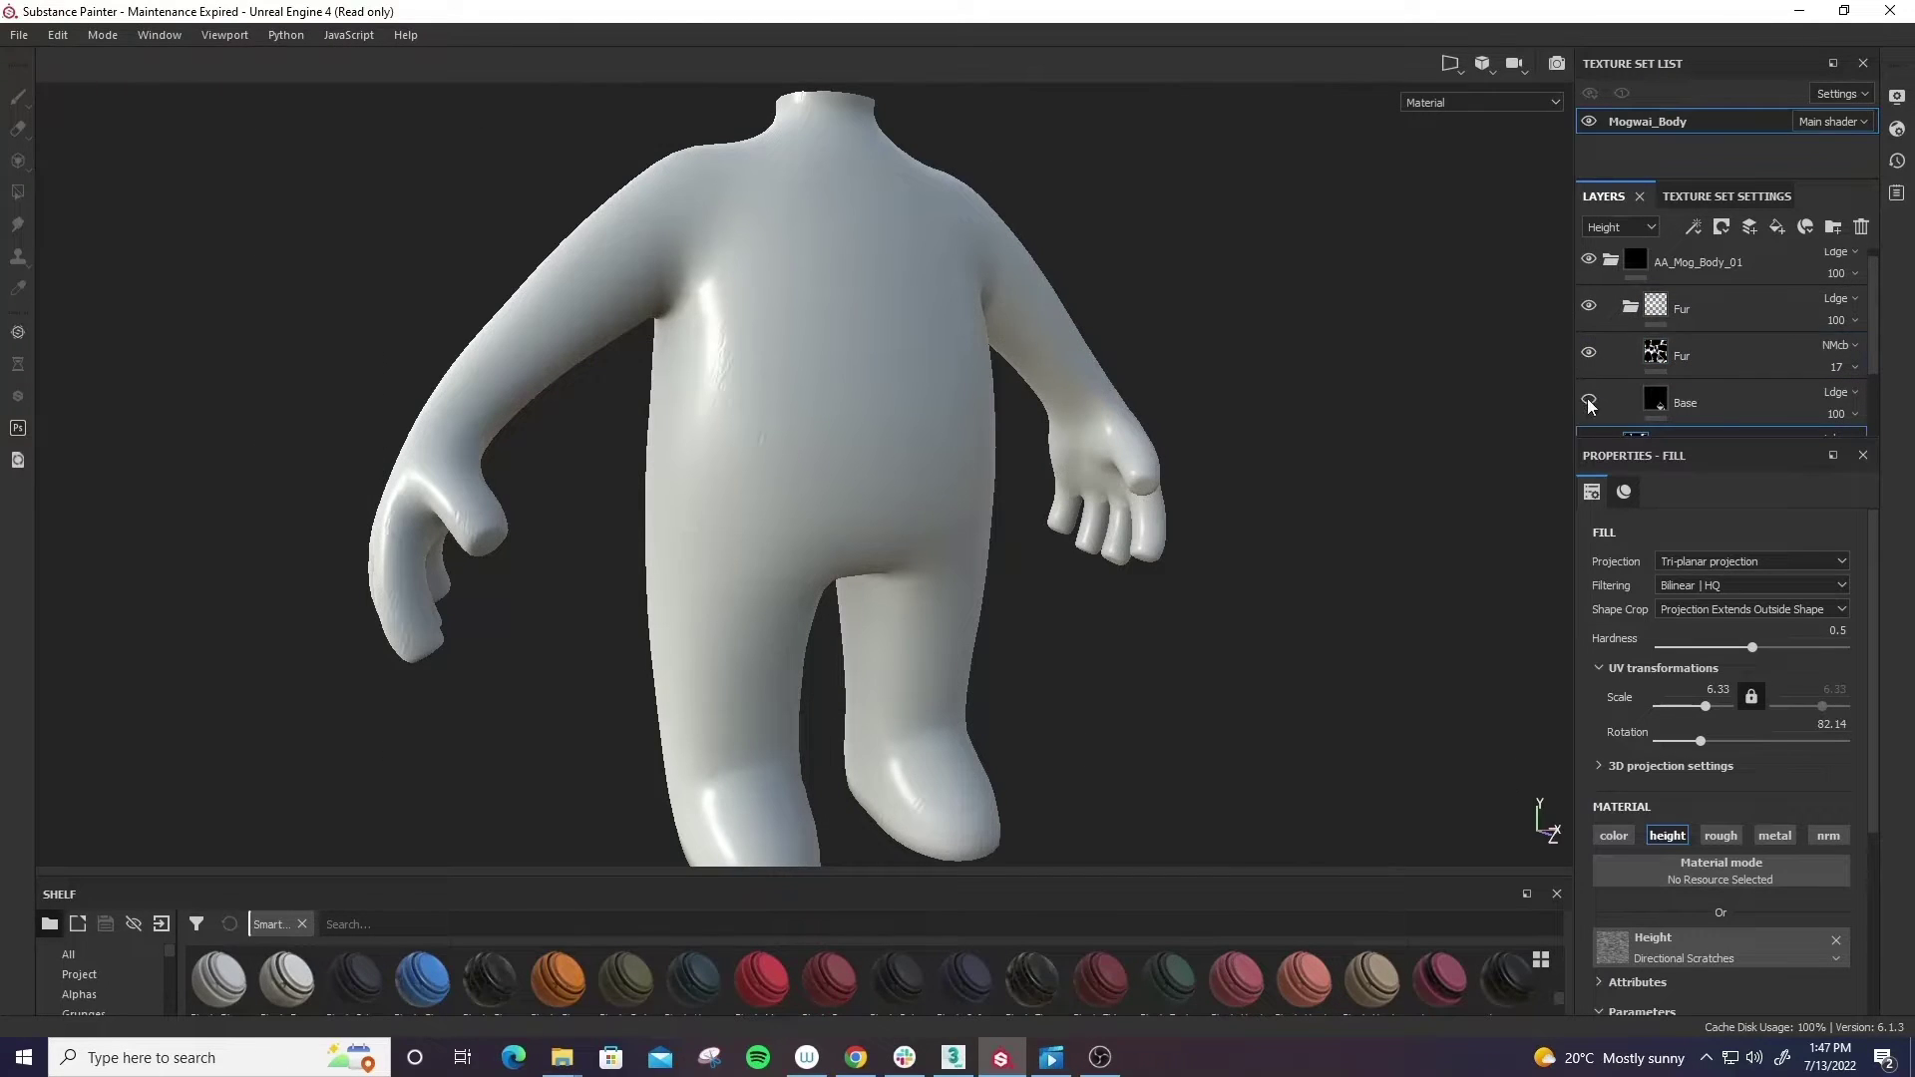
pyautogui.click(1590, 402)
pyautogui.keyDown('alt'); pyautogui.moveTo(1114, 429); pyautogui.dragTo(1225, 423); pyautogui.keyUp('alt')
pyautogui.moveTo(766, 411)
pyautogui.keyDown('alt'); pyautogui.mouseDown()
pyautogui.moveTo(1334, 419)
pyautogui.moveTo(1158, 440)
pyautogui.moveTo(797, 409)
pyautogui.mouseUp(); pyautogui.keyUp('alt')
pyautogui.scroll(2, 797, 409)
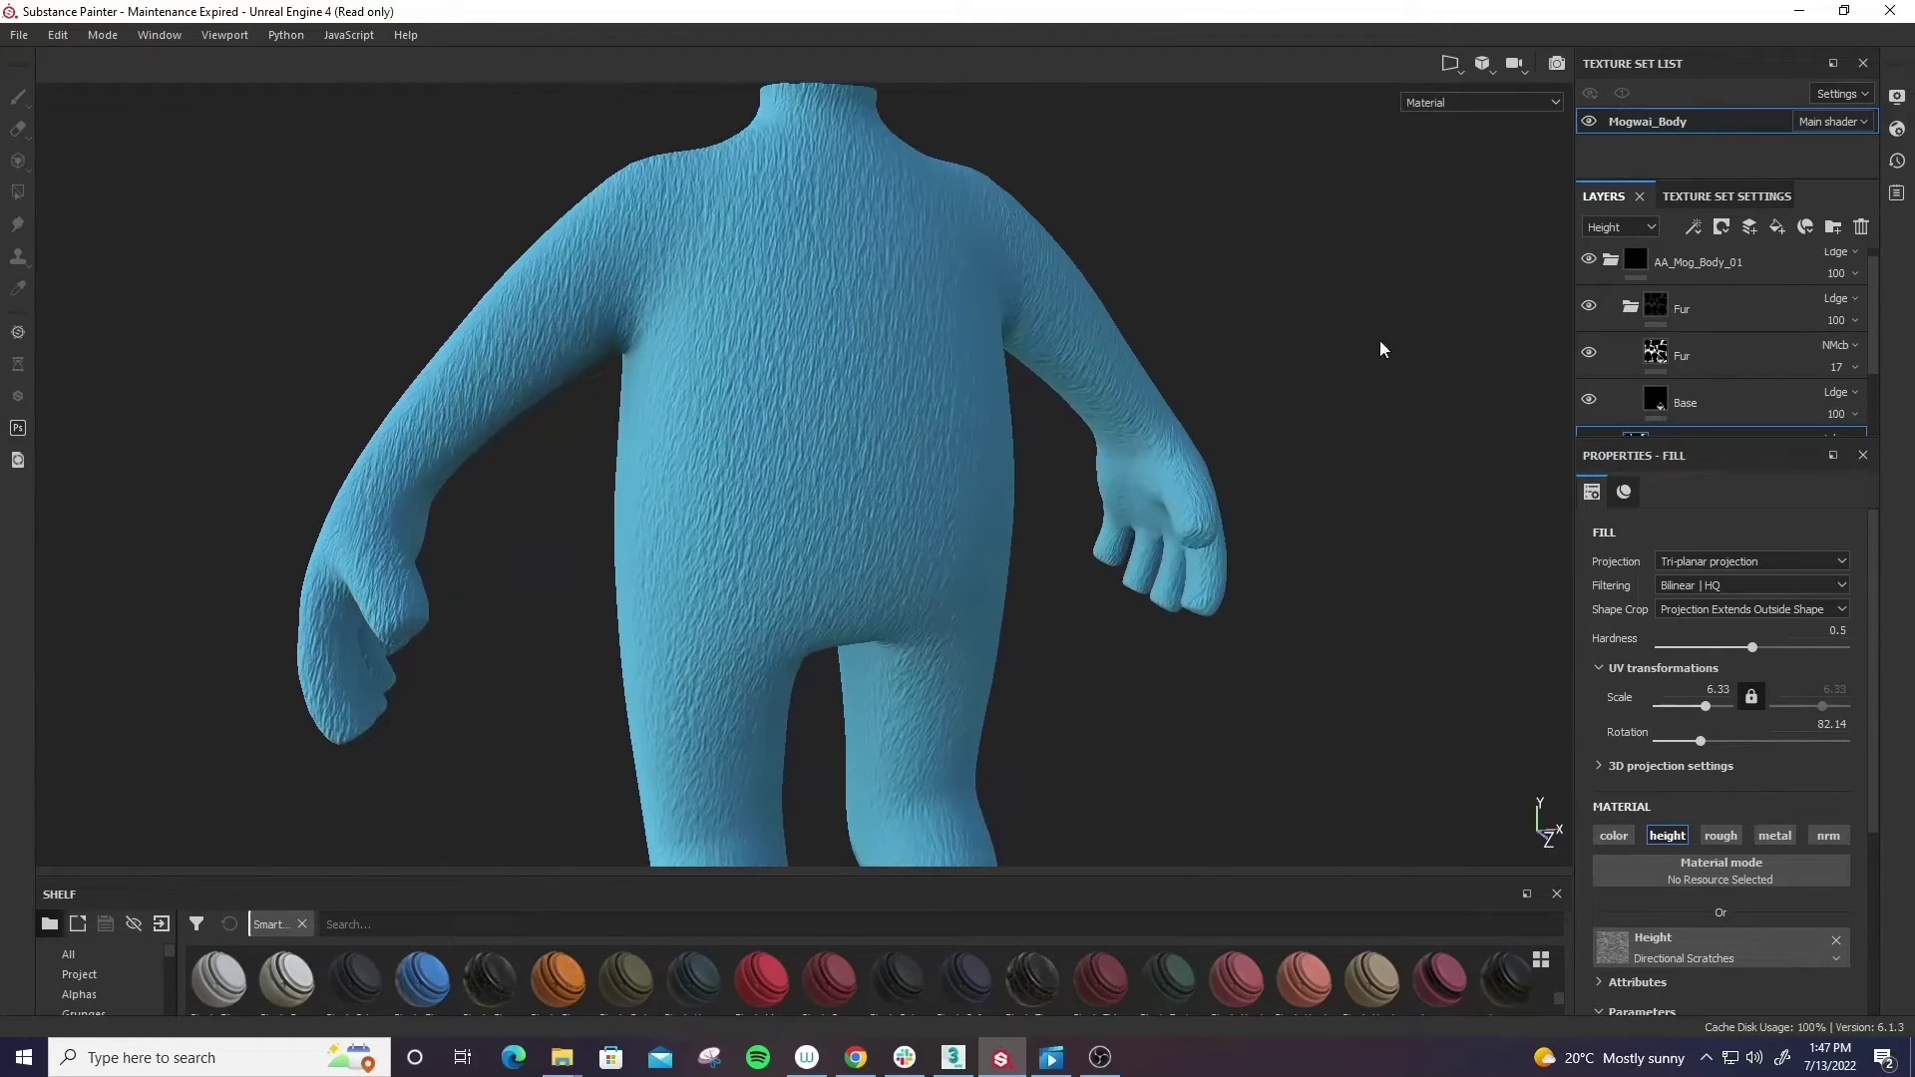
# - Collapse the Fur folder and toggle the visibility of the Fur test layer and the Fur folder to compare them
pyautogui.click(1629, 308)
pyautogui.click(1611, 263)
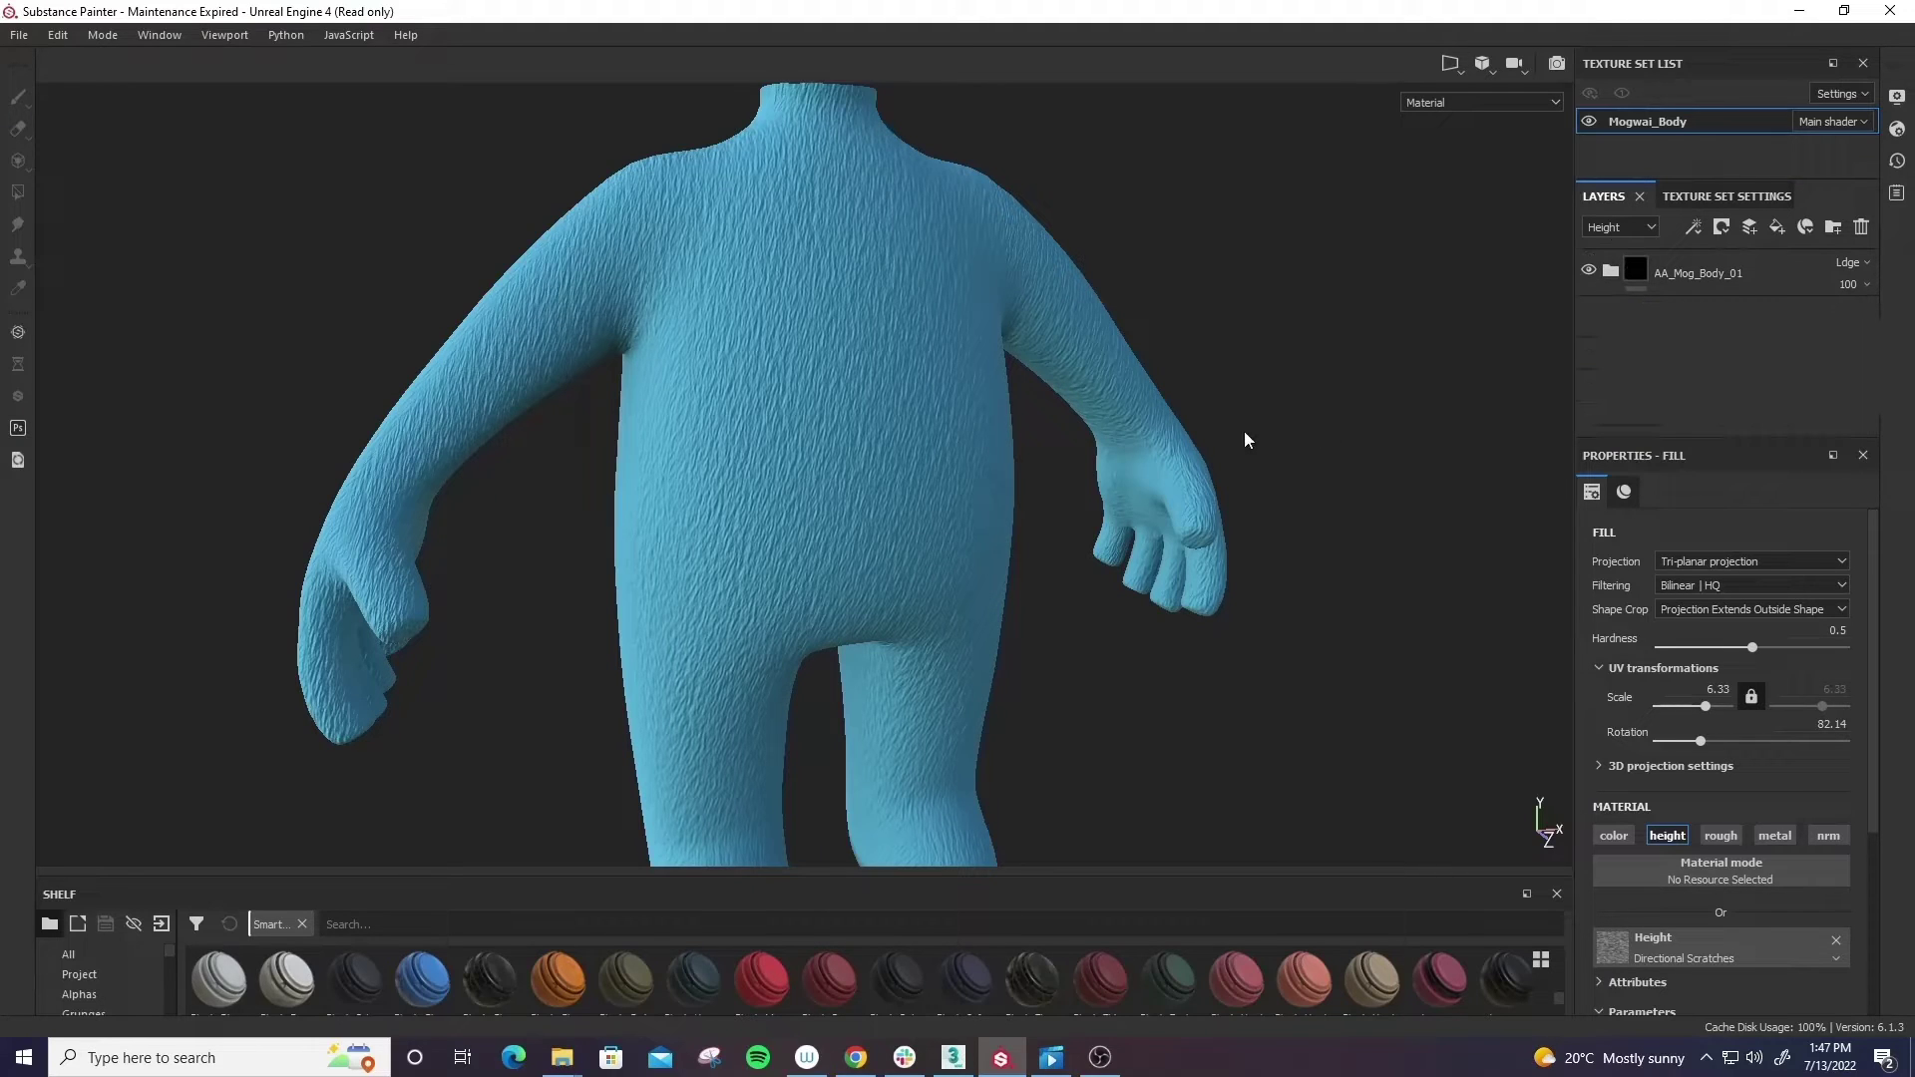
pyautogui.keyDown('alt'); pyautogui.moveTo(1249, 432); pyautogui.dragTo(1331, 387); pyautogui.keyUp('alt')
pyautogui.click(1611, 270)
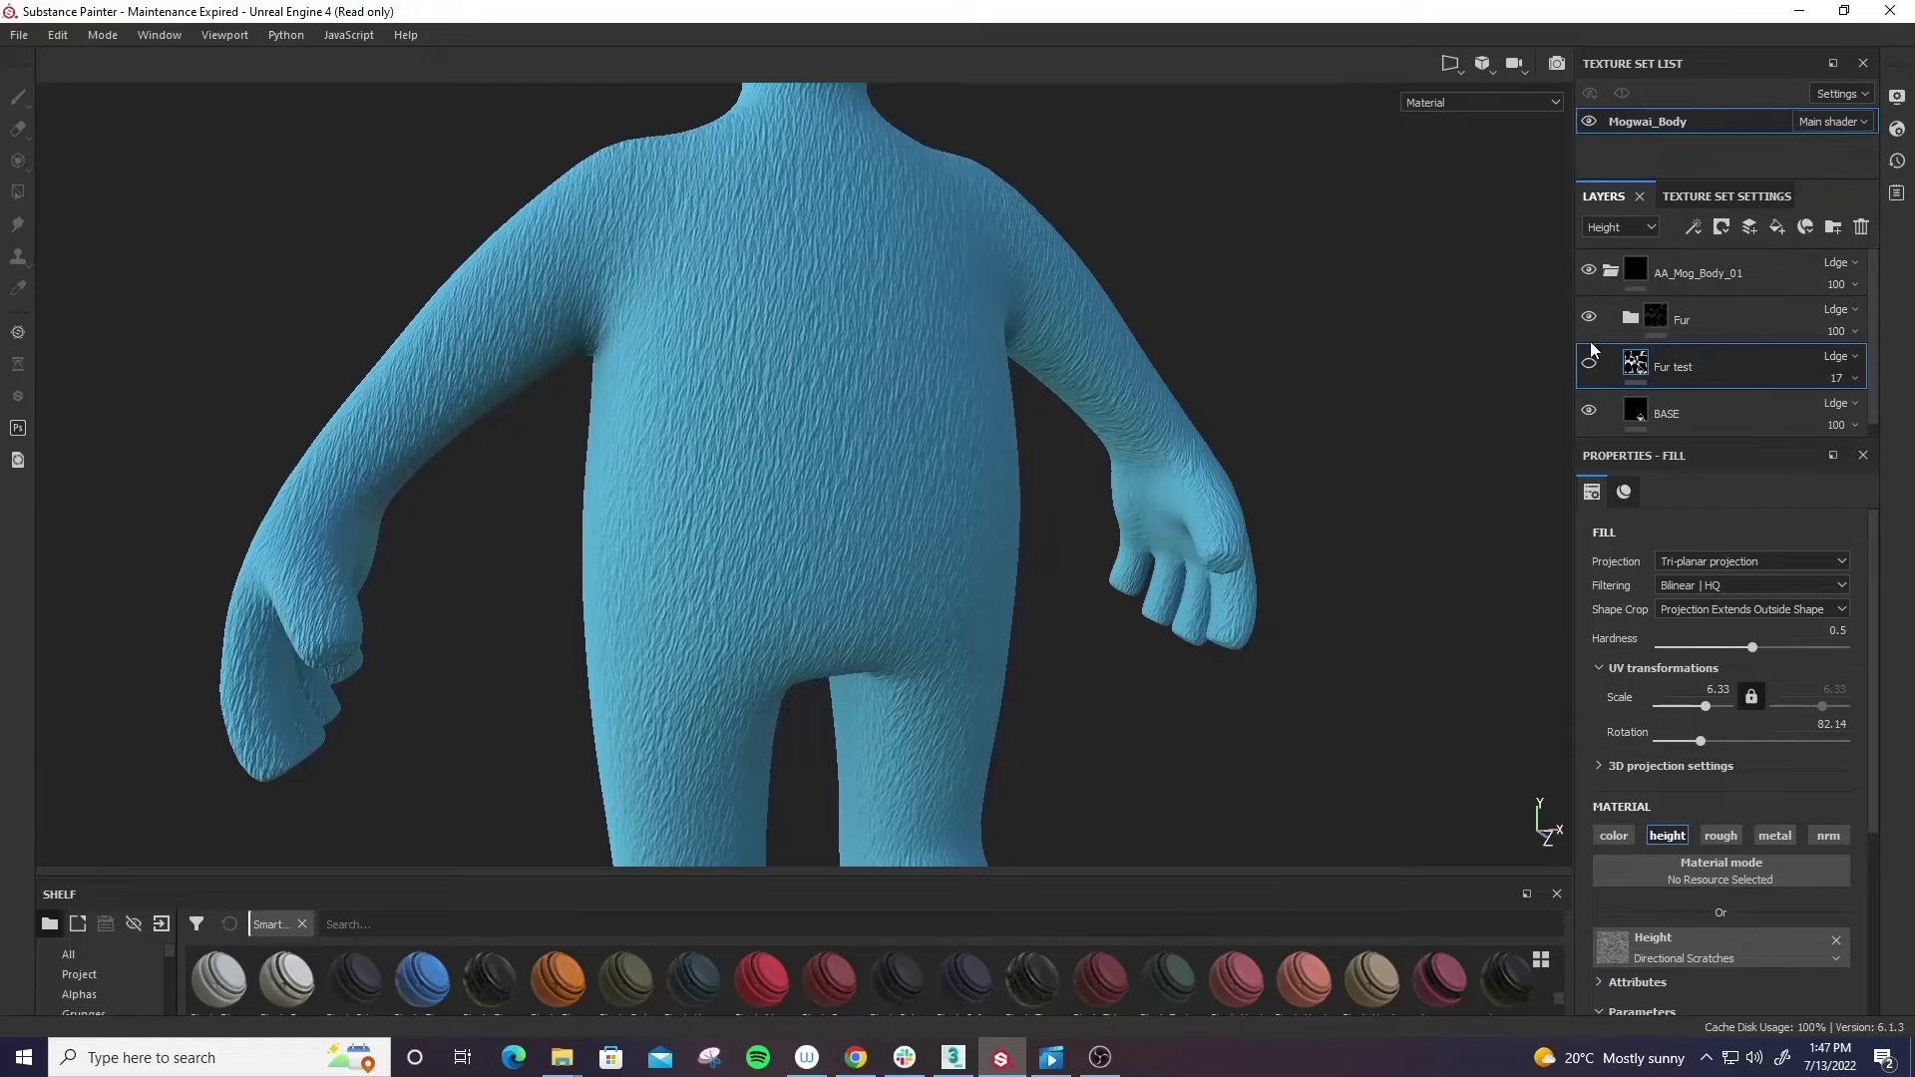
pyautogui.click(1592, 371)
pyautogui.click(1590, 367)
pyautogui.click(1588, 317)
pyautogui.click(1589, 317)
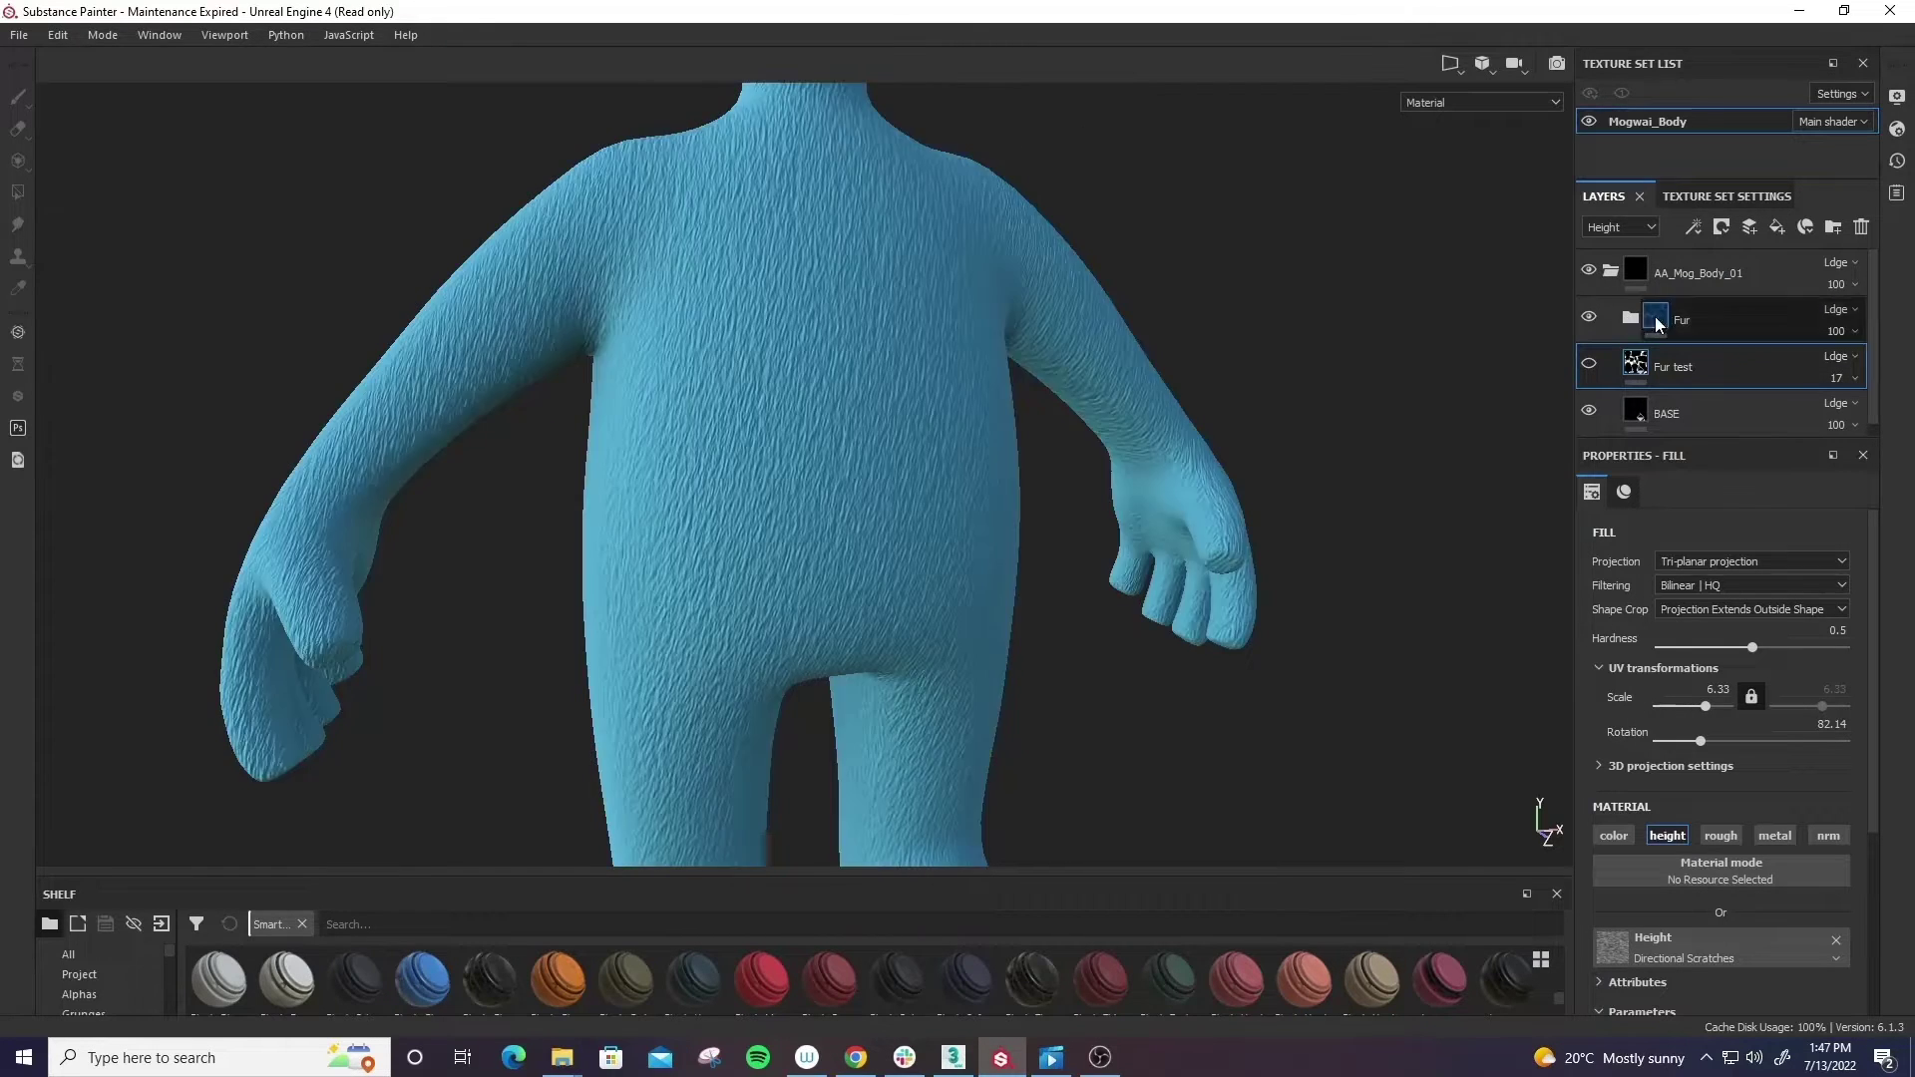
# - Select the Fur folder and examine the blue fur on the body from several angles
pyautogui.click(1685, 317)
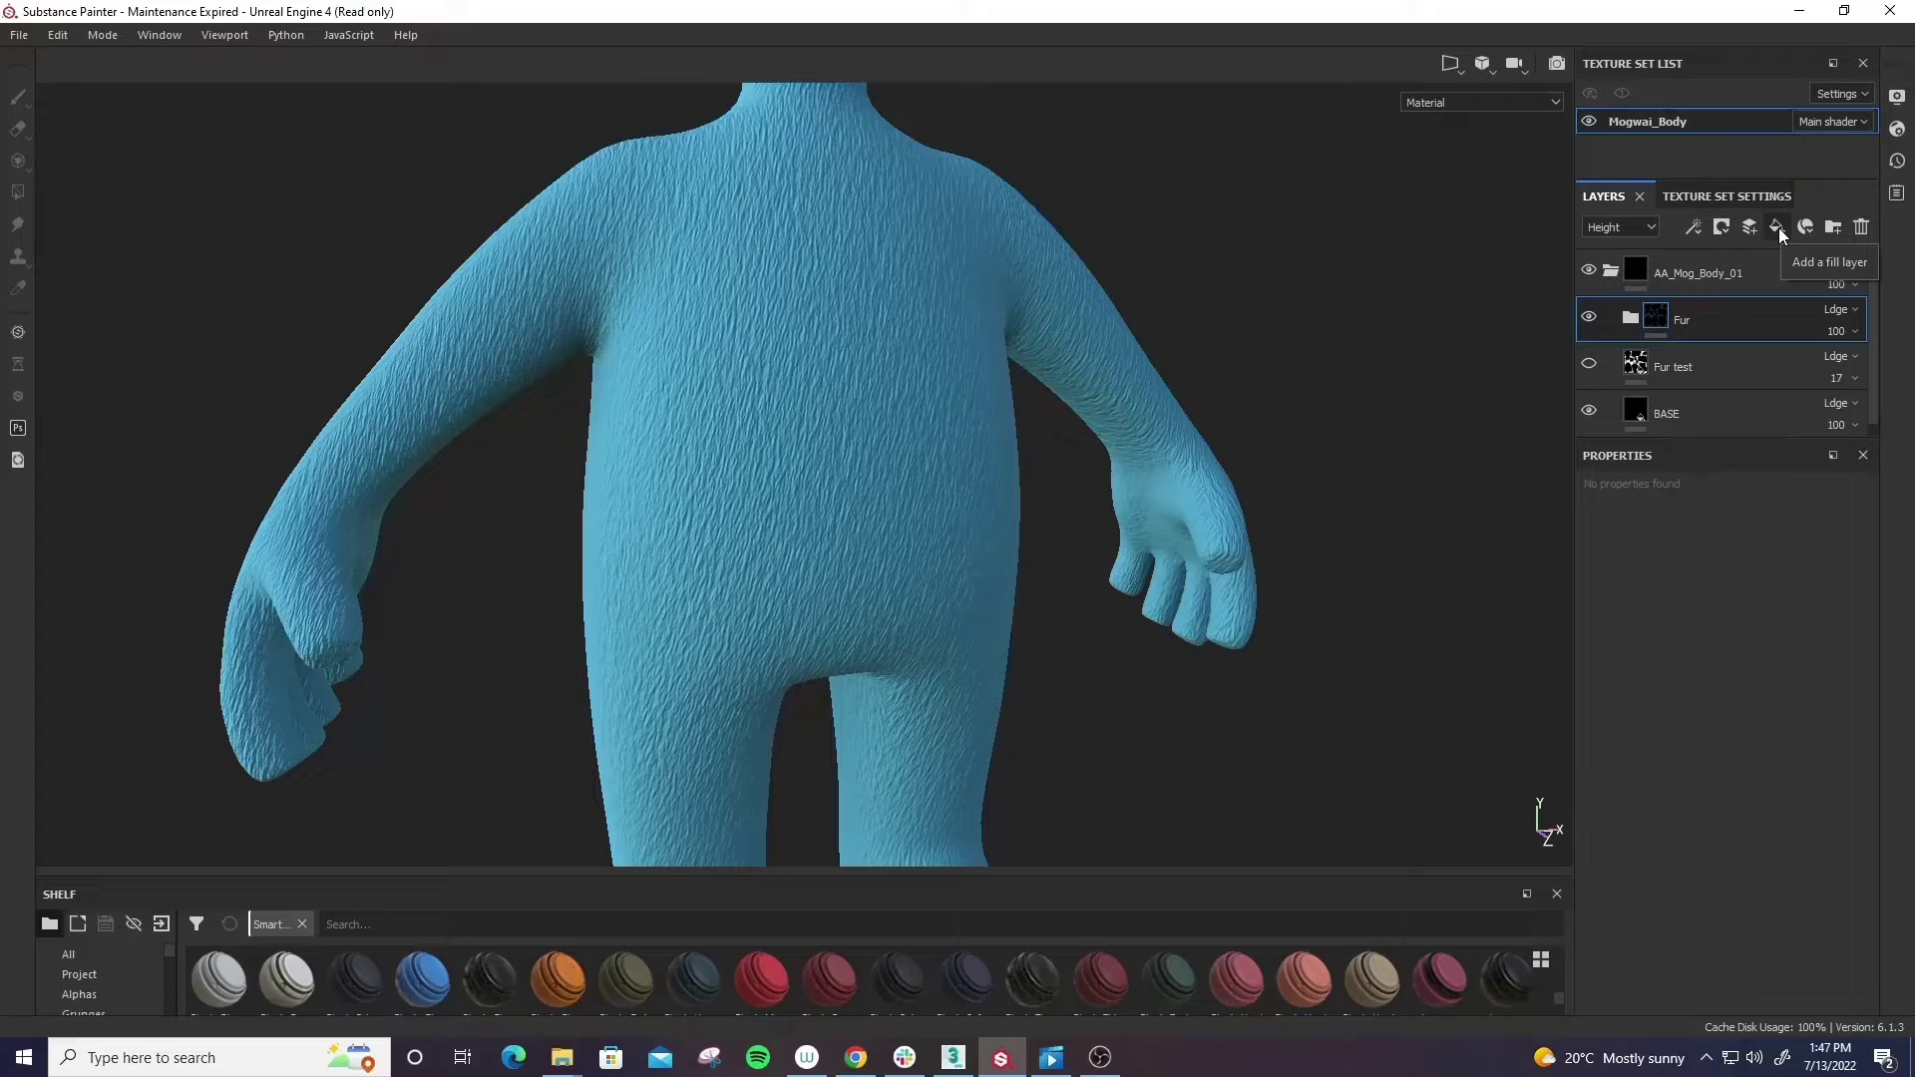
pyautogui.keyDown('alt'); pyautogui.moveTo(1000, 406); pyautogui.dragTo(778, 299, button='middle'); pyautogui.keyUp('alt')
pyautogui.scroll(-3, 924, 293)
pyautogui.keyDown('alt'); pyautogui.moveTo(846, 499); pyautogui.dragTo(1021, 557, button='middle'); pyautogui.keyUp('alt')
pyautogui.keyDown('alt'); pyautogui.moveTo(1021, 557); pyautogui.dragTo(1027, 618); pyautogui.keyUp('alt')
pyautogui.keyDown('alt'); pyautogui.moveTo(1027, 618); pyautogui.dragTo(1021, 953, button='right'); pyautogui.keyUp('alt')
pyautogui.keyDown('alt'); pyautogui.moveTo(893, 550); pyautogui.dragTo(966, 587, button='middle'); pyautogui.keyUp('alt')
pyautogui.keyDown('alt'); pyautogui.moveTo(966, 587); pyautogui.dragTo(977, 443, button='right'); pyautogui.keyUp('alt')
pyautogui.keyDown('alt'); pyautogui.moveTo(977, 444); pyautogui.dragTo(1051, 643); pyautogui.keyUp('alt')
# - Review the turntable video Mog_TT_2022_04_01_V01_Hair04 in the video player and return to Substance Painter
pyautogui.click(1053, 1059)
pyautogui.click(170, 943)
pyautogui.moveTo(169, 944); pyautogui.dragTo(3, 948)
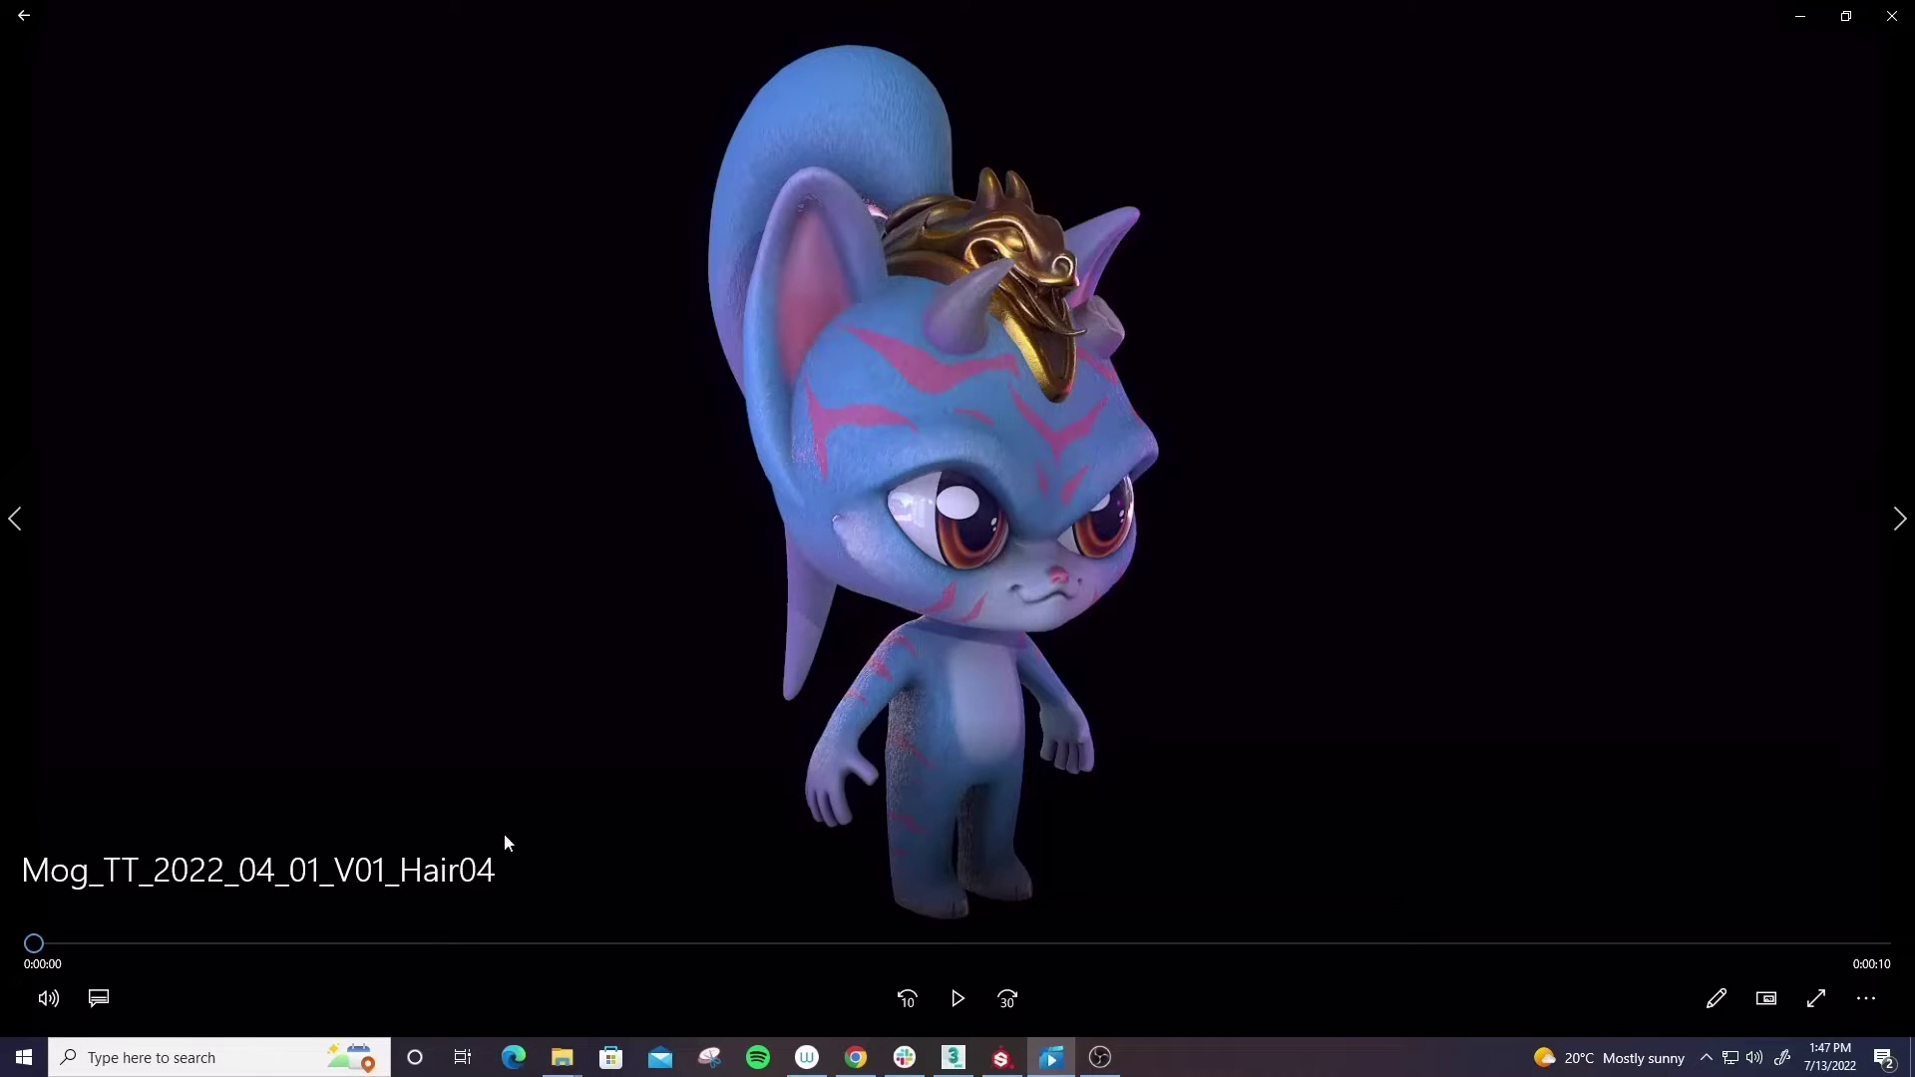
pyautogui.moveTo(57, 953); pyautogui.dragTo(13, 791)
pyautogui.click(1795, 20)
# - Add a black mask to the Fur layer inside the Fur folder and replace it with a white mask
pyautogui.moveTo(937, 761)
pyautogui.keyDown('alt'); pyautogui.mouseDown()
pyautogui.moveTo(1013, 671)
pyautogui.moveTo(1183, 559)
pyautogui.mouseUp(); pyautogui.keyUp('alt')
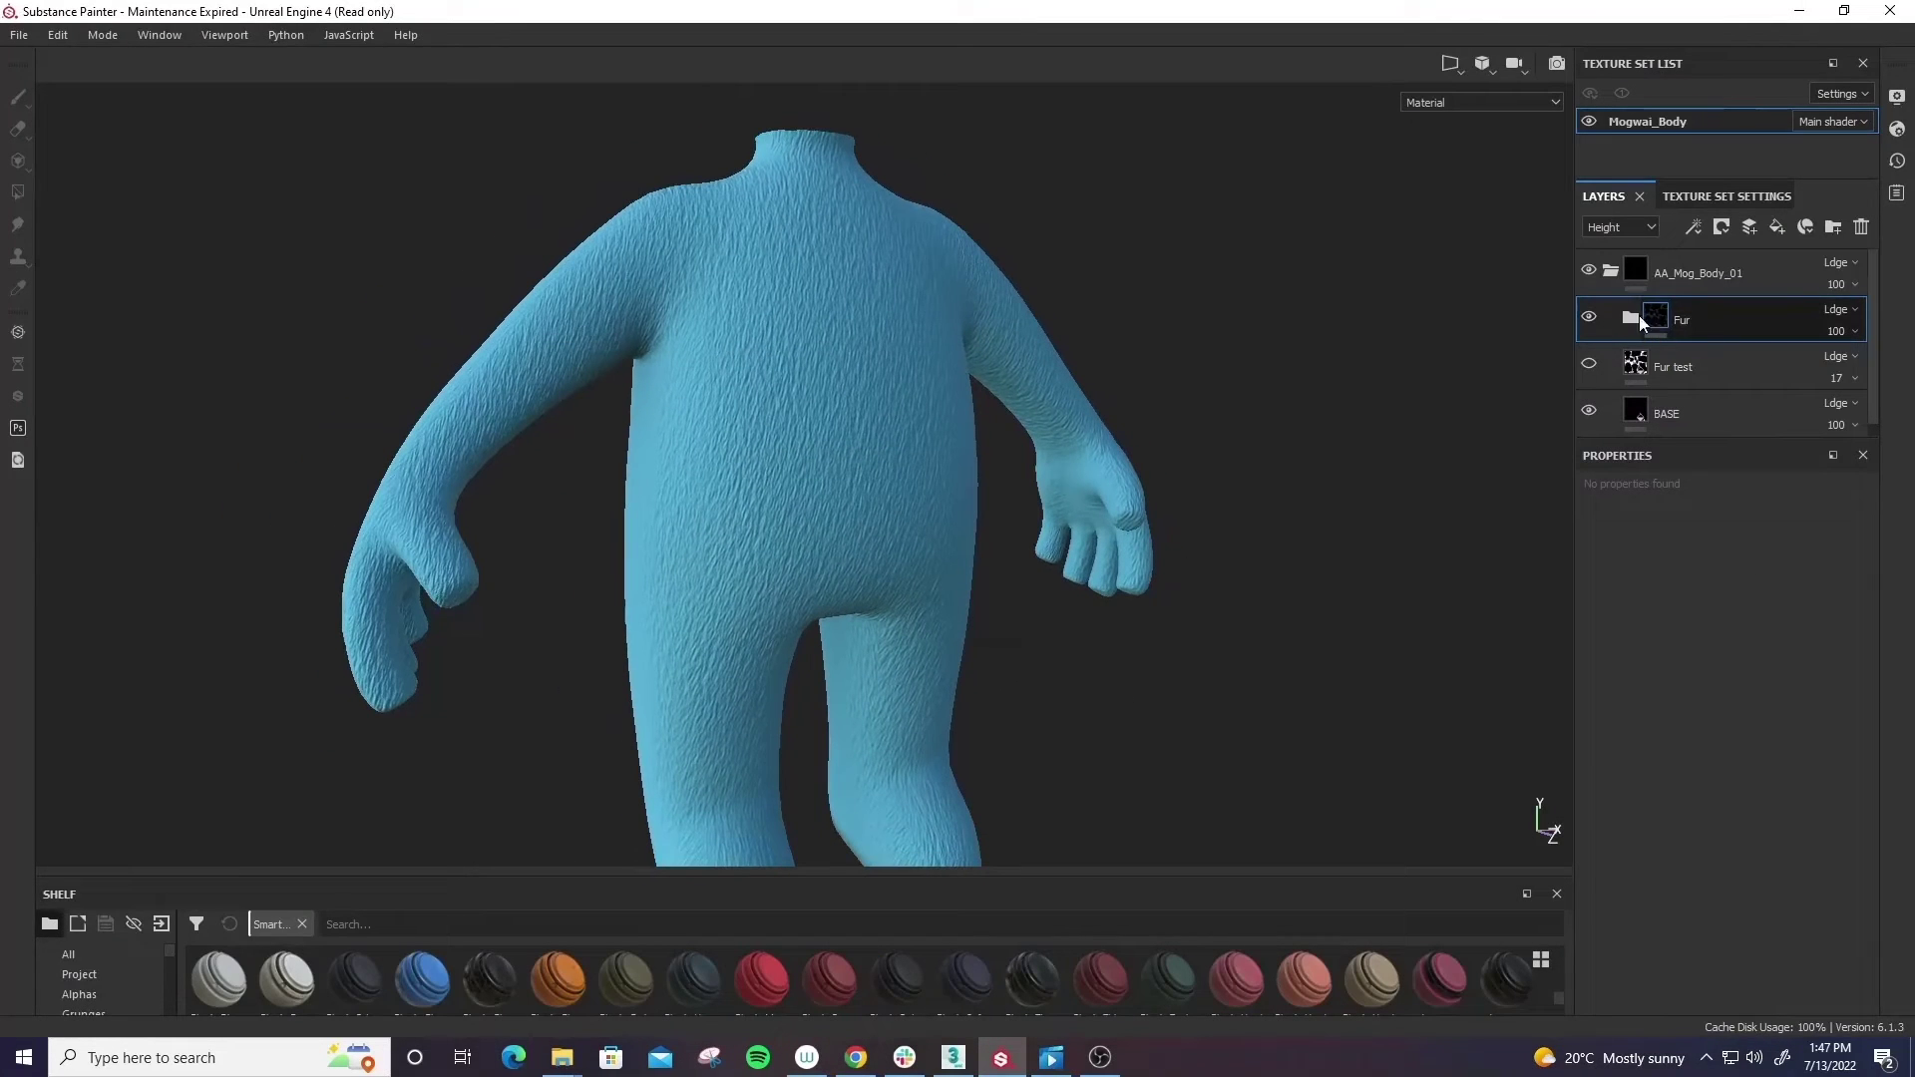
pyautogui.keyDown('alt'); pyautogui.moveTo(1047, 431); pyautogui.dragTo(1163, 530); pyautogui.keyUp('alt')
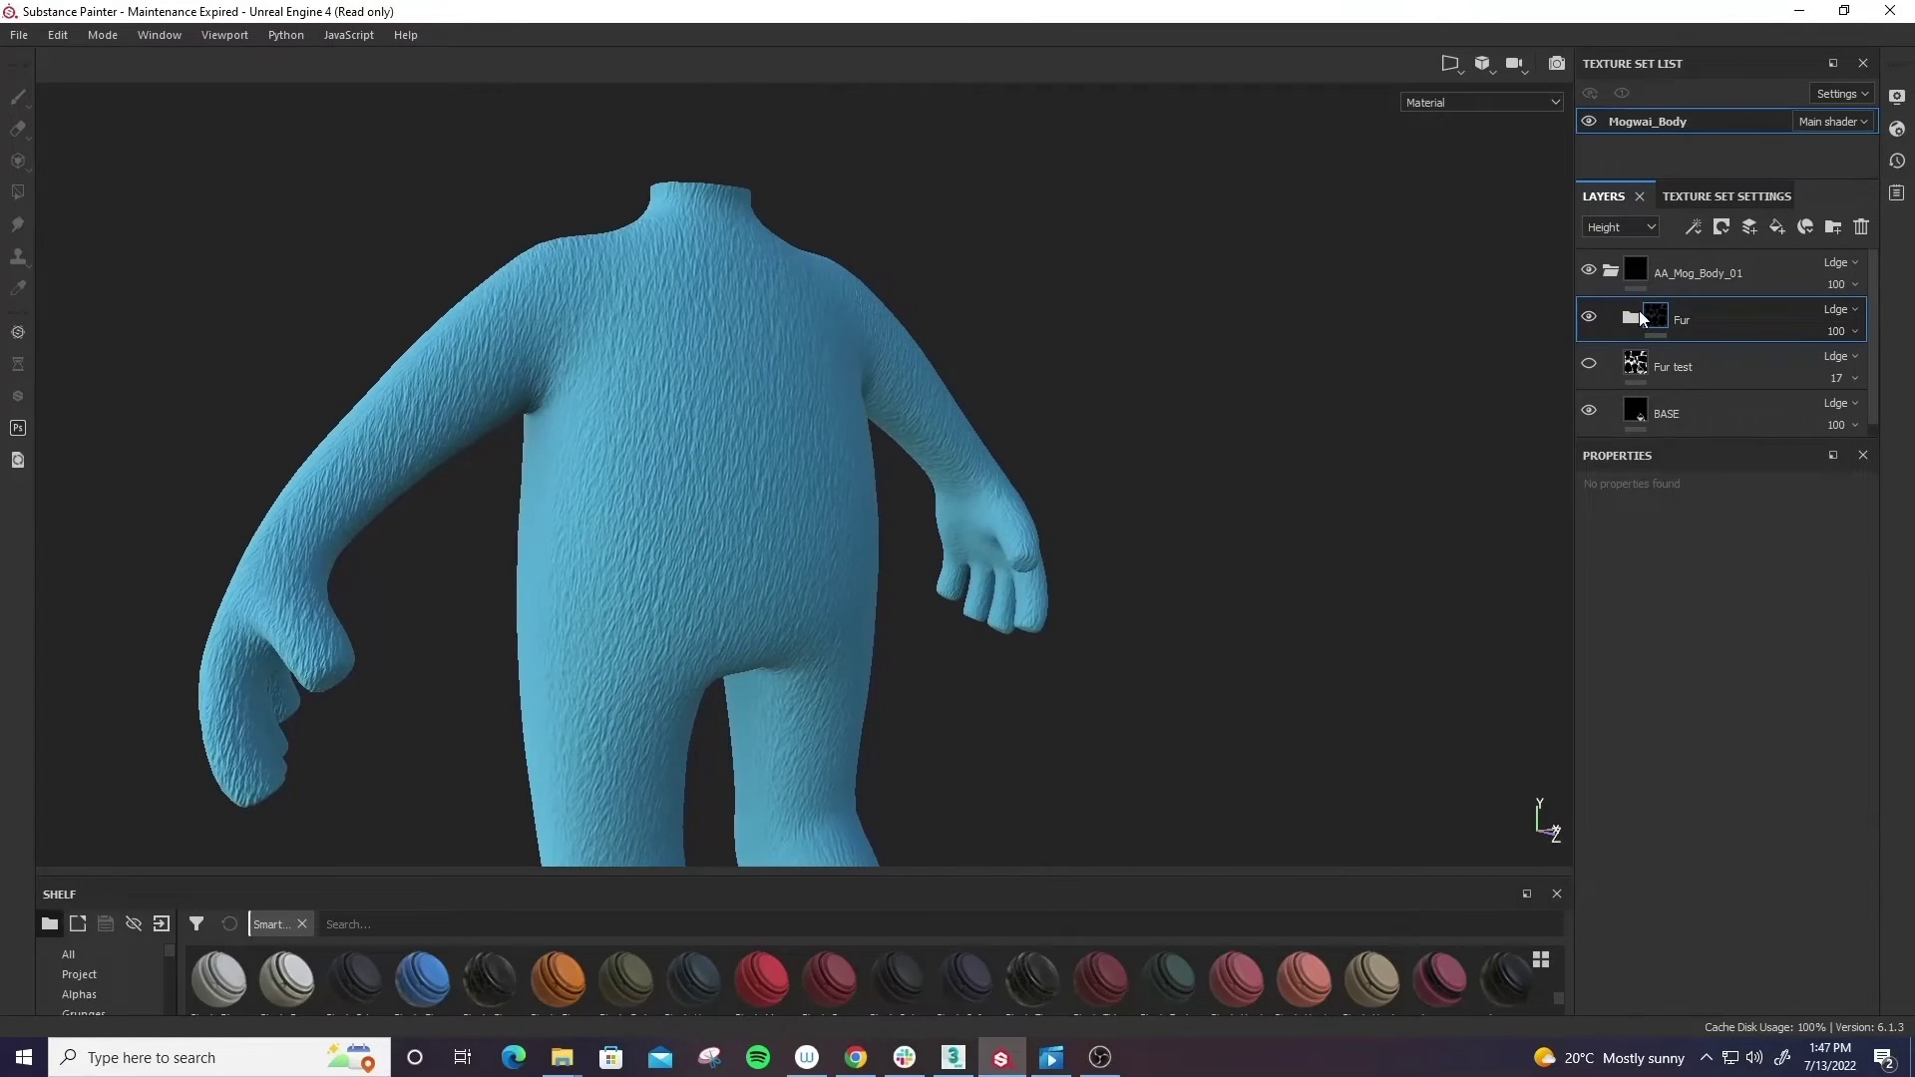
pyautogui.click(1630, 317)
pyautogui.click(1643, 371)
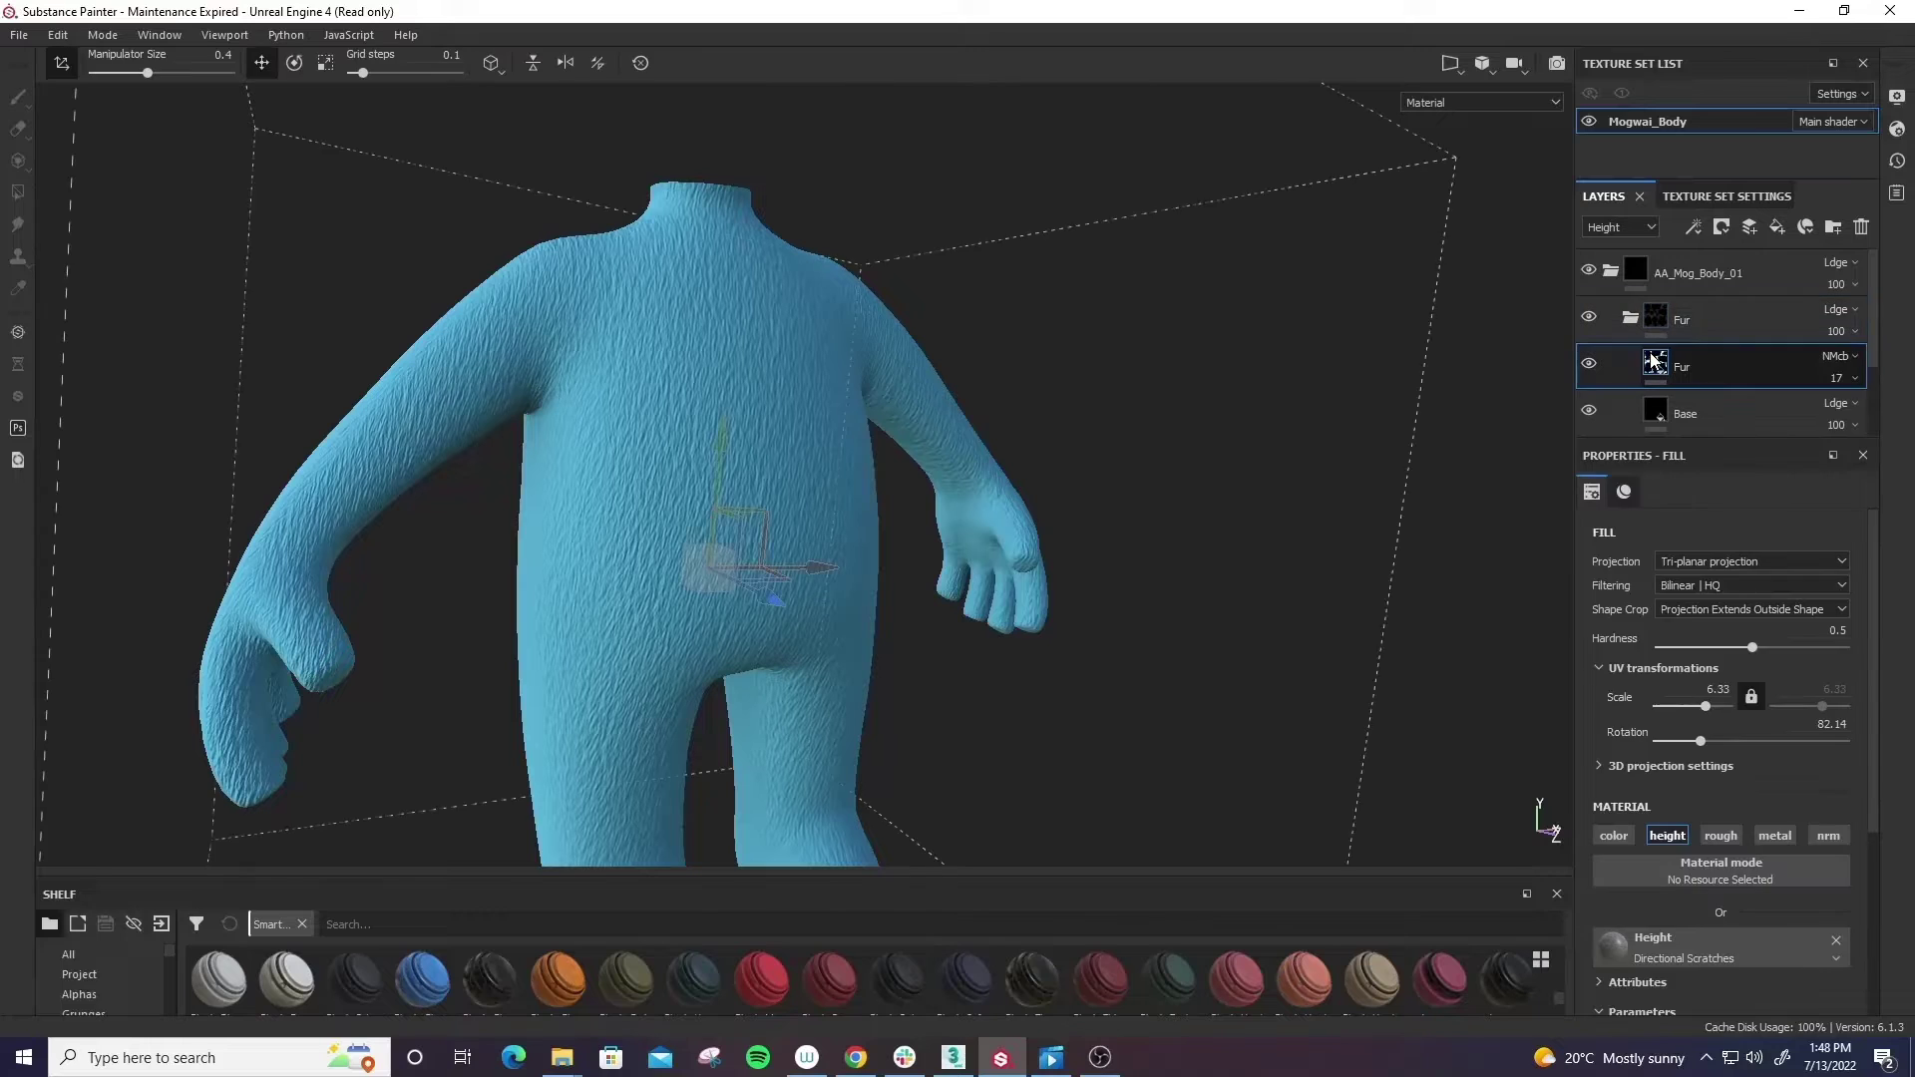
pyautogui.click(1648, 327)
pyautogui.click(1652, 321)
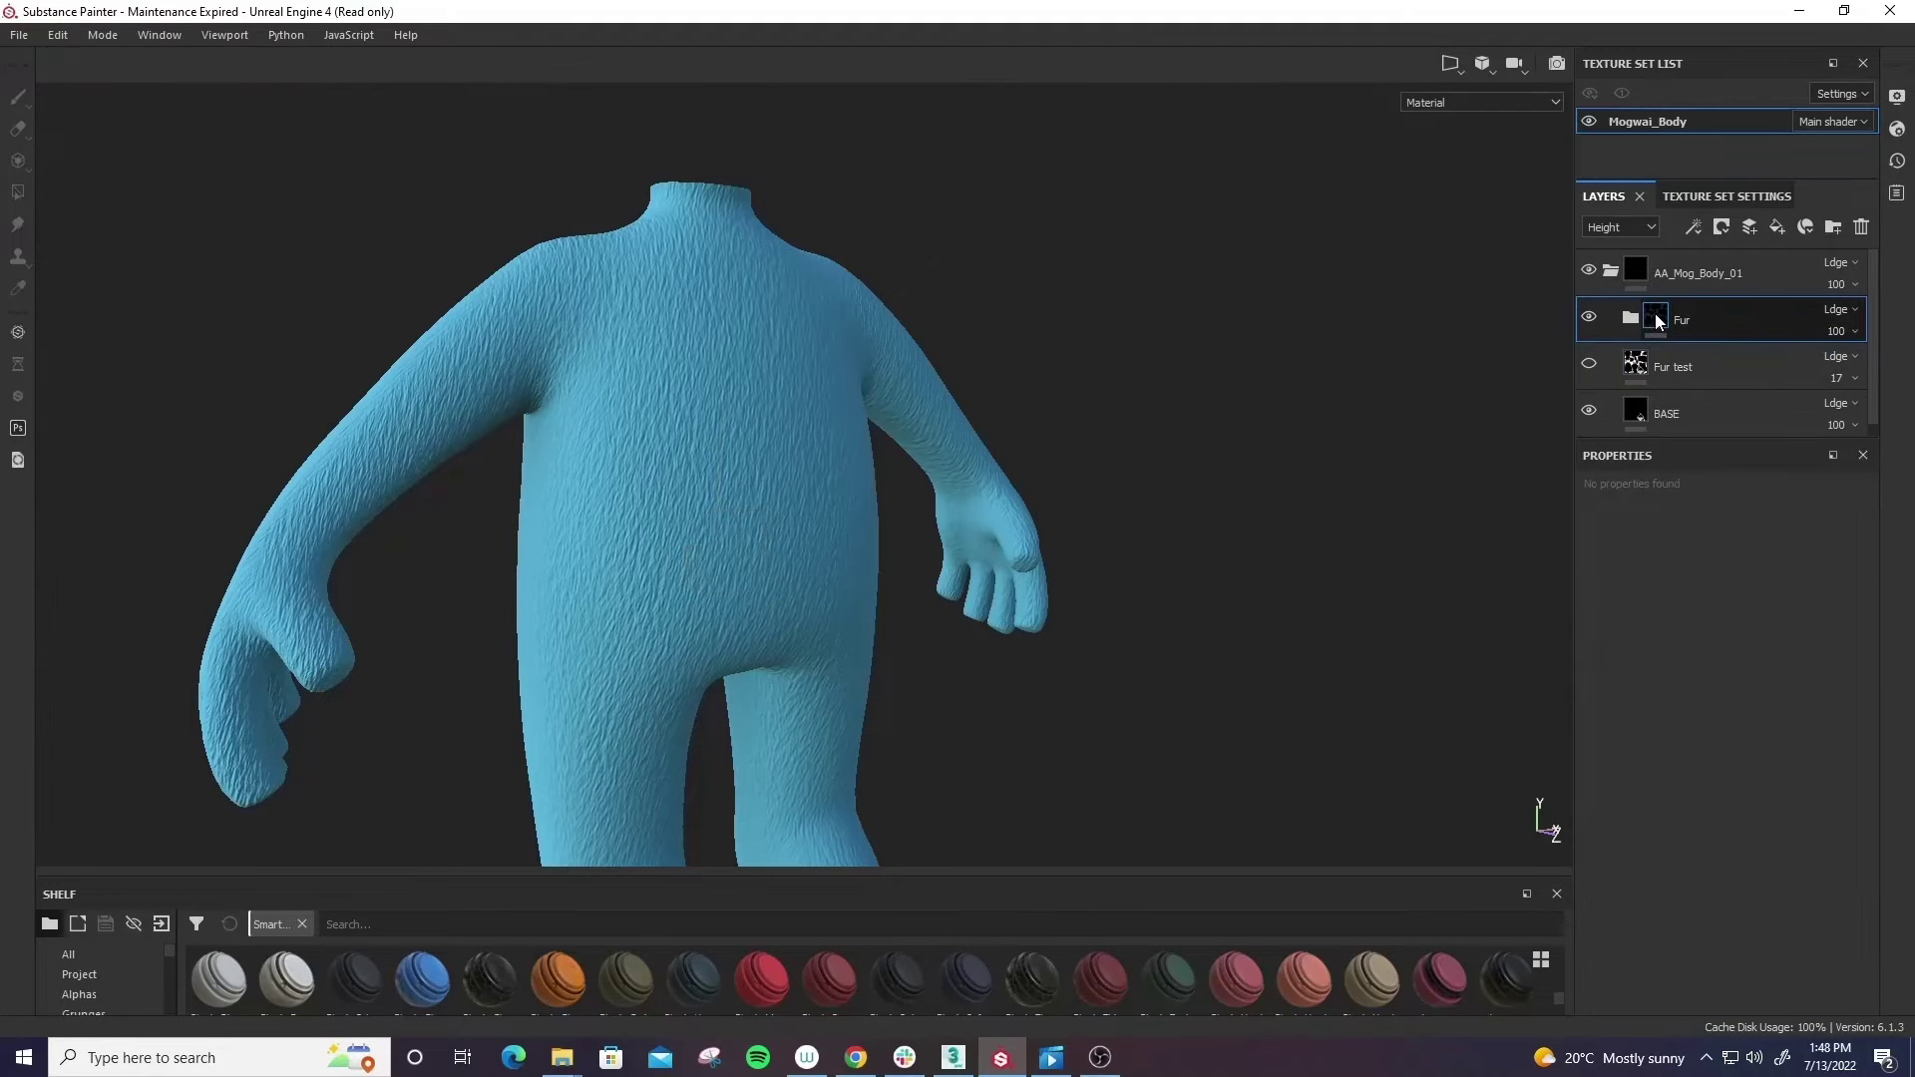
pyautogui.rightClick(1658, 319)
pyautogui.click(1630, 315)
pyautogui.click(1653, 367)
pyautogui.rightClick(1660, 366)
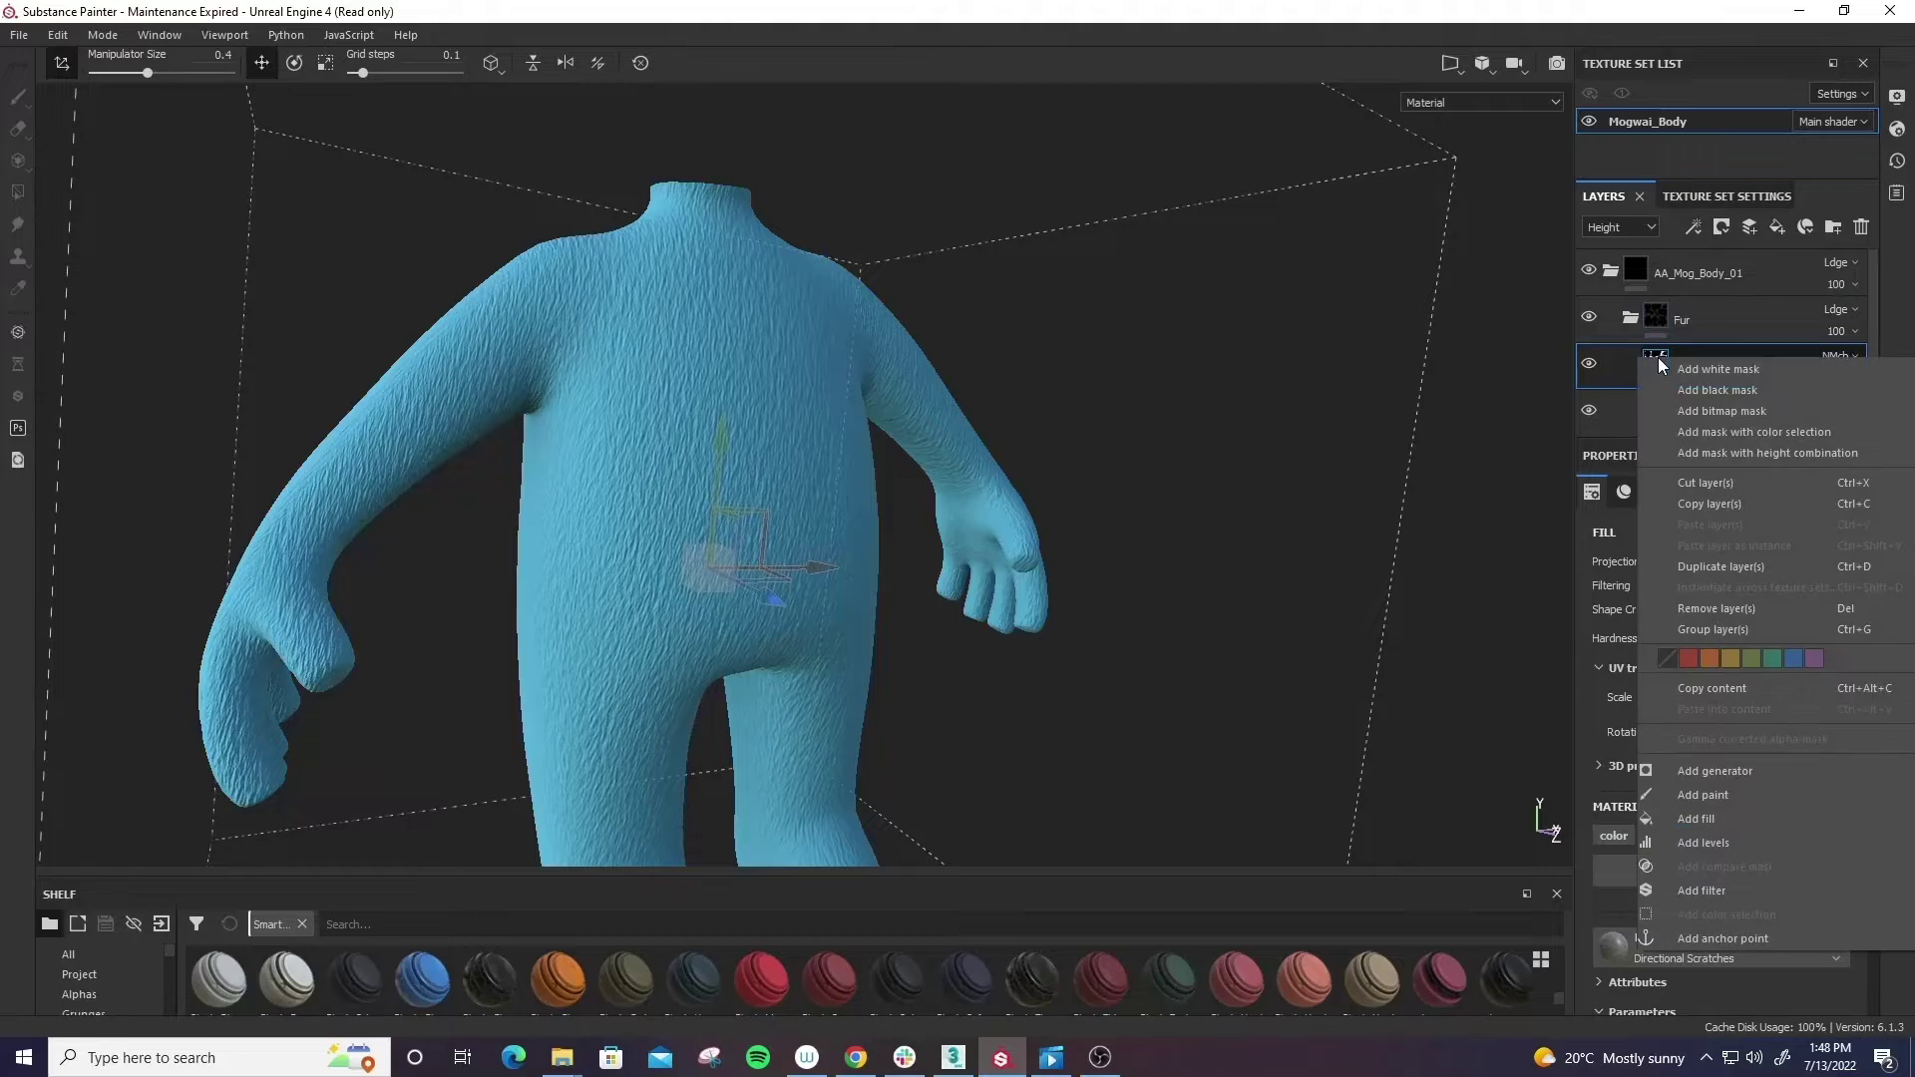
pyautogui.click(1755, 386)
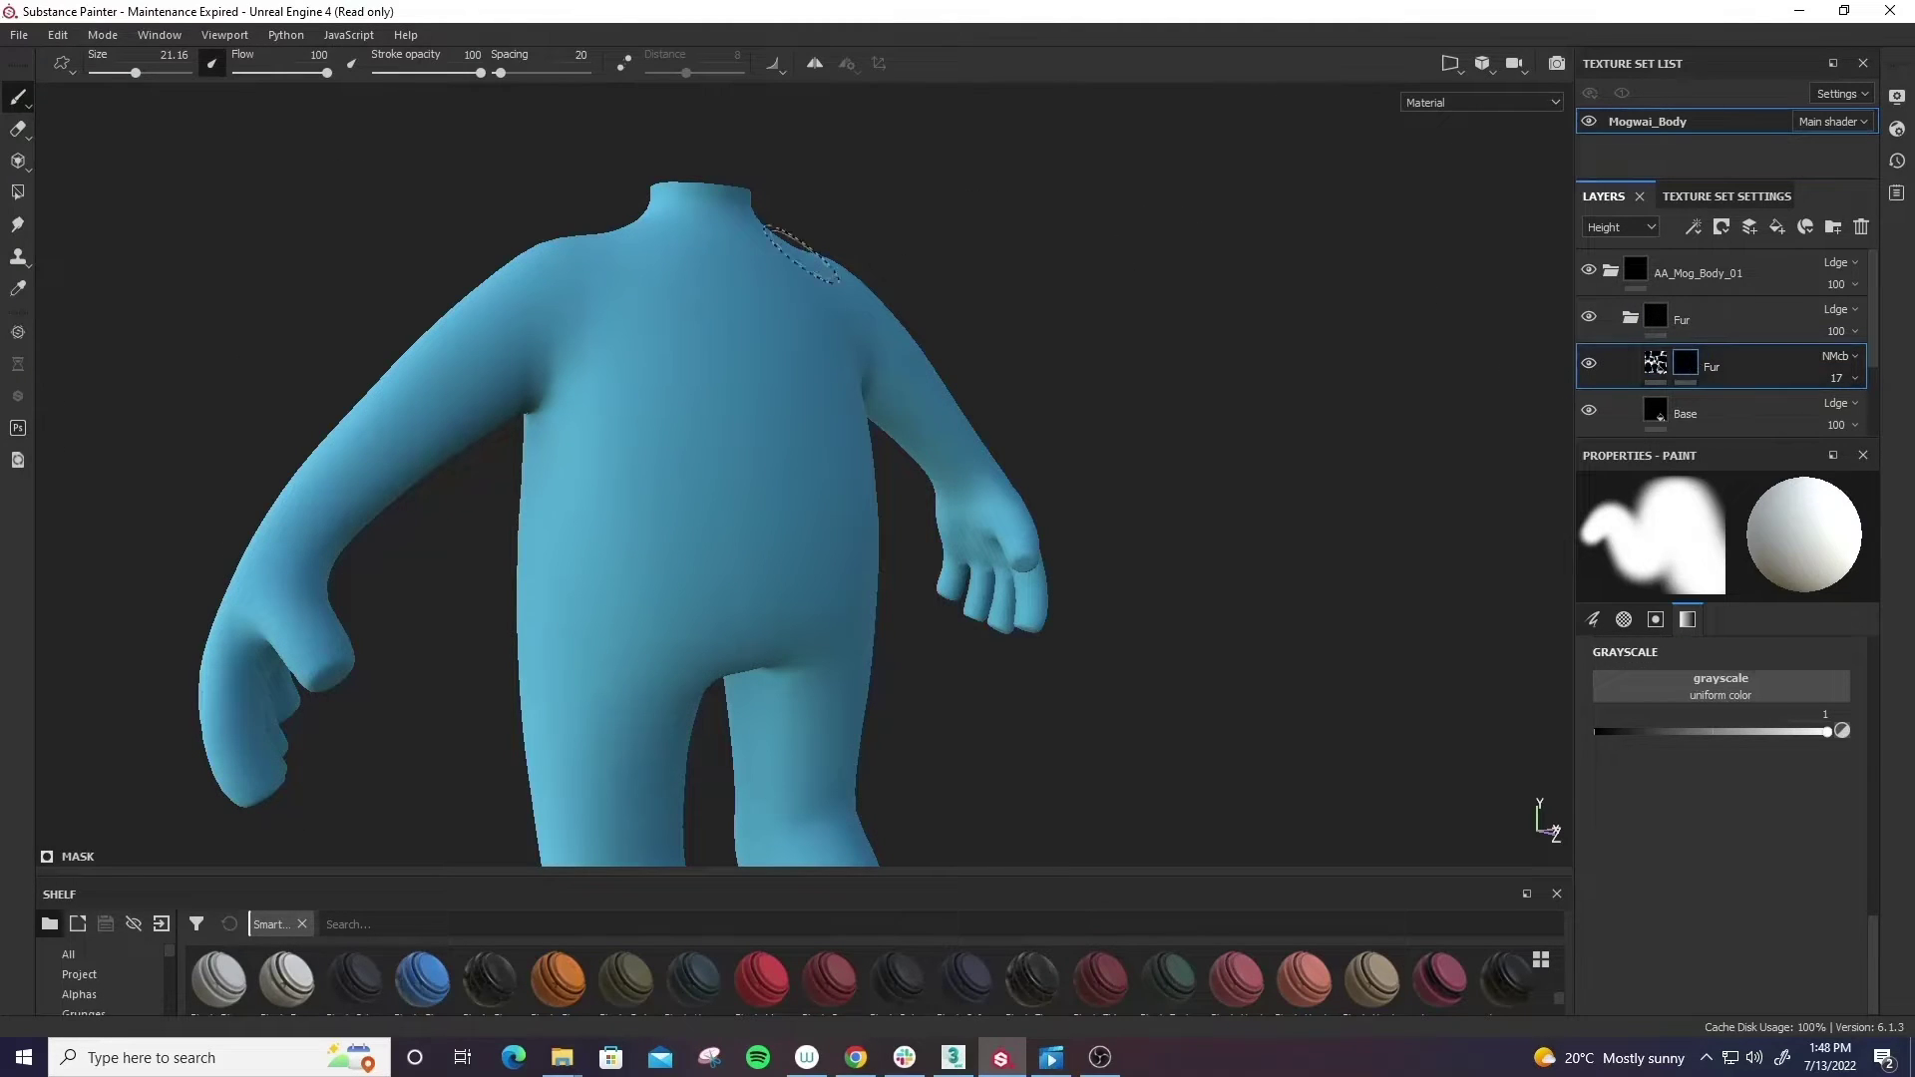
pyautogui.rightClick(1683, 363)
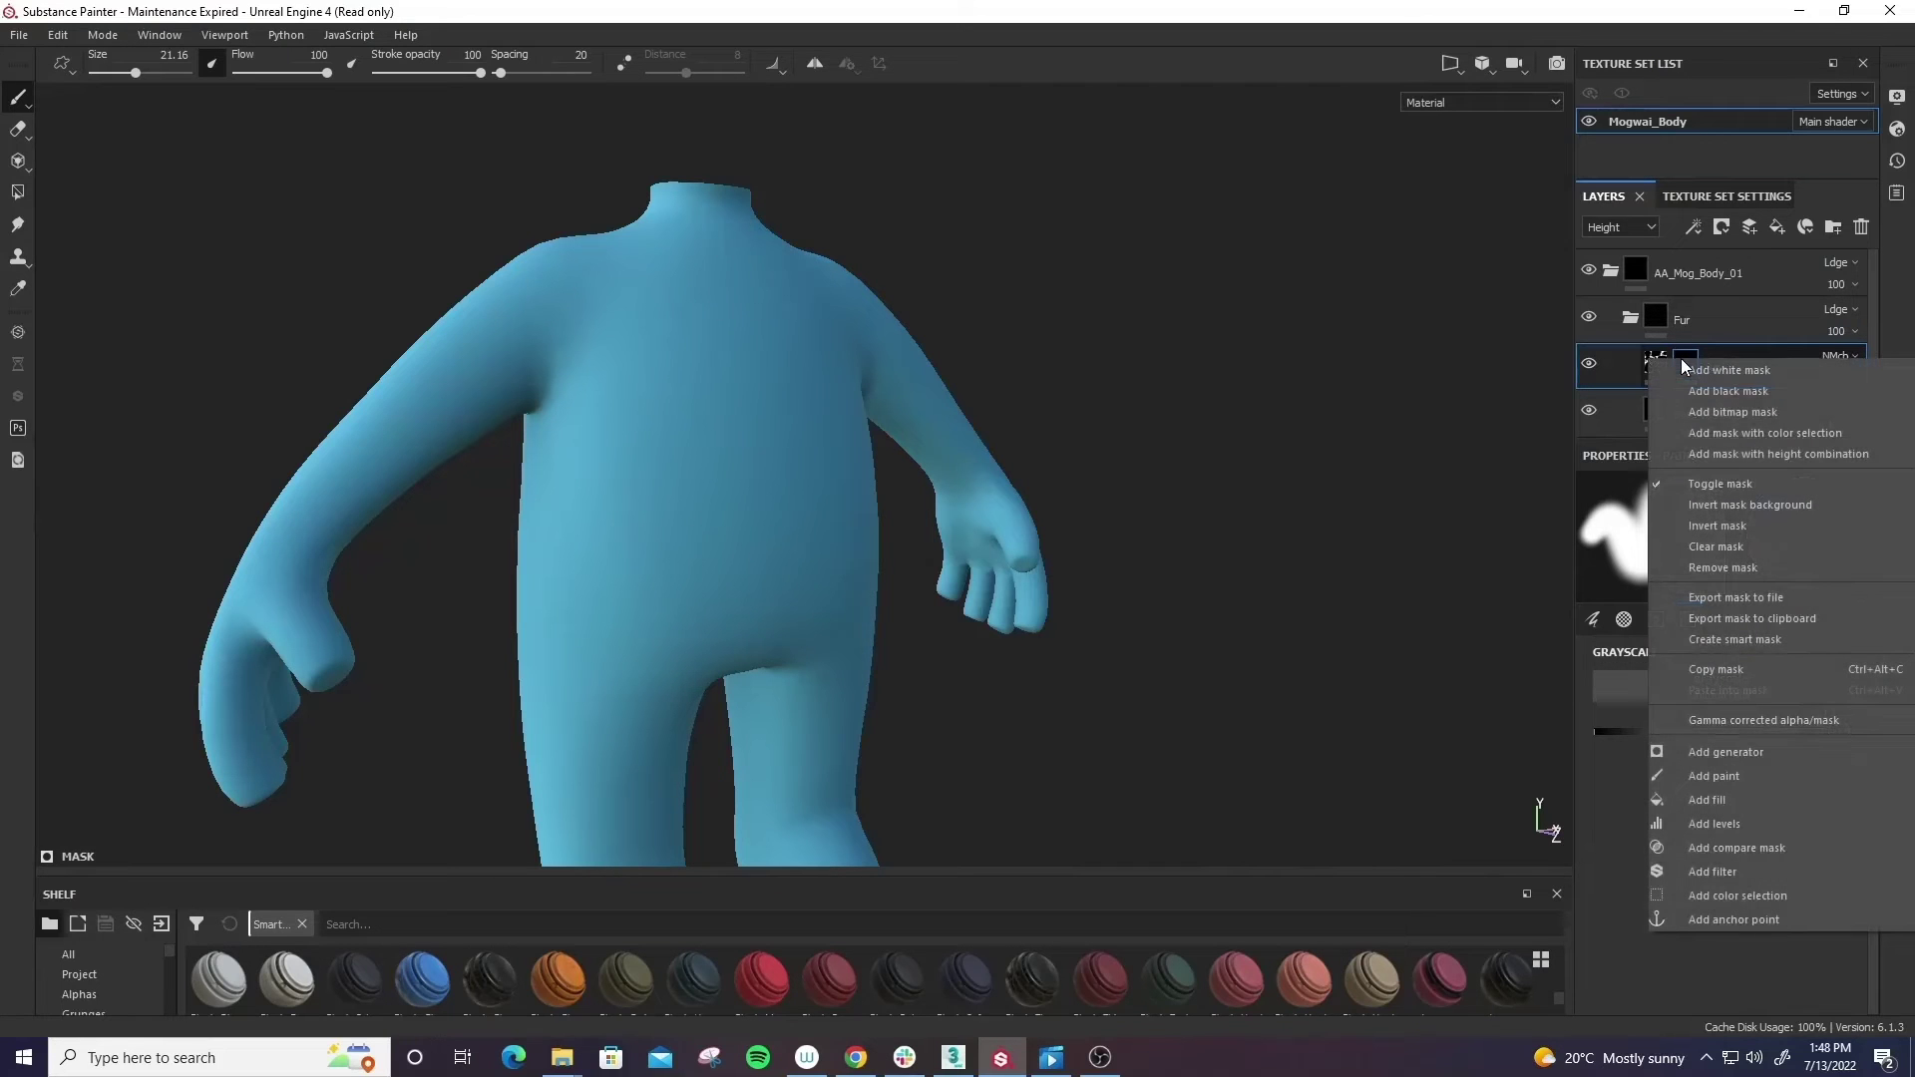
pyautogui.click(1757, 370)
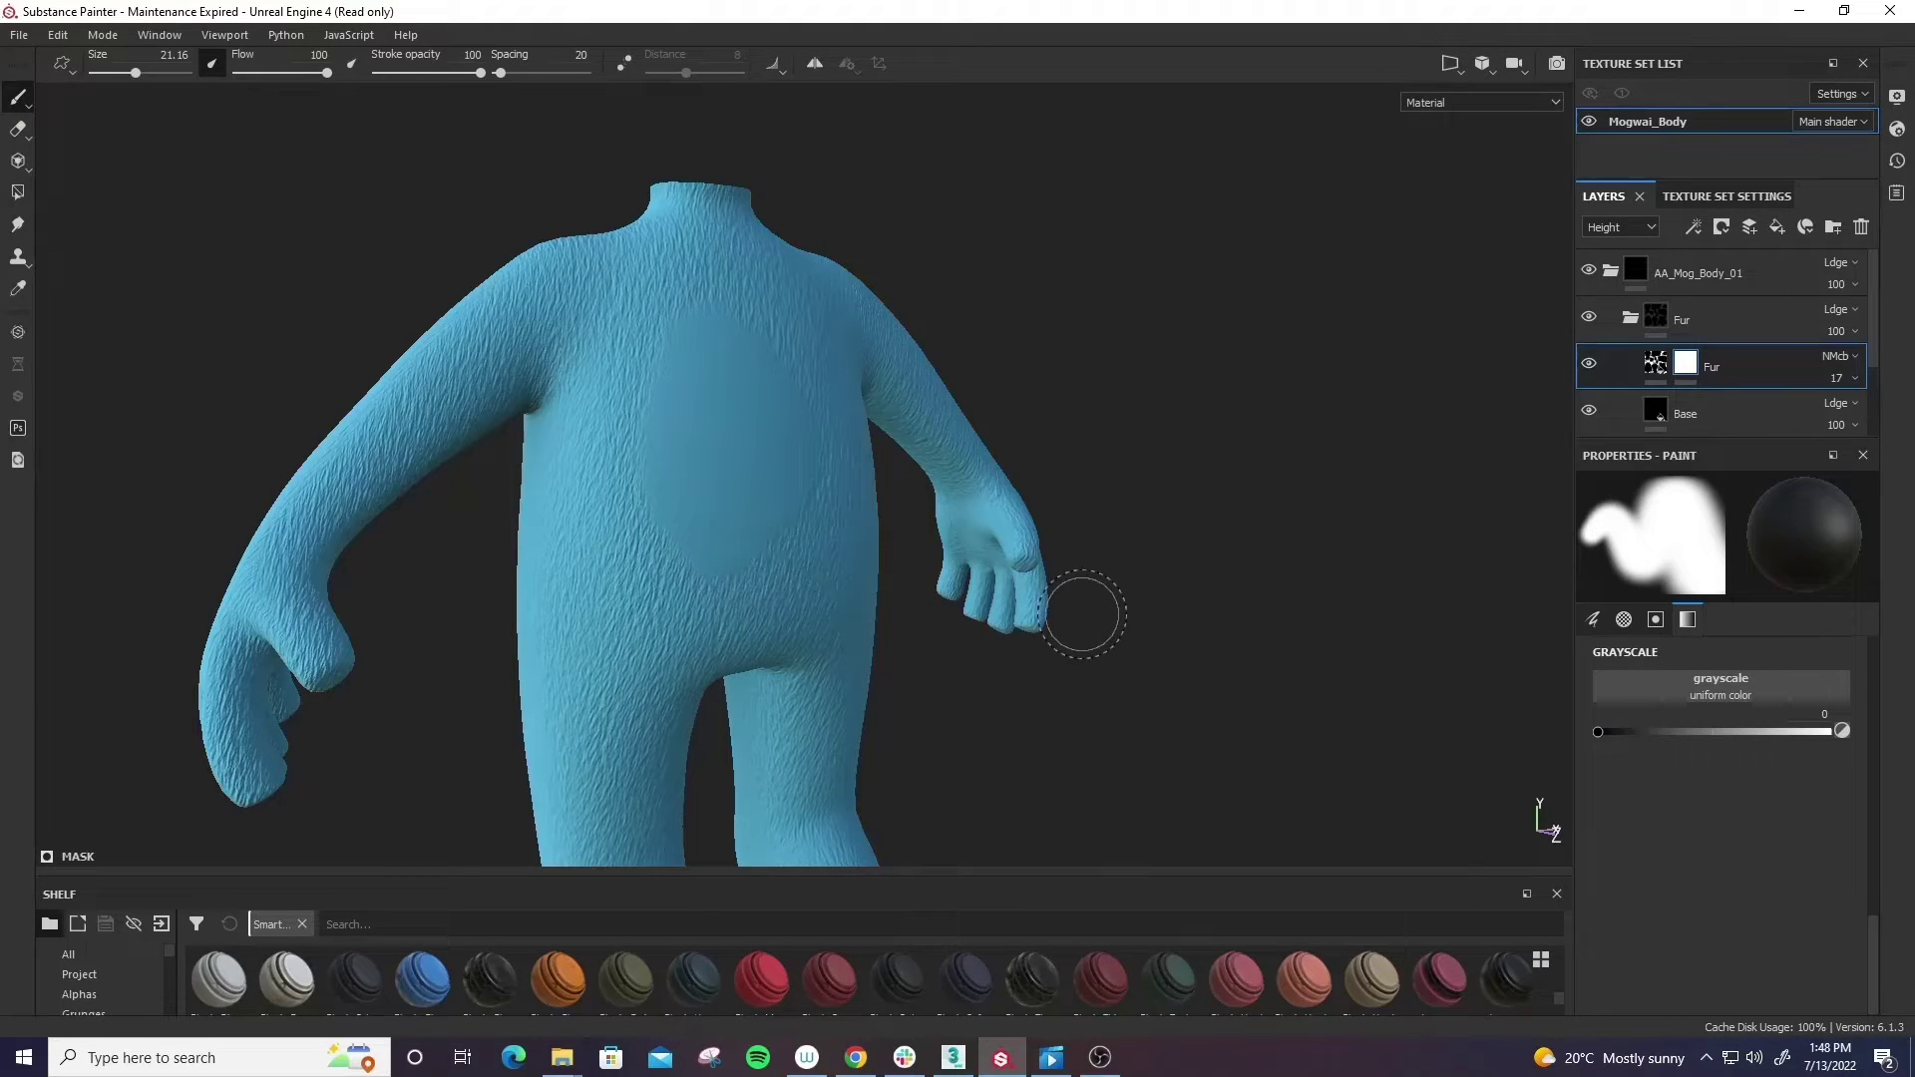
# - Turn on symmetry and mask the fur off the belly by painting the Fur layer's mask with grayscale 0
pyautogui.keyDown('alt'); pyautogui.moveTo(1077, 641); pyautogui.dragTo(1276, 621); pyautogui.keyUp('alt')
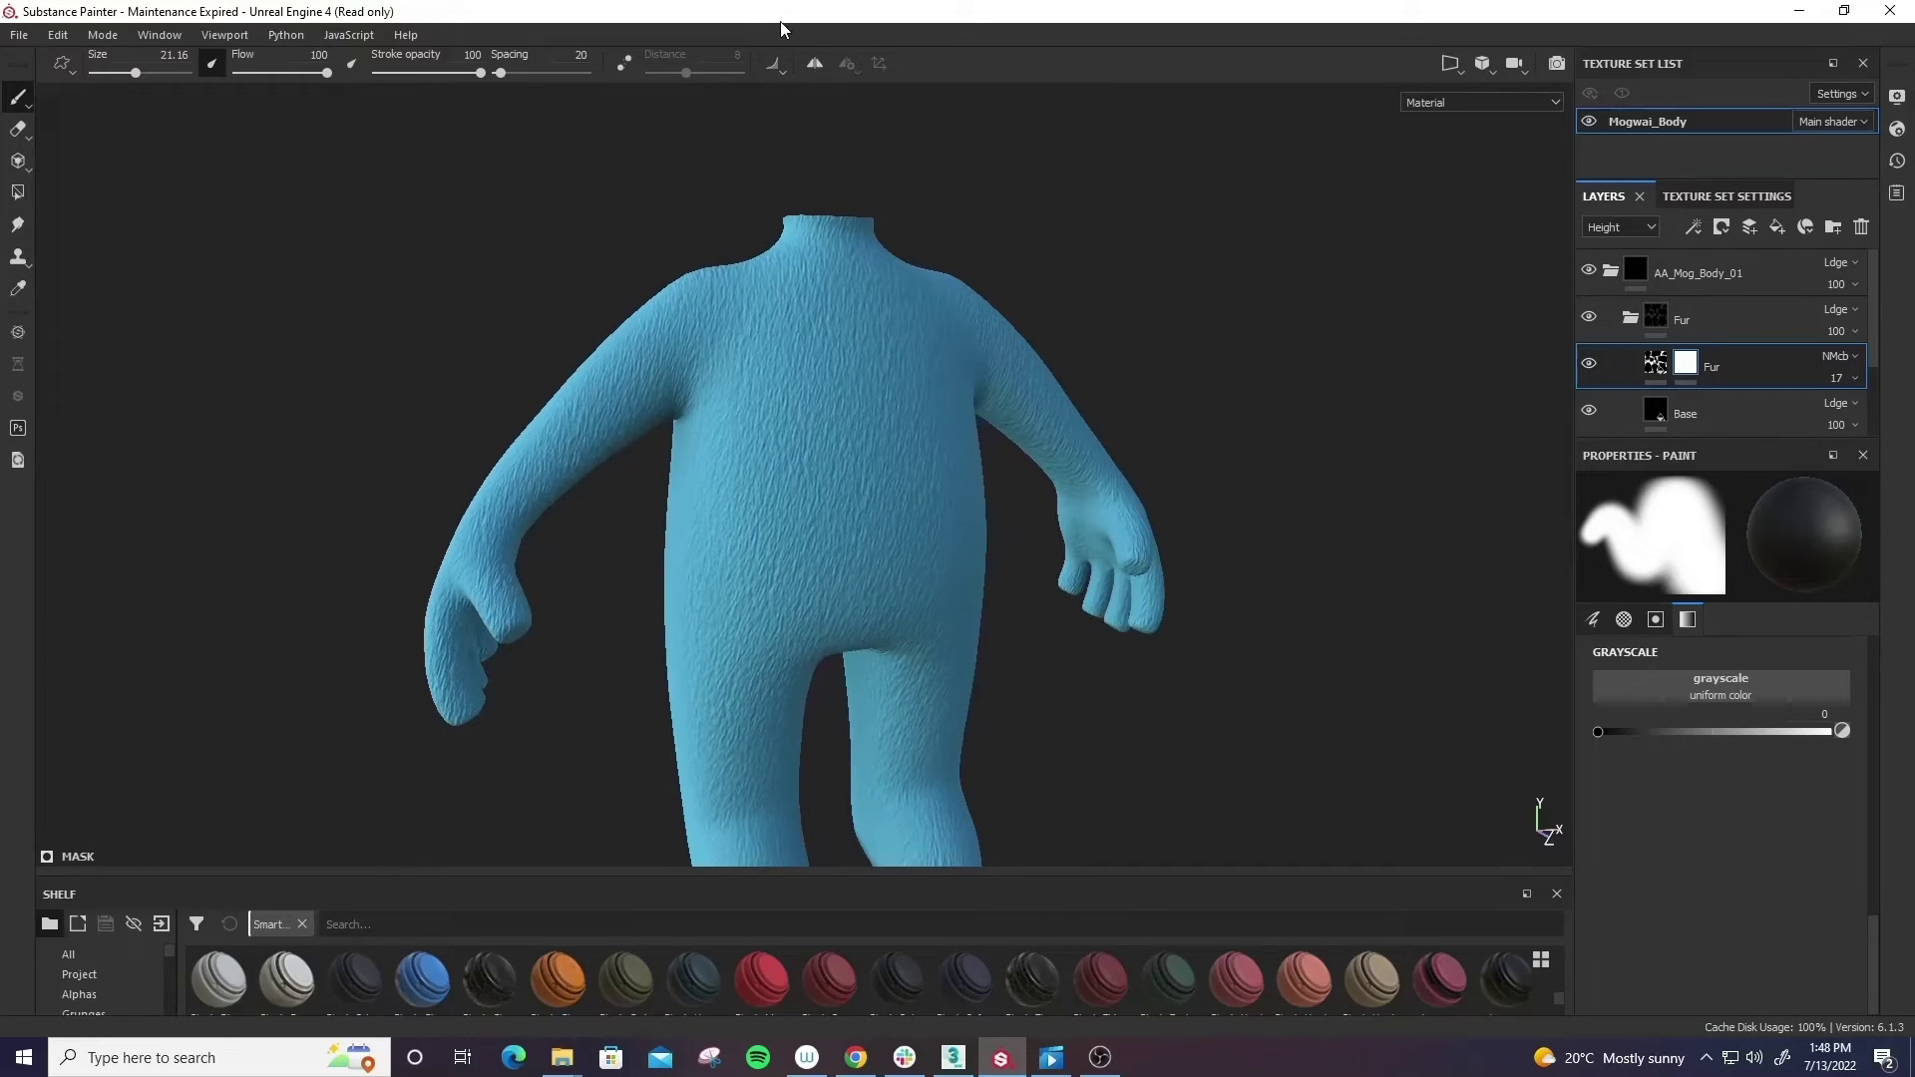
pyautogui.click(810, 62)
pyautogui.keyDown('alt'); pyautogui.moveTo(990, 385); pyautogui.dragTo(948, 383); pyautogui.keyUp('alt')
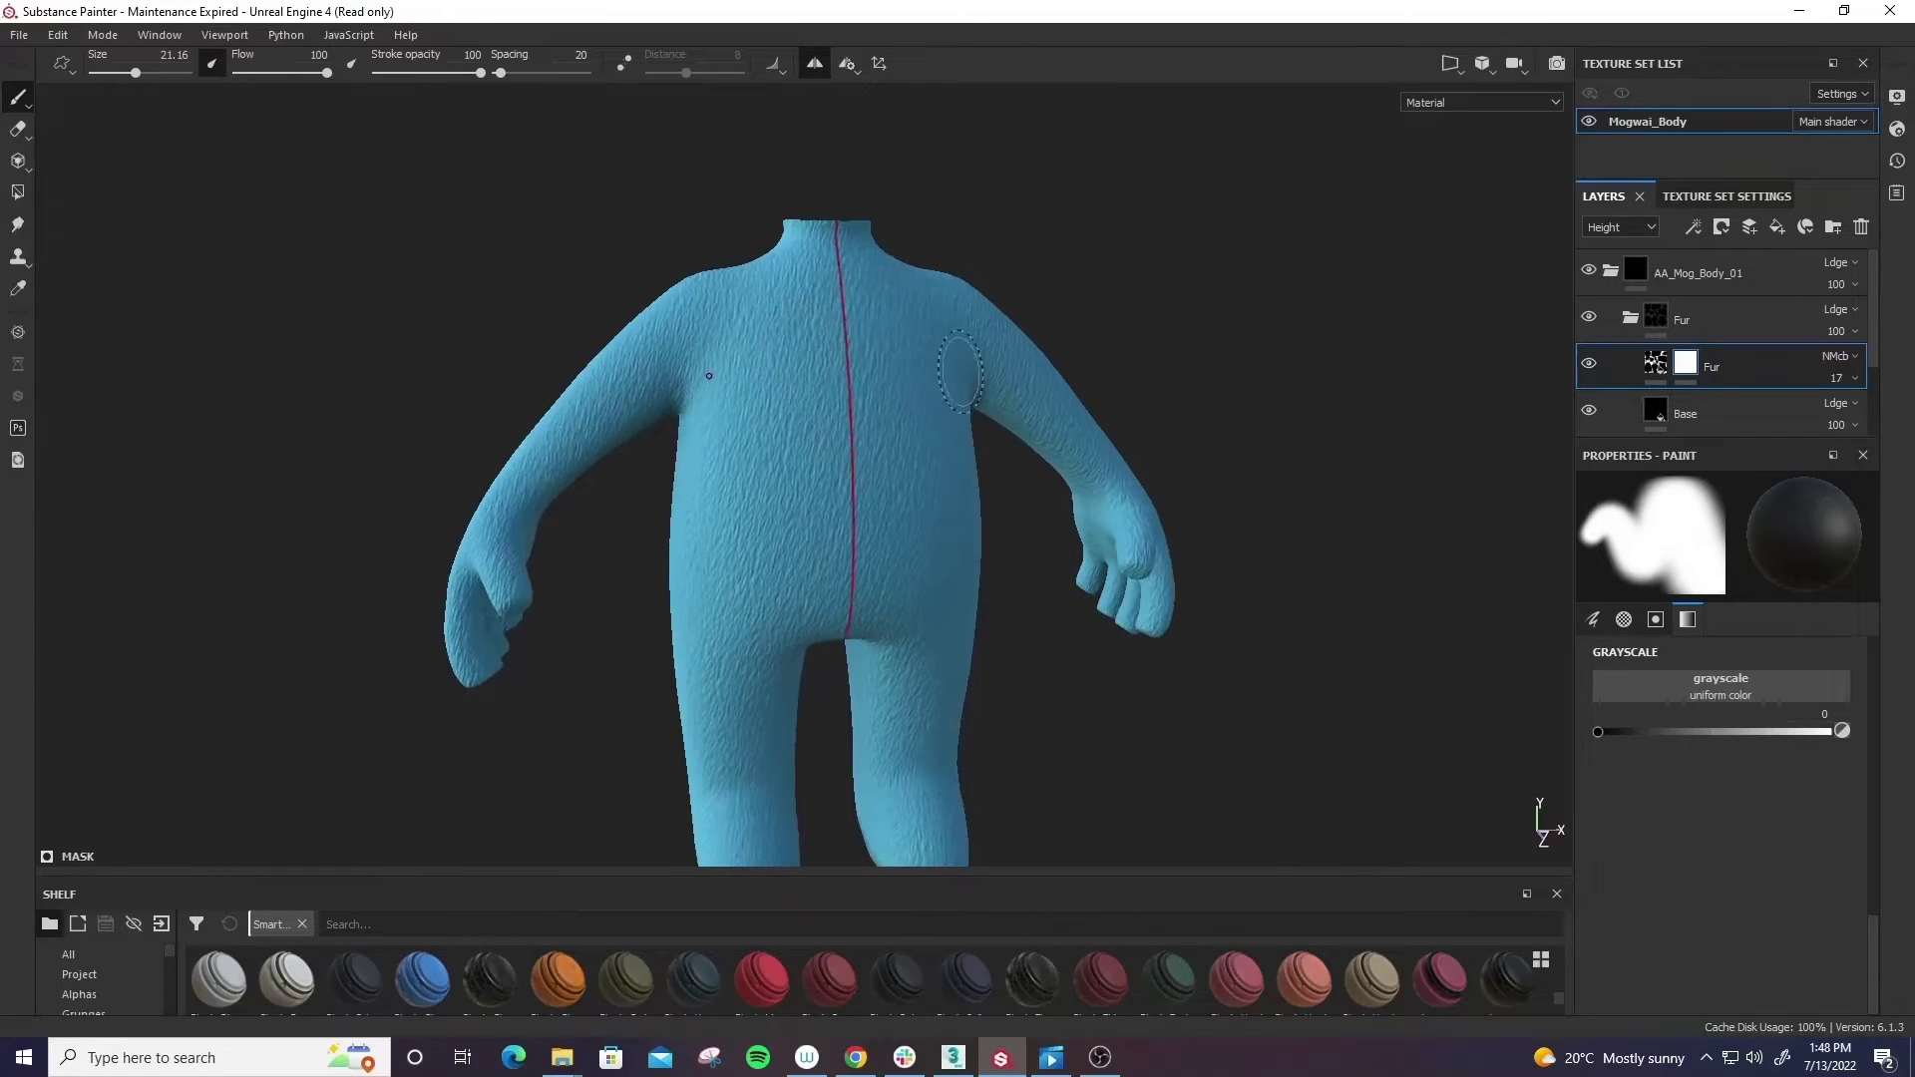
pyautogui.scroll(2, 838, 383)
pyautogui.moveTo(759, 488); pyautogui.dragTo(894, 559)
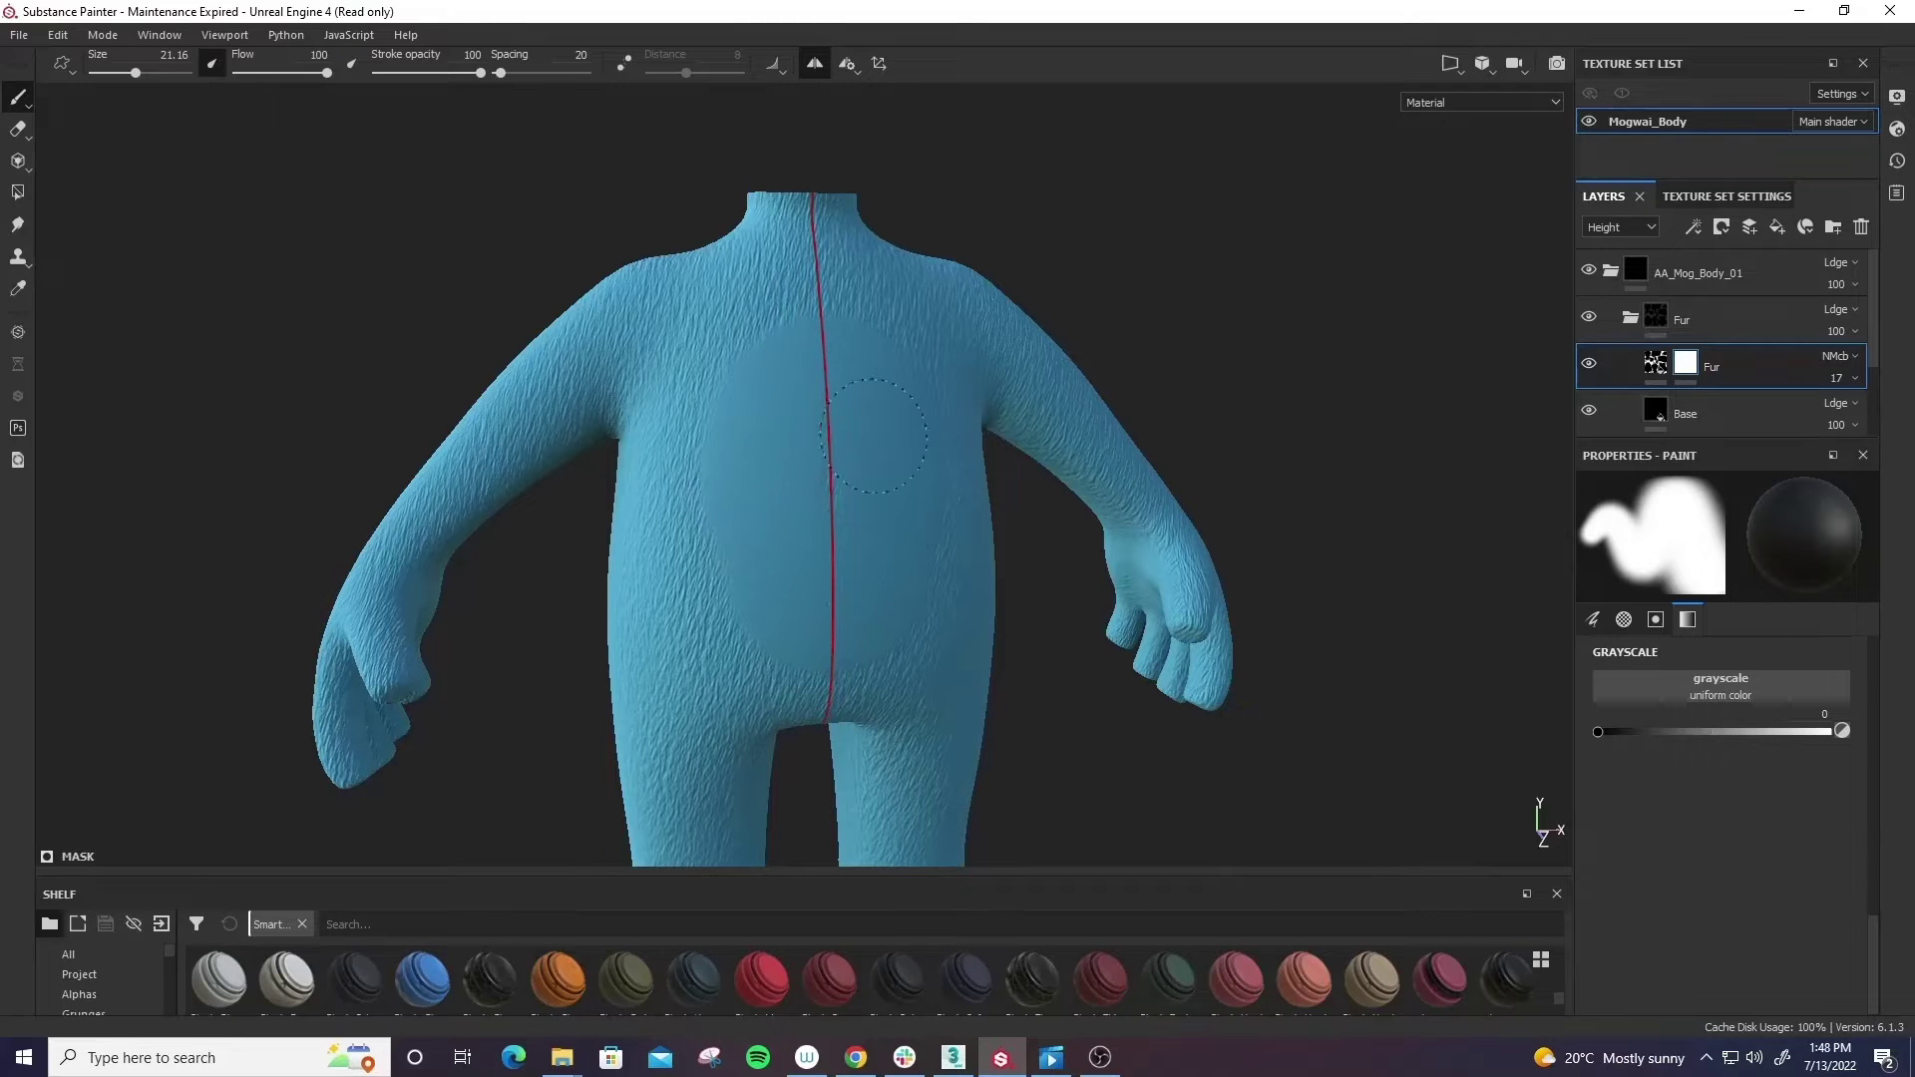
# - Mask the fur off both hands, including palms, thumbs and fingers, by painting the Fur layer's mask with grayscale 0
pyautogui.keyDown('alt'); pyautogui.moveTo(804, 620); pyautogui.dragTo(975, 429, button='middle'); pyautogui.keyUp('alt')
pyautogui.keyDown('alt'); pyautogui.moveTo(974, 429); pyautogui.dragTo(1062, 439); pyautogui.keyUp('alt')
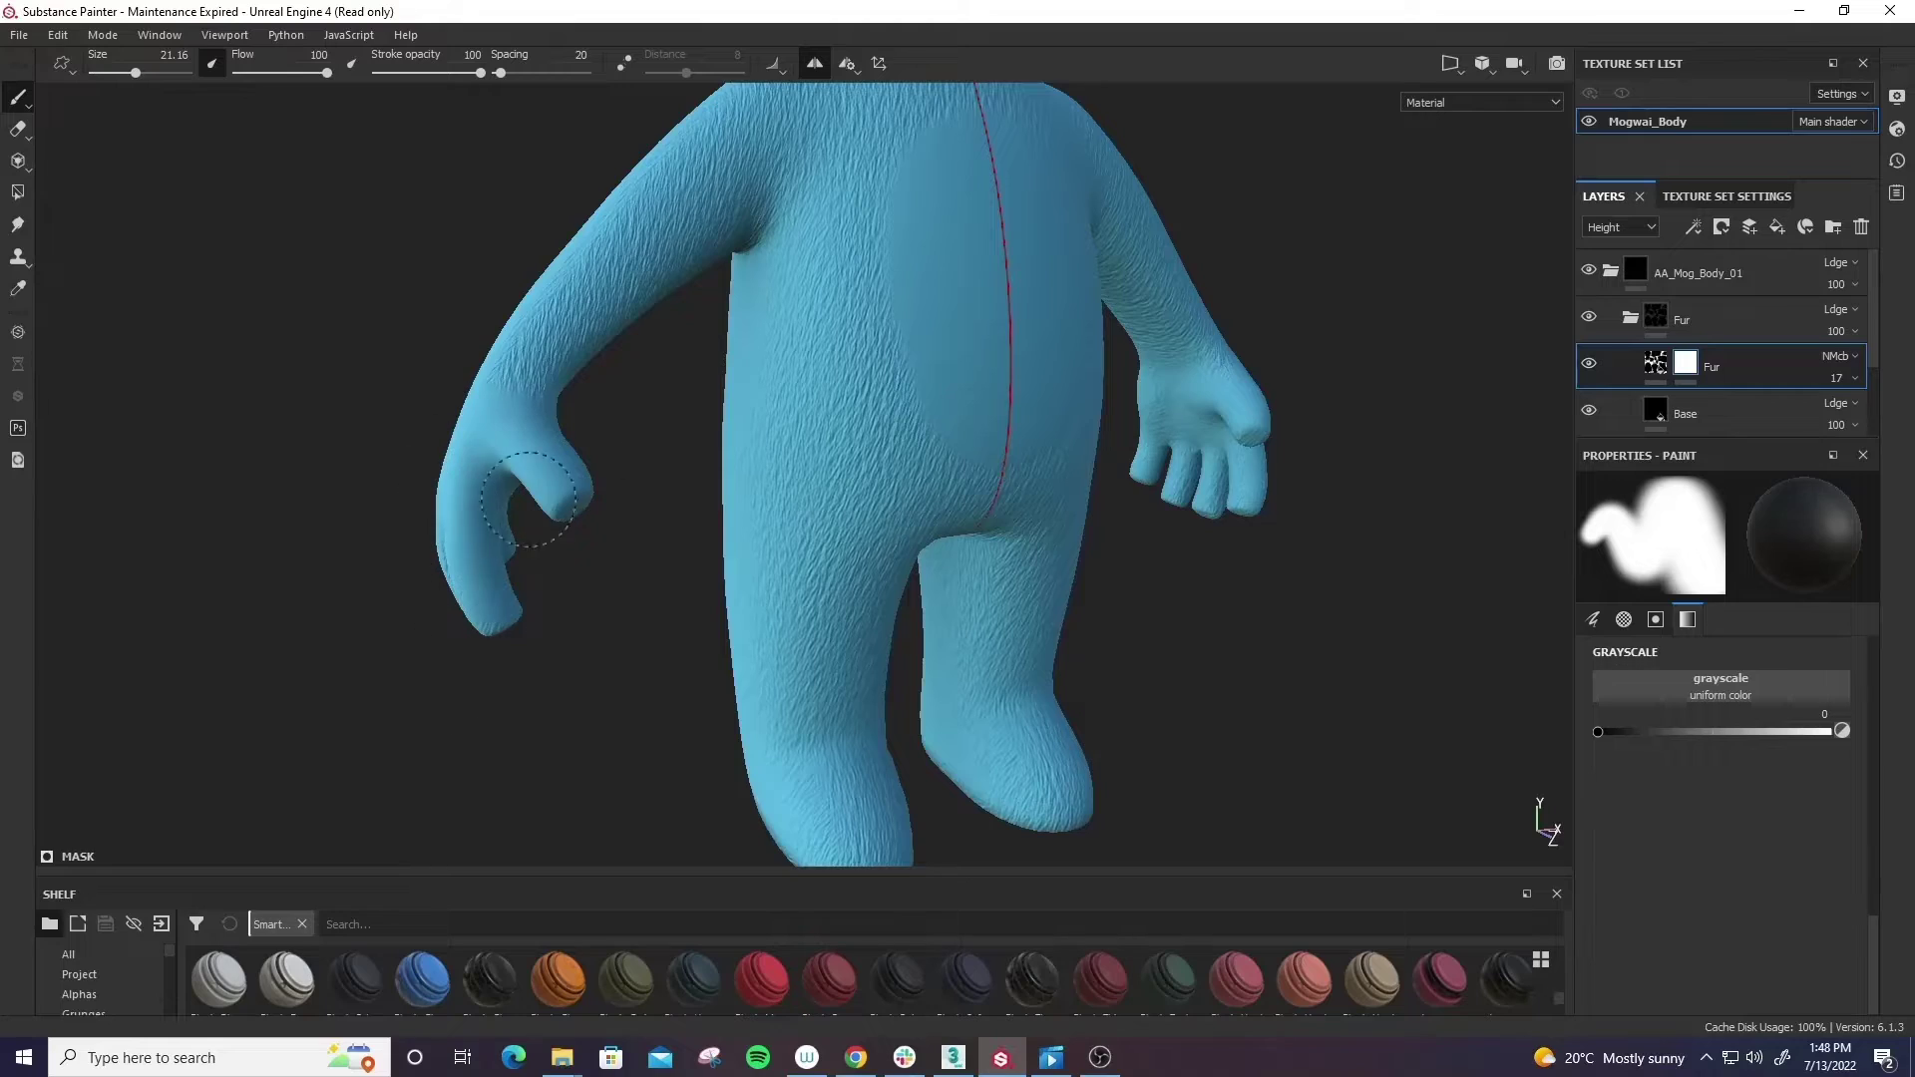
pyautogui.keyDown('alt'); pyautogui.moveTo(458, 664); pyautogui.dragTo(1077, 698); pyautogui.keyUp('alt')
pyautogui.scroll(2, 1077, 698)
pyautogui.moveTo(1321, 688); pyautogui.dragTo(1432, 578)
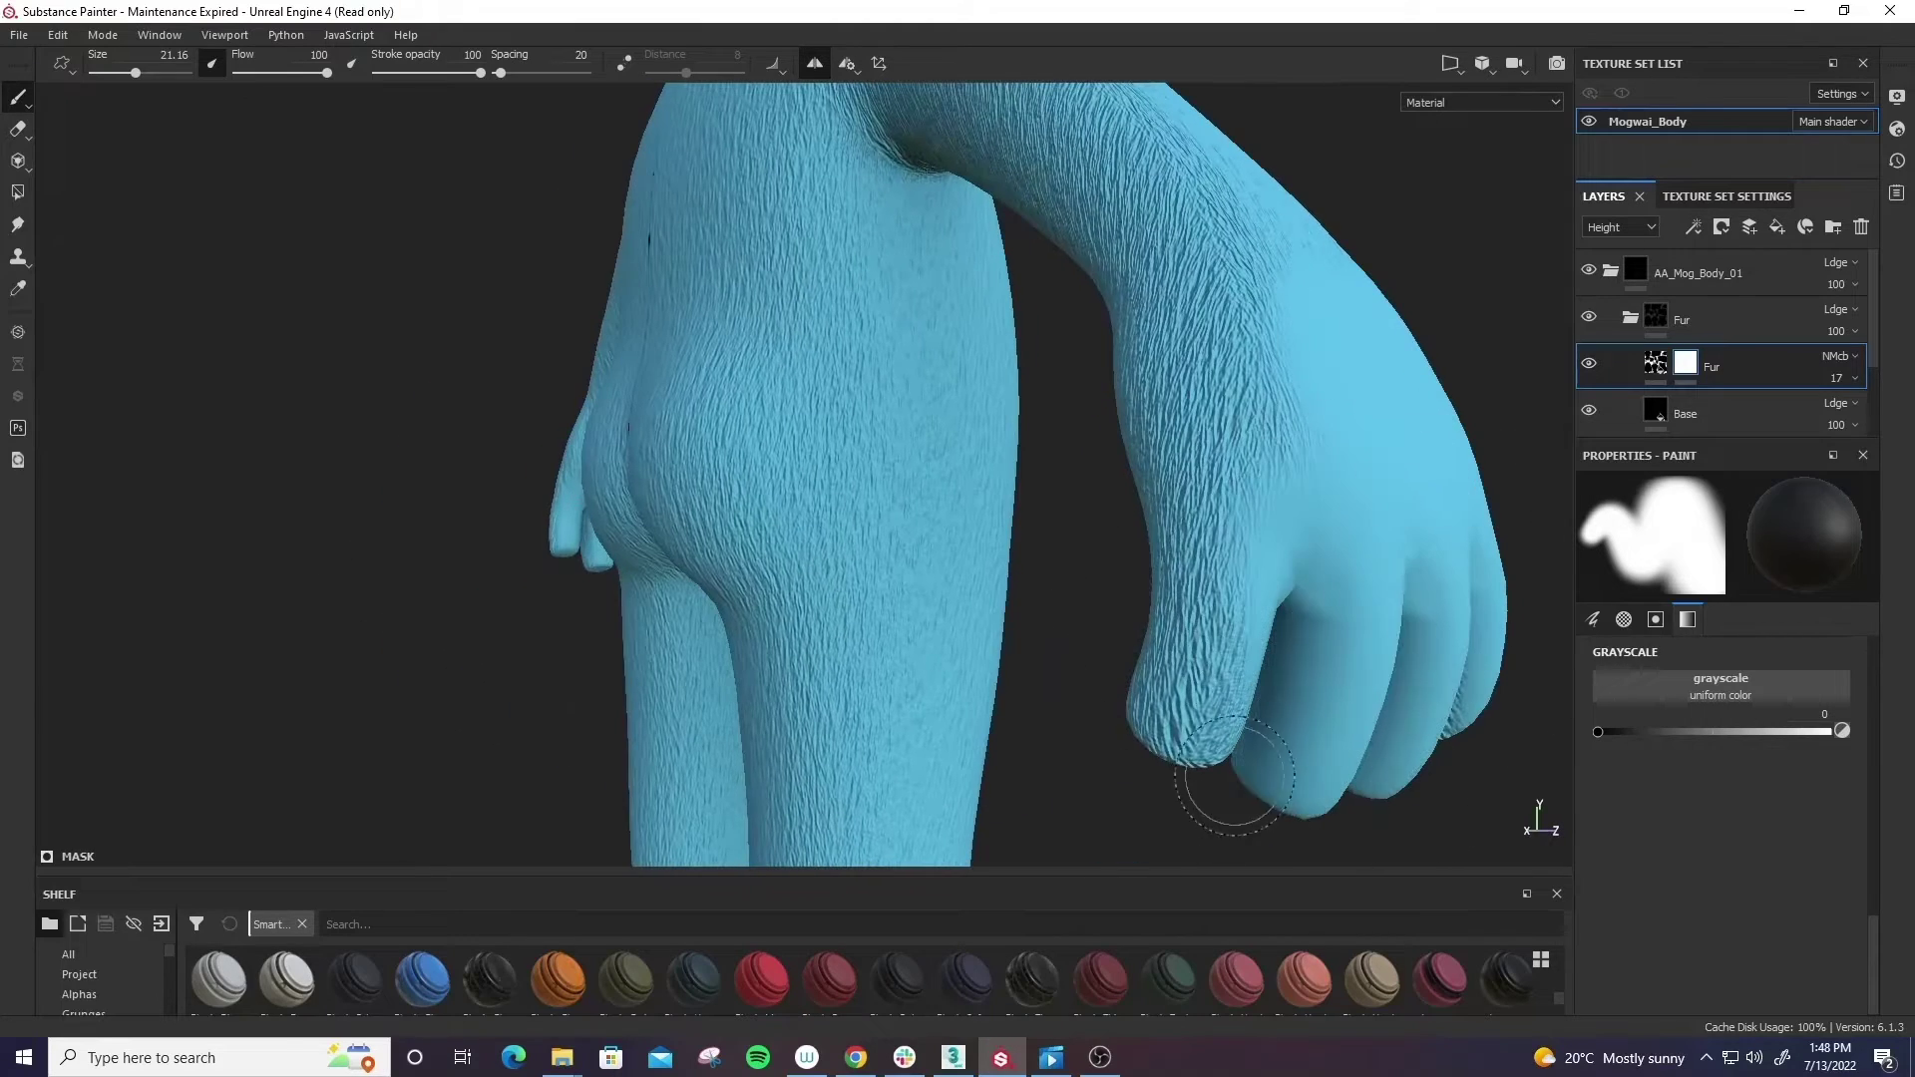
pyautogui.scroll(-2, 1095, 436)
pyautogui.moveTo(1231, 774)
pyautogui.keyDown('alt'); pyautogui.mouseDown()
pyautogui.moveTo(1095, 436)
pyautogui.moveTo(1338, 688)
pyautogui.mouseUp(); pyautogui.keyUp('alt')
pyautogui.keyDown('alt'); pyautogui.moveTo(1264, 748); pyautogui.dragTo(1486, 659); pyautogui.keyUp('alt')
pyautogui.scroll(2, 1229, 784)
pyautogui.keyDown('alt'); pyautogui.moveTo(1227, 783); pyautogui.dragTo(1258, 618); pyautogui.keyUp('alt')
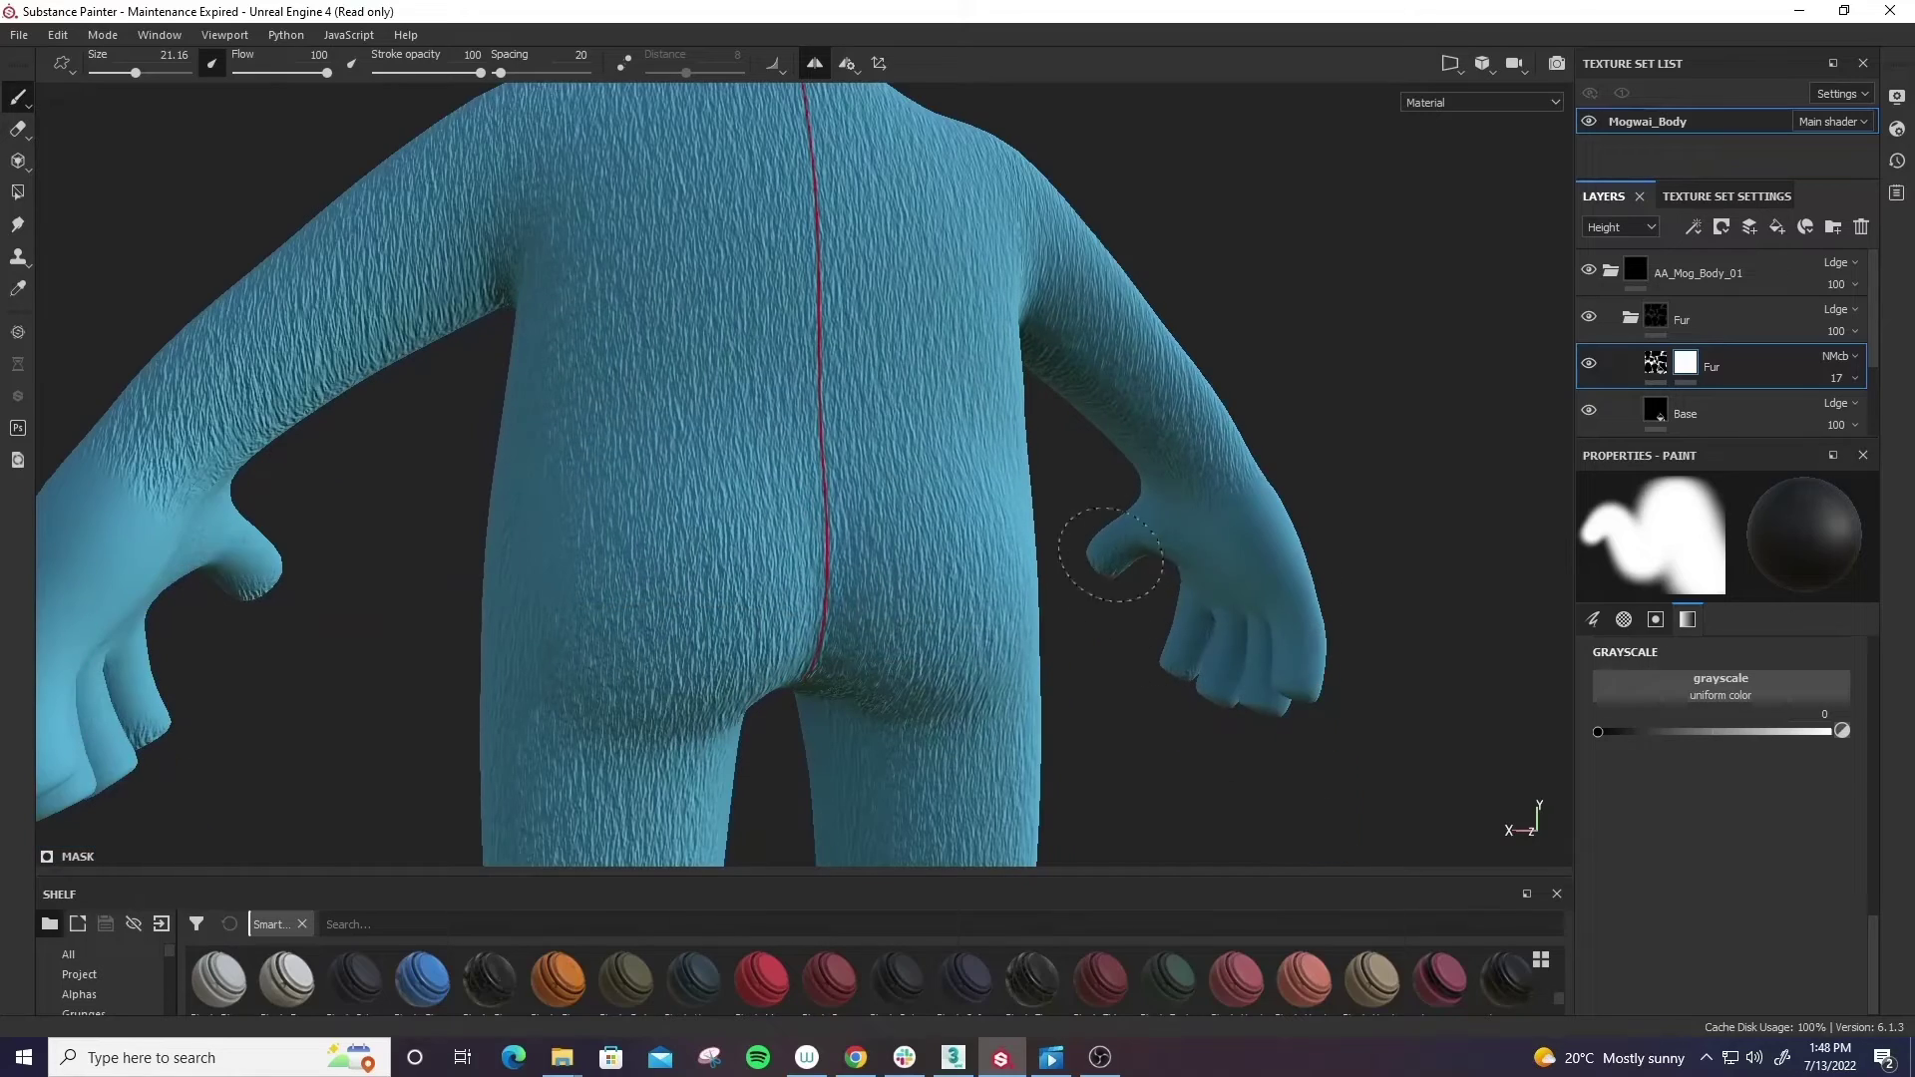
pyautogui.keyDown('alt'); pyautogui.moveTo(1200, 695); pyautogui.dragTo(1347, 688); pyautogui.keyUp('alt')
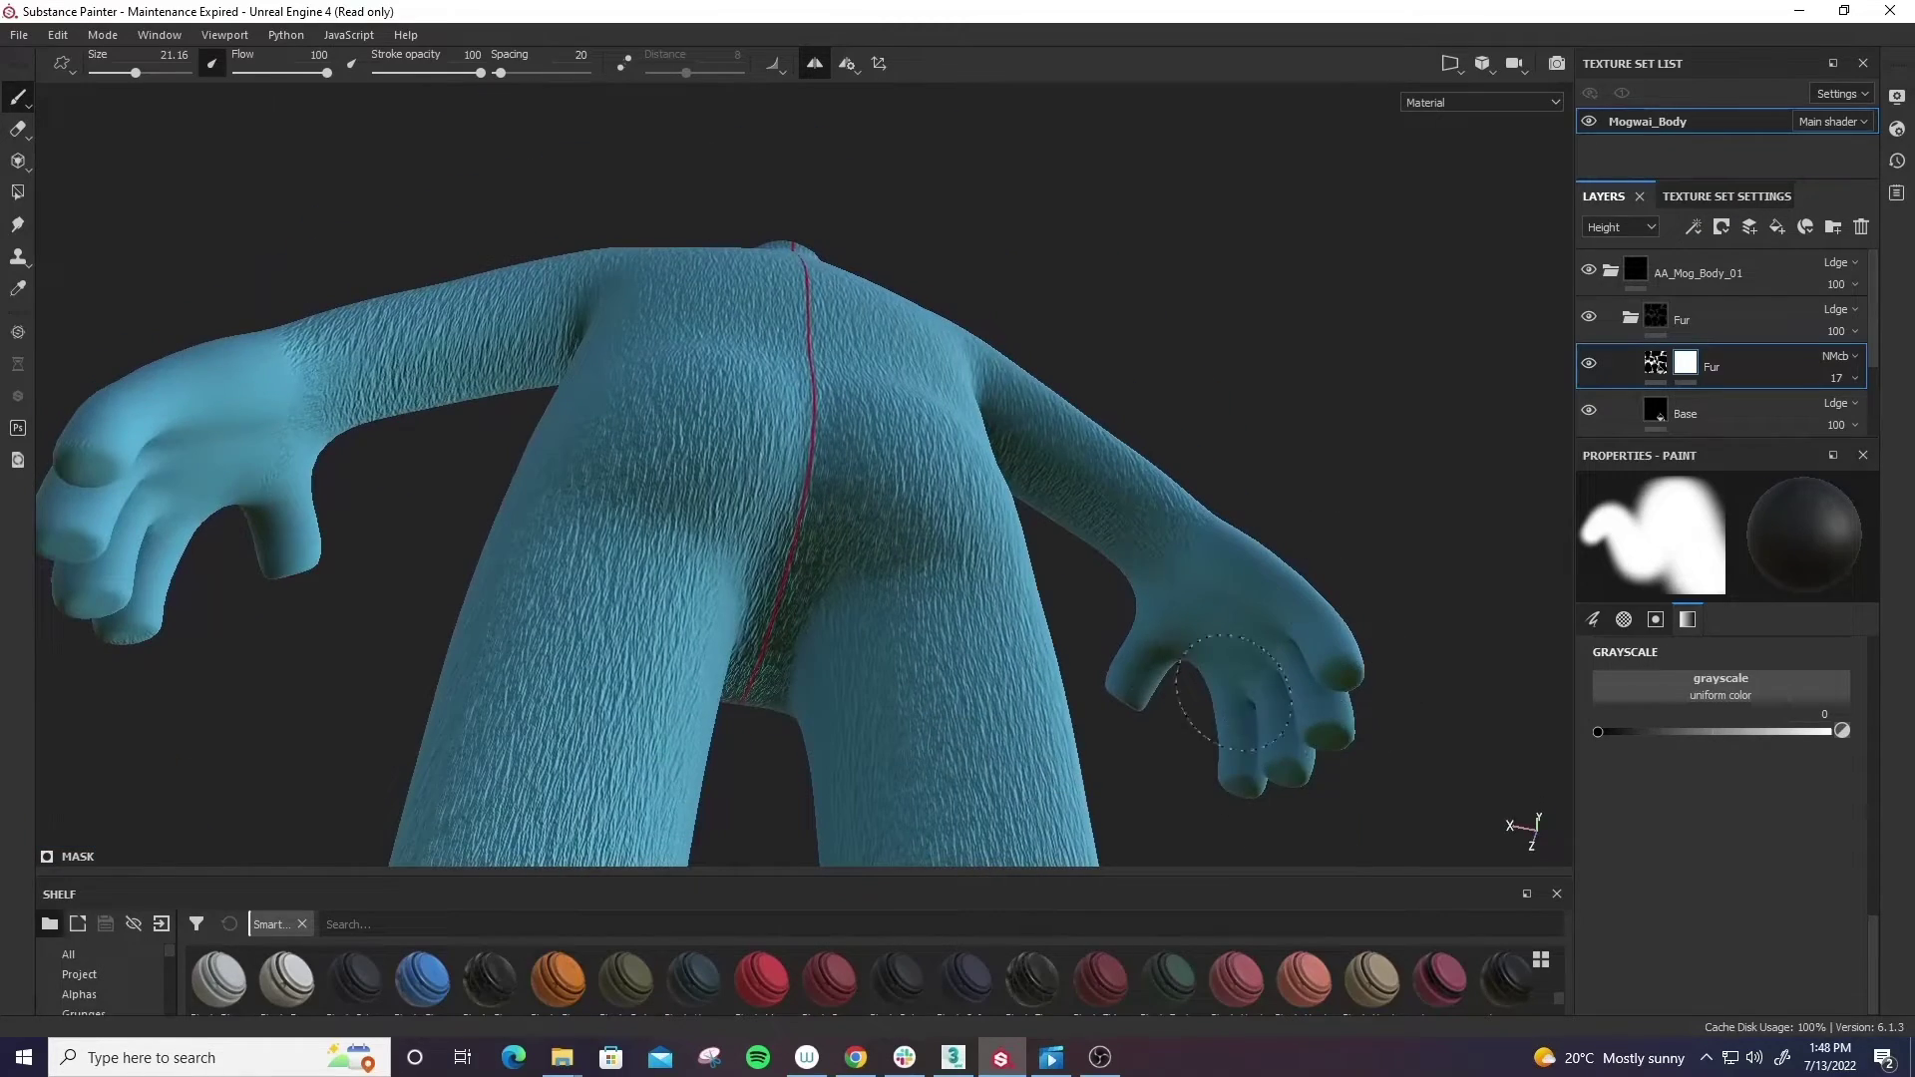
pyautogui.moveTo(1345, 536)
pyautogui.keyDown('alt'); pyautogui.mouseDown()
pyautogui.moveTo(718, 697)
pyautogui.moveTo(1167, 629)
pyautogui.moveTo(535, 641)
pyautogui.moveTo(262, 614)
pyautogui.moveTo(321, 596)
pyautogui.mouseUp(); pyautogui.keyUp('alt')
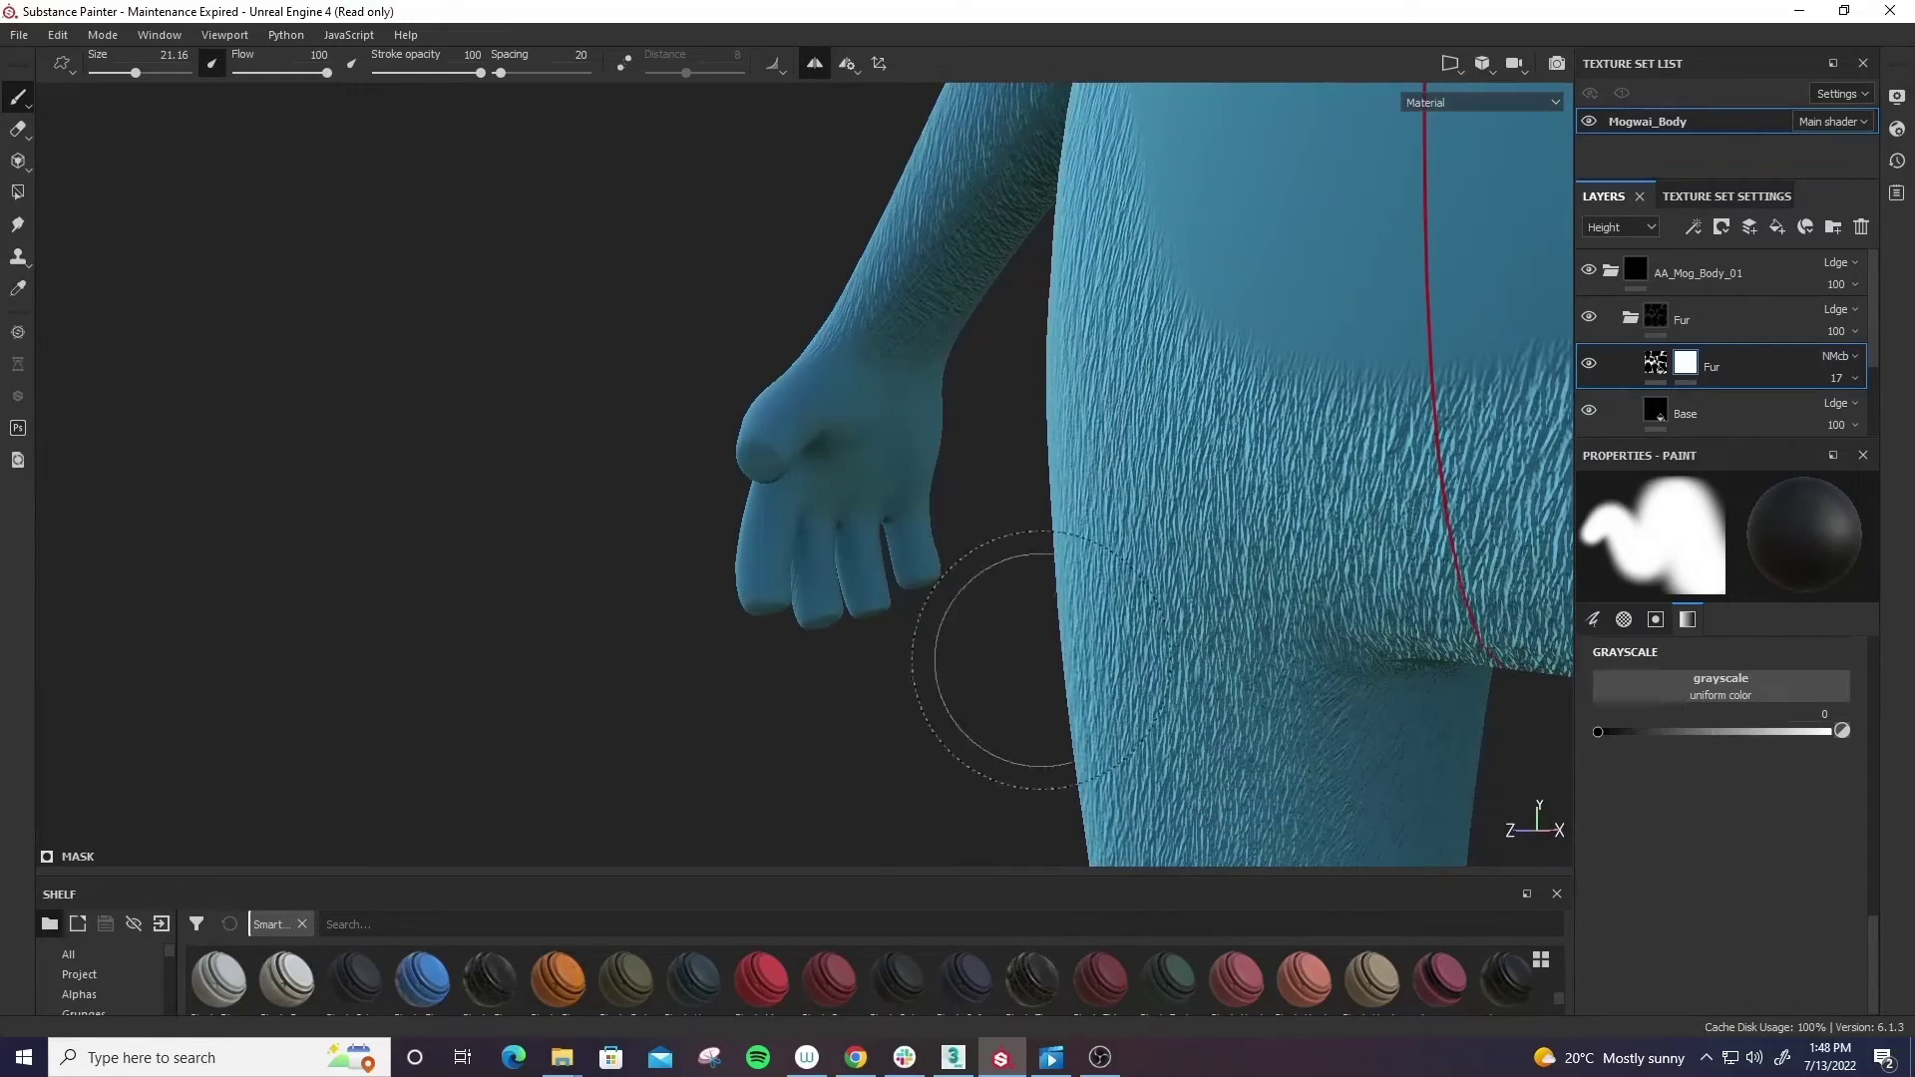
# - Mask the fur off both feet by painting the Fur layer's mask with grayscale 0
pyautogui.keyDown('alt'); pyautogui.moveTo(1097, 668); pyautogui.dragTo(862, 571); pyautogui.keyUp('alt')
pyautogui.scroll(-2, 818, 618)
pyautogui.keyDown('ctrl'); pyautogui.moveTo(720, 649); pyautogui.dragTo(750, 649, button='right'); pyautogui.keyUp('ctrl')
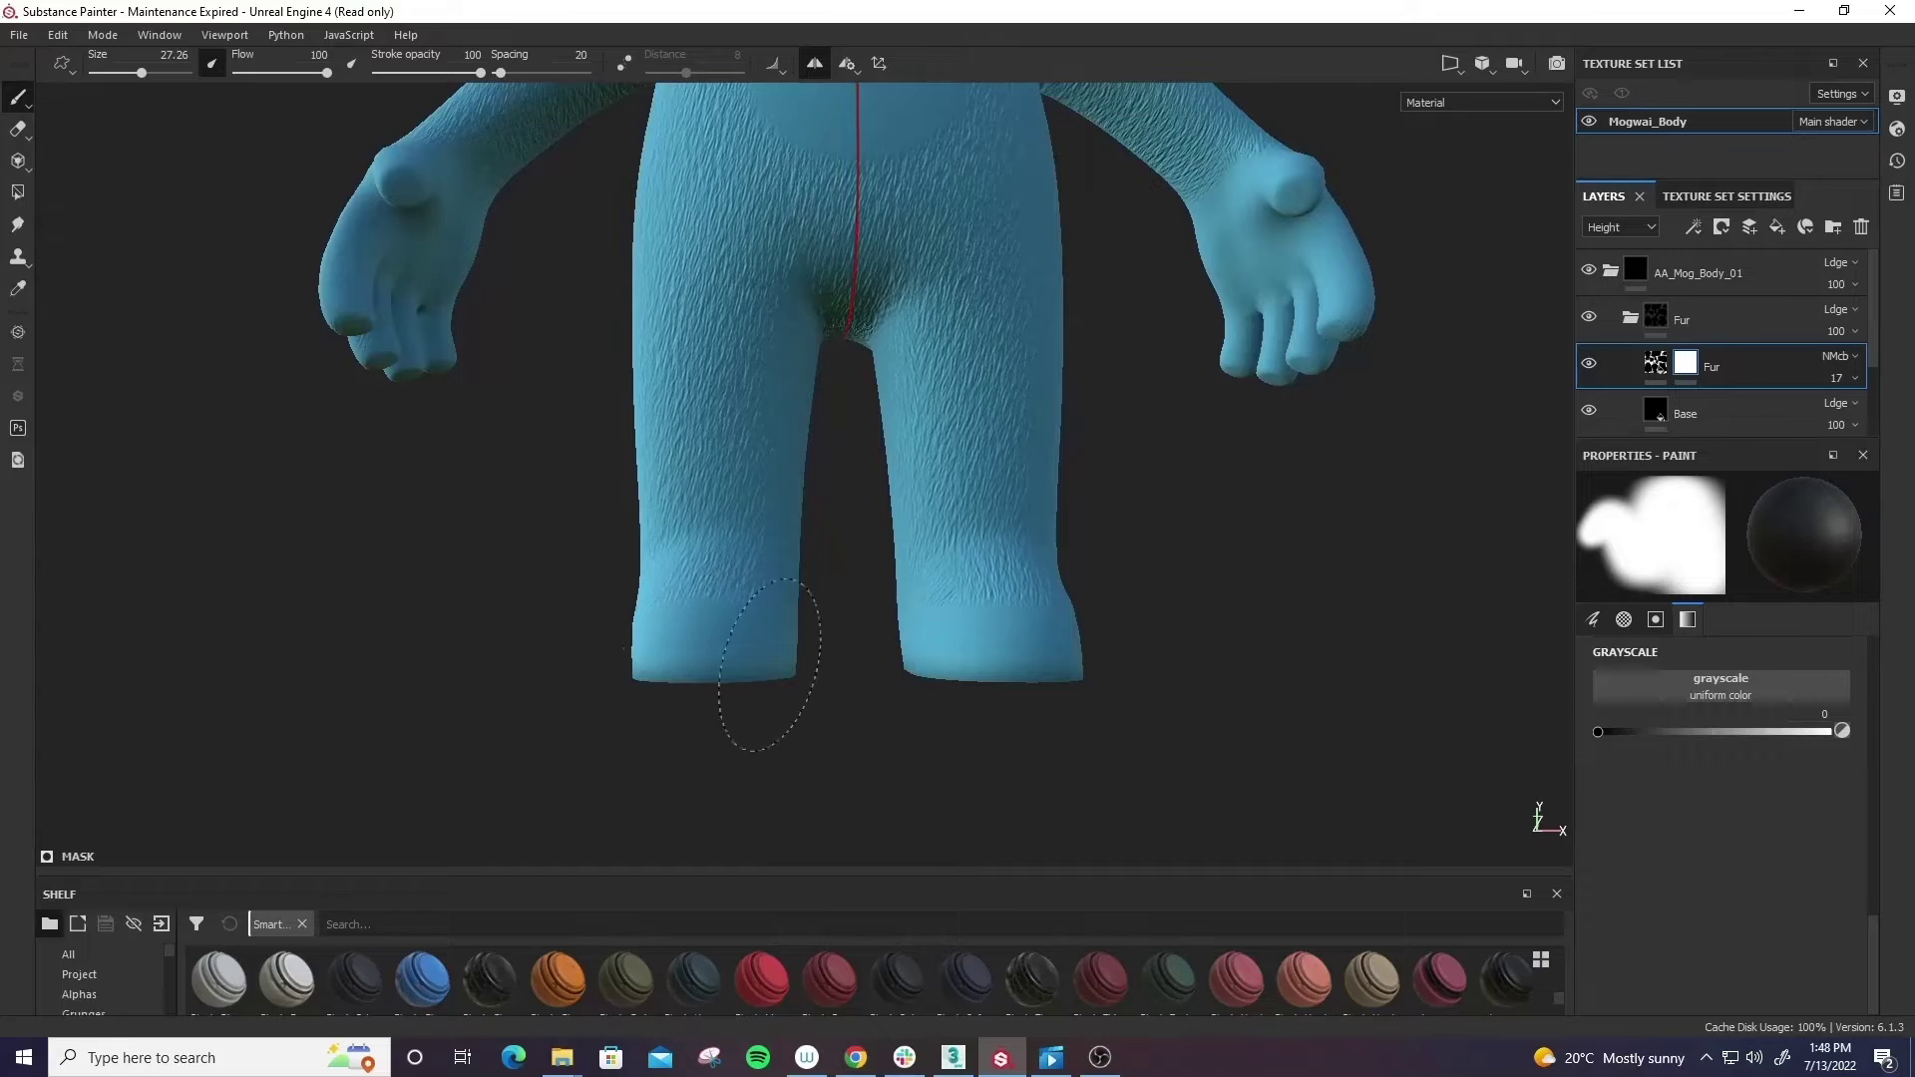
pyautogui.keyDown('alt'); pyautogui.moveTo(812, 592); pyautogui.dragTo(937, 652); pyautogui.keyUp('alt')
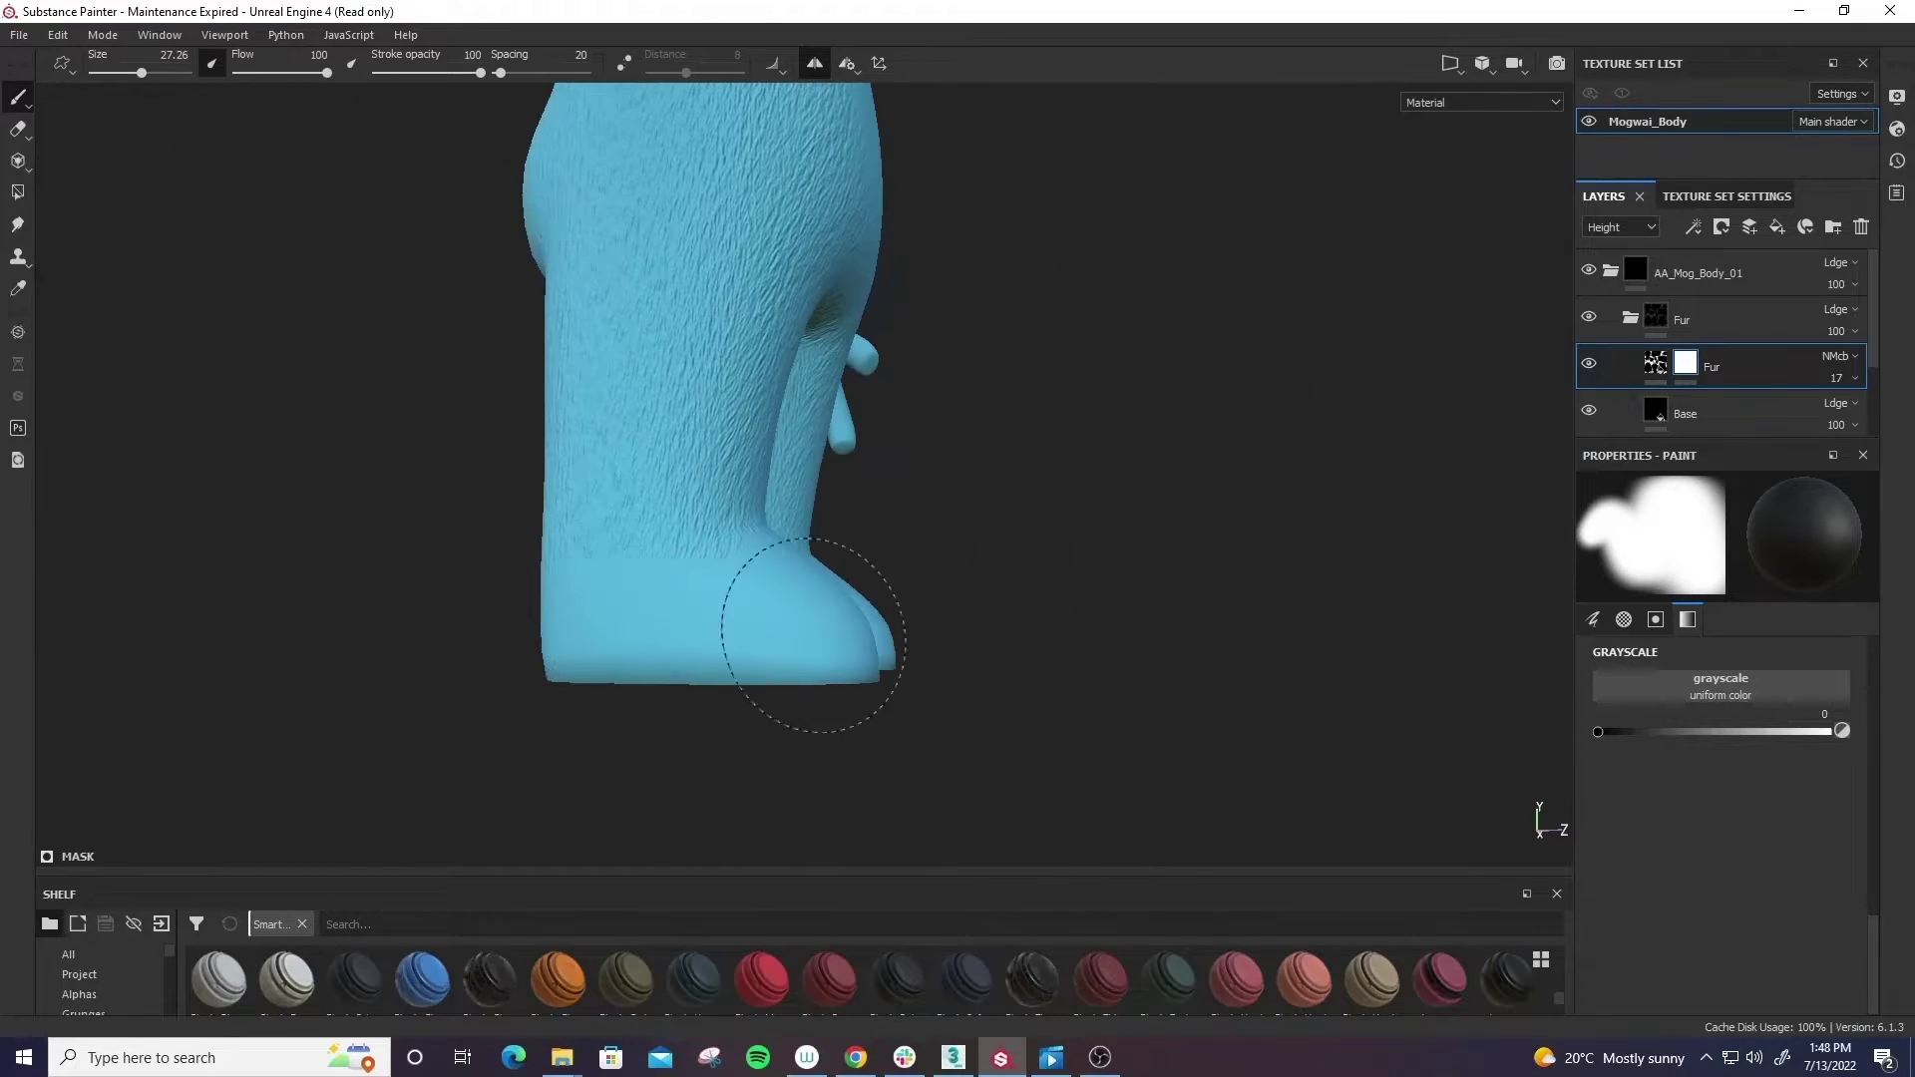
pyautogui.moveTo(822, 634); pyautogui.dragTo(710, 635)
pyautogui.moveTo(718, 638)
pyautogui.keyDown('alt'); pyautogui.mouseDown()
pyautogui.moveTo(1421, 703)
pyautogui.moveTo(514, 645)
pyautogui.mouseUp(); pyautogui.keyUp('alt')
pyautogui.moveTo(407, 725)
pyautogui.keyDown('alt'); pyautogui.mouseDown()
pyautogui.moveTo(1360, 727)
pyautogui.moveTo(793, 661)
pyautogui.moveTo(512, 791)
pyautogui.mouseUp(); pyautogui.keyUp('alt')
# - Examine the masked fur from all sides, covering the legs, hands, belly, shoulders, arms and back
pyautogui.moveTo(851, 765)
pyautogui.keyDown('alt'); pyautogui.mouseDown()
pyautogui.moveTo(834, 568)
pyautogui.moveTo(1050, 565)
pyautogui.moveTo(1038, 312)
pyautogui.moveTo(1133, 405)
pyautogui.moveTo(1424, 542)
pyautogui.mouseUp(); pyautogui.keyUp('alt')
pyautogui.scroll(-3, 1396, 519)
pyautogui.keyDown('alt'); pyautogui.moveTo(1306, 446); pyautogui.dragTo(1276, 588); pyautogui.keyUp('alt')
pyautogui.keyDown('shift'); pyautogui.moveTo(1275, 588); pyautogui.dragTo(1333, 834, button='right'); pyautogui.keyUp('shift')
pyautogui.moveTo(1096, 547)
pyautogui.keyDown('alt'); pyautogui.mouseDown()
pyautogui.moveTo(1195, 554)
pyautogui.moveTo(1128, 556)
pyautogui.mouseUp(); pyautogui.keyUp('alt')
pyautogui.keyDown('shift'); pyautogui.moveTo(1187, 588); pyautogui.dragTo(1334, 631, button='right'); pyautogui.keyUp('shift')
pyautogui.keyDown('alt'); pyautogui.moveTo(1184, 556); pyautogui.dragTo(1184, 634, button='middle'); pyautogui.keyUp('alt')
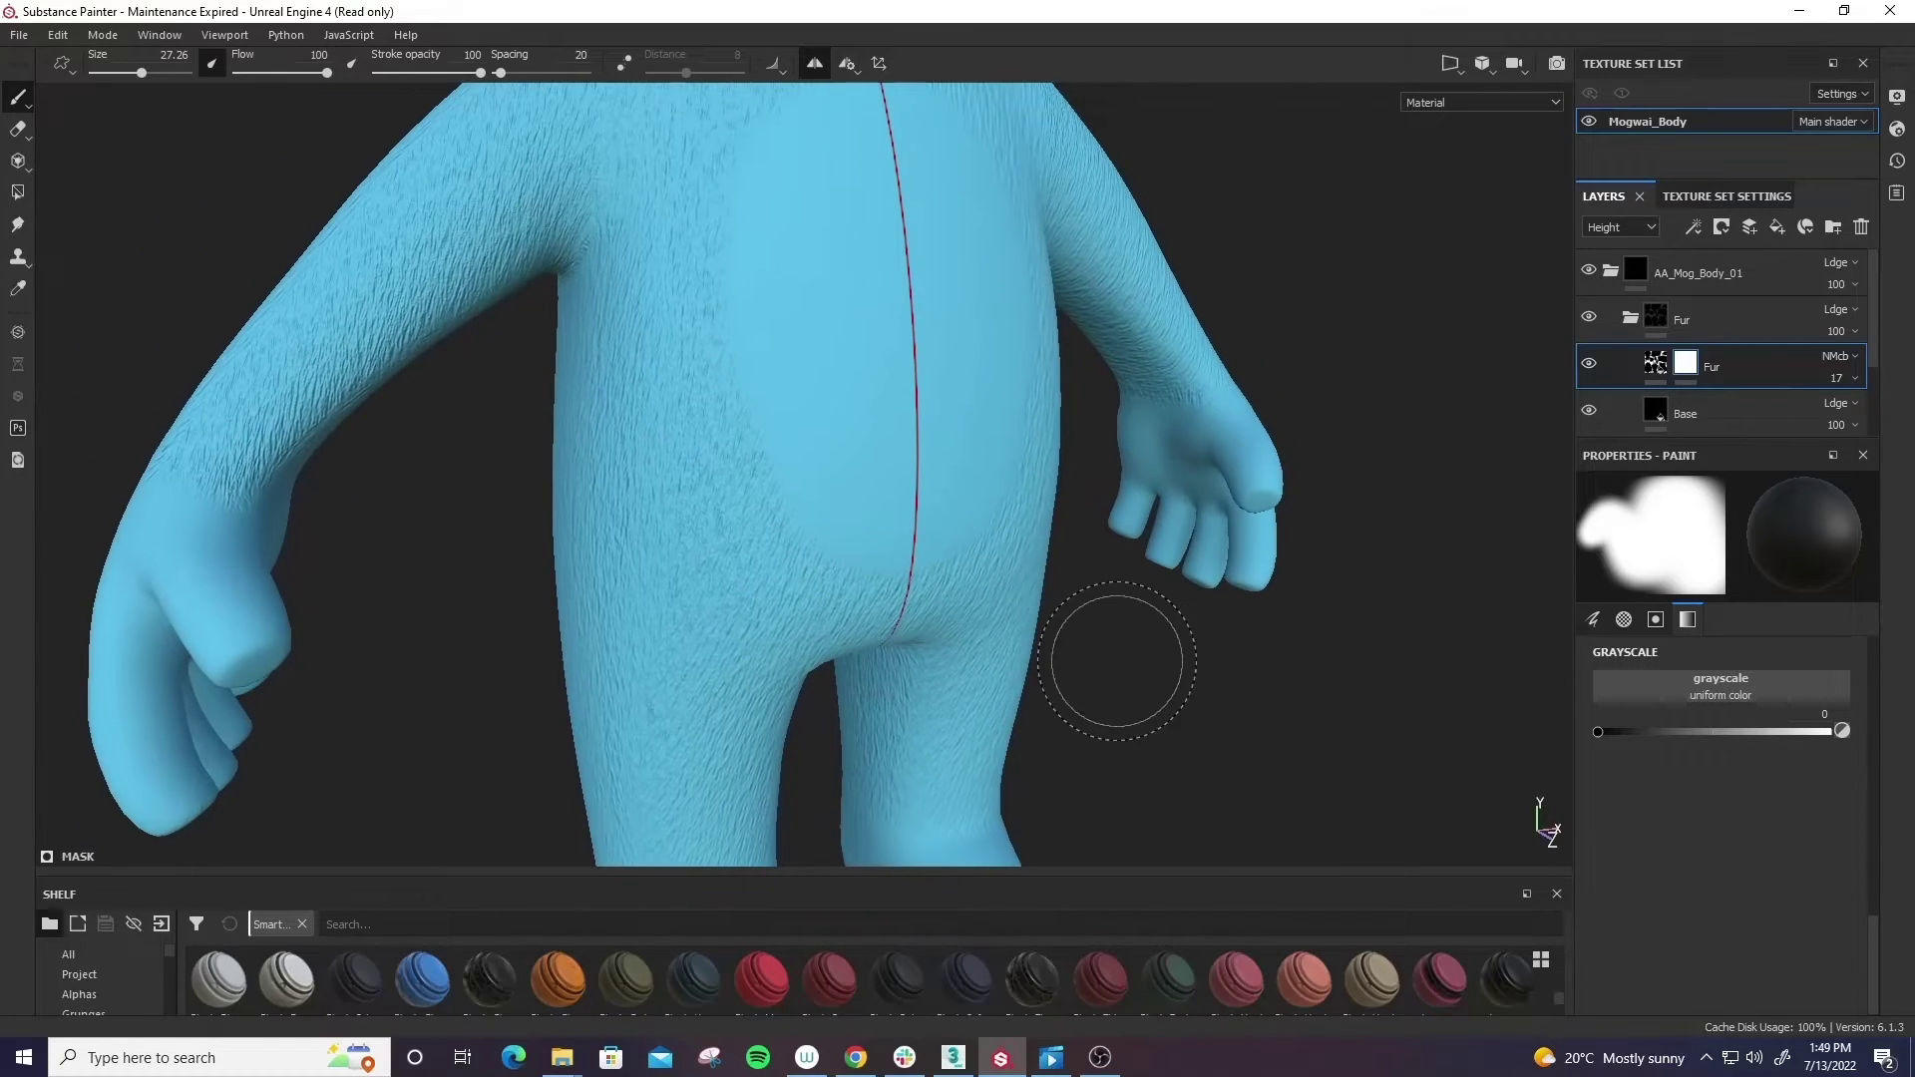
pyautogui.keyDown('alt'); pyautogui.moveTo(618, 215); pyautogui.dragTo(641, 556, button='middle'); pyautogui.keyUp('alt')
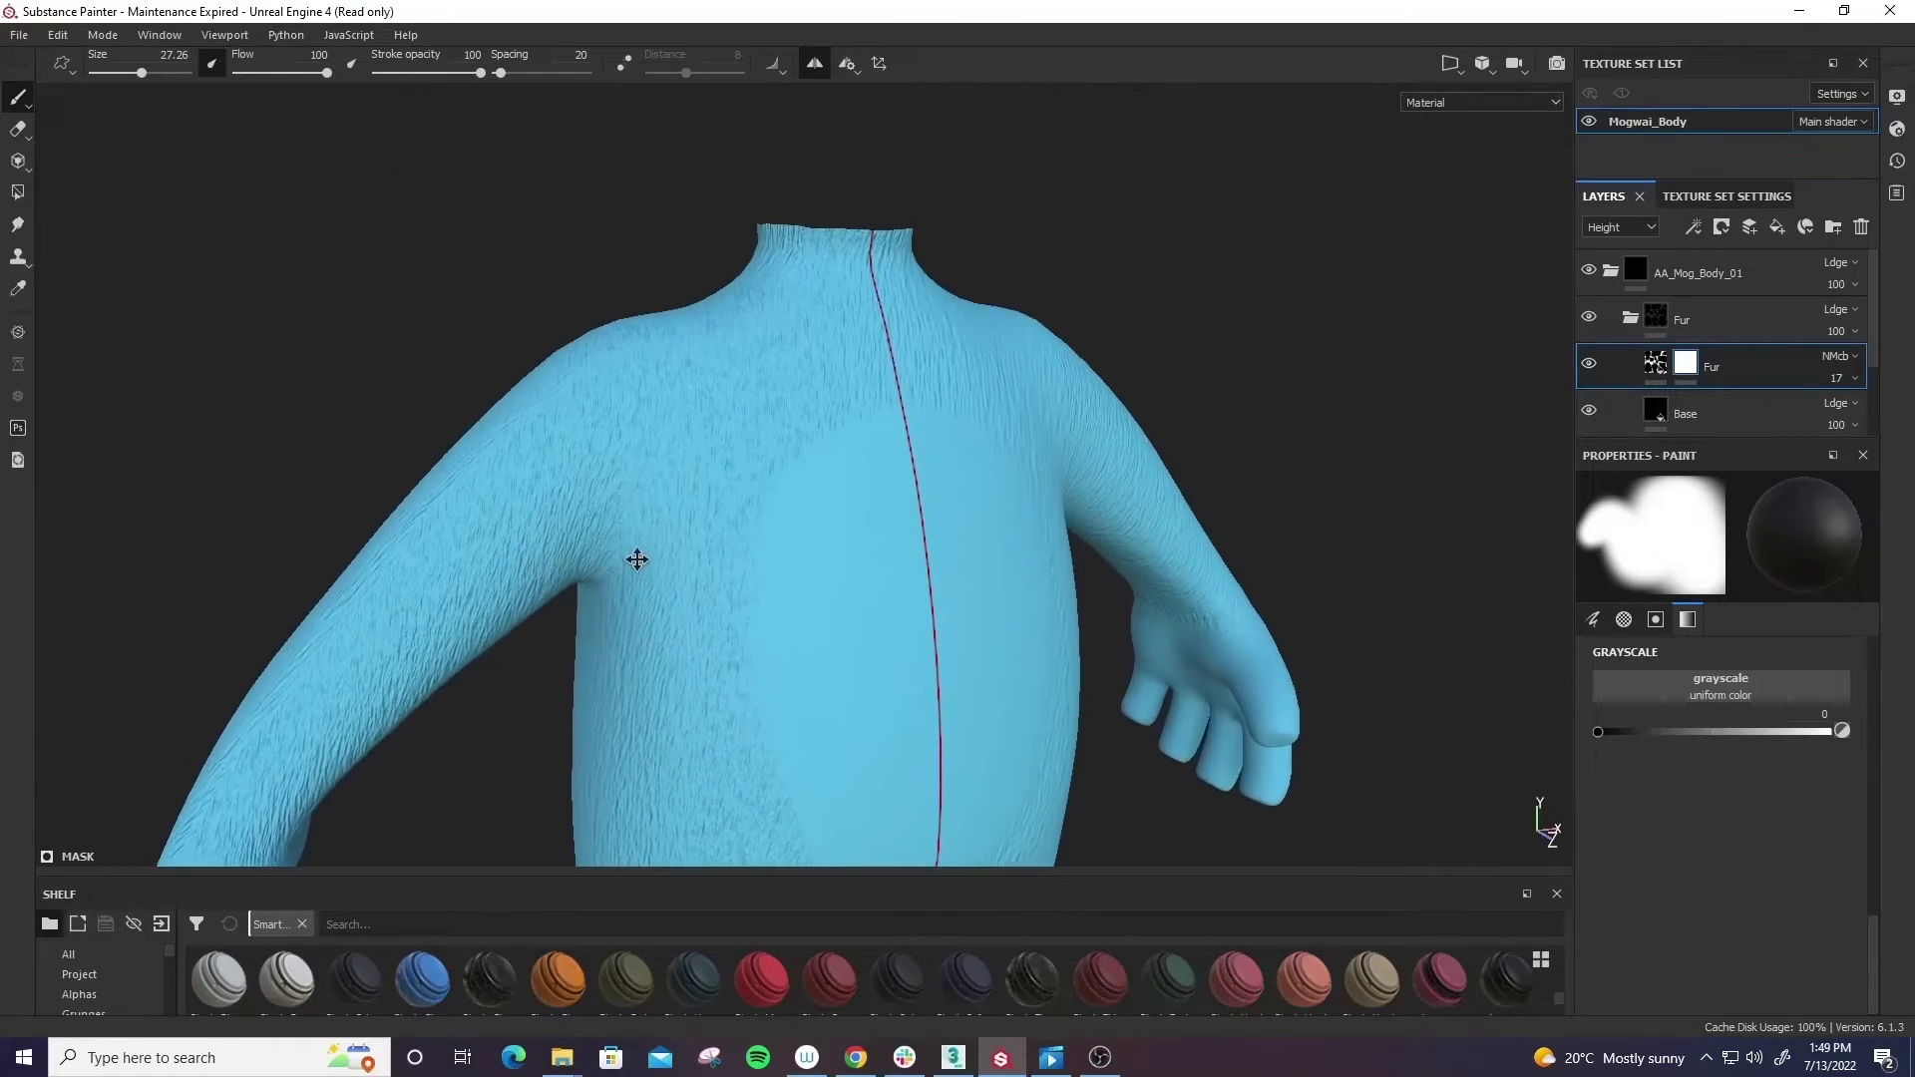
pyautogui.keyDown('alt'); pyautogui.moveTo(802, 467); pyautogui.dragTo(1239, 521); pyautogui.keyUp('alt')
pyautogui.keyDown('shift'); pyautogui.moveTo(1109, 513); pyautogui.dragTo(1129, 509, button='right'); pyautogui.keyUp('shift')
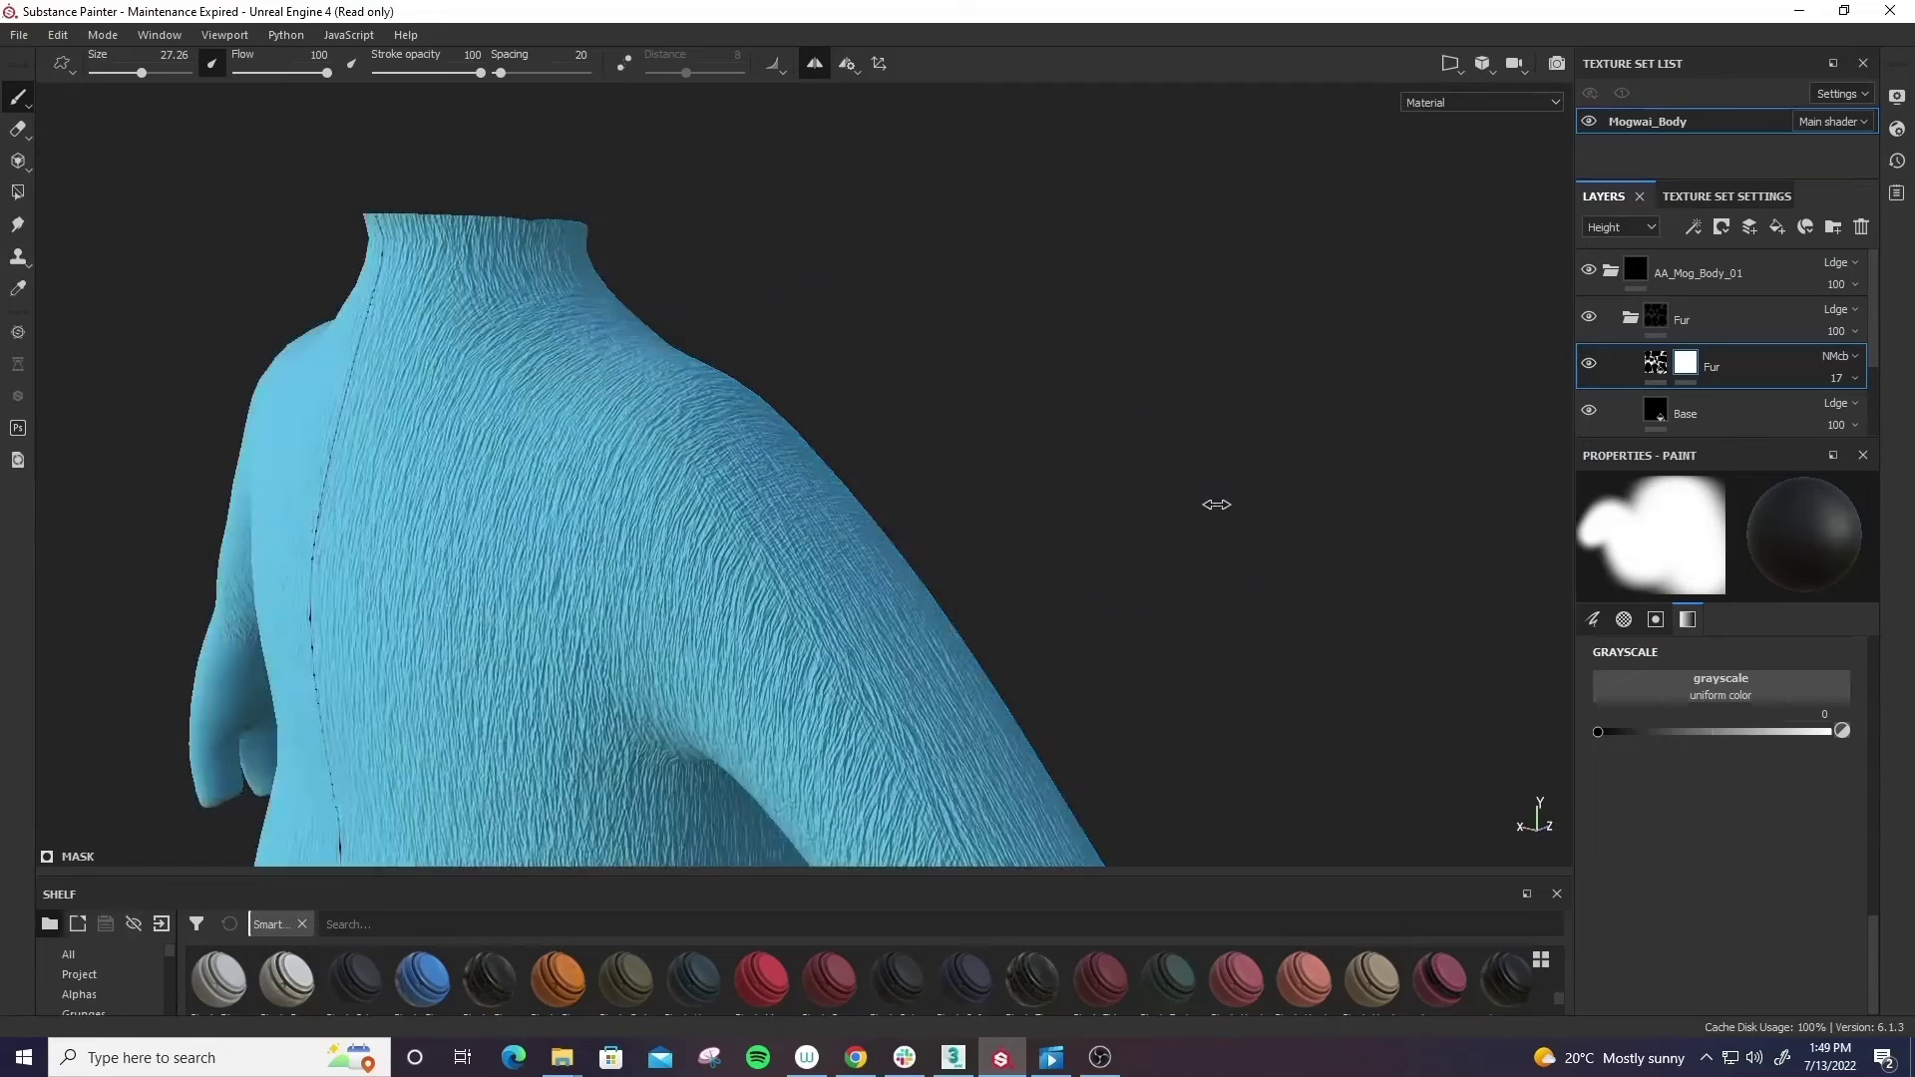
pyautogui.moveTo(1192, 505)
pyautogui.keyDown('alt'); pyautogui.mouseDown()
pyautogui.moveTo(874, 570)
pyautogui.moveTo(415, 543)
pyautogui.mouseUp(); pyautogui.keyUp('alt')
pyautogui.keyDown('alt'); pyautogui.moveTo(1082, 653); pyautogui.dragTo(970, 526, button='middle'); pyautogui.keyUp('alt')
pyautogui.keyDown('alt'); pyautogui.moveTo(971, 525); pyautogui.dragTo(1092, 538); pyautogui.keyUp('alt')
pyautogui.keyDown('alt'); pyautogui.moveTo(1226, 558); pyautogui.dragTo(1276, 700, button='right'); pyautogui.keyUp('alt')
pyautogui.moveTo(1275, 700)
pyautogui.keyDown('alt'); pyautogui.mouseDown()
pyautogui.moveTo(1218, 624)
pyautogui.moveTo(572, 590)
pyautogui.moveTo(1316, 596)
pyautogui.moveTo(1305, 572)
pyautogui.mouseUp(); pyautogui.keyUp('alt')
# - Turn off symmetry for painting and frame the whole body in the viewport
pyautogui.click(1610, 271)
pyautogui.click(1610, 272)
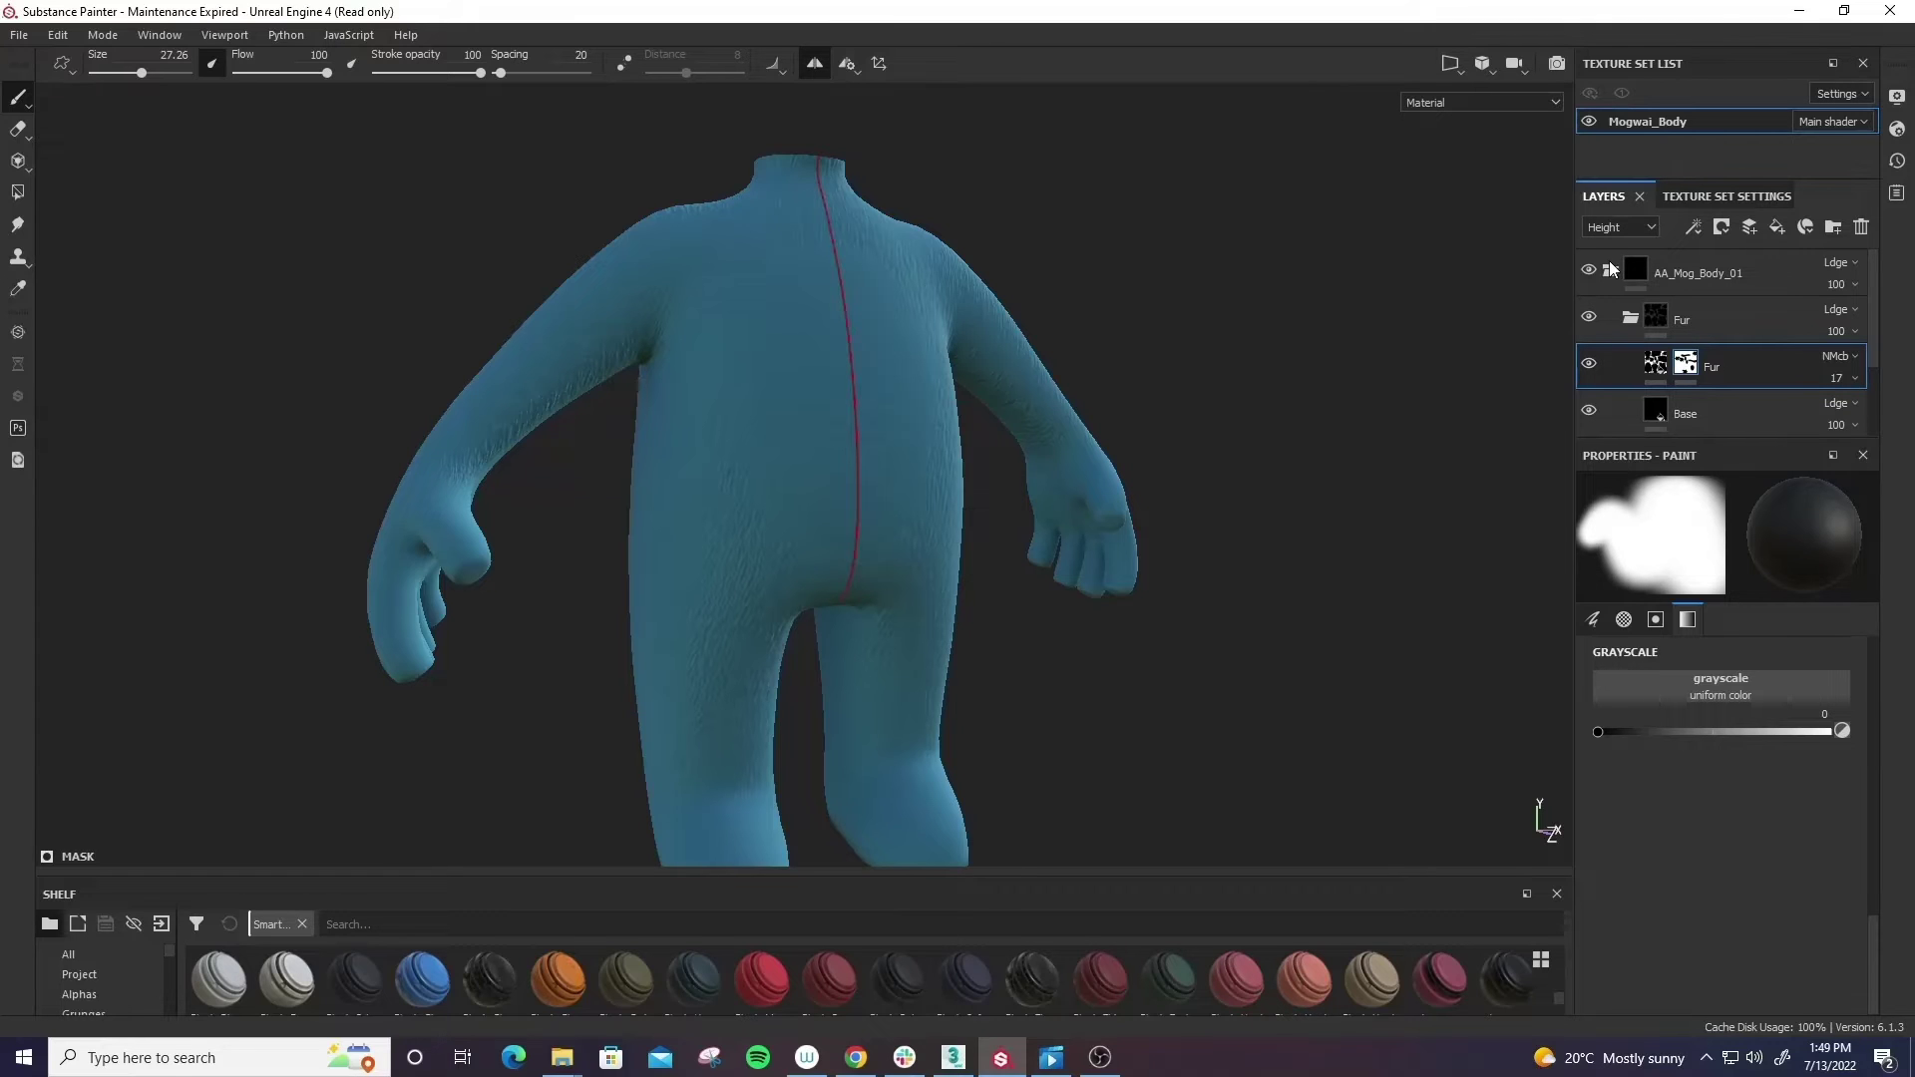
pyautogui.keyDown('alt'); pyautogui.moveTo(1183, 622); pyautogui.dragTo(1223, 641); pyautogui.keyUp('alt')
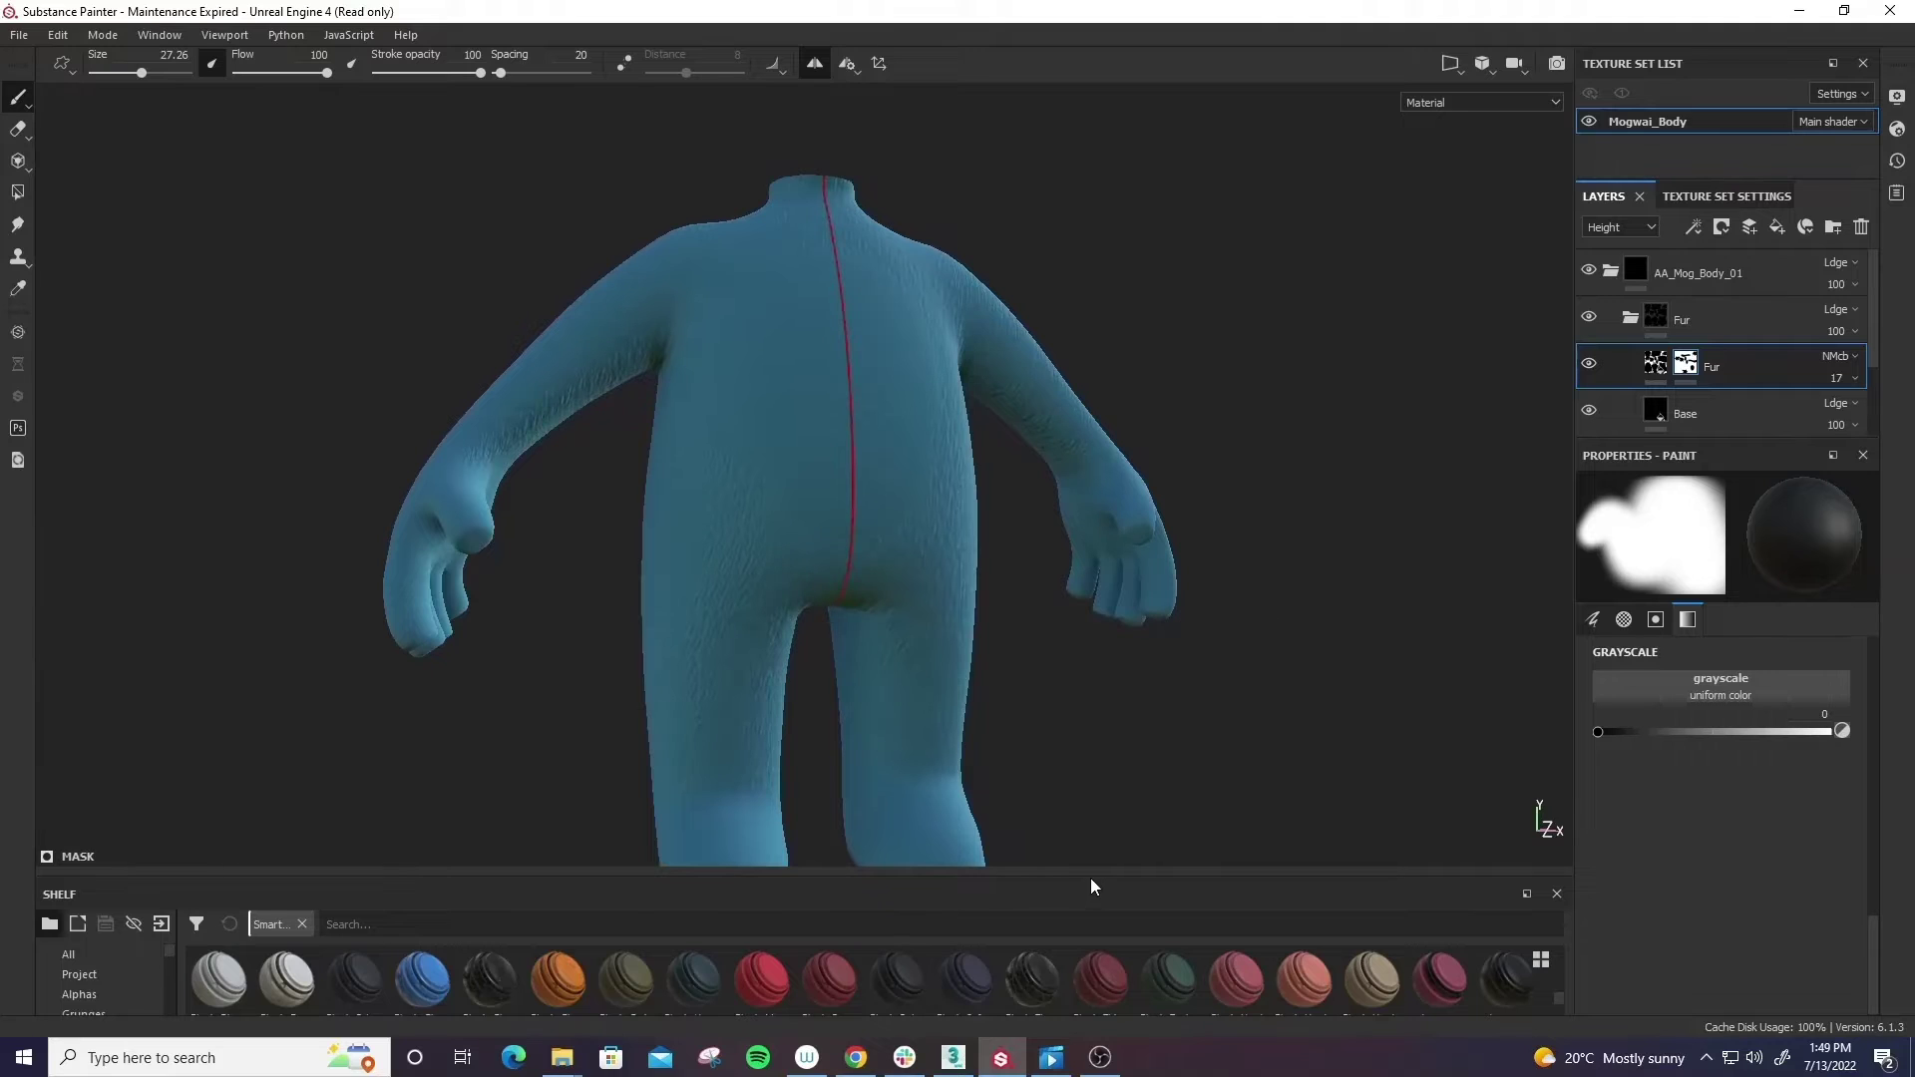
pyautogui.keyDown('alt'); pyautogui.moveTo(1180, 619); pyautogui.dragTo(1180, 587, button='middle'); pyautogui.keyUp('alt')
pyautogui.keyDown('alt'); pyautogui.moveTo(1180, 586); pyautogui.dragTo(1248, 671); pyautogui.keyUp('alt')
pyautogui.keyDown('alt'); pyautogui.moveTo(1248, 671); pyautogui.dragTo(1187, 484, button='right'); pyautogui.keyUp('alt')
pyautogui.click(826, 62)
pyautogui.keyDown('alt'); pyautogui.moveTo(1233, 394); pyautogui.dragTo(1239, 445, button='middle'); pyautogui.keyUp('alt')
pyautogui.keyDown('shift'); pyautogui.moveTo(1207, 467); pyautogui.dragTo(1333, 433, button='right'); pyautogui.keyUp('shift')
pyautogui.keyDown('alt'); pyautogui.moveTo(1355, 579); pyautogui.dragTo(1352, 564, button='middle'); pyautogui.keyUp('alt')
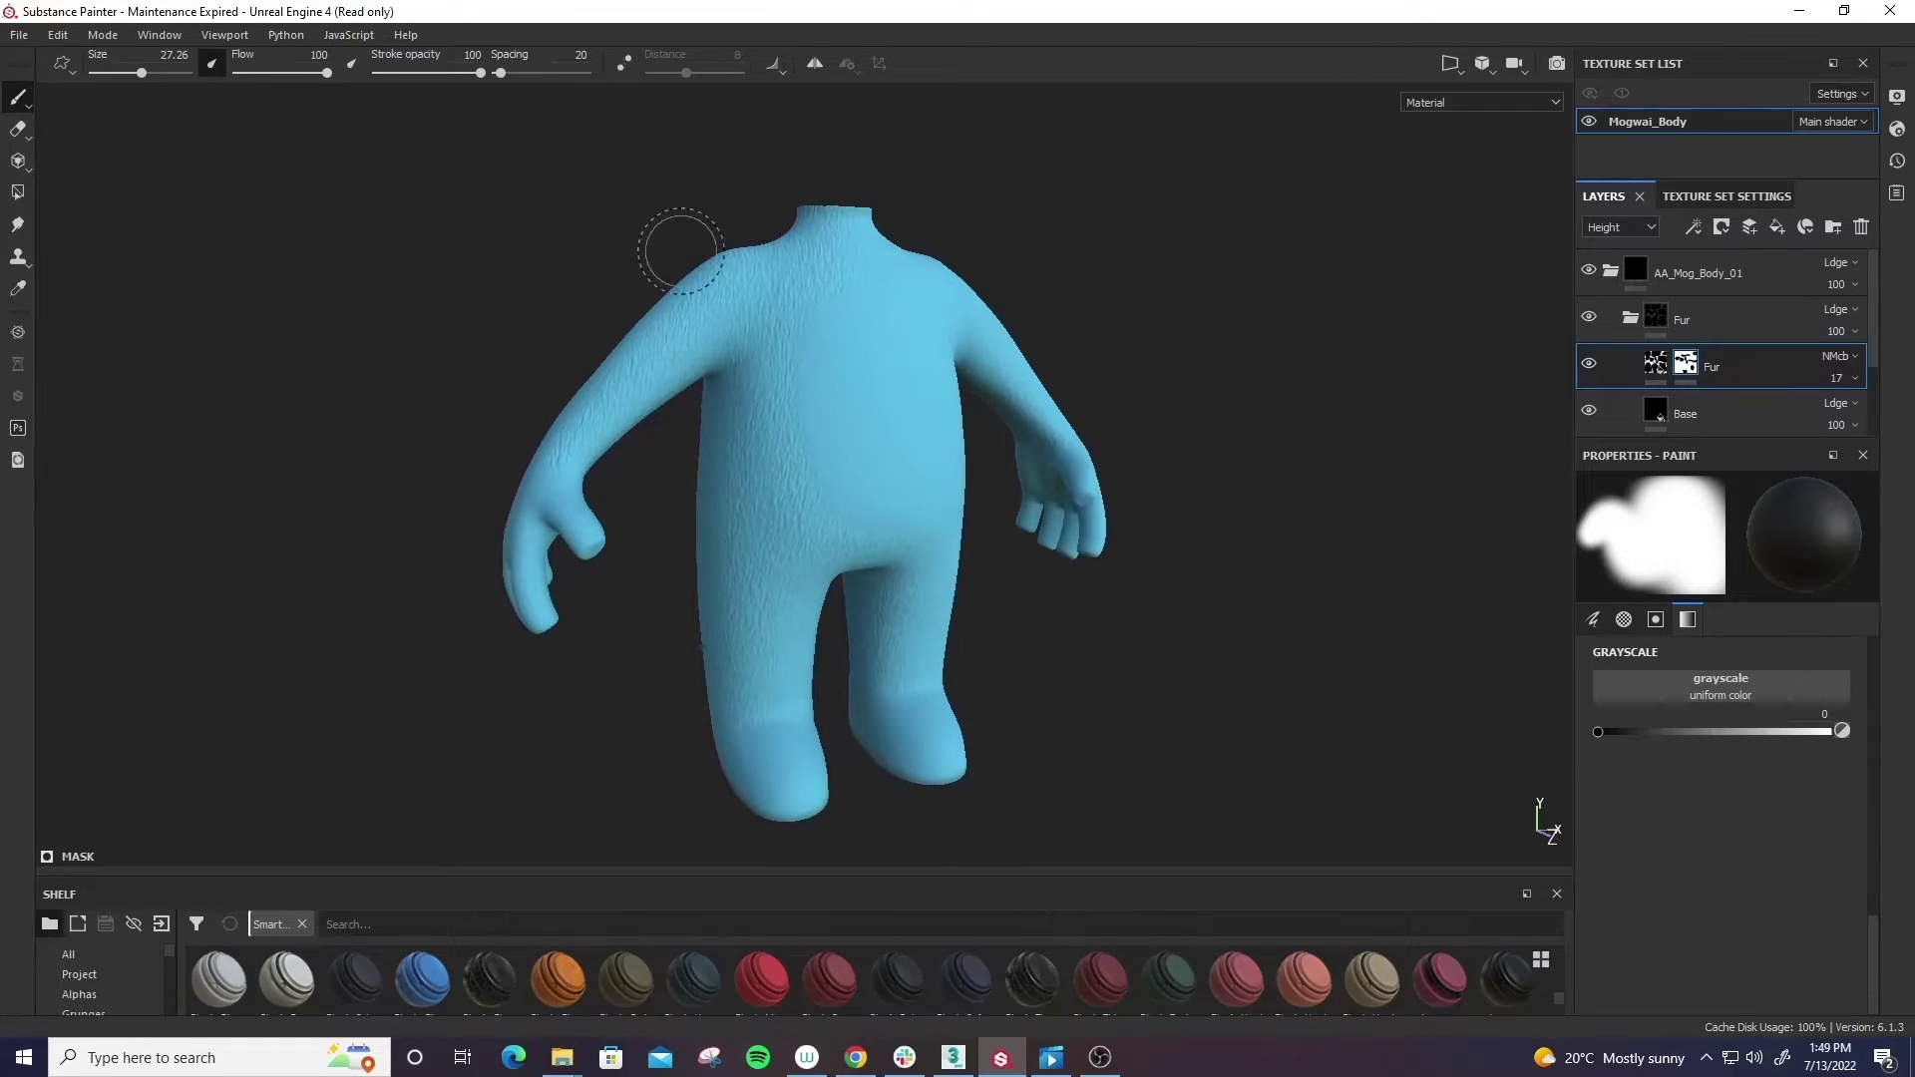
# - Start a texture export and set its output template to Unreal Engine 4 (Packed)MattC
pyautogui.click(19, 39)
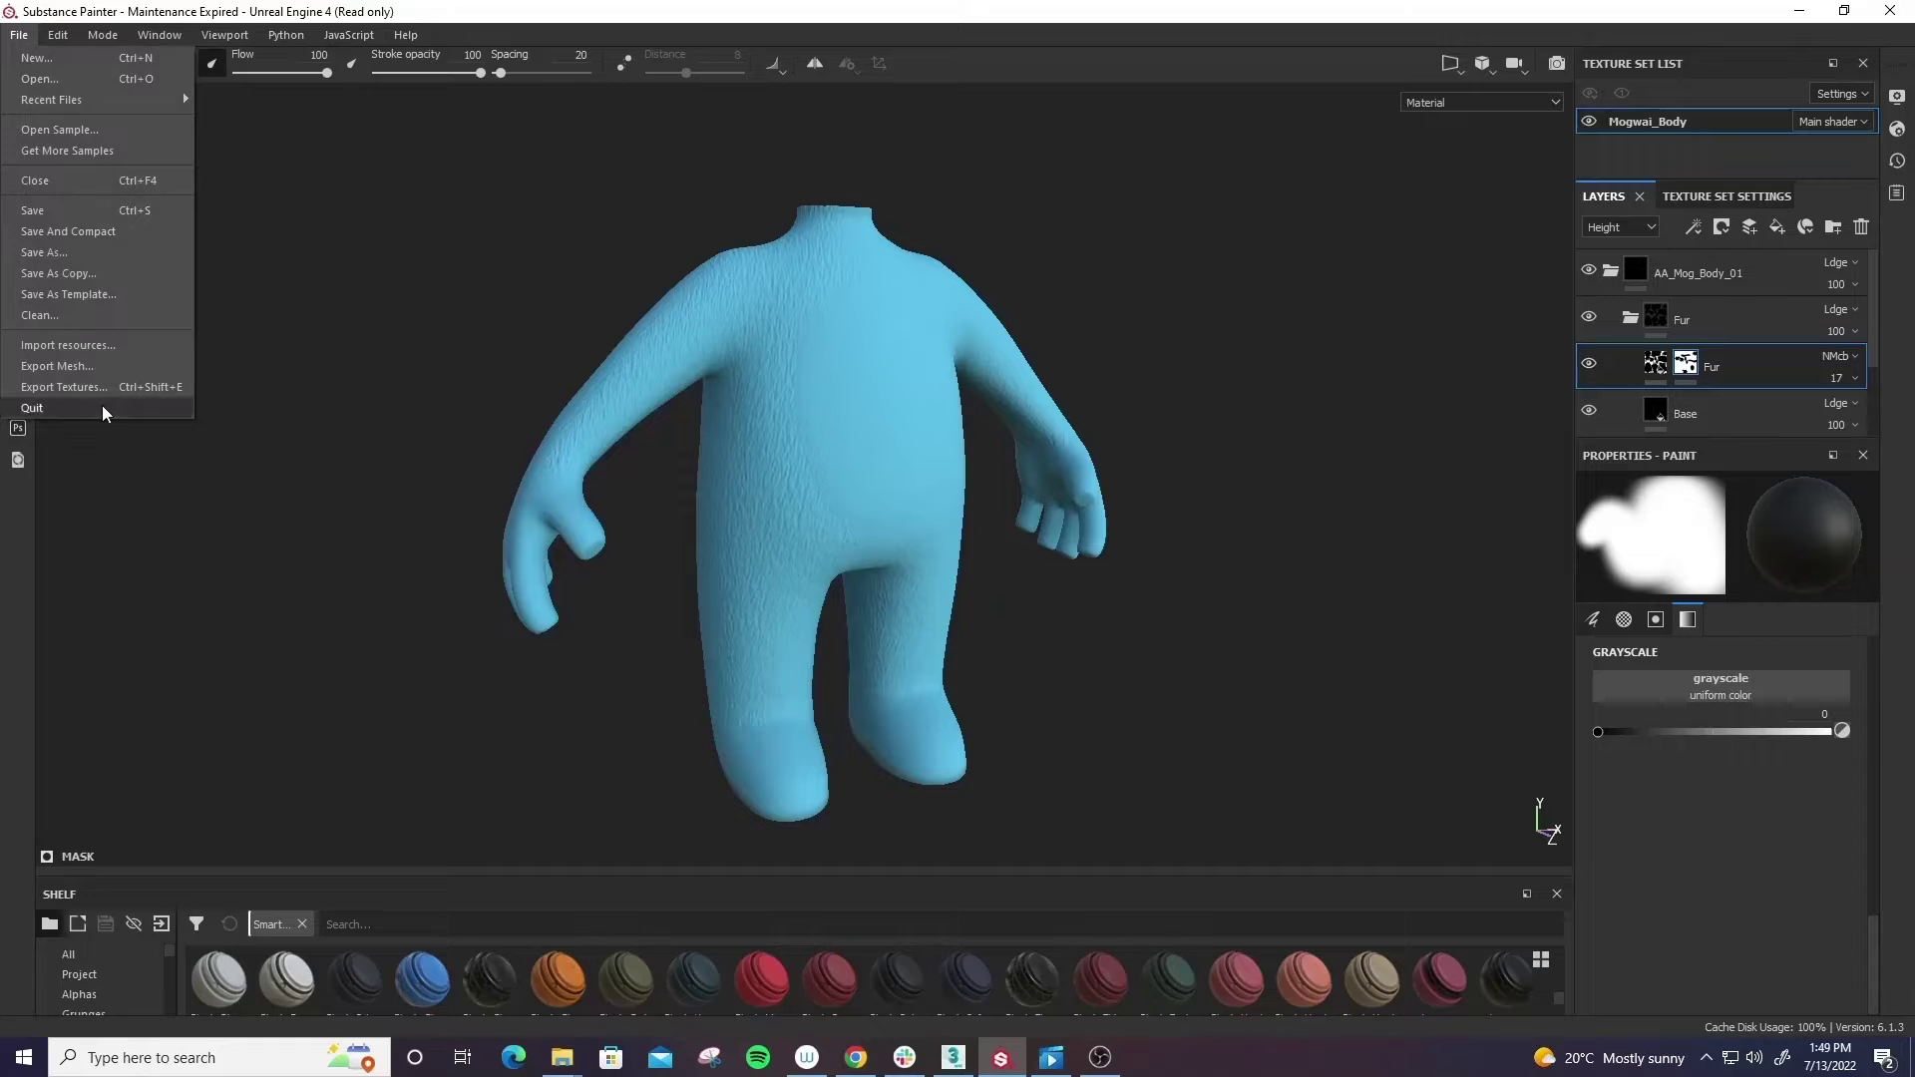
pyautogui.click(73, 387)
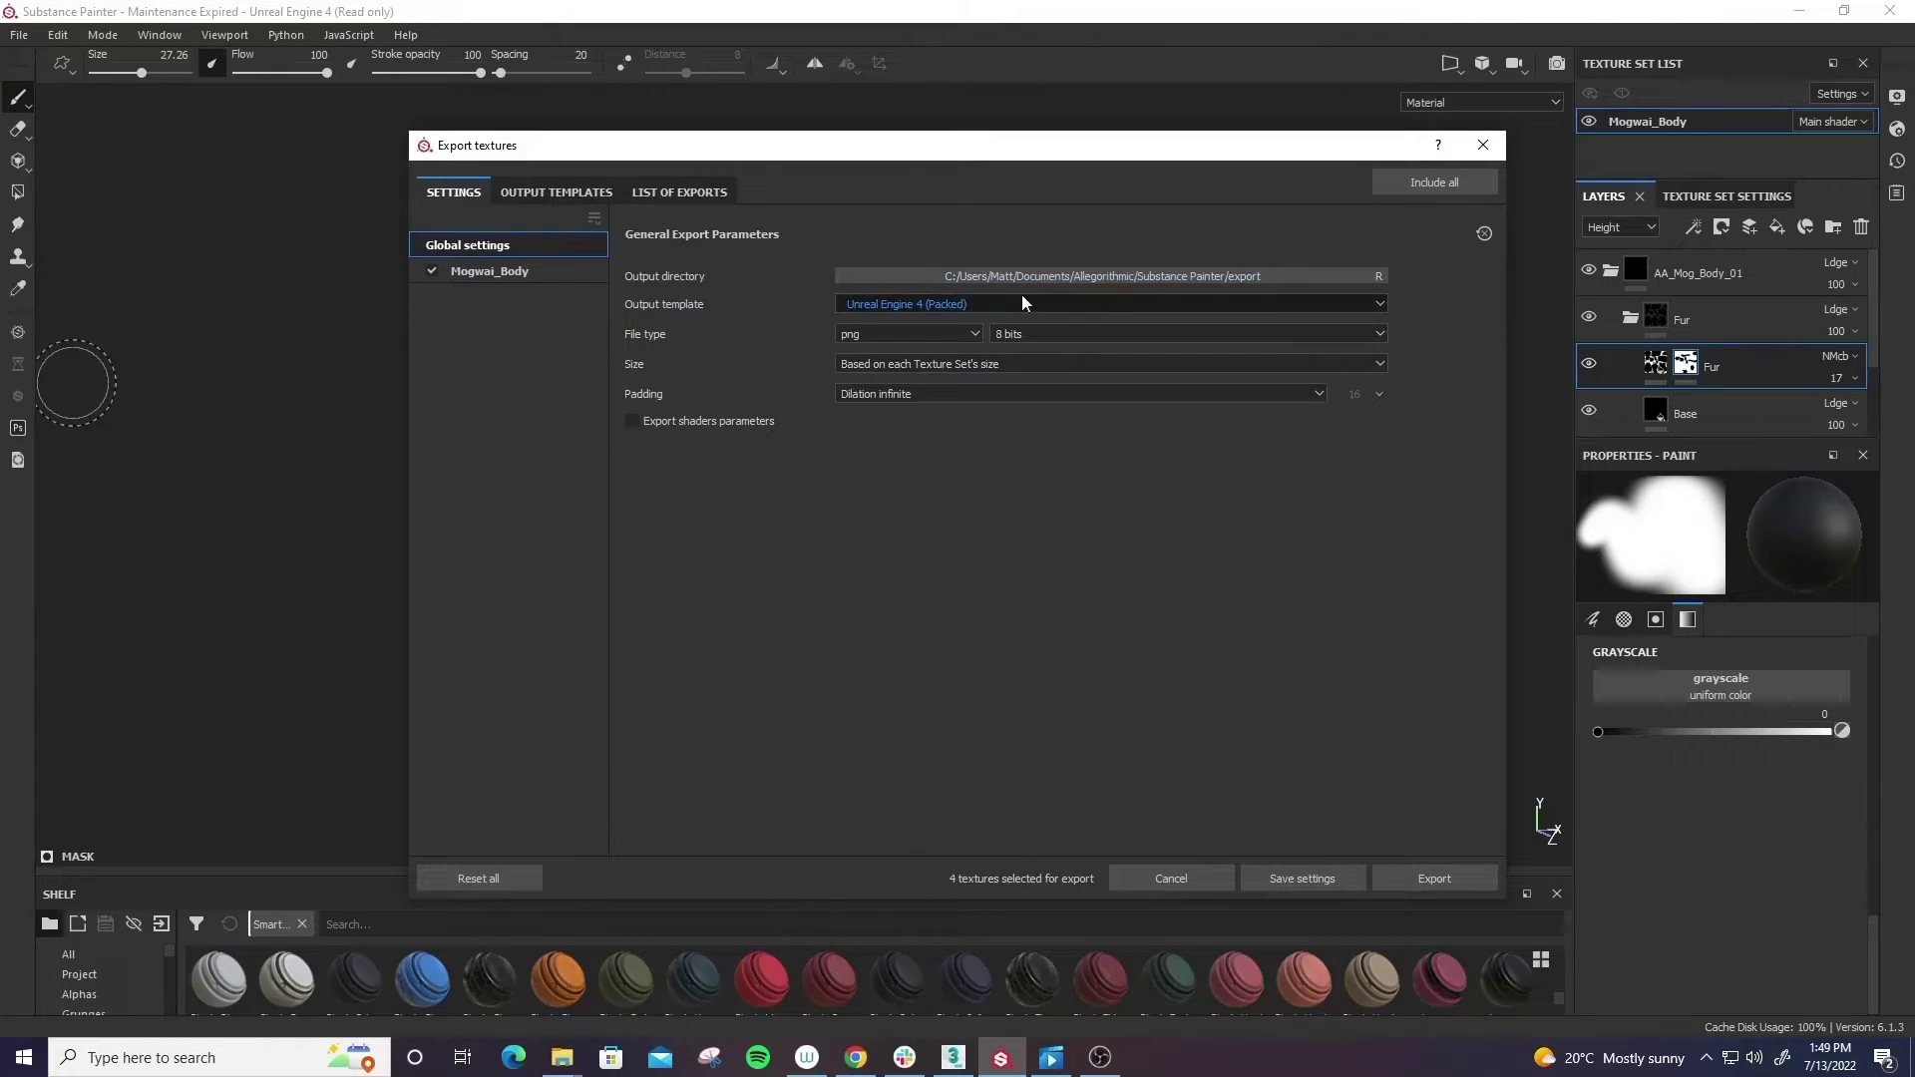
pyautogui.click(1080, 301)
pyautogui.click(788, 309)
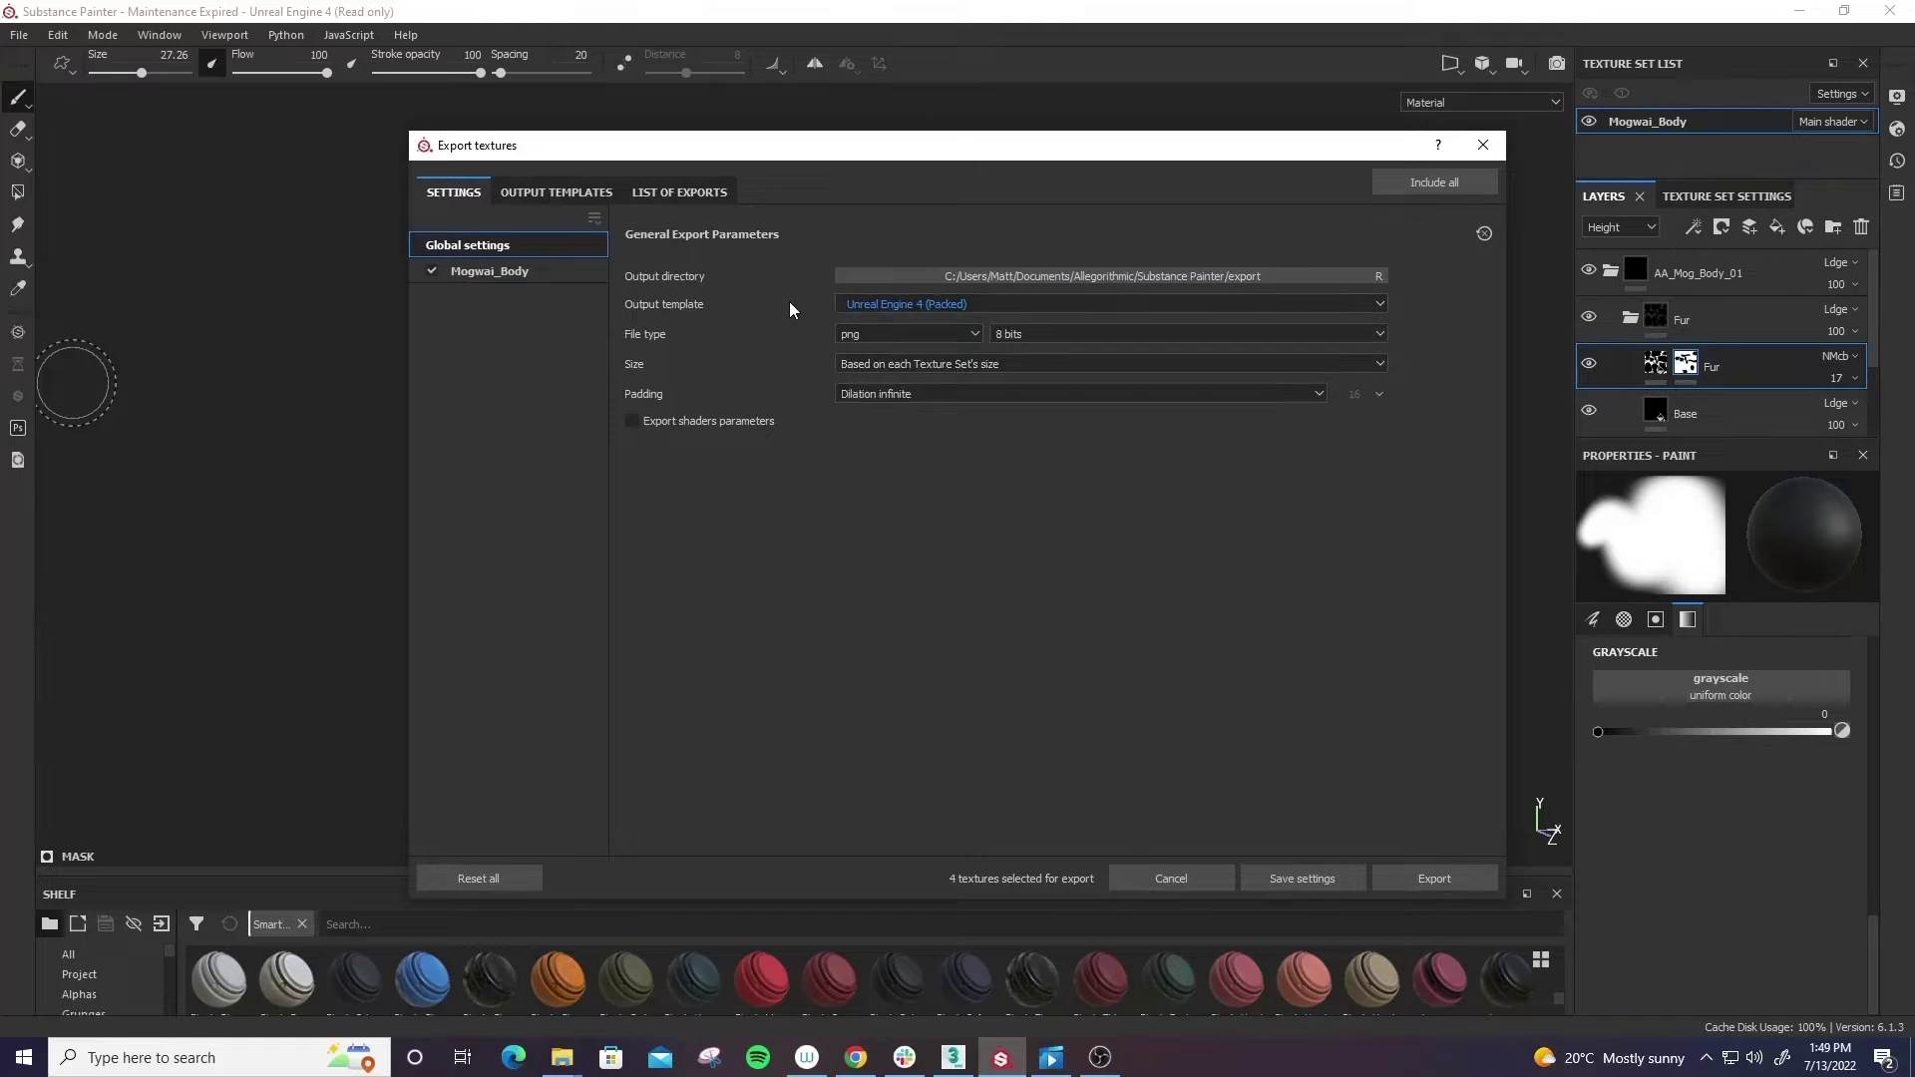
pyautogui.click(1107, 305)
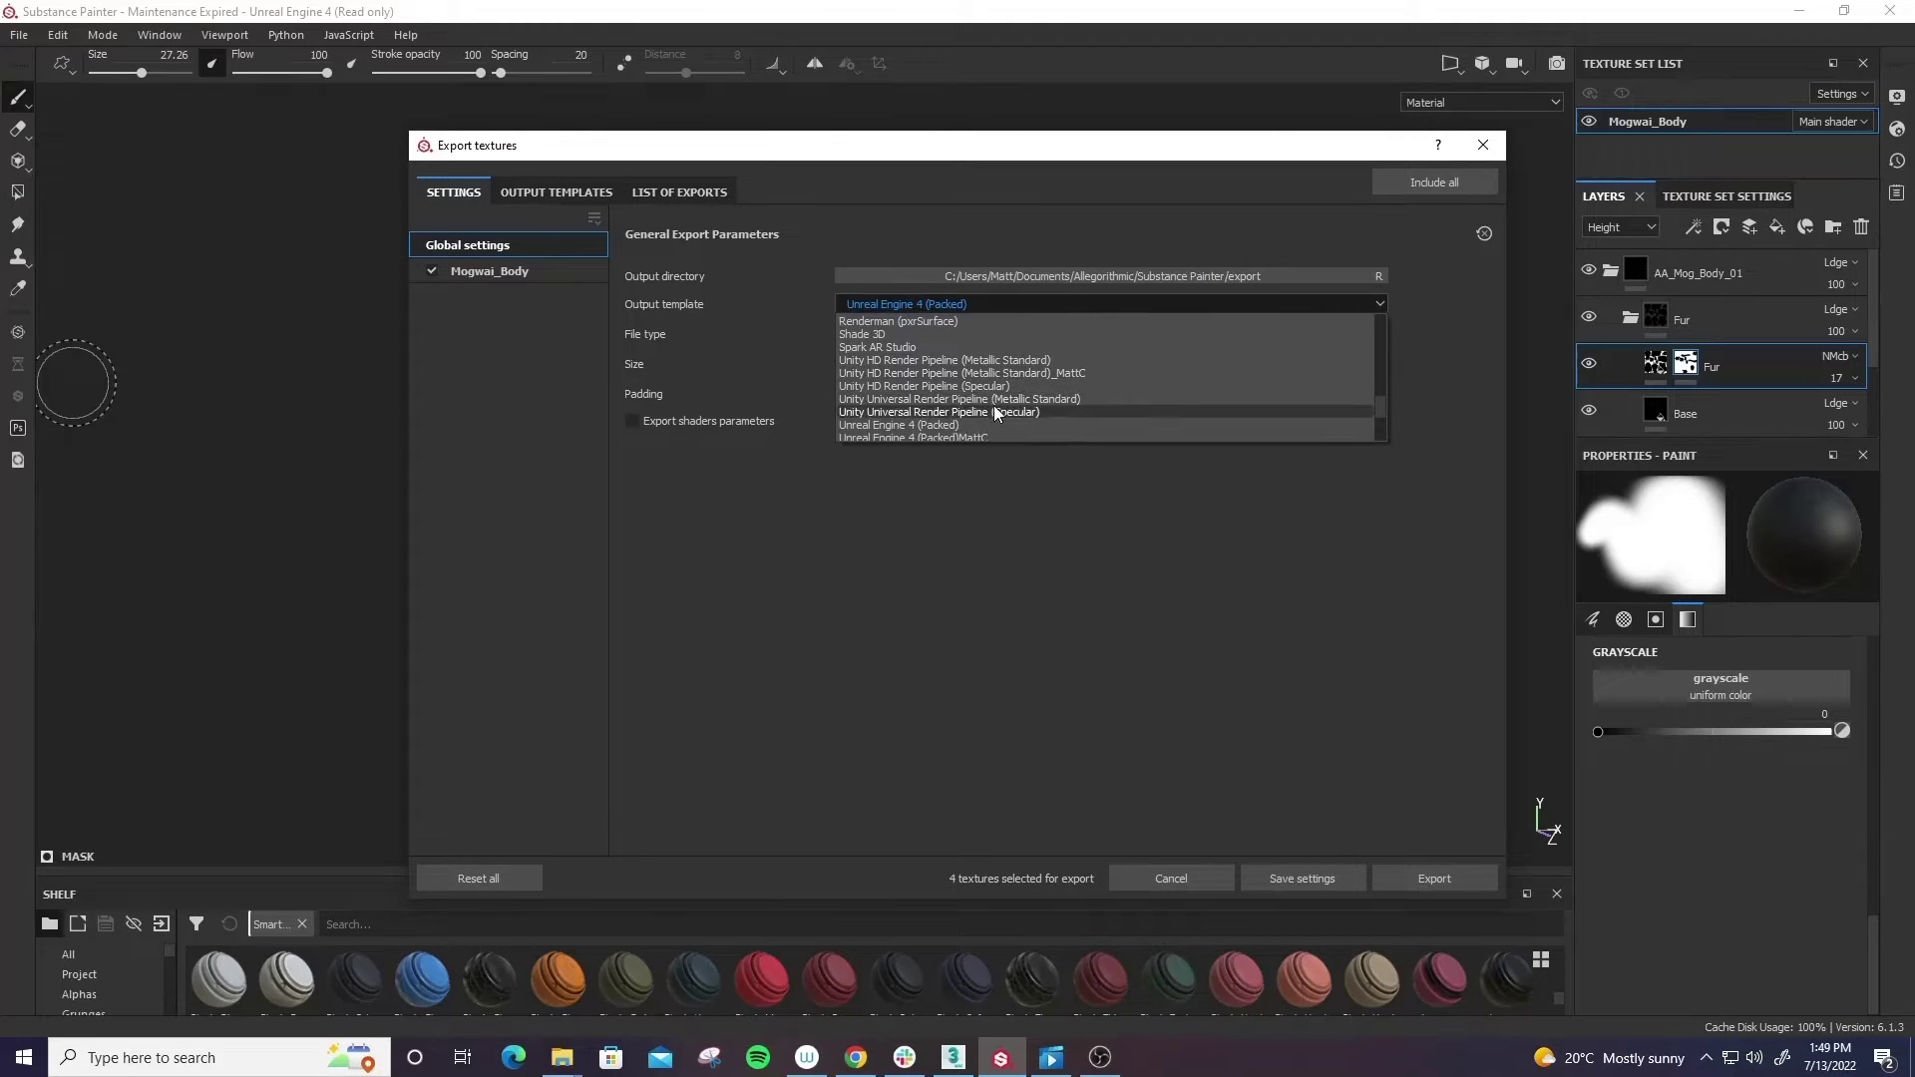
pyautogui.scroll(-1, 1037, 409)
pyautogui.click(902, 397)
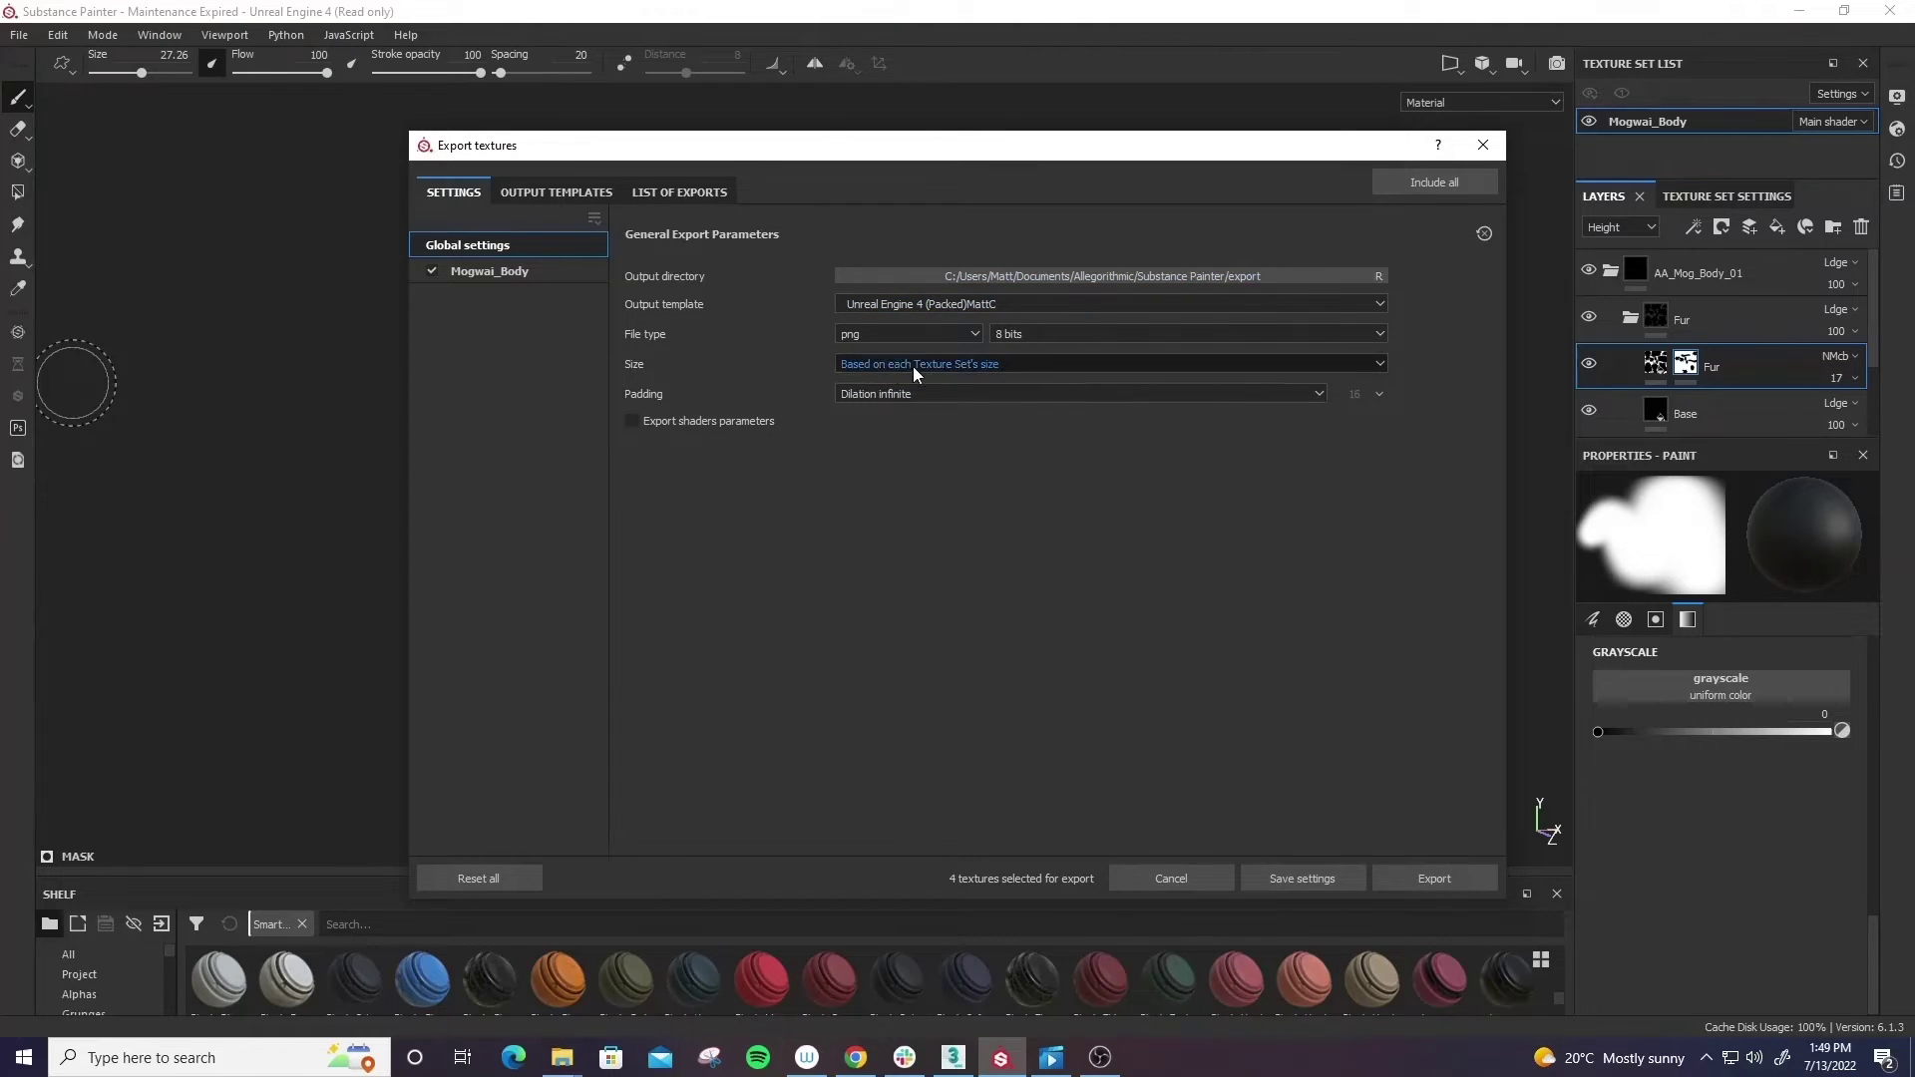
# - Browse the export's output directory to TRAINING FILES on the Desktop and create a folder named Textures there
pyautogui.click(1260, 280)
pyautogui.click(846, 213)
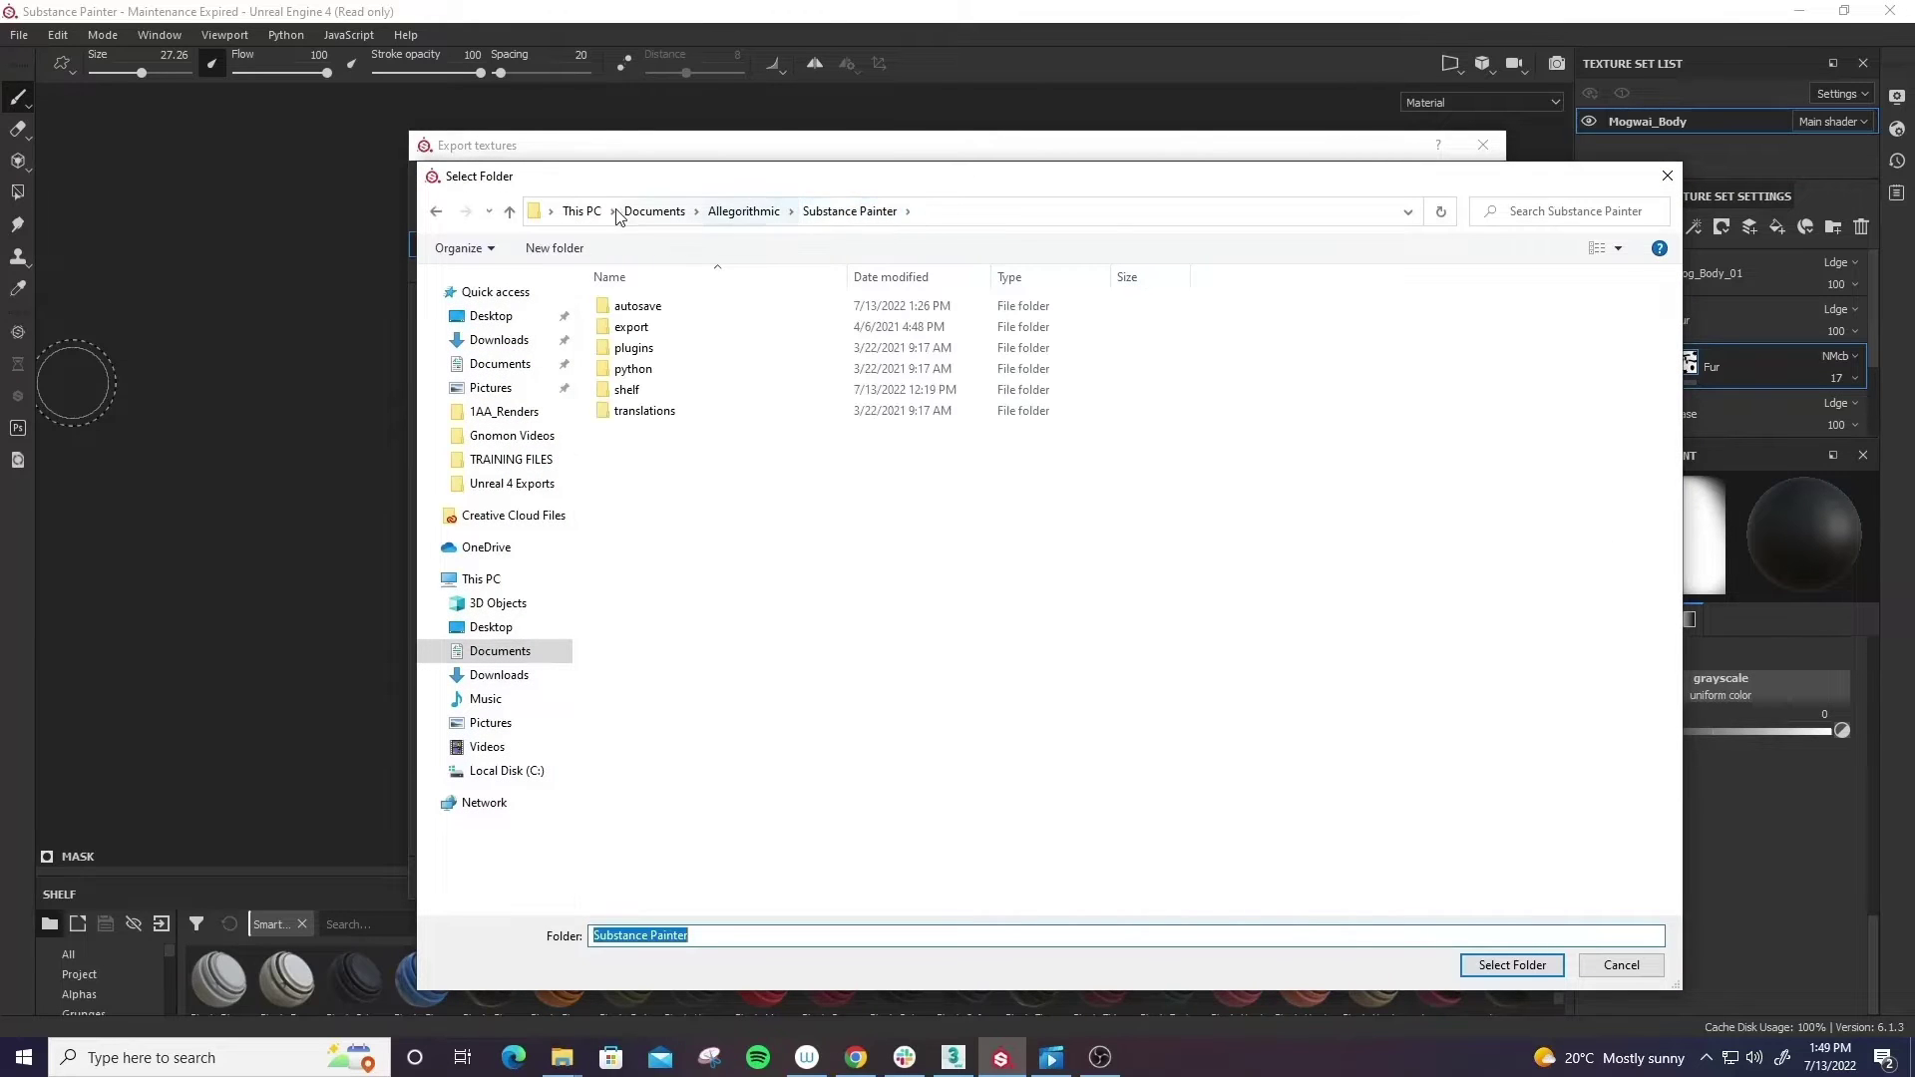
pyautogui.click(492, 317)
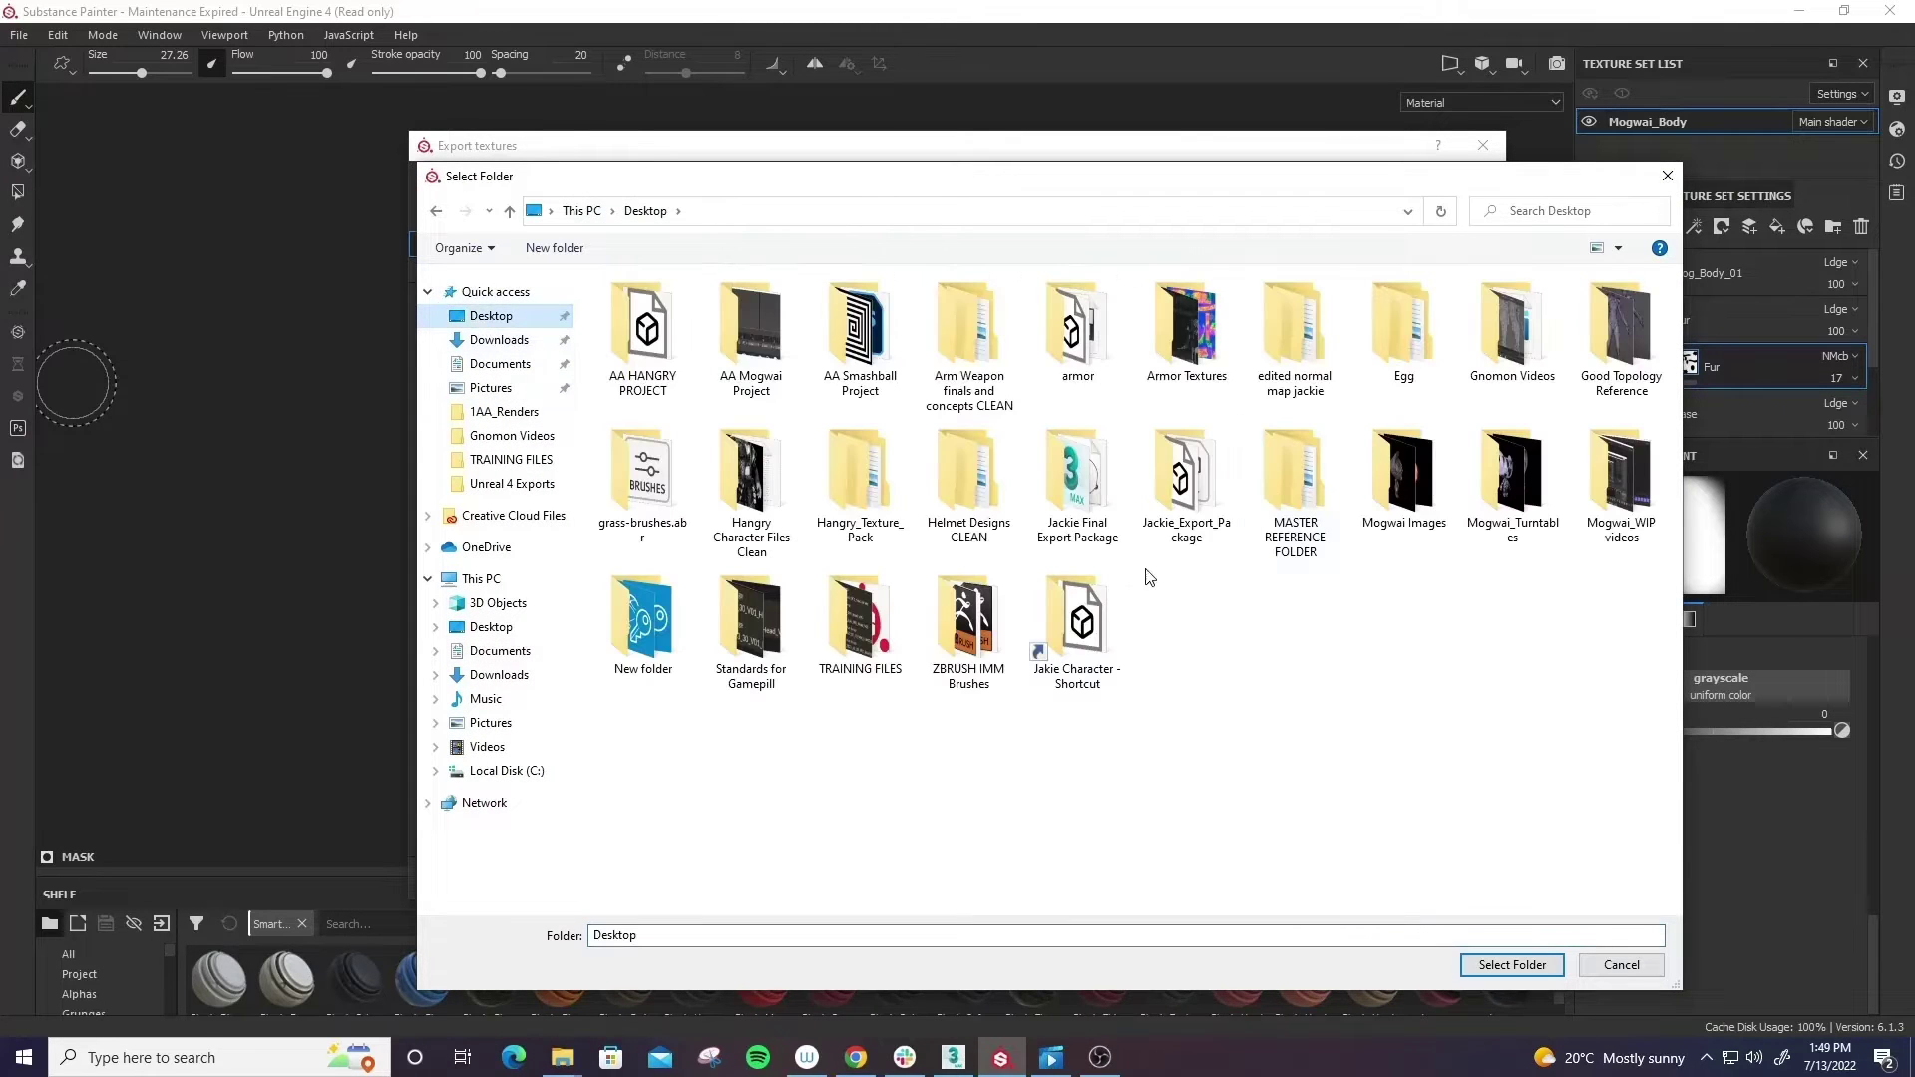
pyautogui.doubleClick(864, 620)
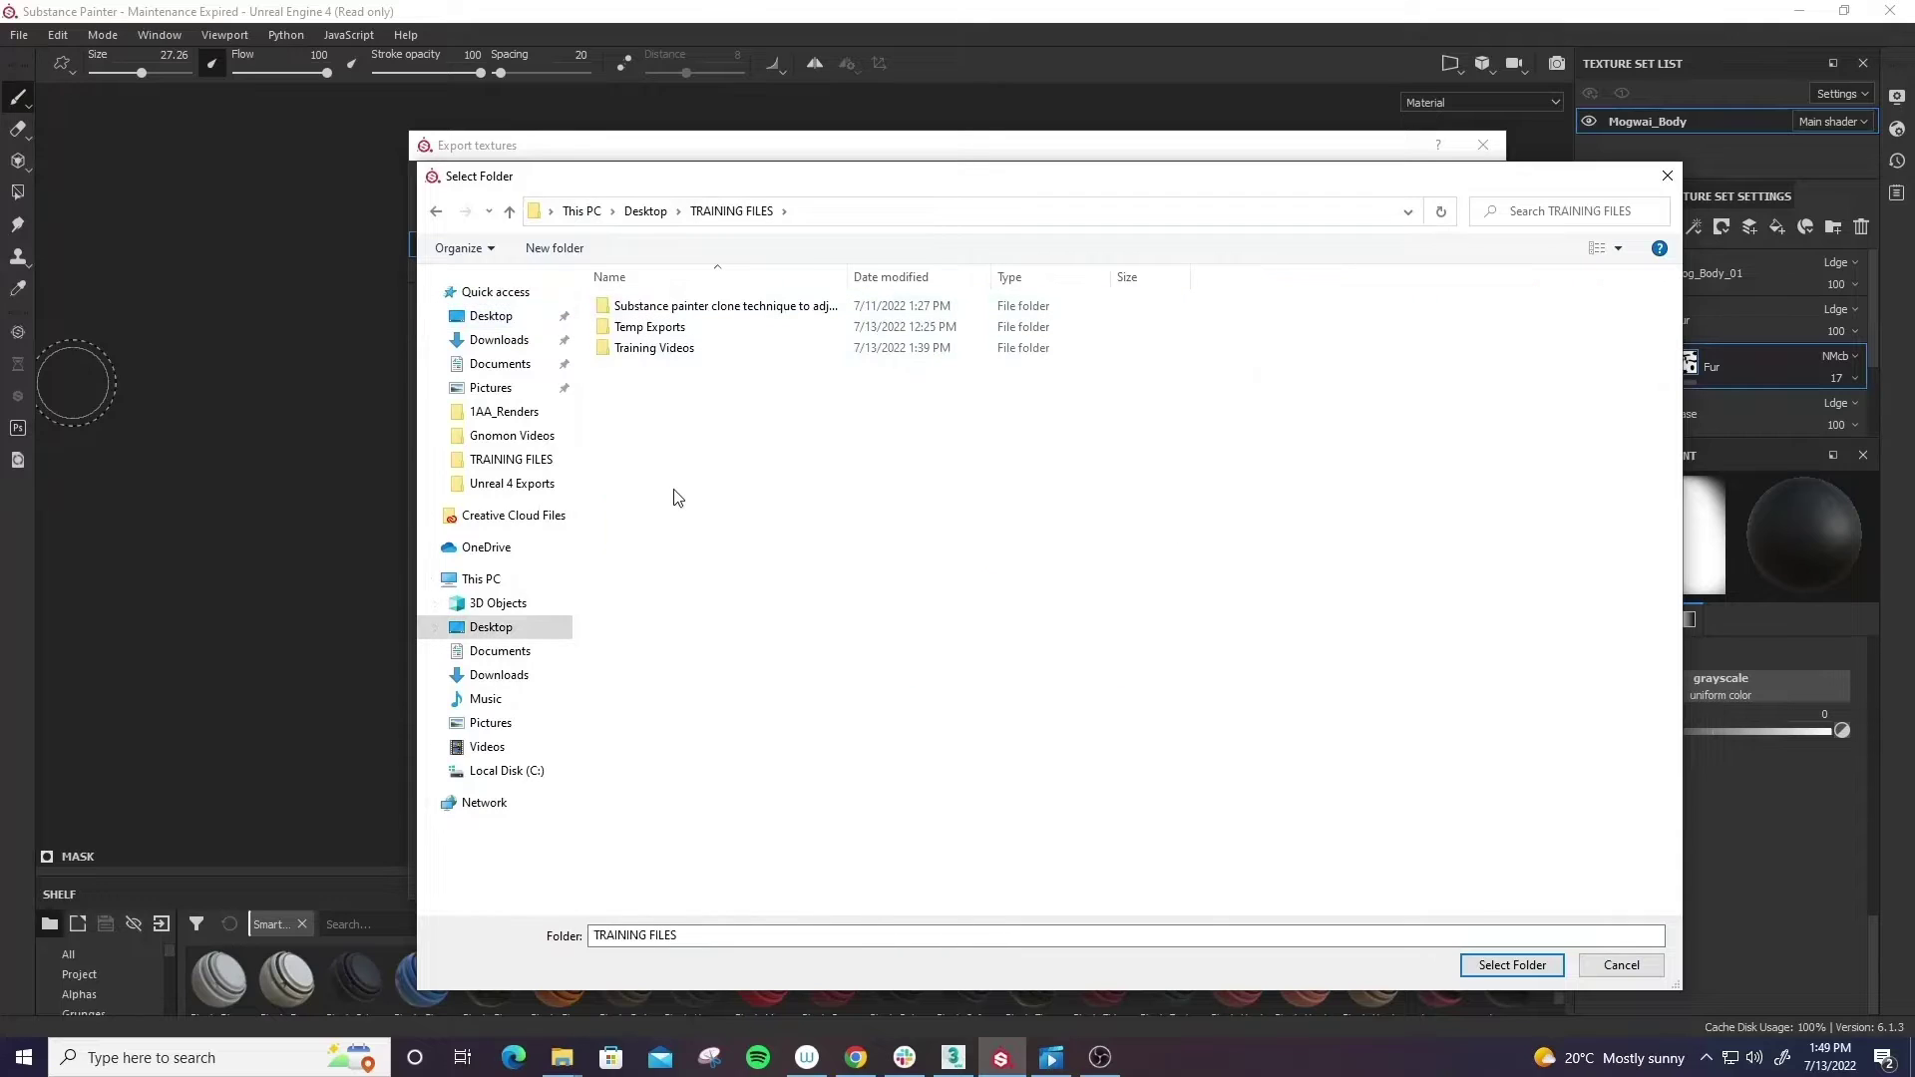
pyautogui.rightClick(676, 483)
pyautogui.moveTo(755, 690)
pyautogui.click(932, 691)
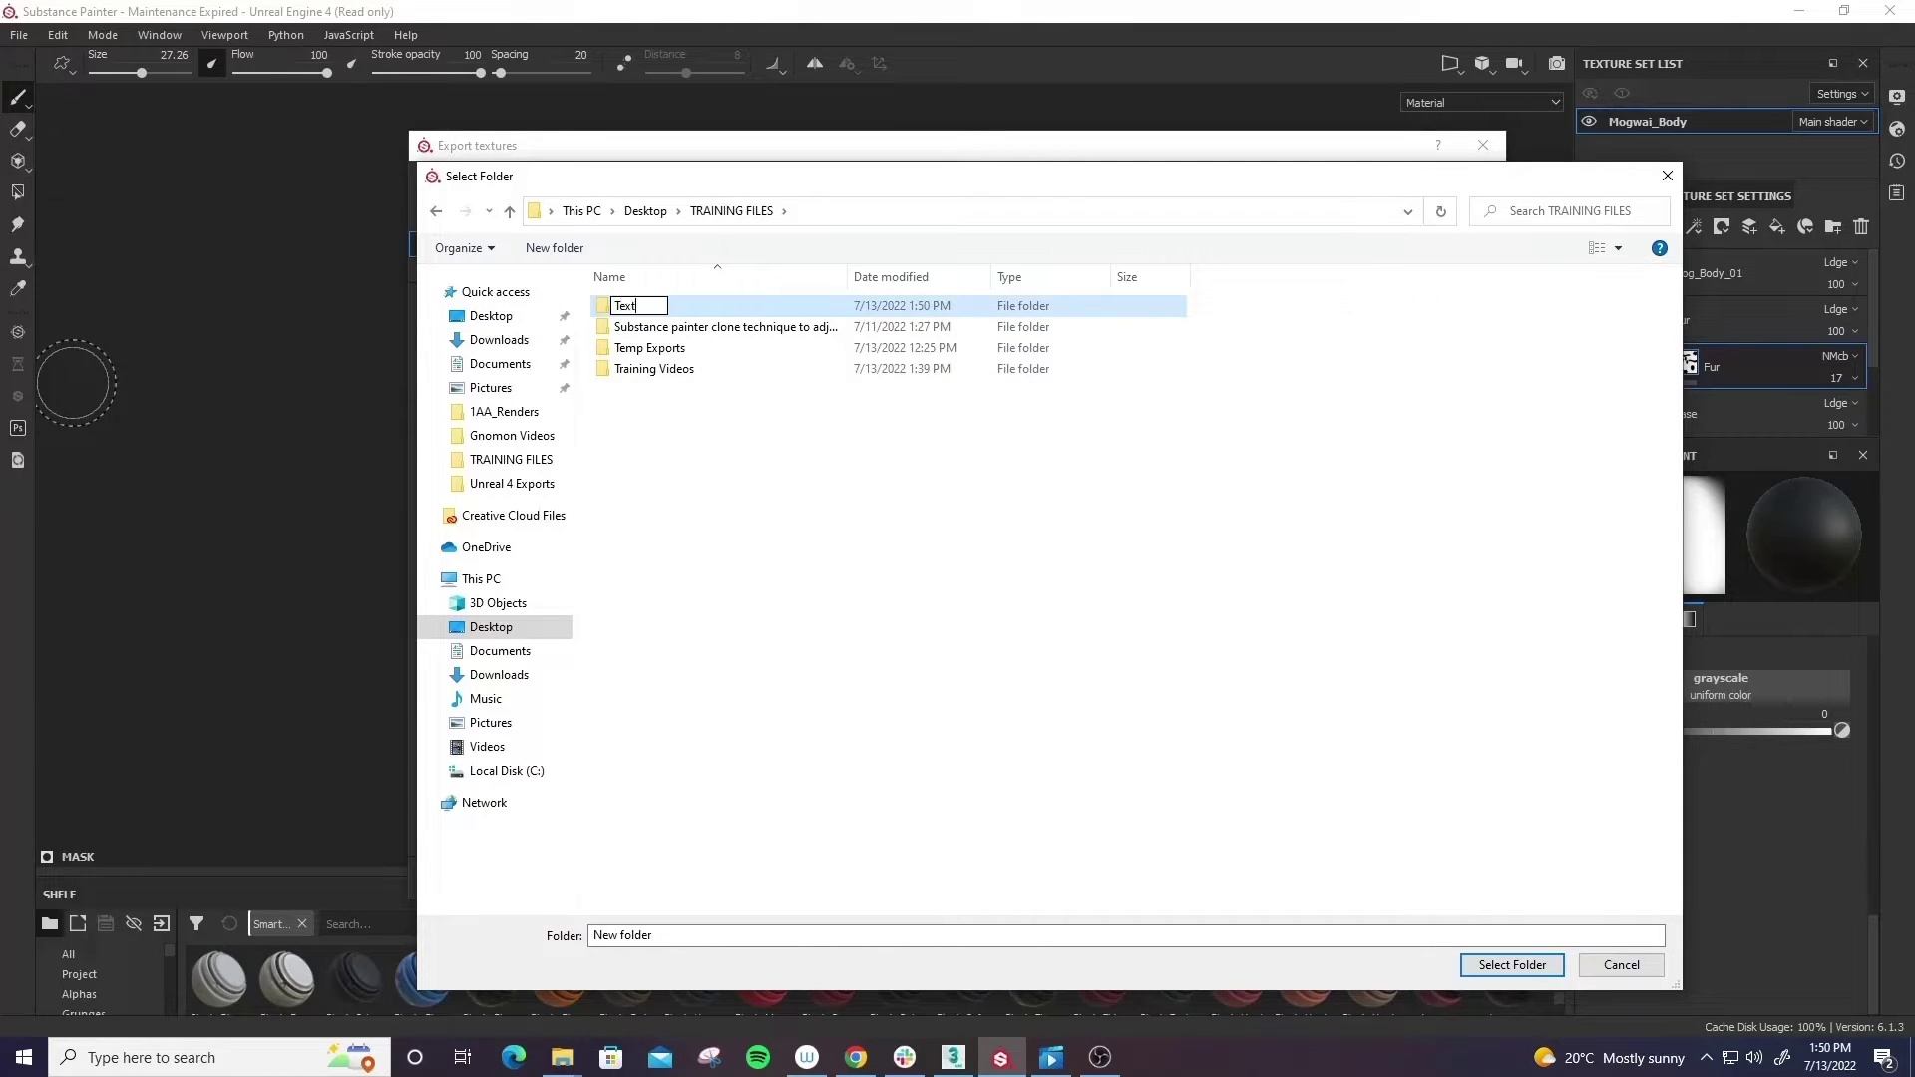
pyautogui.write('res')
pyautogui.press('Return')
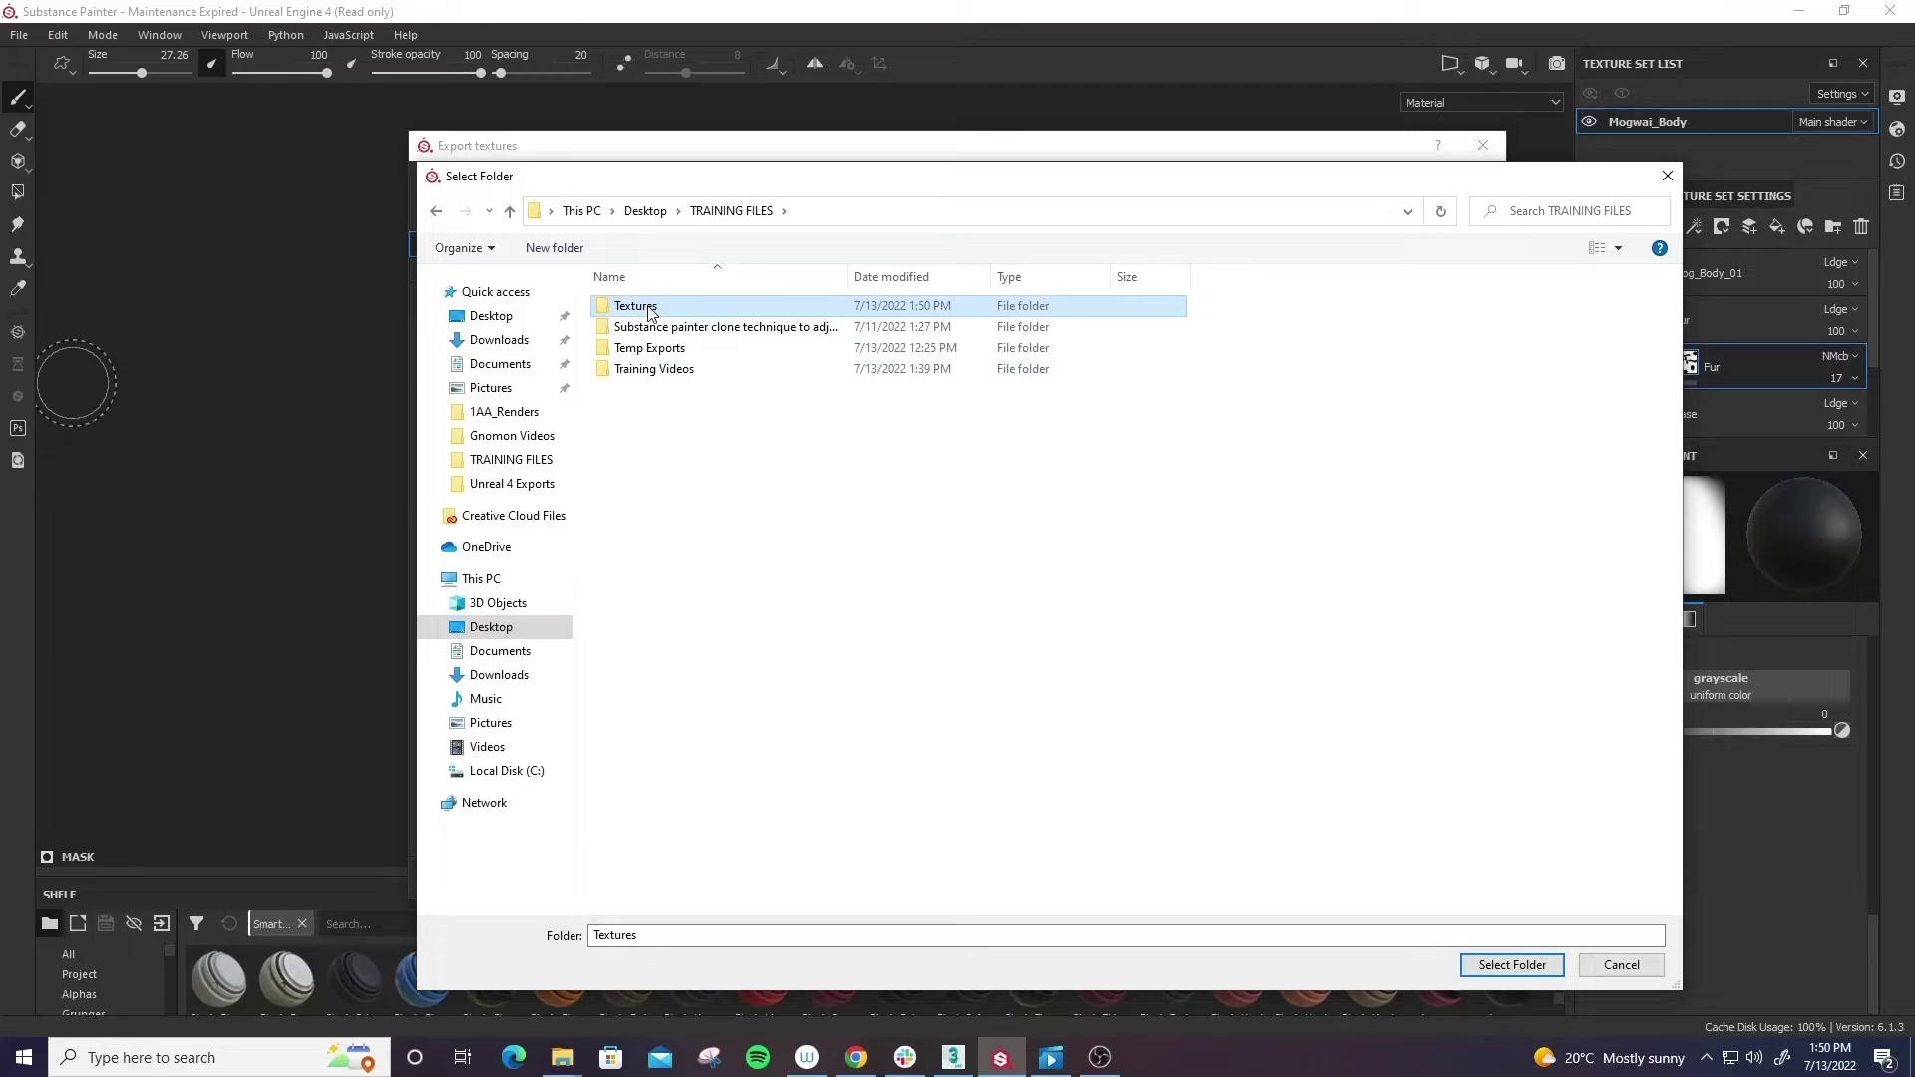
# - Create a folder named Normal Map Bakes inside the Textures folder
pyautogui.doubleClick(651, 307)
pyautogui.rightClick(778, 533)
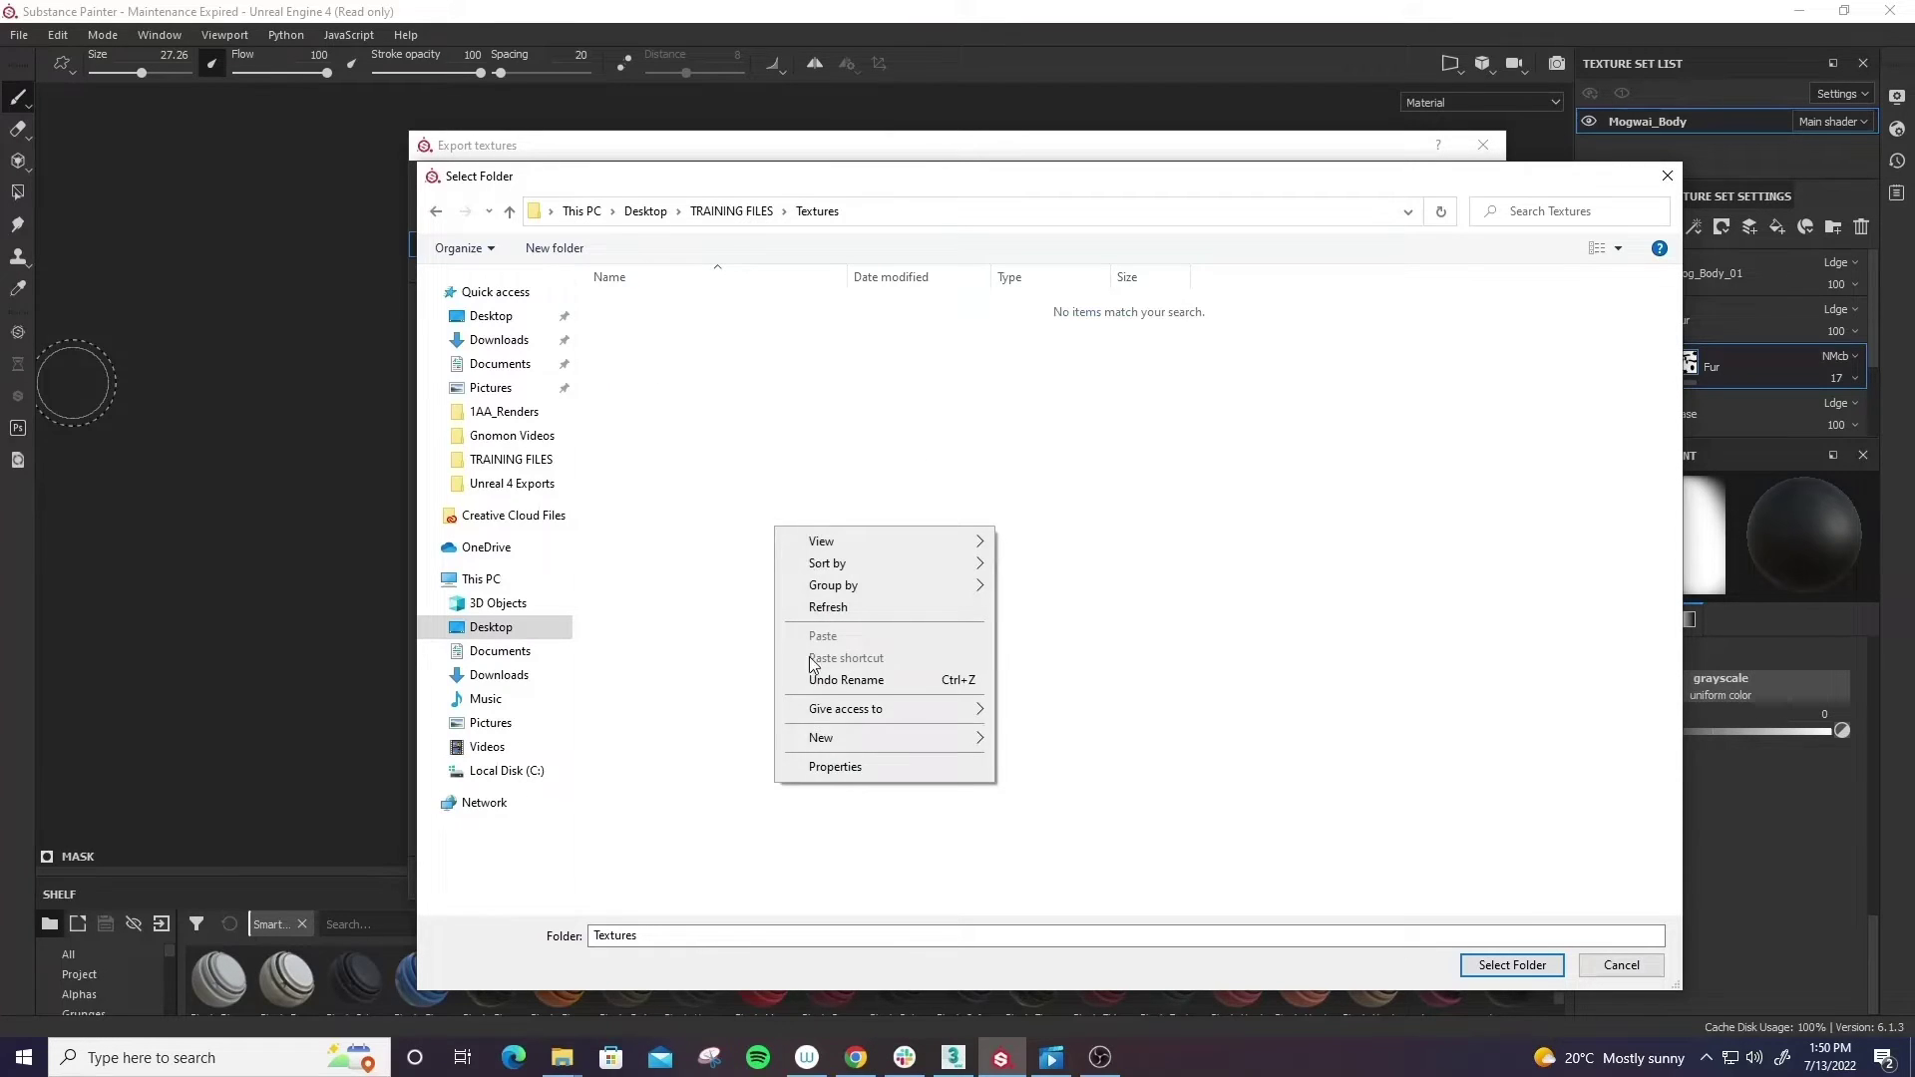
pyautogui.moveTo(828, 736)
pyautogui.click(1057, 739)
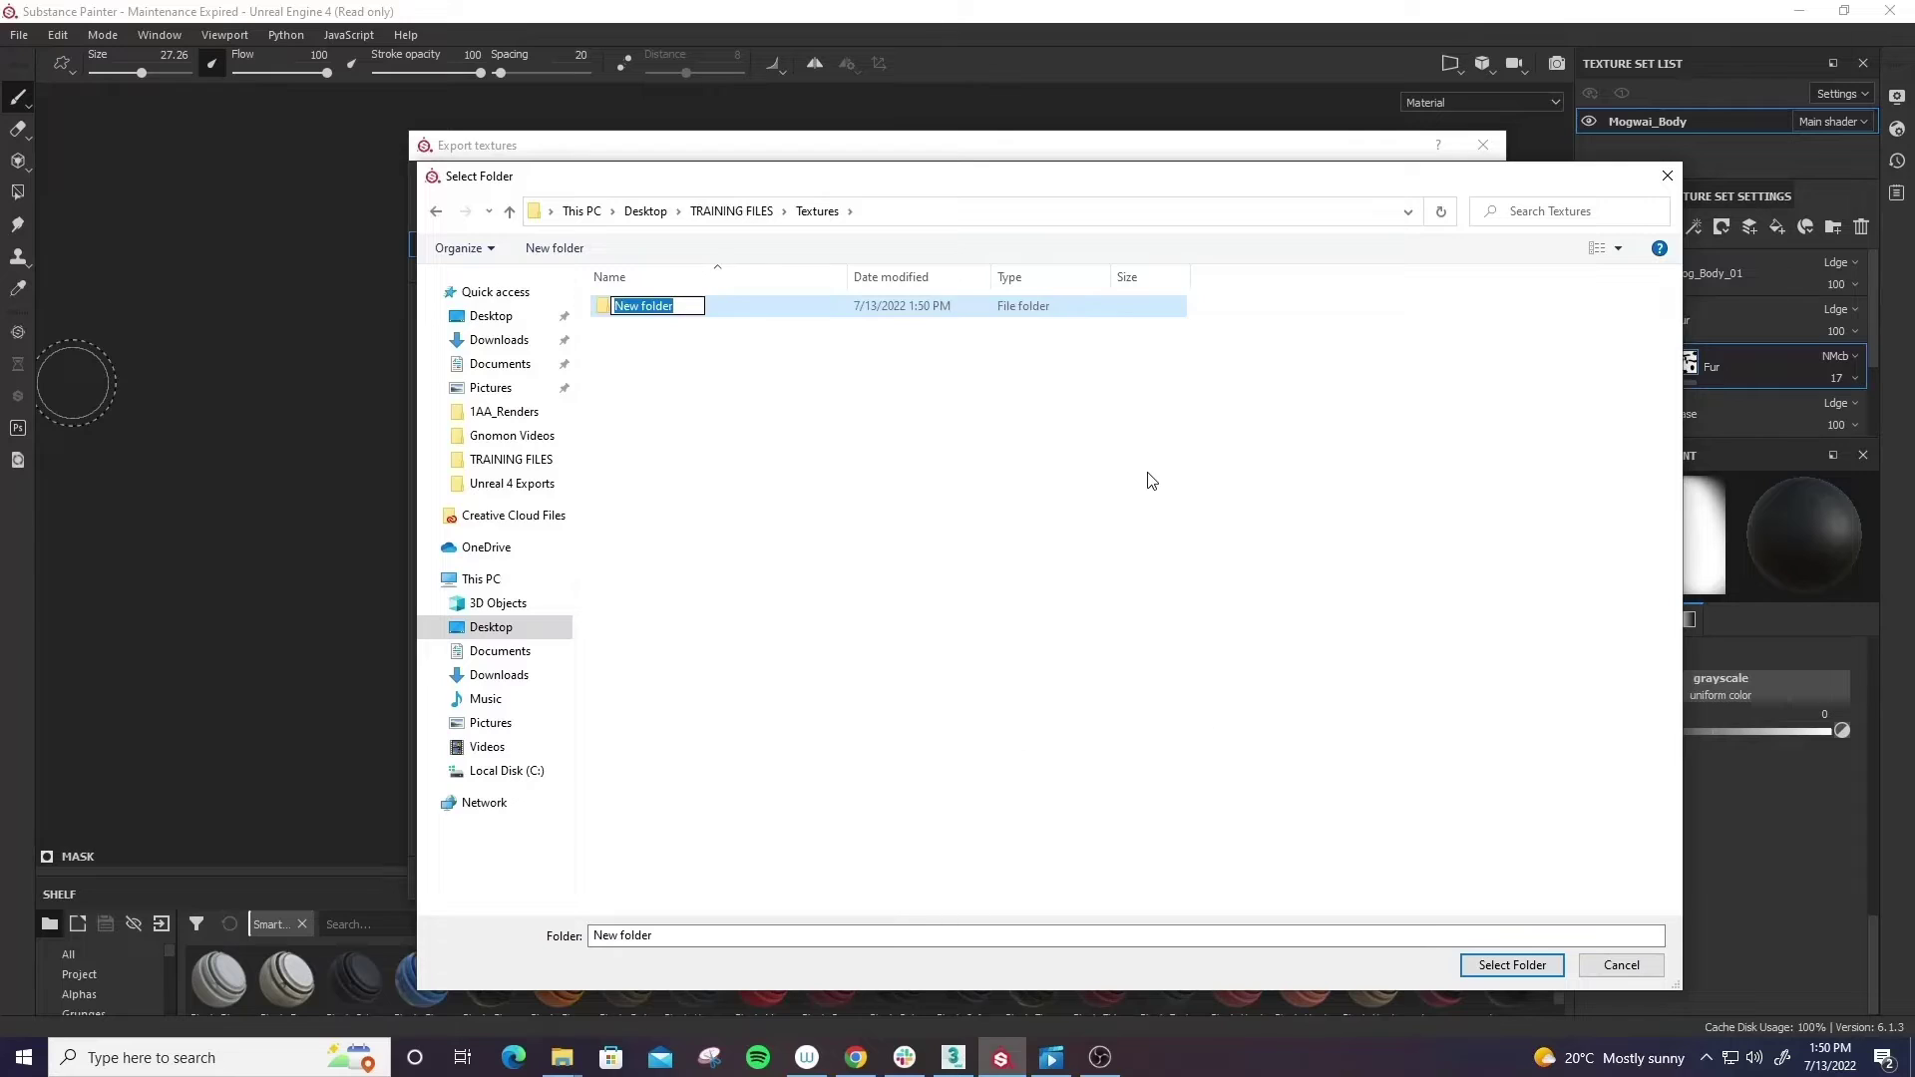
pyautogui.write('Normal Map Bakes')
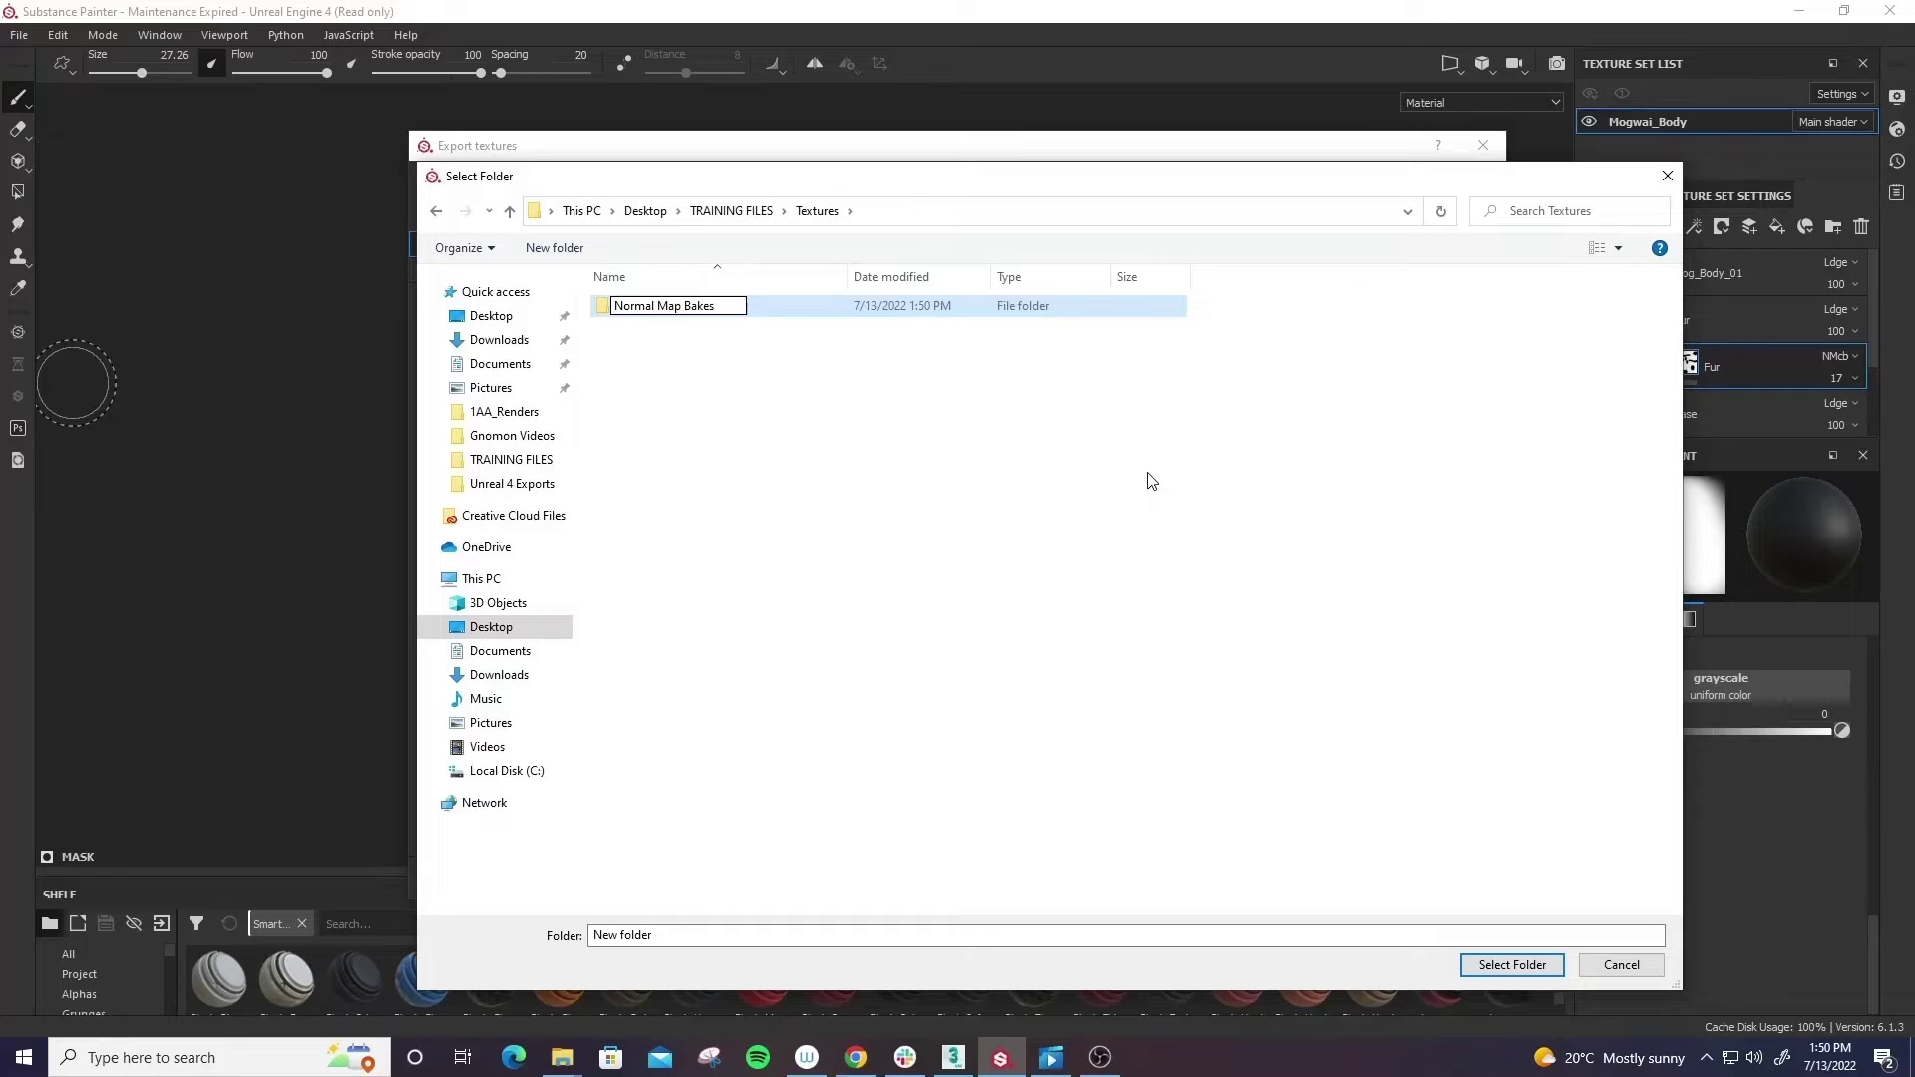
pyautogui.click(736, 366)
# - Create a folder named Body 01 inside Normal Map Bakes and choose it as the output directory
pyautogui.doubleClick(678, 309)
pyautogui.rightClick(672, 379)
pyautogui.moveTo(703, 581)
pyautogui.click(983, 587)
pyautogui.write('Body 01')
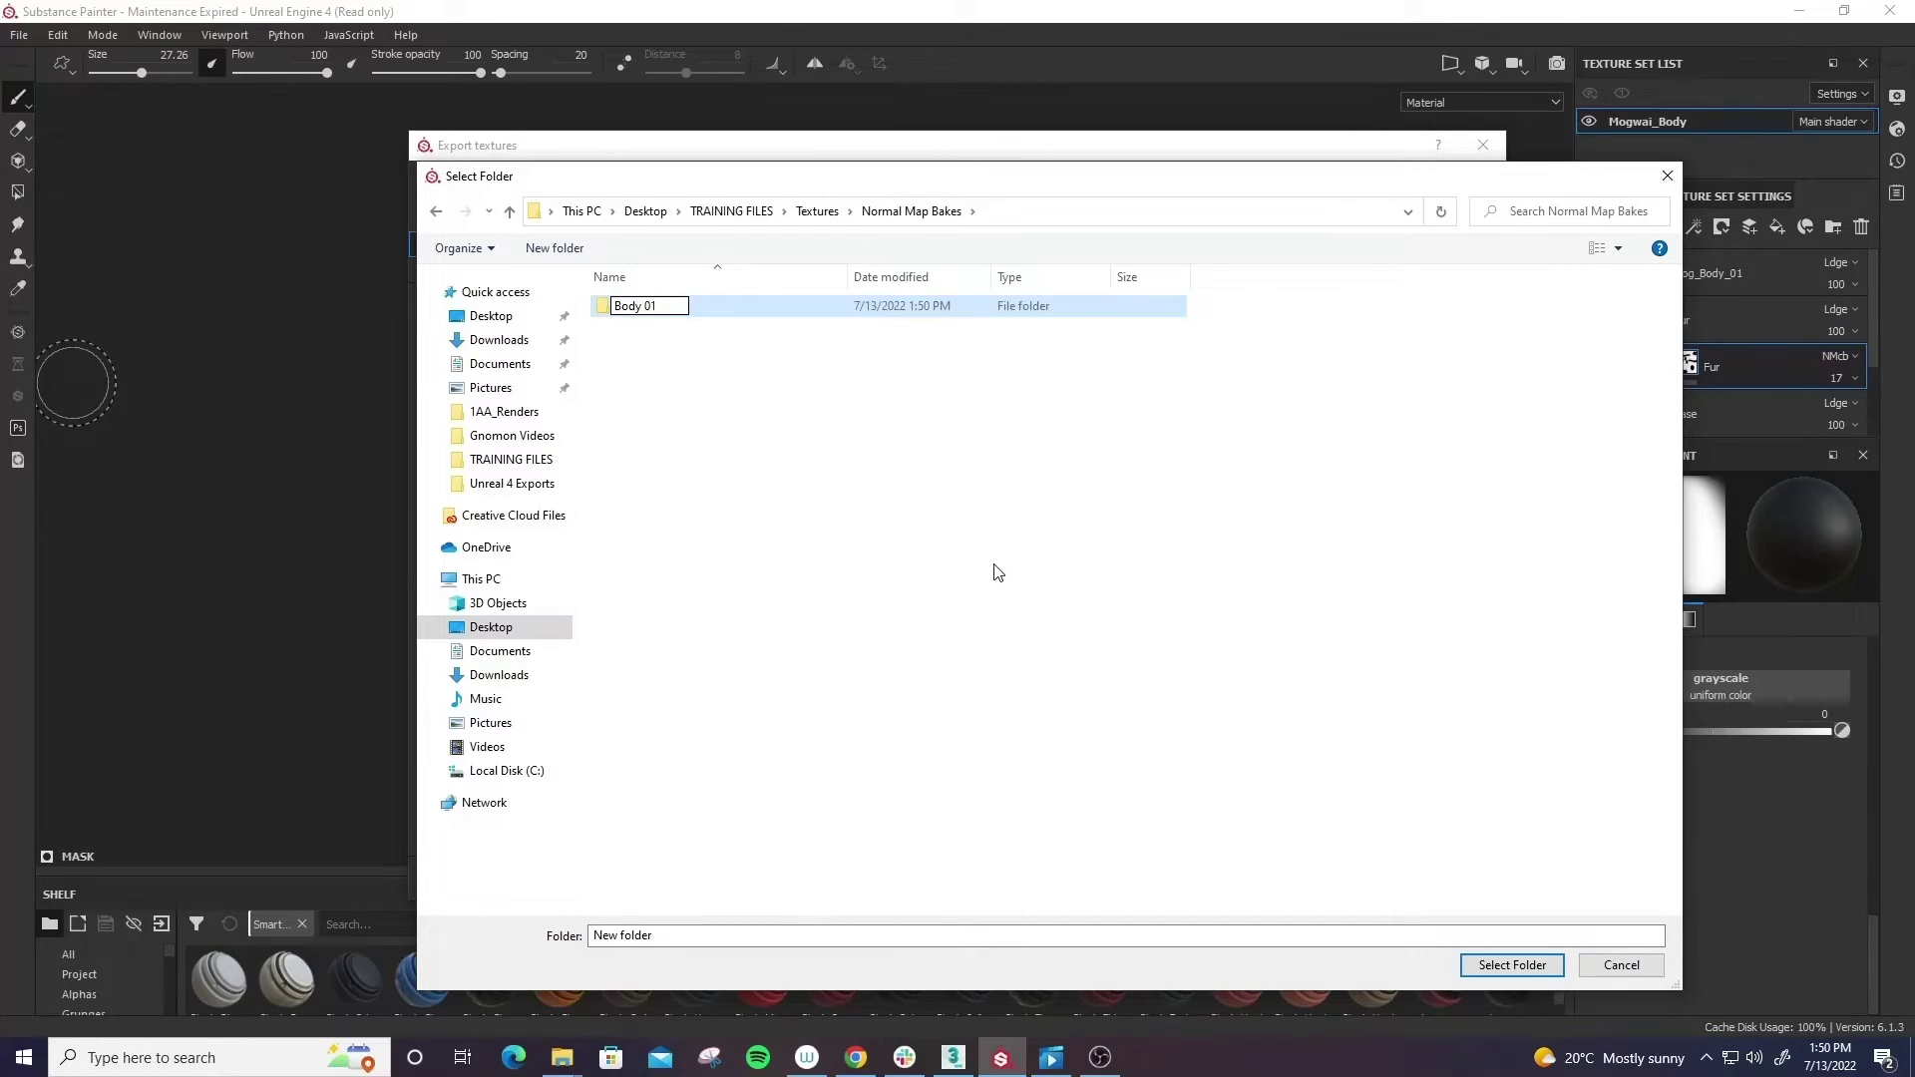
pyautogui.click(714, 372)
pyautogui.doubleClick(648, 311)
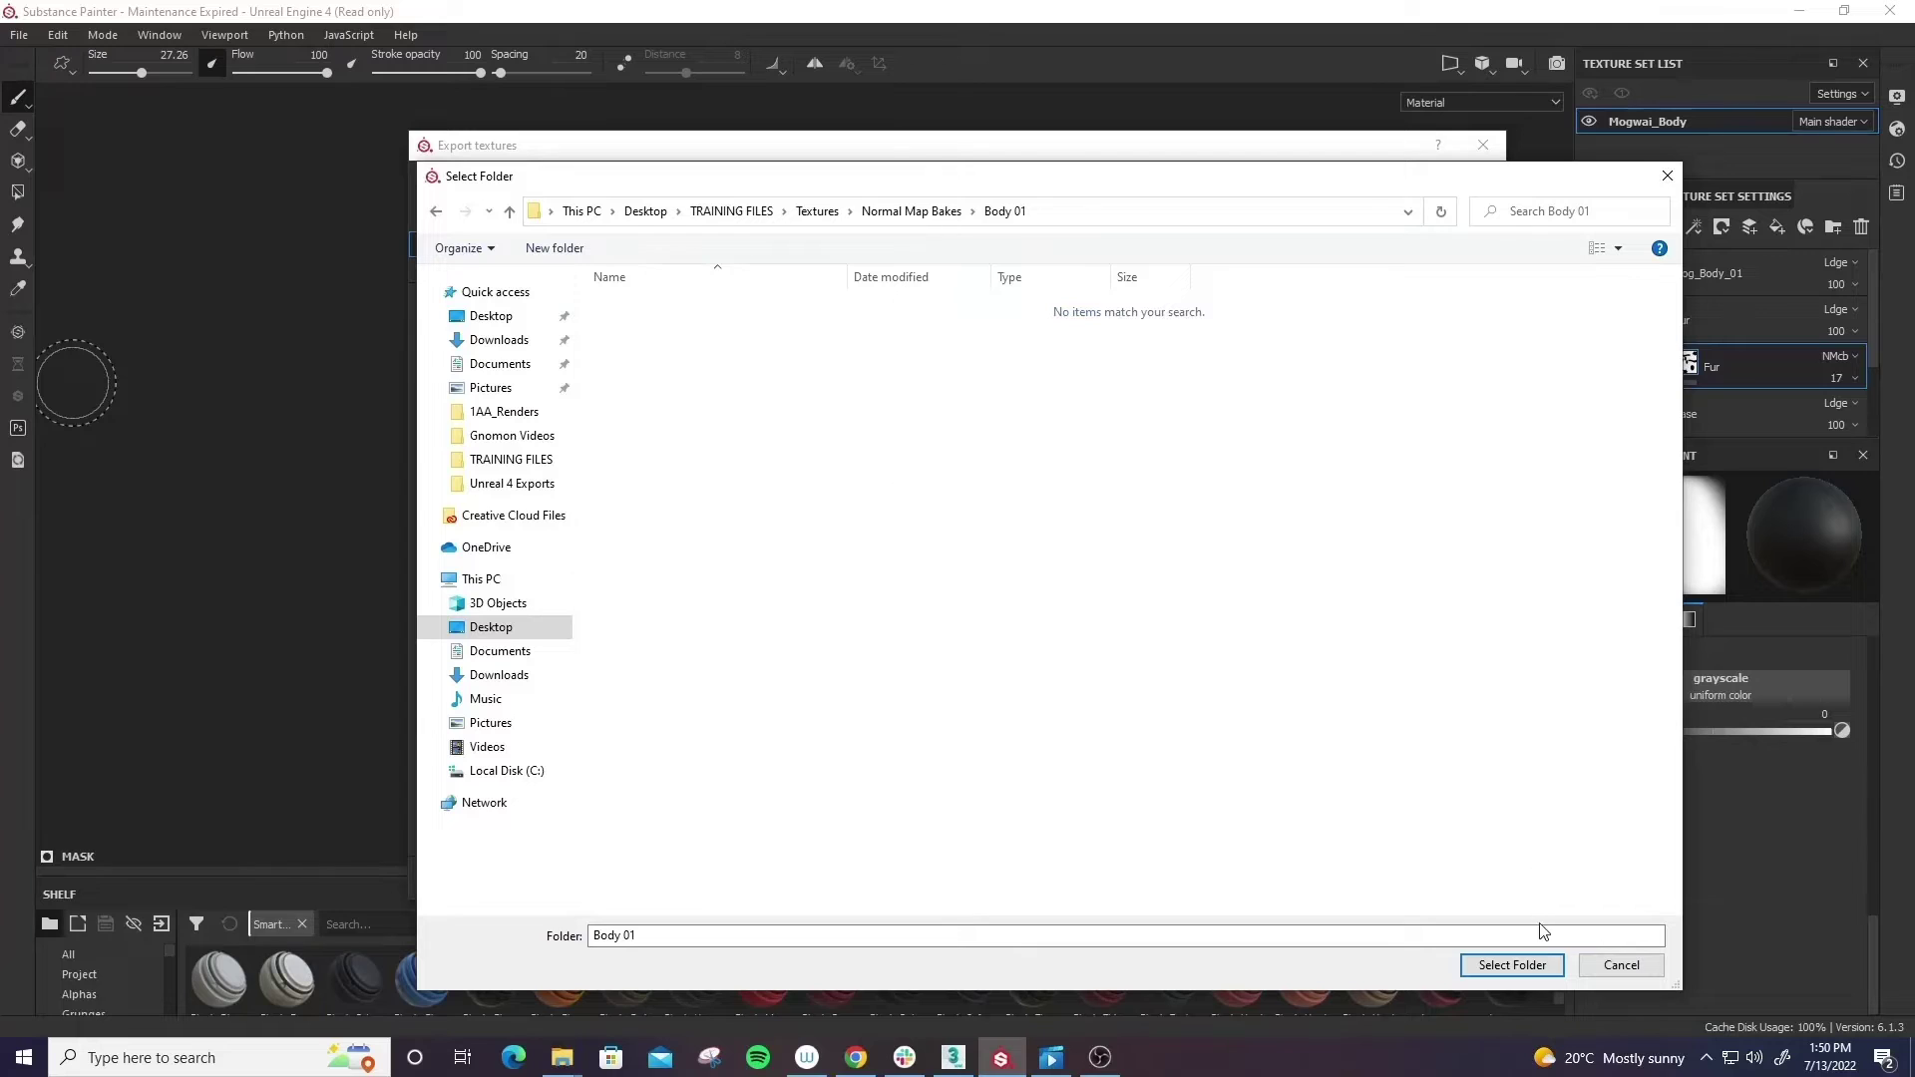
pyautogui.click(1512, 965)
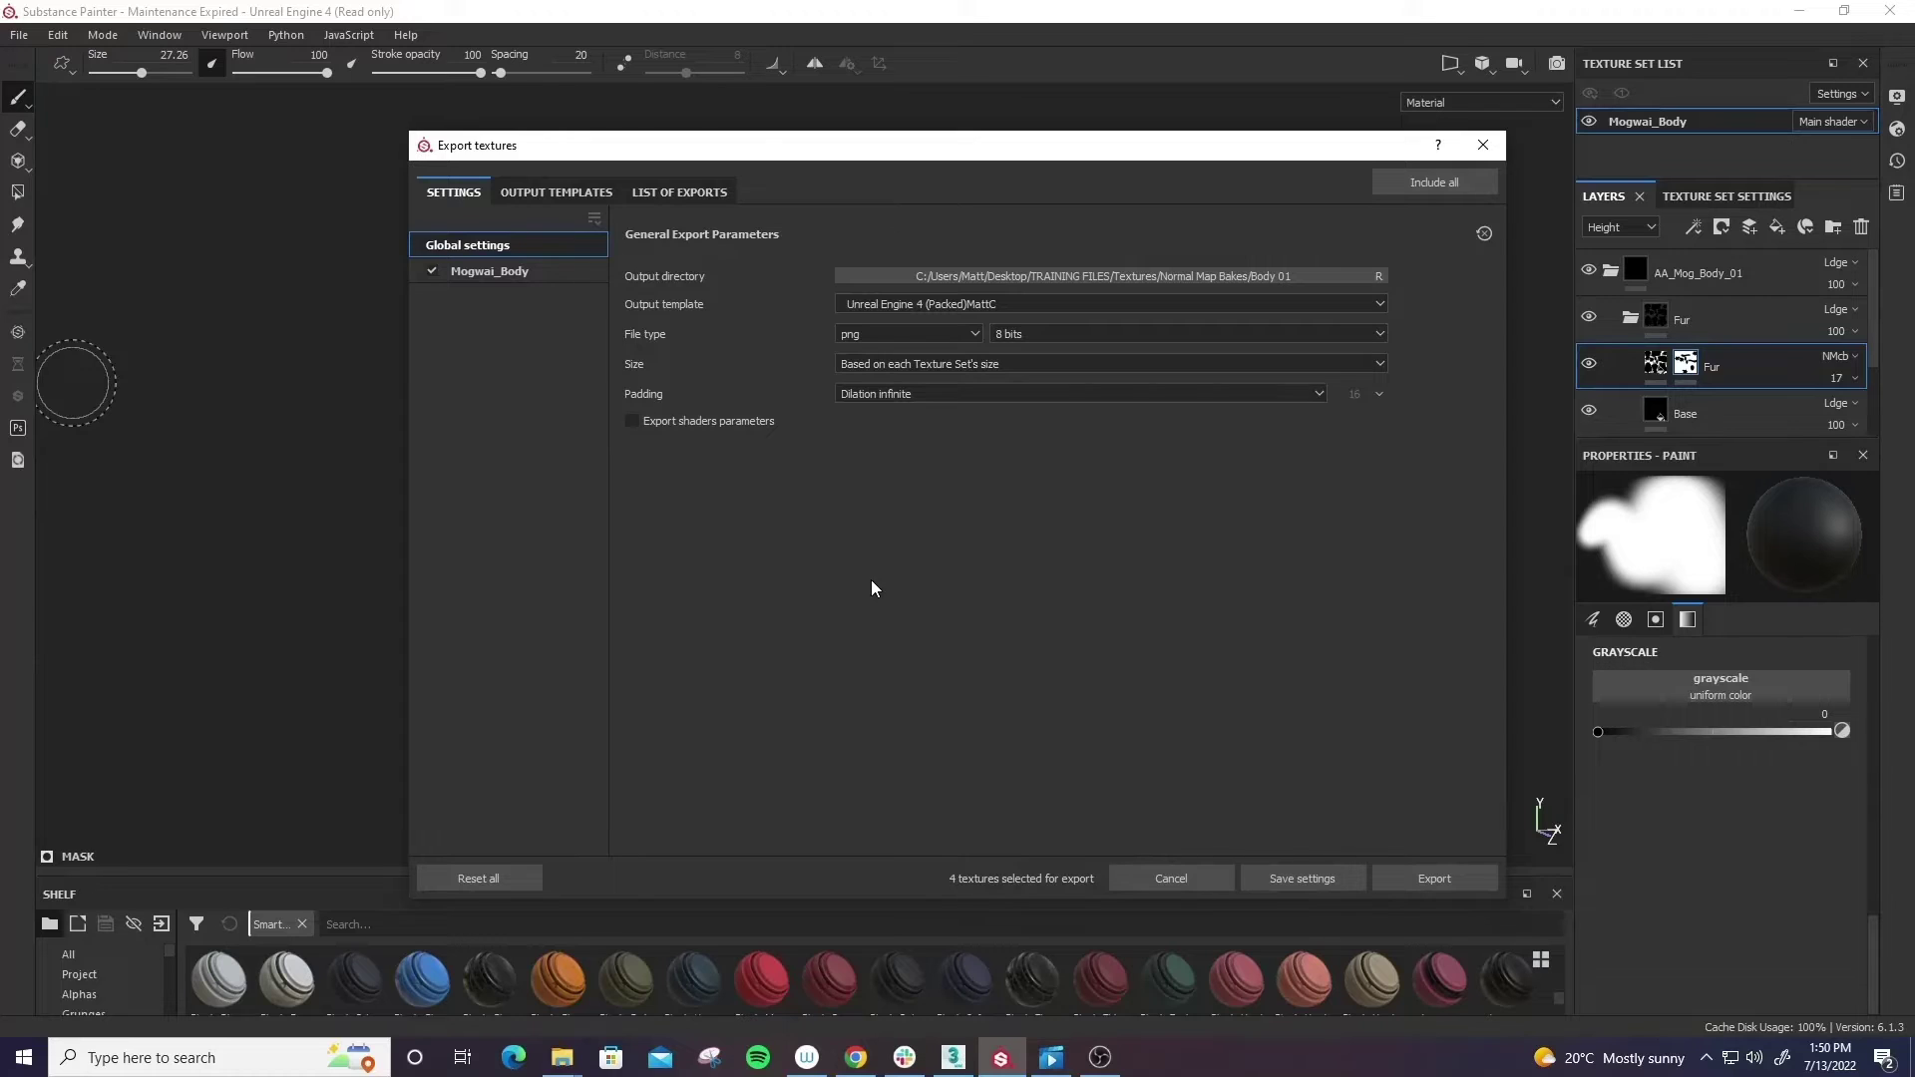
# - Export the Mogwai_Body textures to the Body 01 folder and close the export window
pyautogui.click(556, 191)
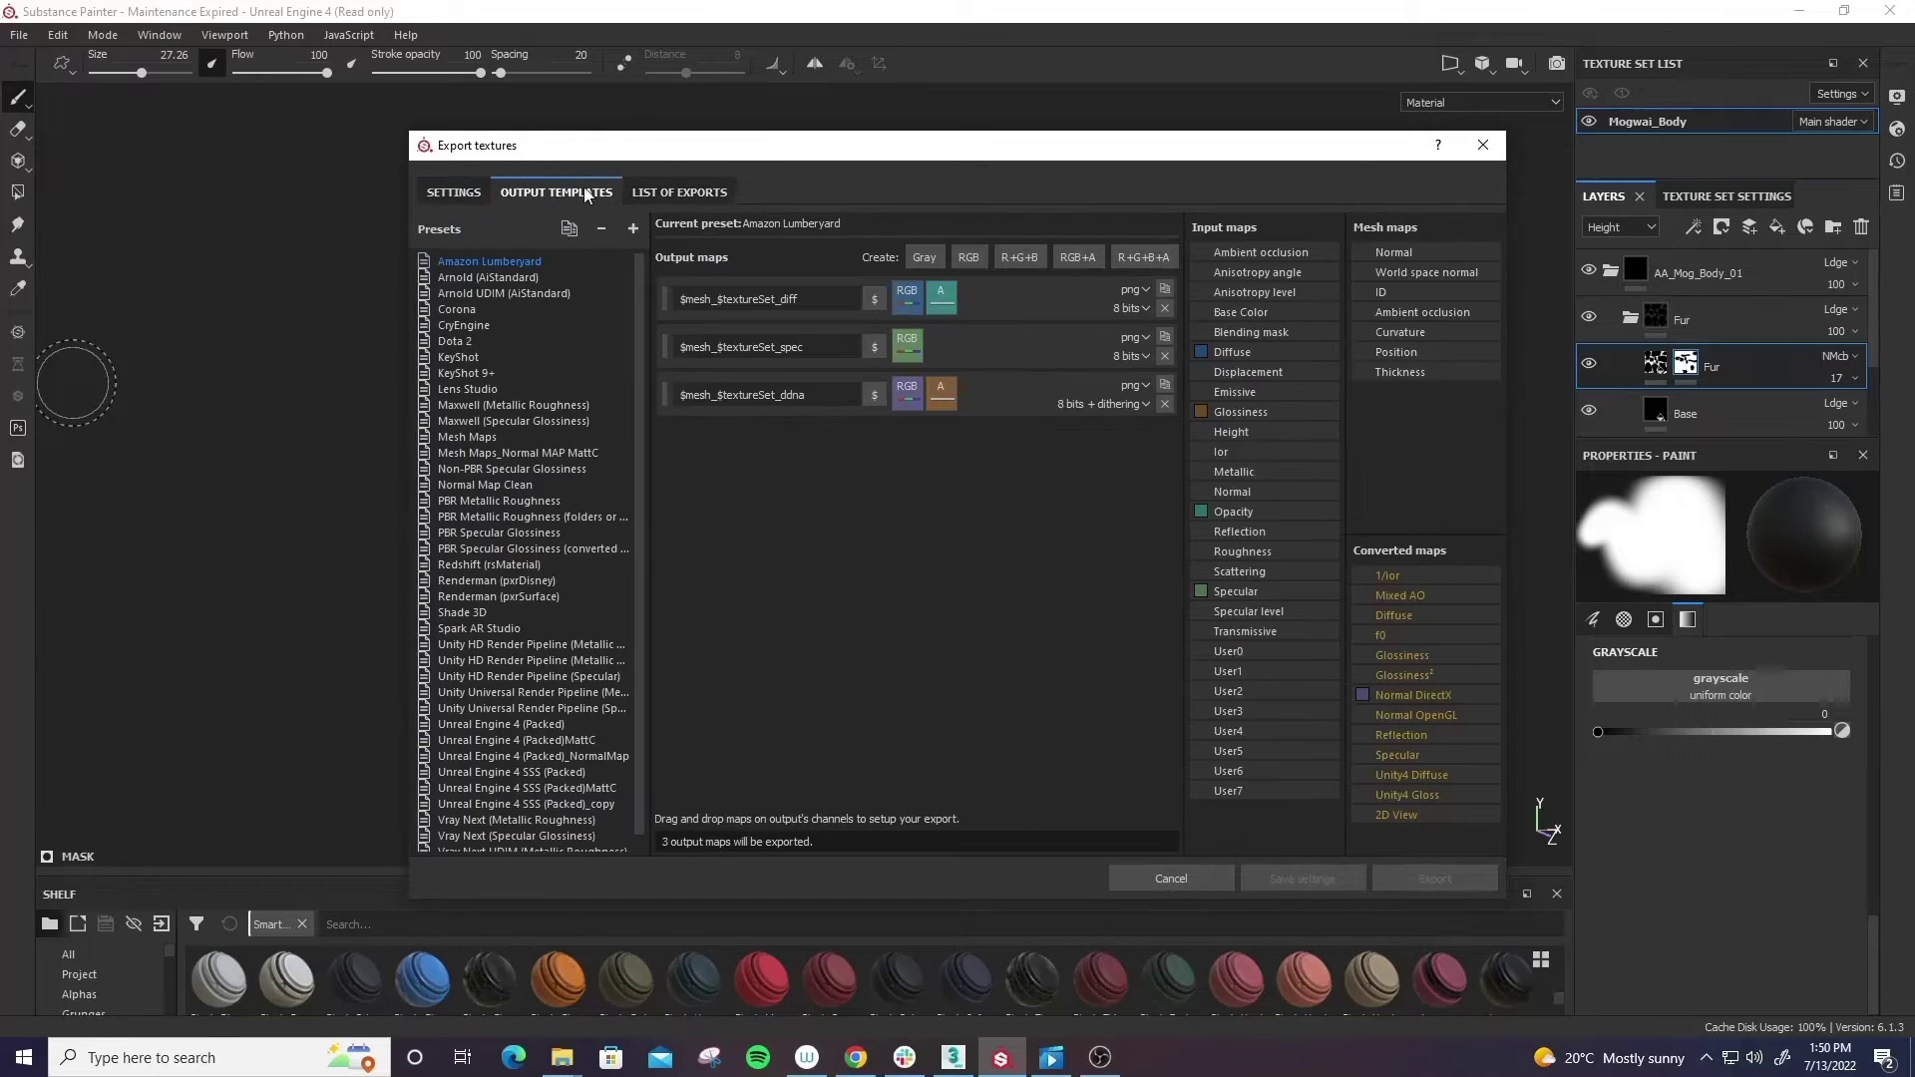
pyautogui.click(677, 193)
pyautogui.click(463, 193)
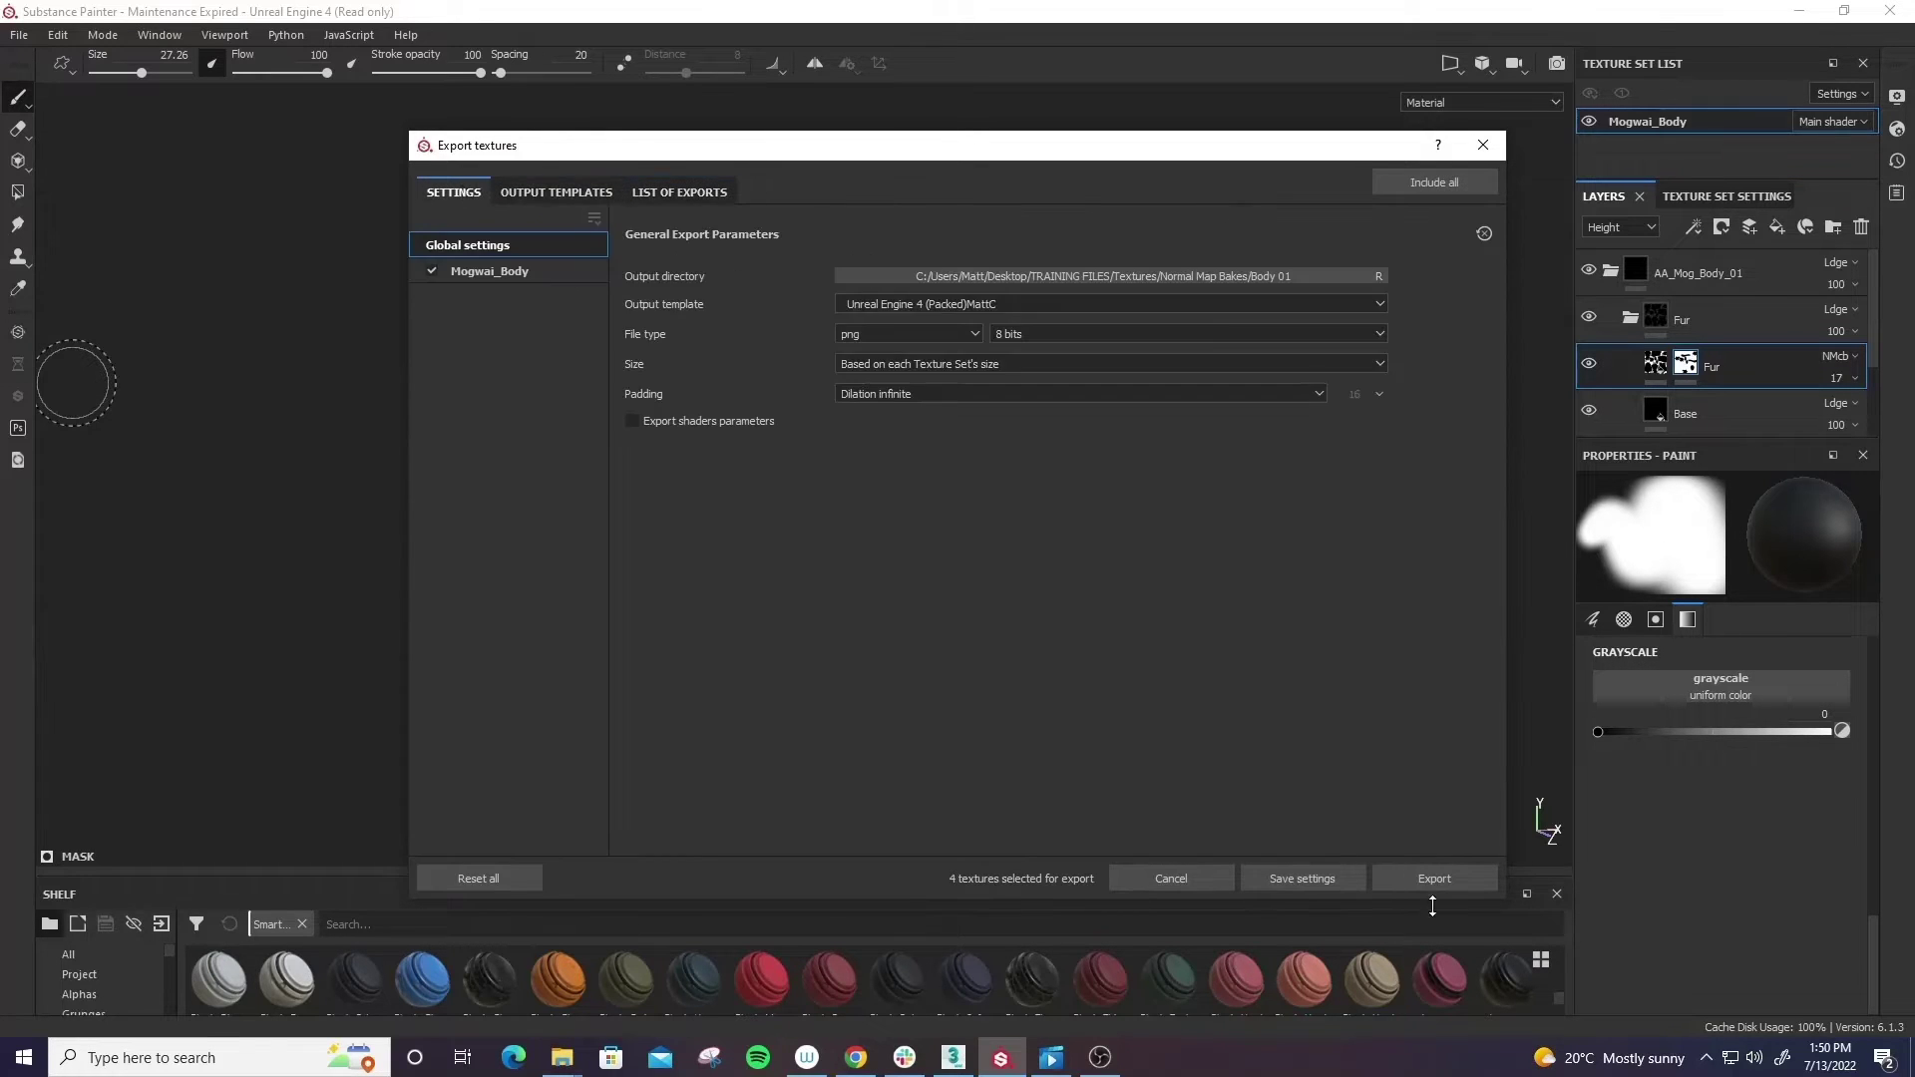
pyautogui.click(1444, 873)
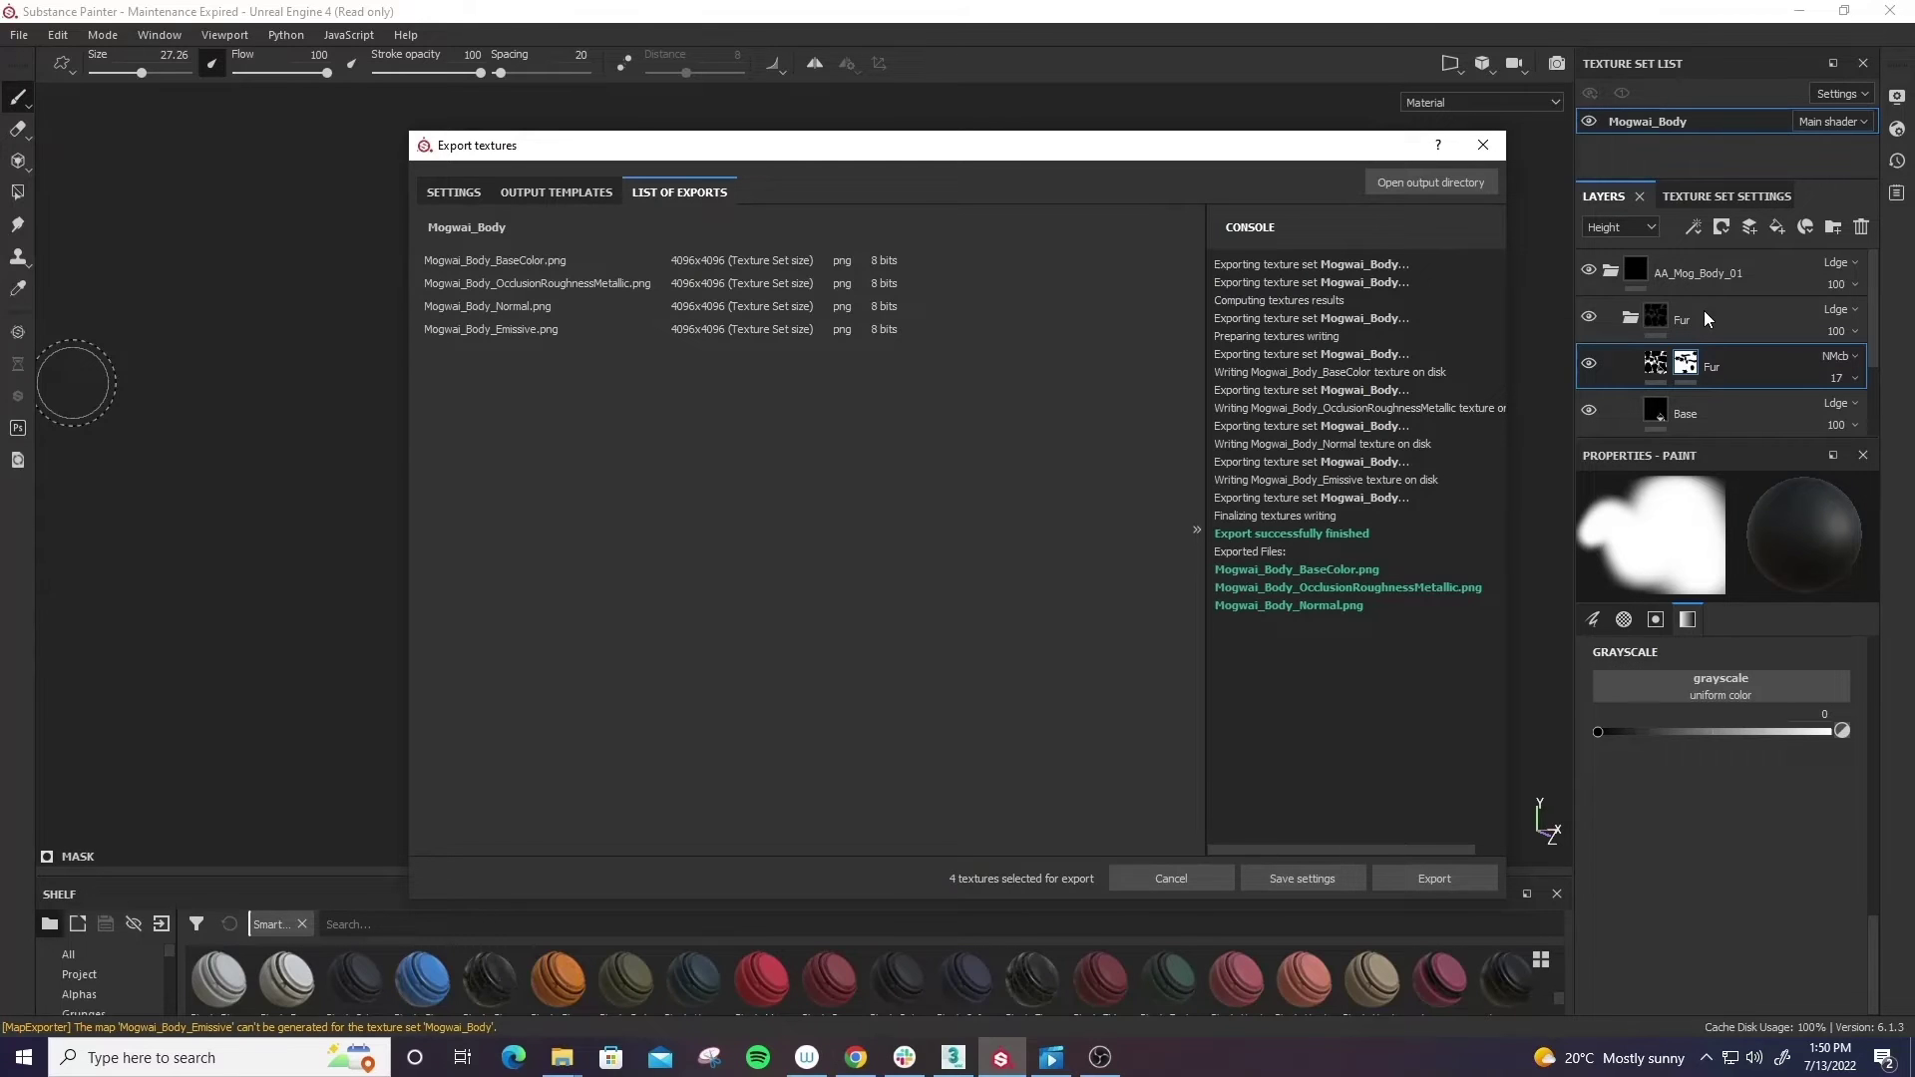
pyautogui.click(1446, 876)
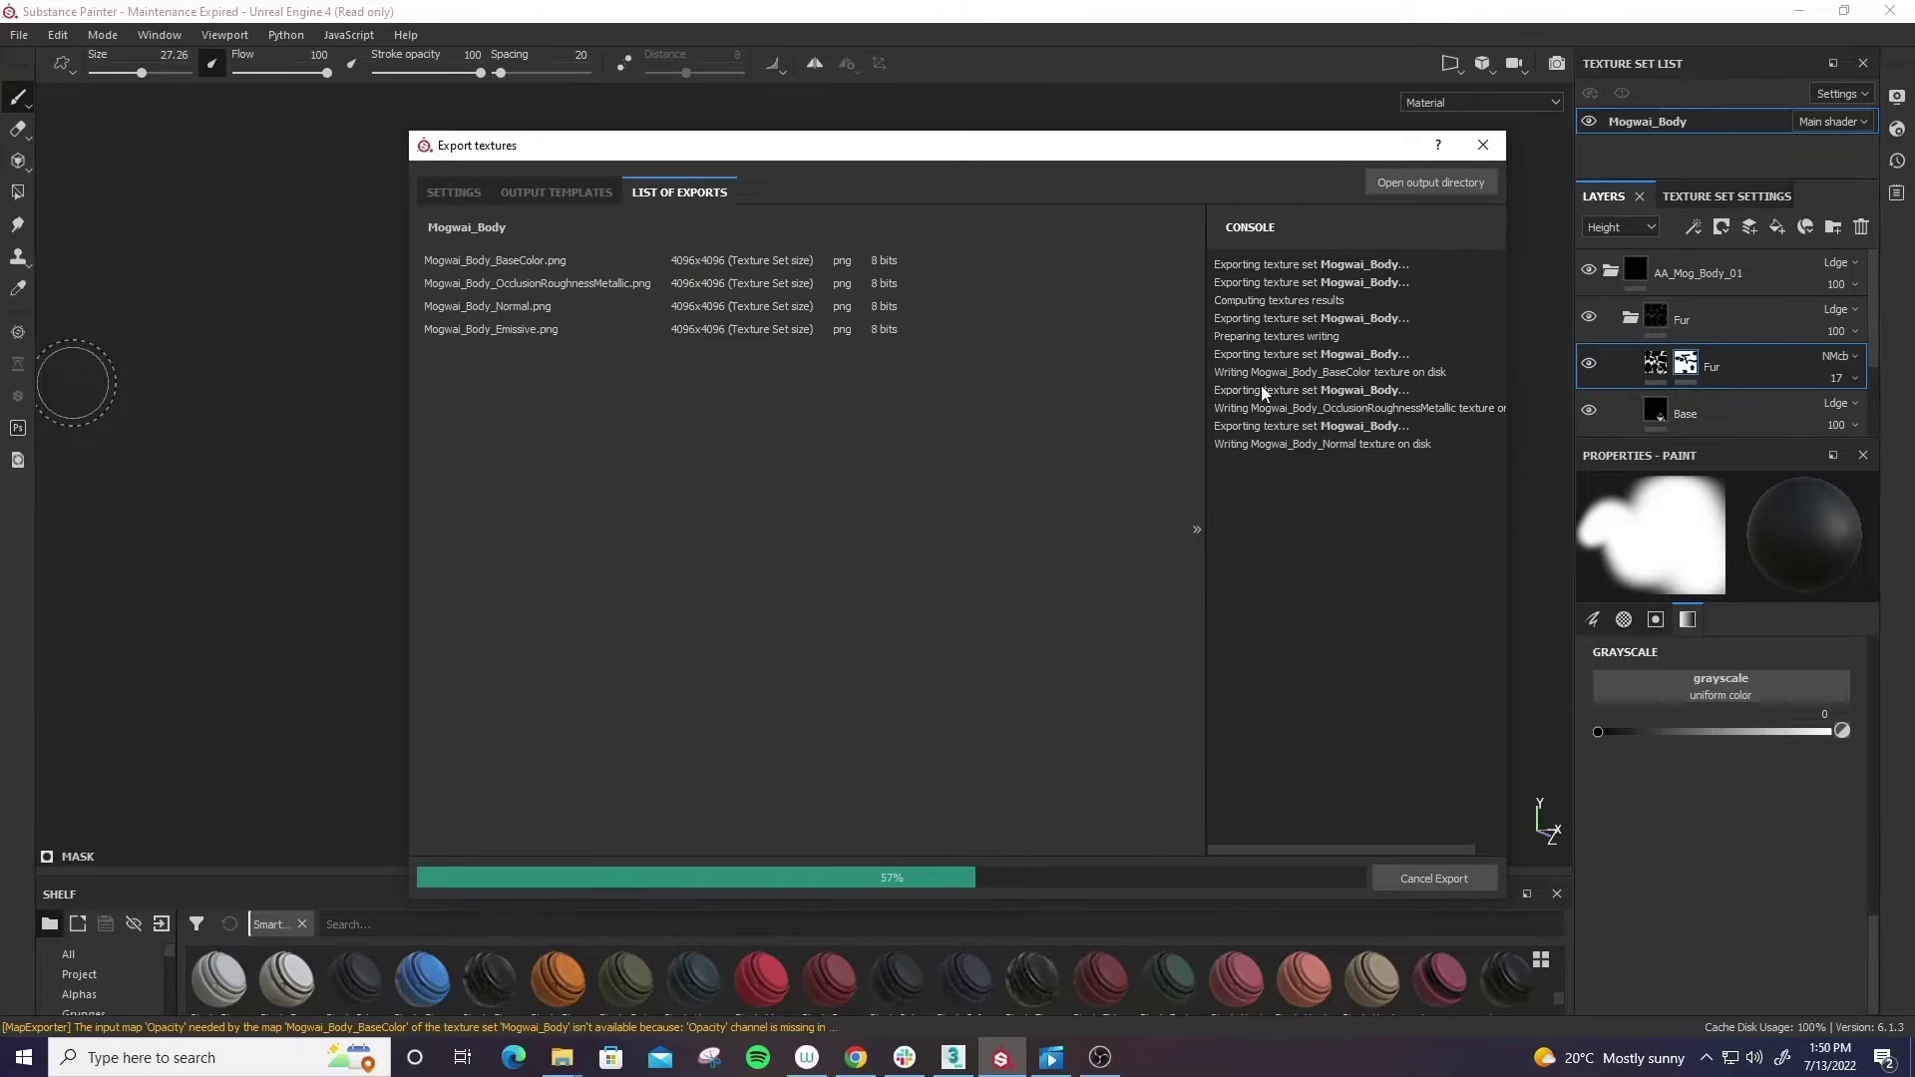
pyautogui.click(1483, 146)
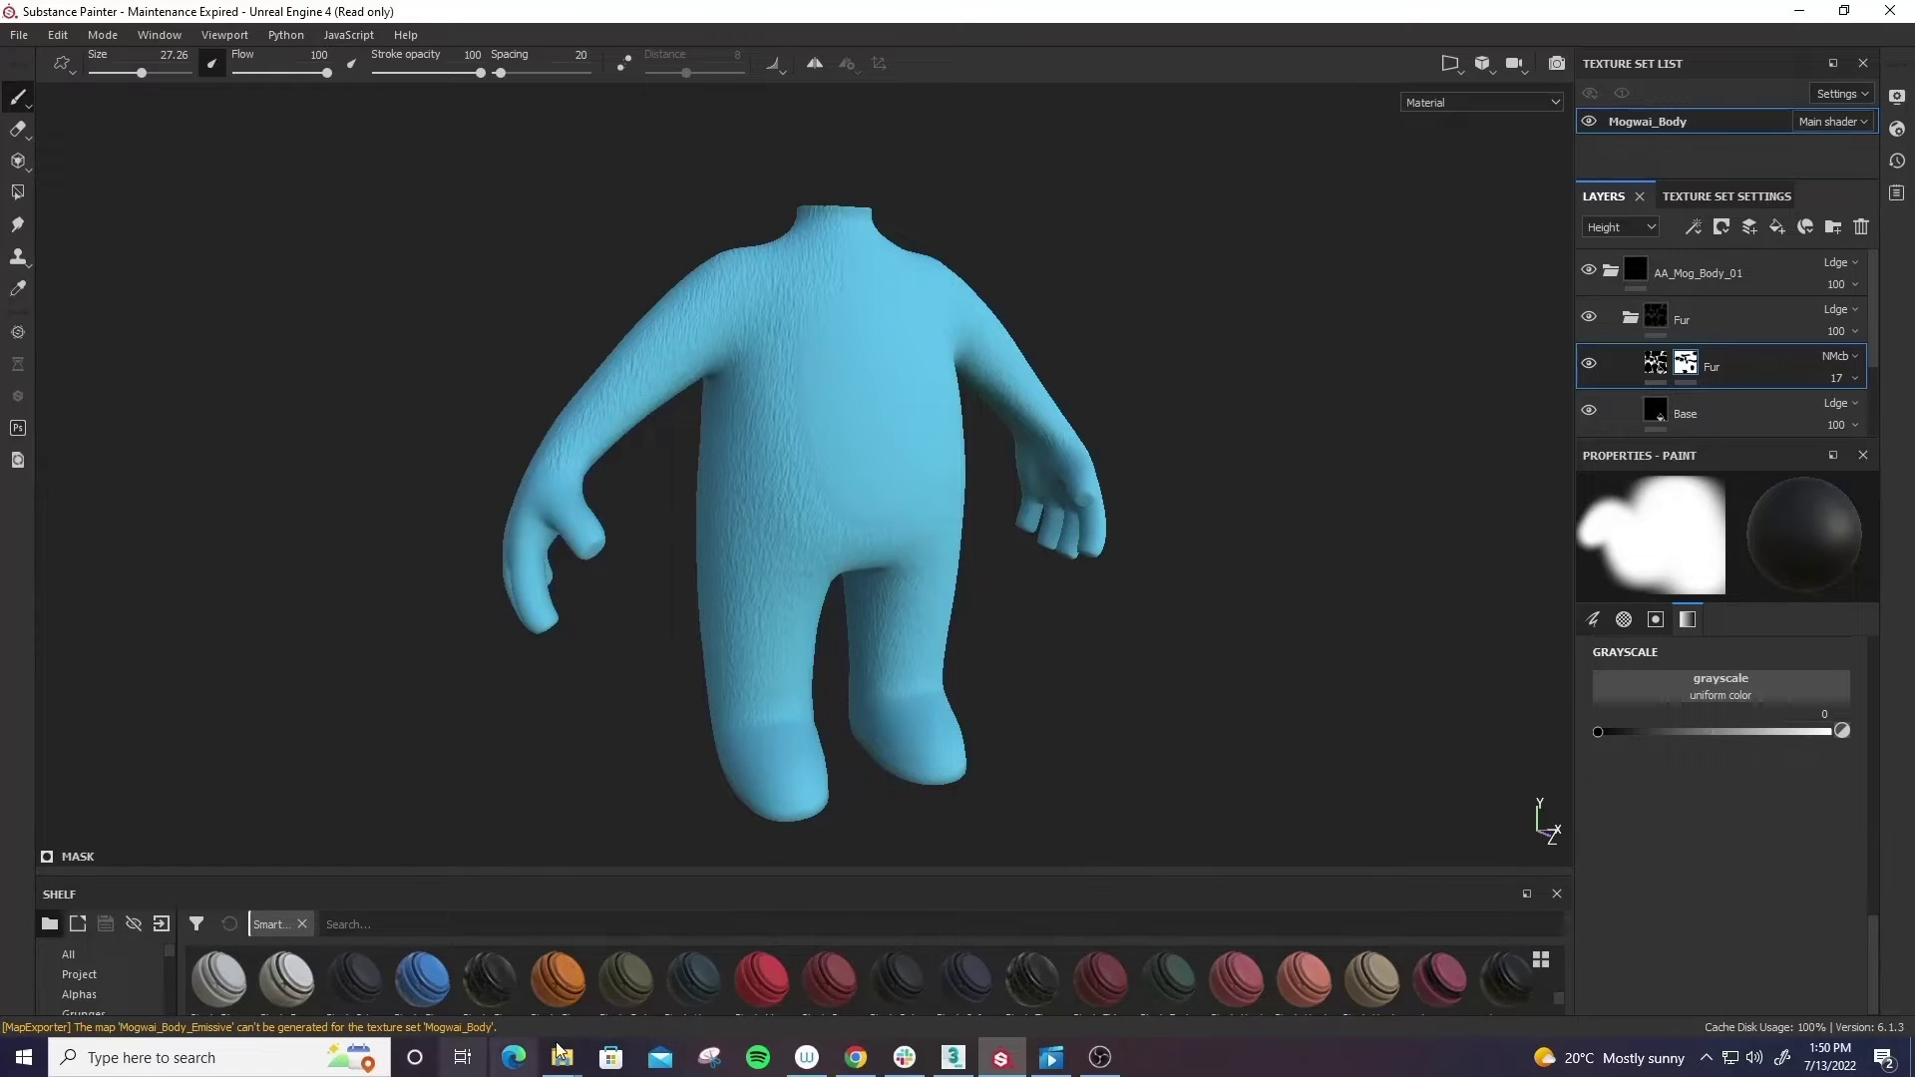
# - Close the Gnomon Videos window and switch to the Mogwai_Turntables window in File Explorer
pyautogui.moveTo(561, 1057)
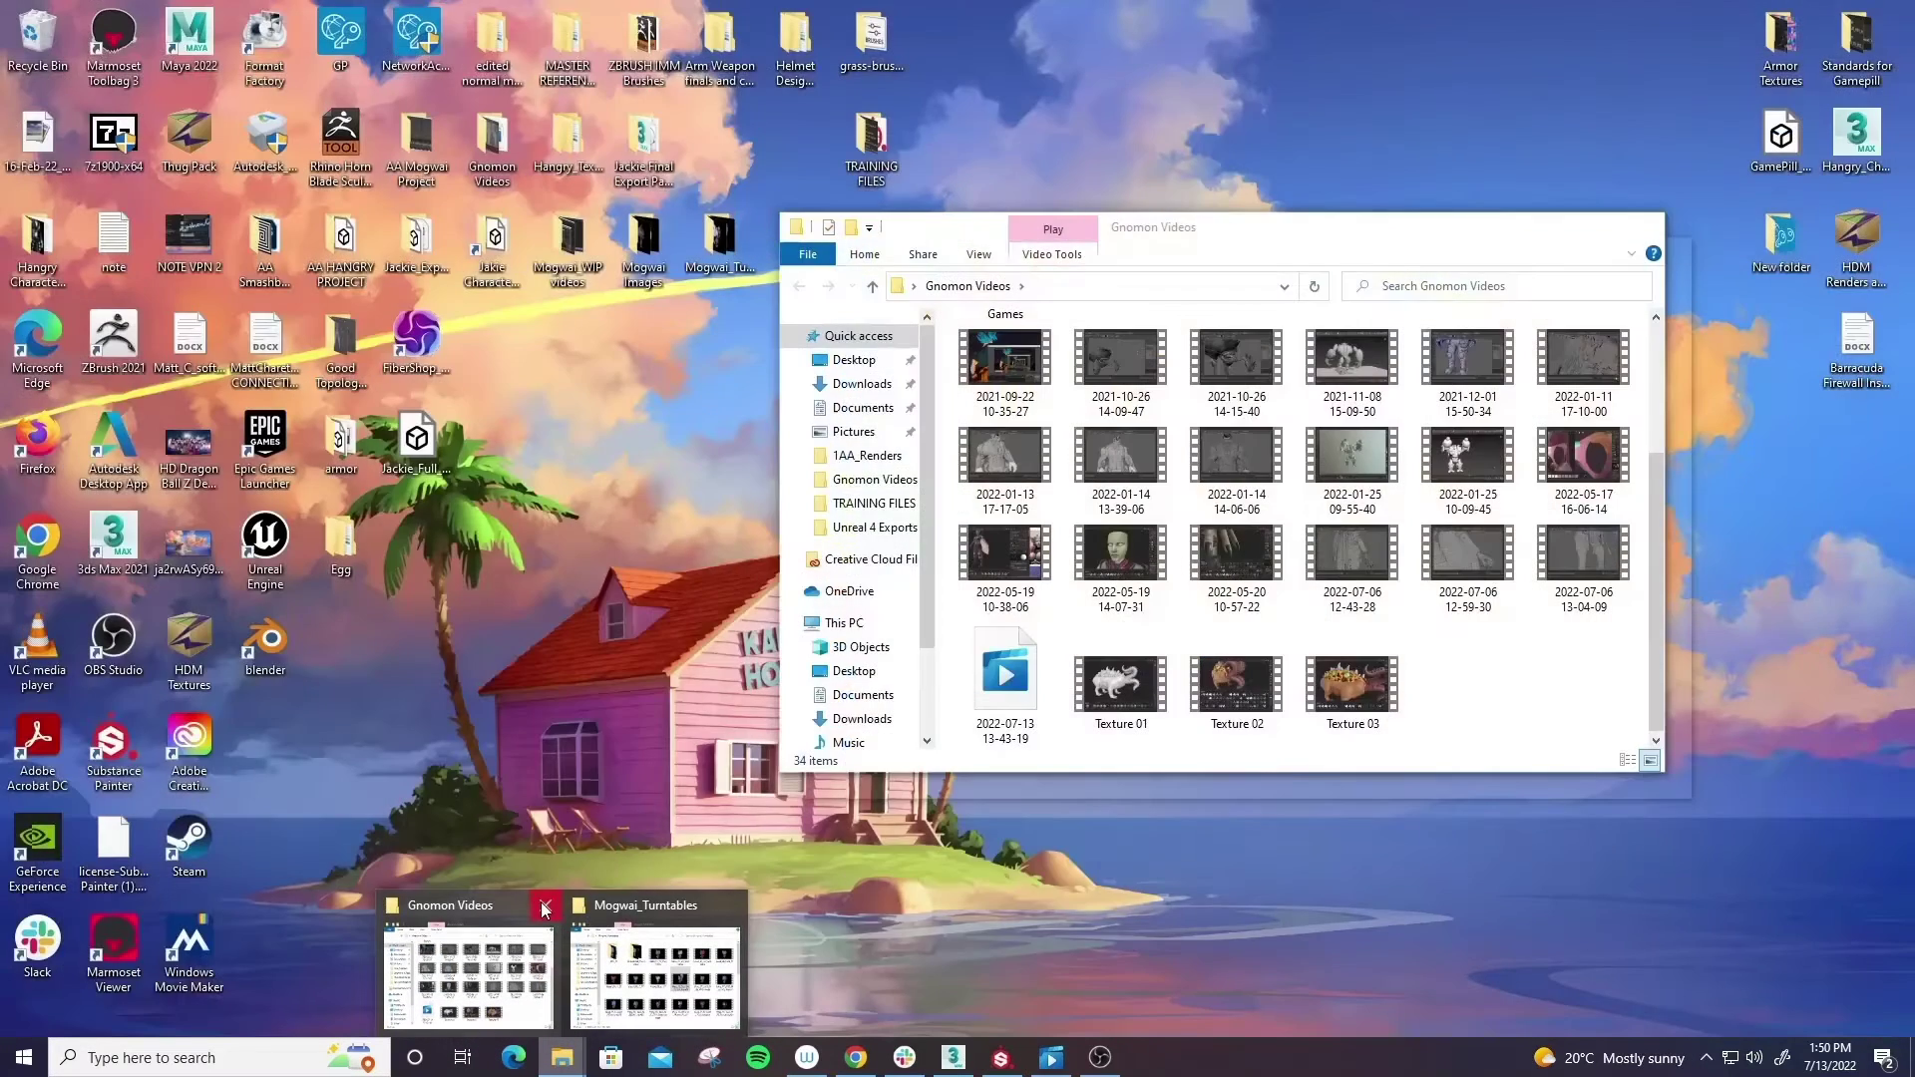
pyautogui.click(545, 905)
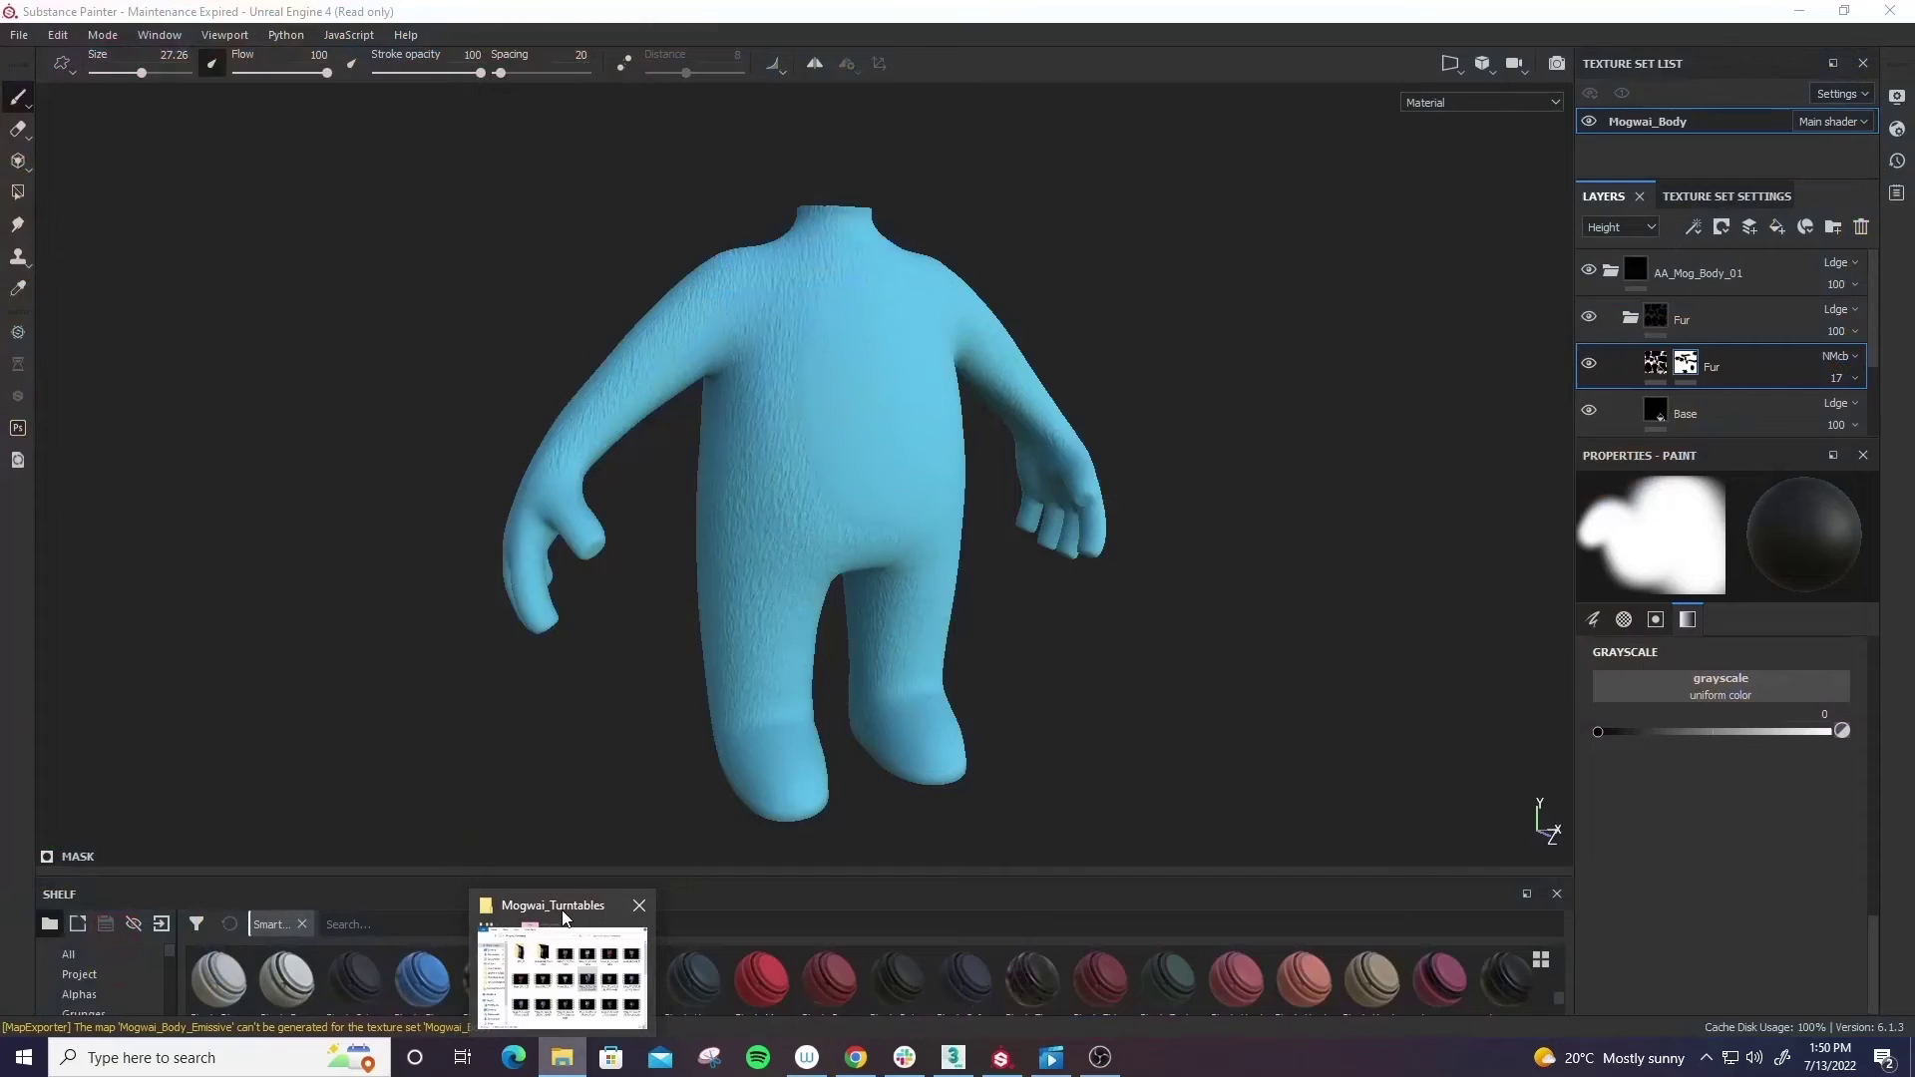
pyautogui.click(613, 903)
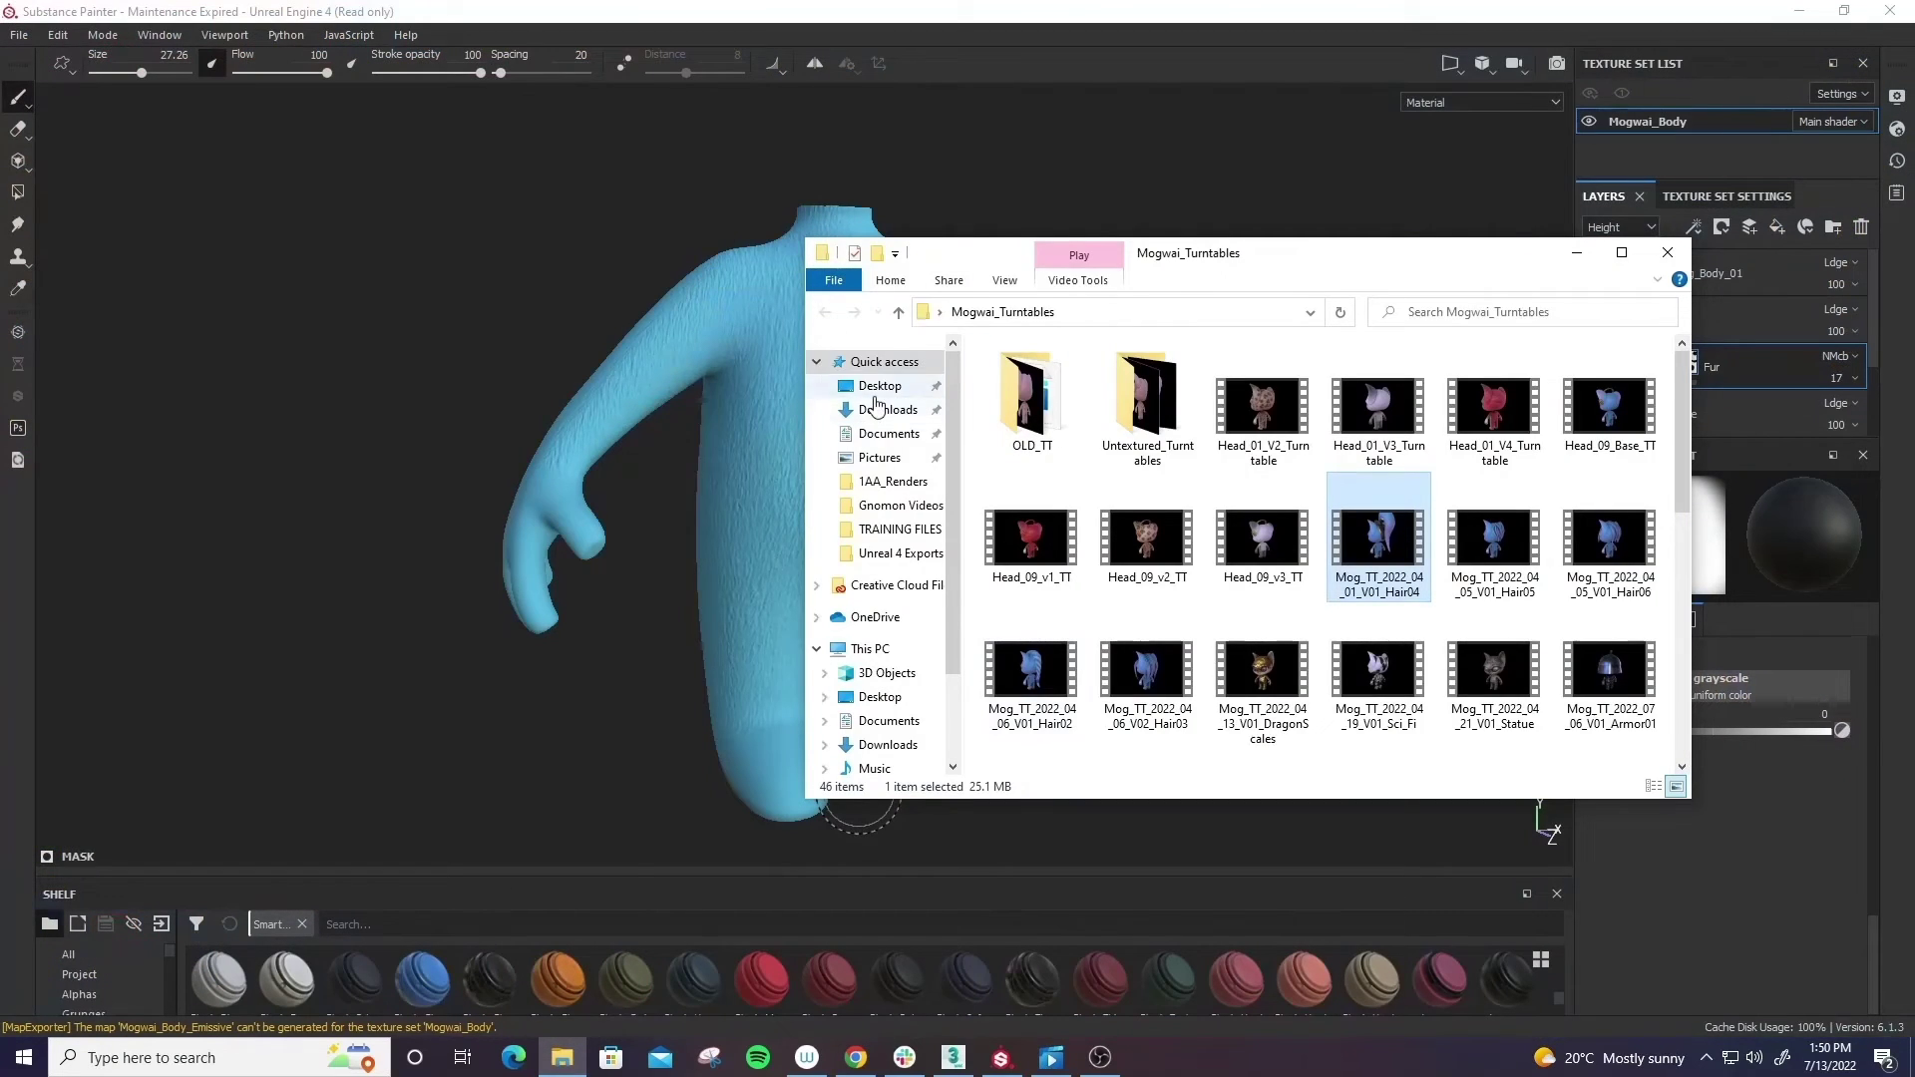
# - Browse from the Desktop to TRAINING FILES > Textures > Normal Map Bakes > Body 01 and select the exported Mogwai_Body_BaseColor image
pyautogui.click(879, 386)
pyautogui.scroll(-10, 1315, 628)
pyautogui.scroll(8, 1314, 628)
pyautogui.scroll(2, 1315, 628)
pyautogui.scroll(-2, 1314, 628)
pyautogui.doubleClick(1506, 686)
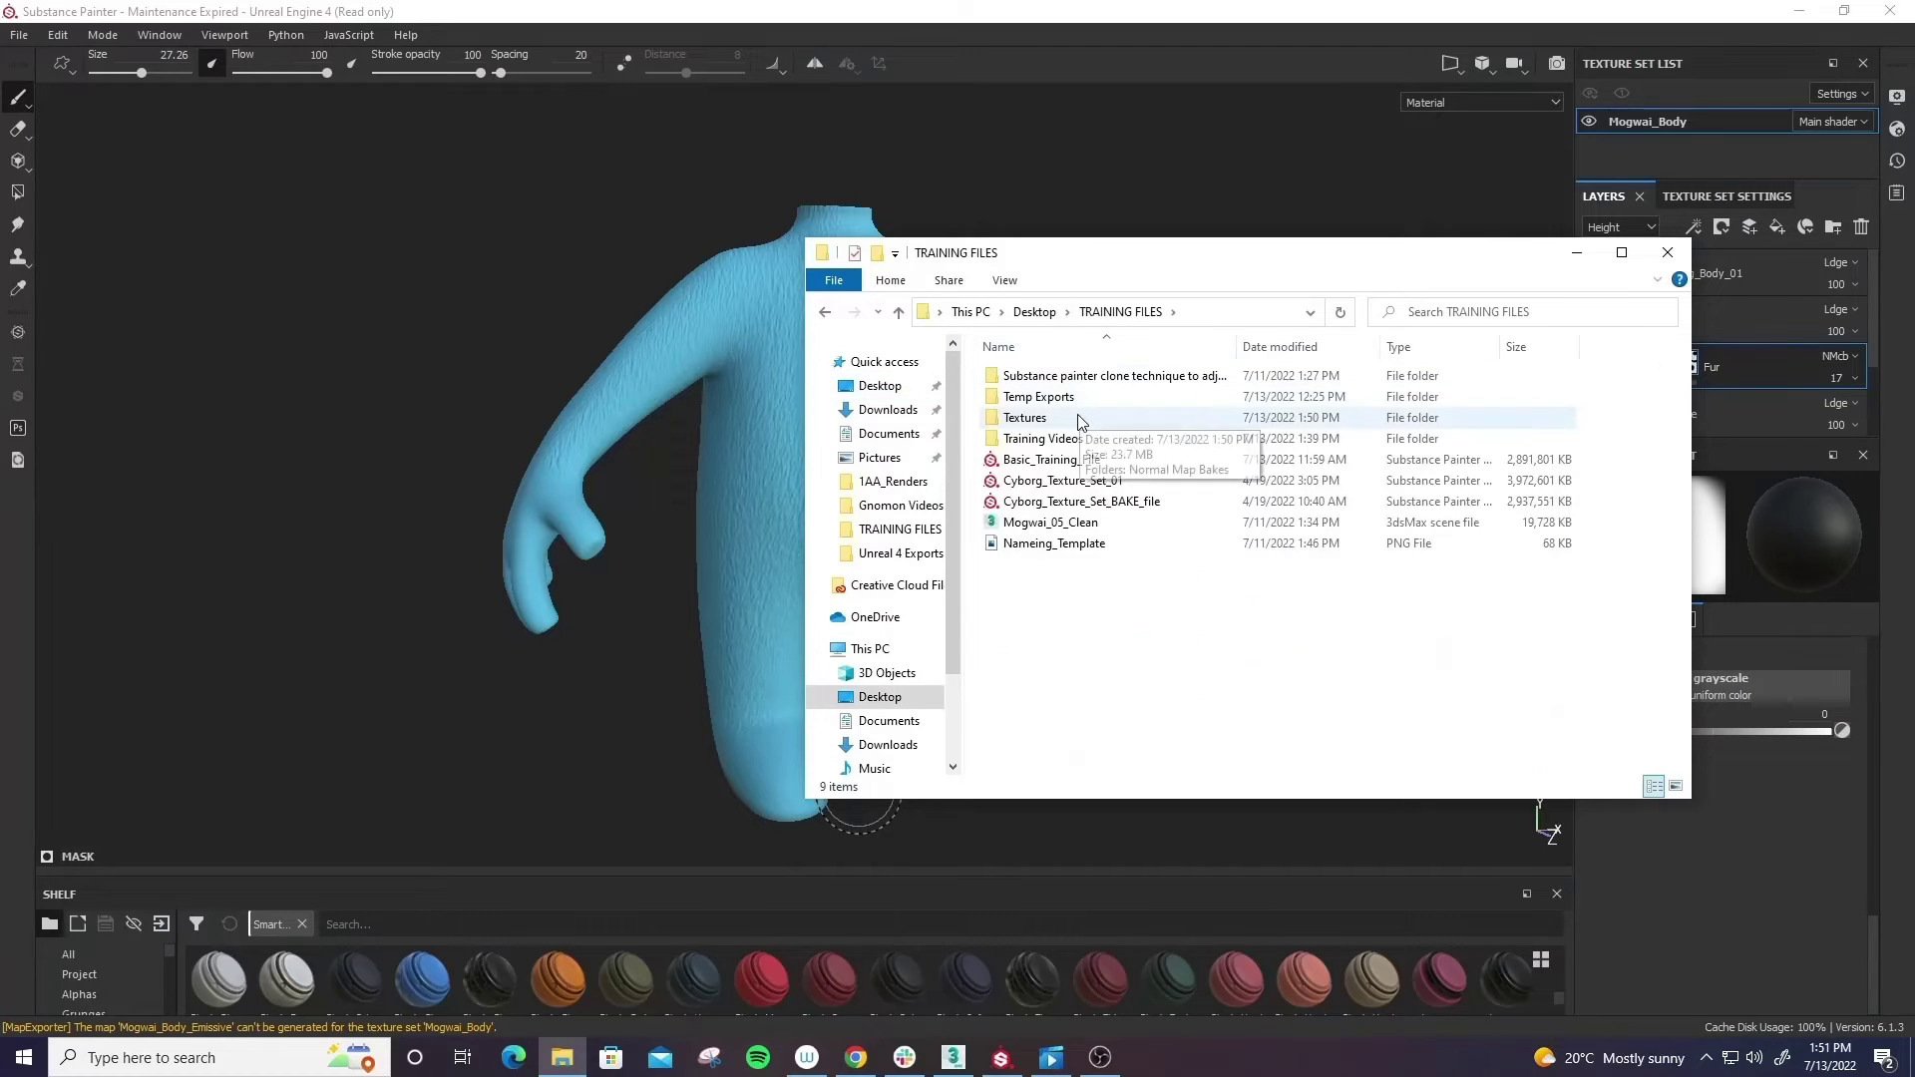
pyautogui.doubleClick(1042, 418)
pyautogui.doubleClick(1065, 377)
pyautogui.doubleClick(1058, 380)
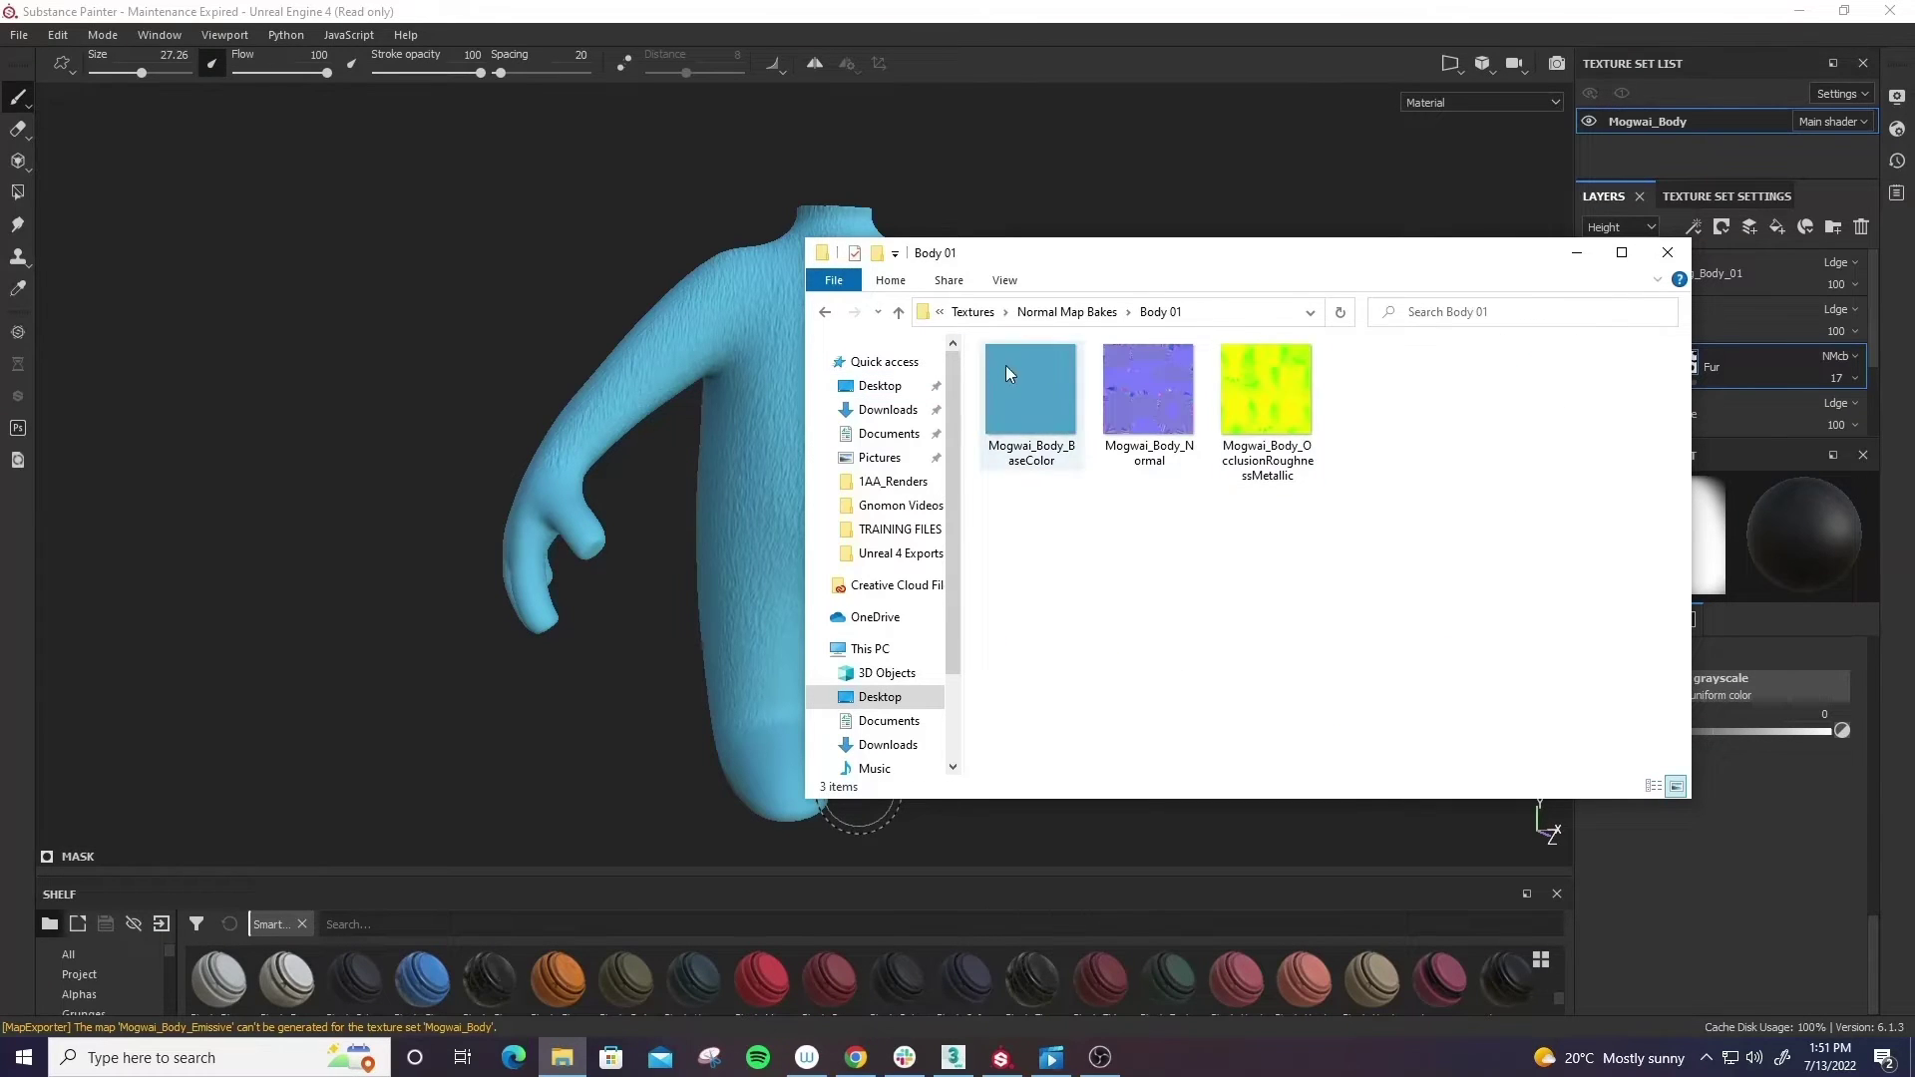
pyautogui.click(1019, 409)
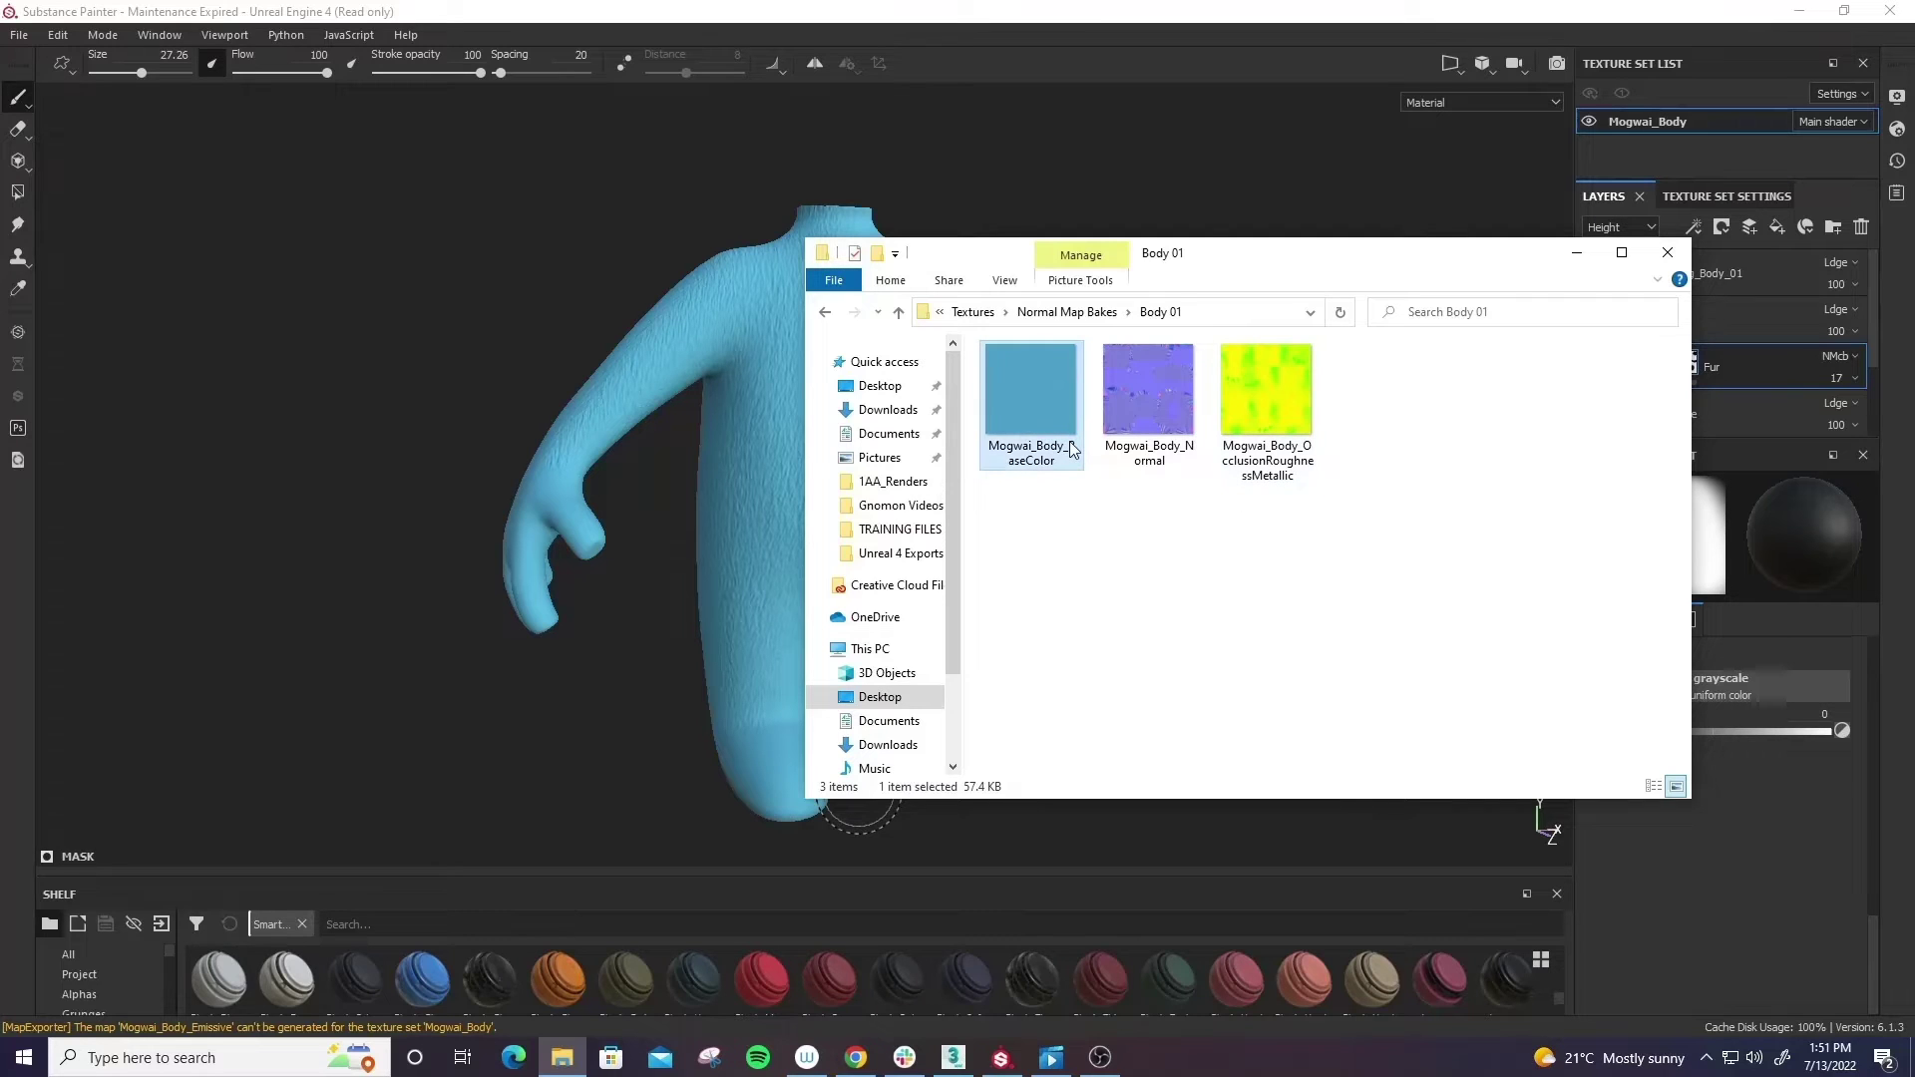
# - Delete the Mogwai_Body BaseColor and OcclusionRoughnessMetallic images from the Body 01 folder, keeping only the normal map
pyautogui.press('Delete')
pyautogui.click(1129, 414)
pyautogui.press('Delete')
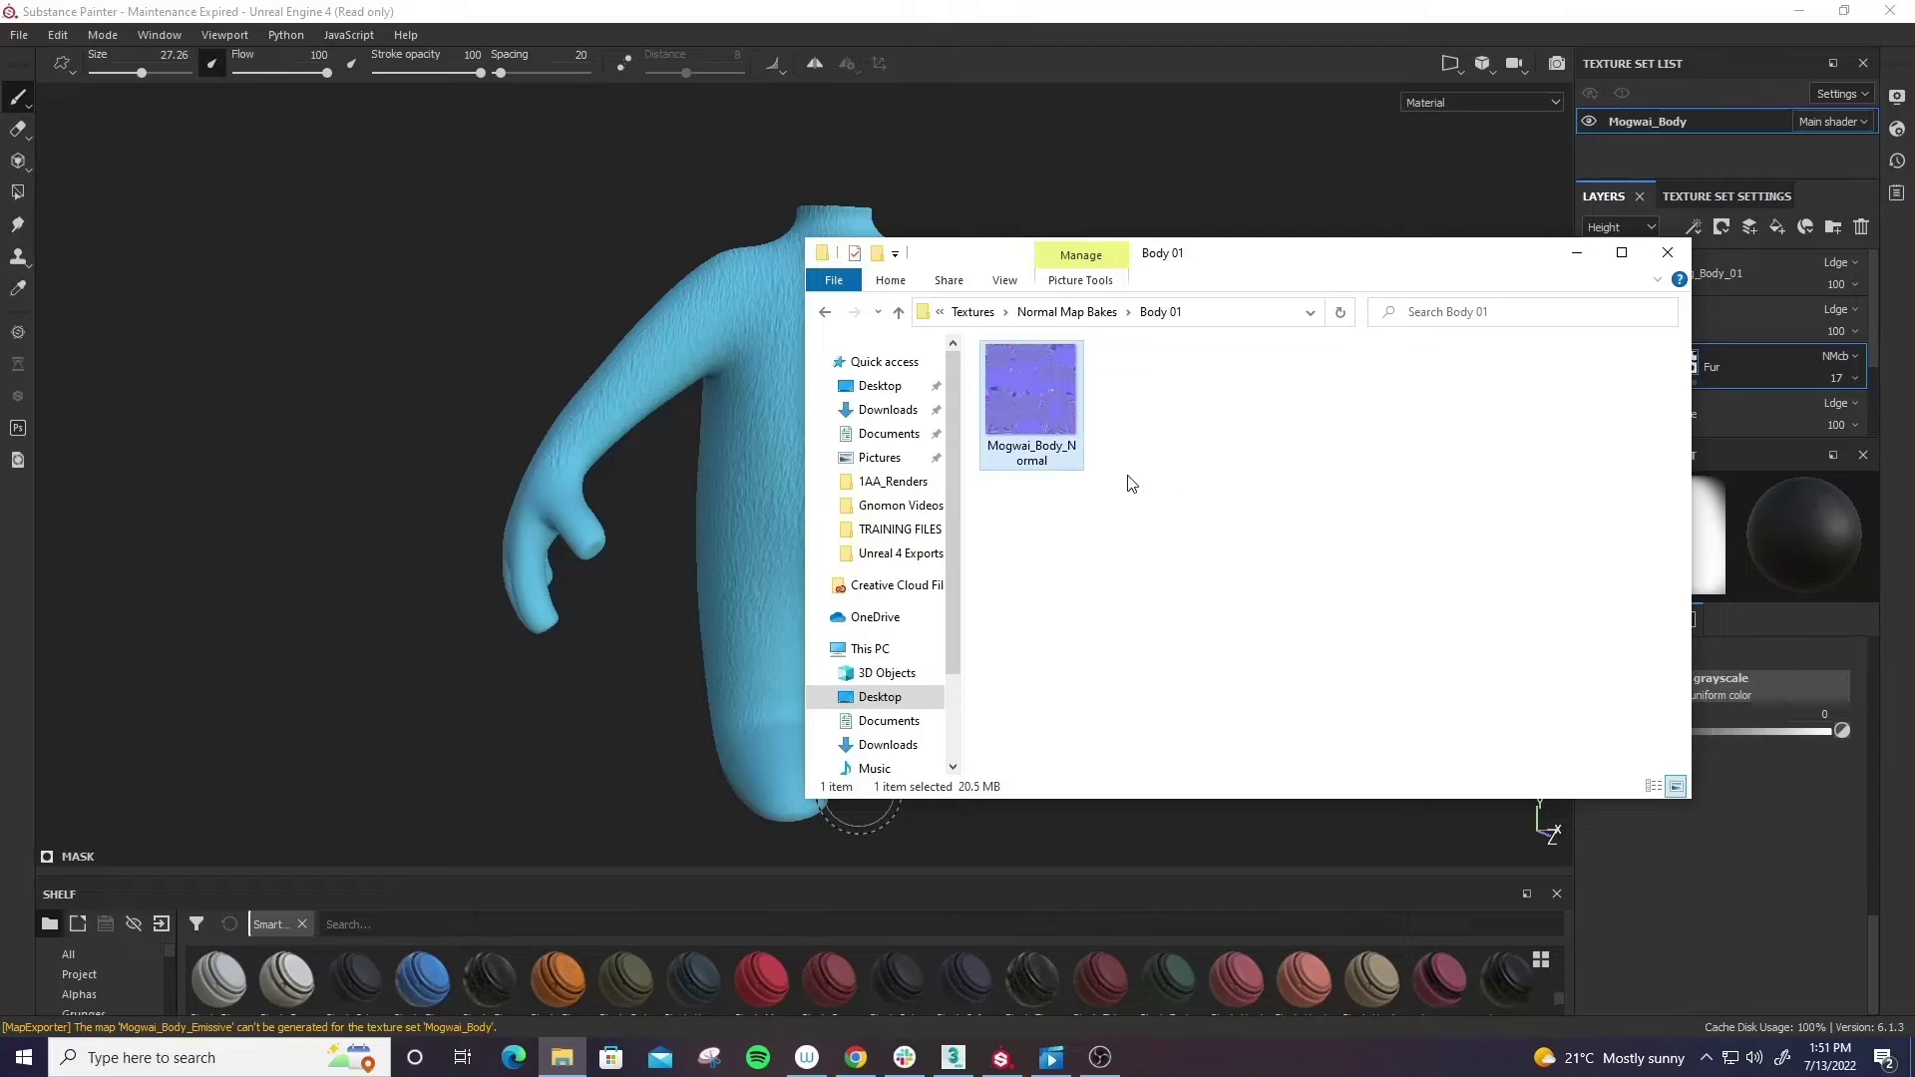
# - Rename the remaining normal map as Mogwai_Body_Normal_Edit and close the Body 01 folder window
pyautogui.click(1038, 464)
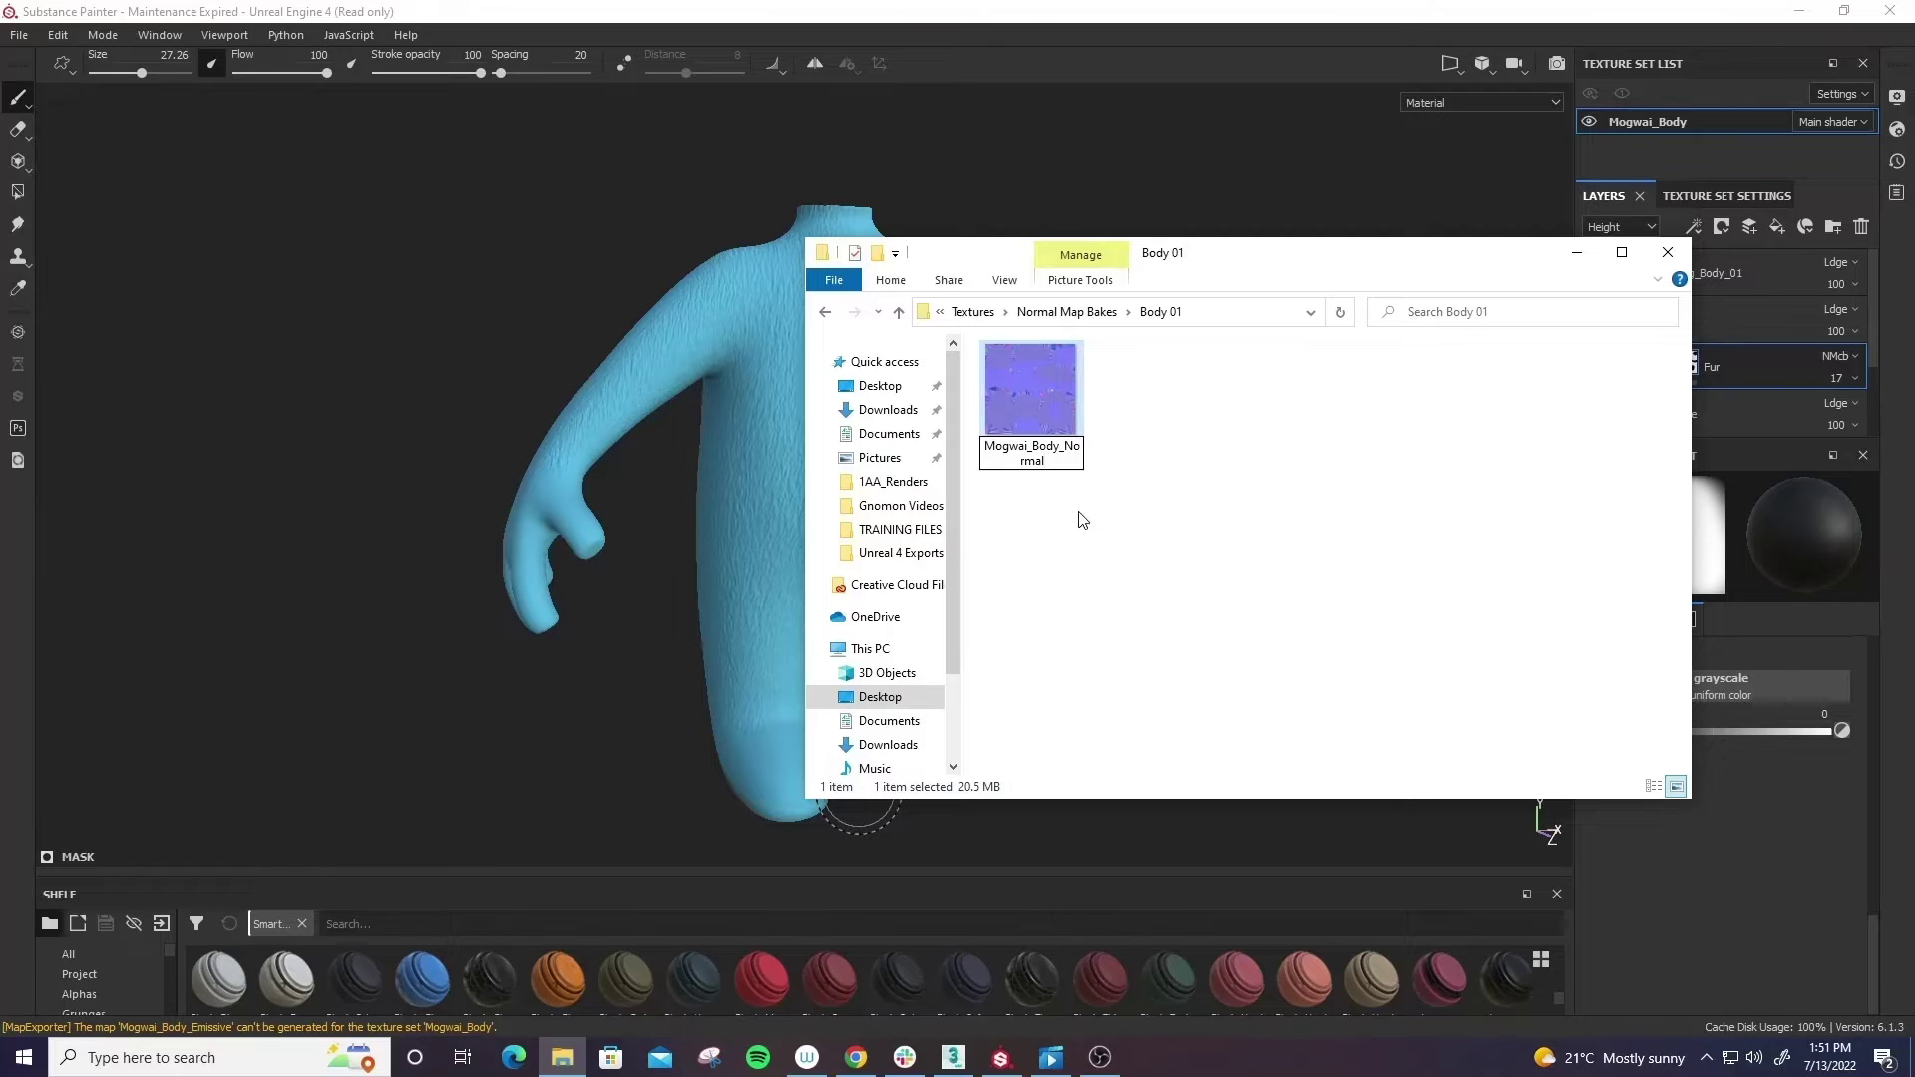
pyautogui.write('_Edit')
pyautogui.press('Return')
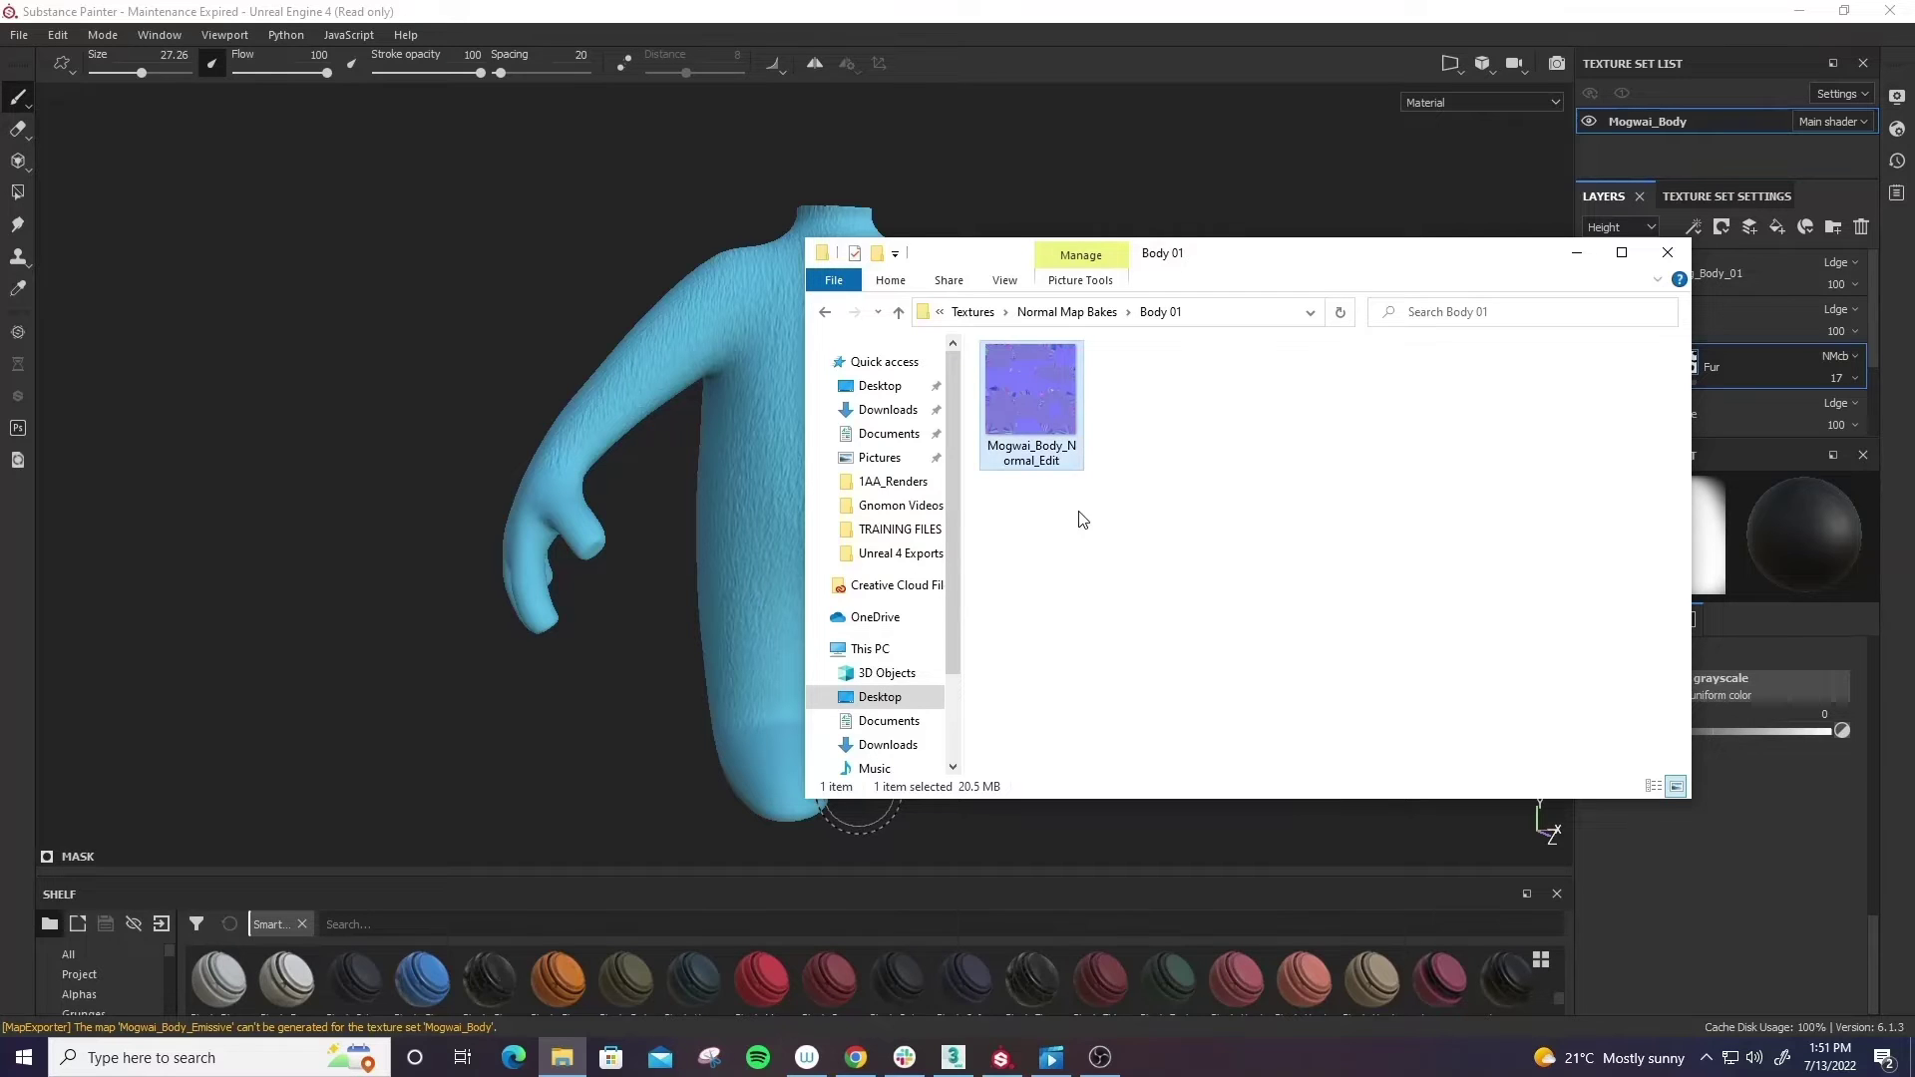
pyautogui.click(1167, 508)
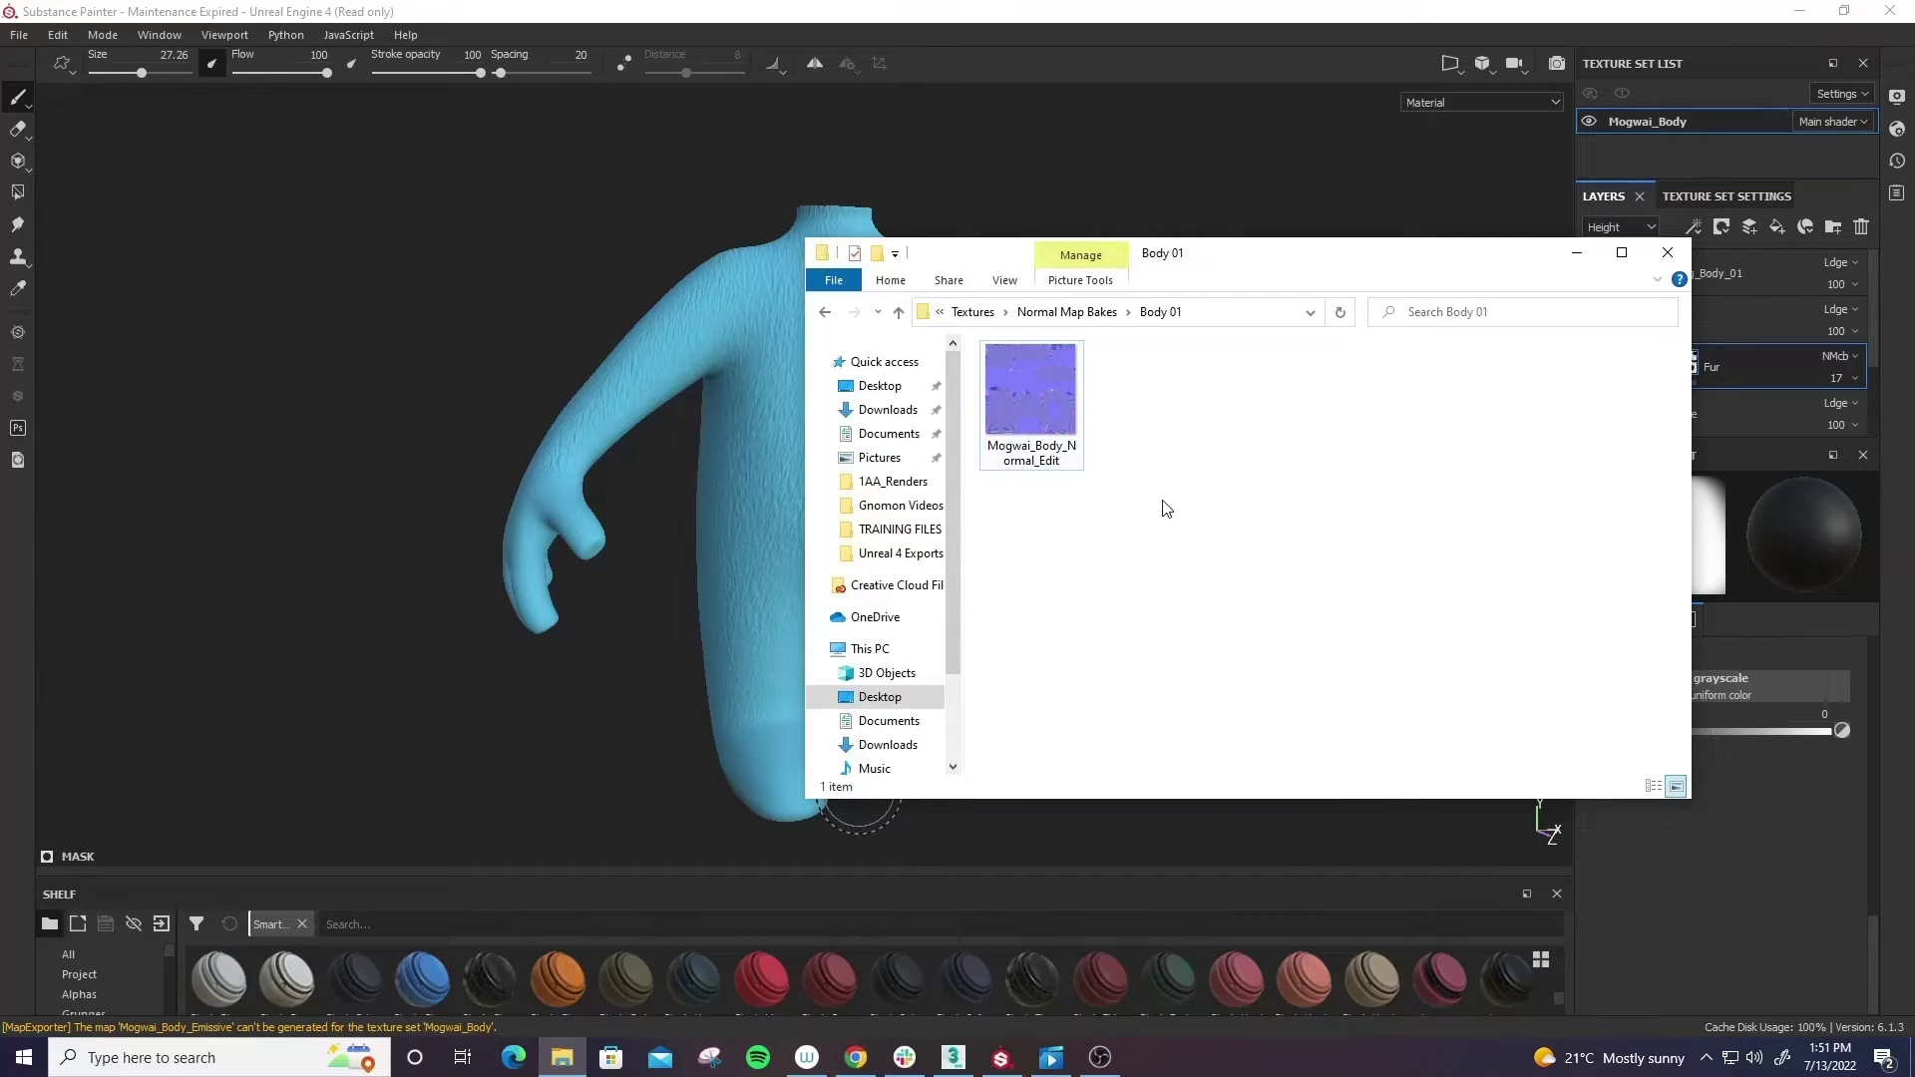
pyautogui.click(1667, 252)
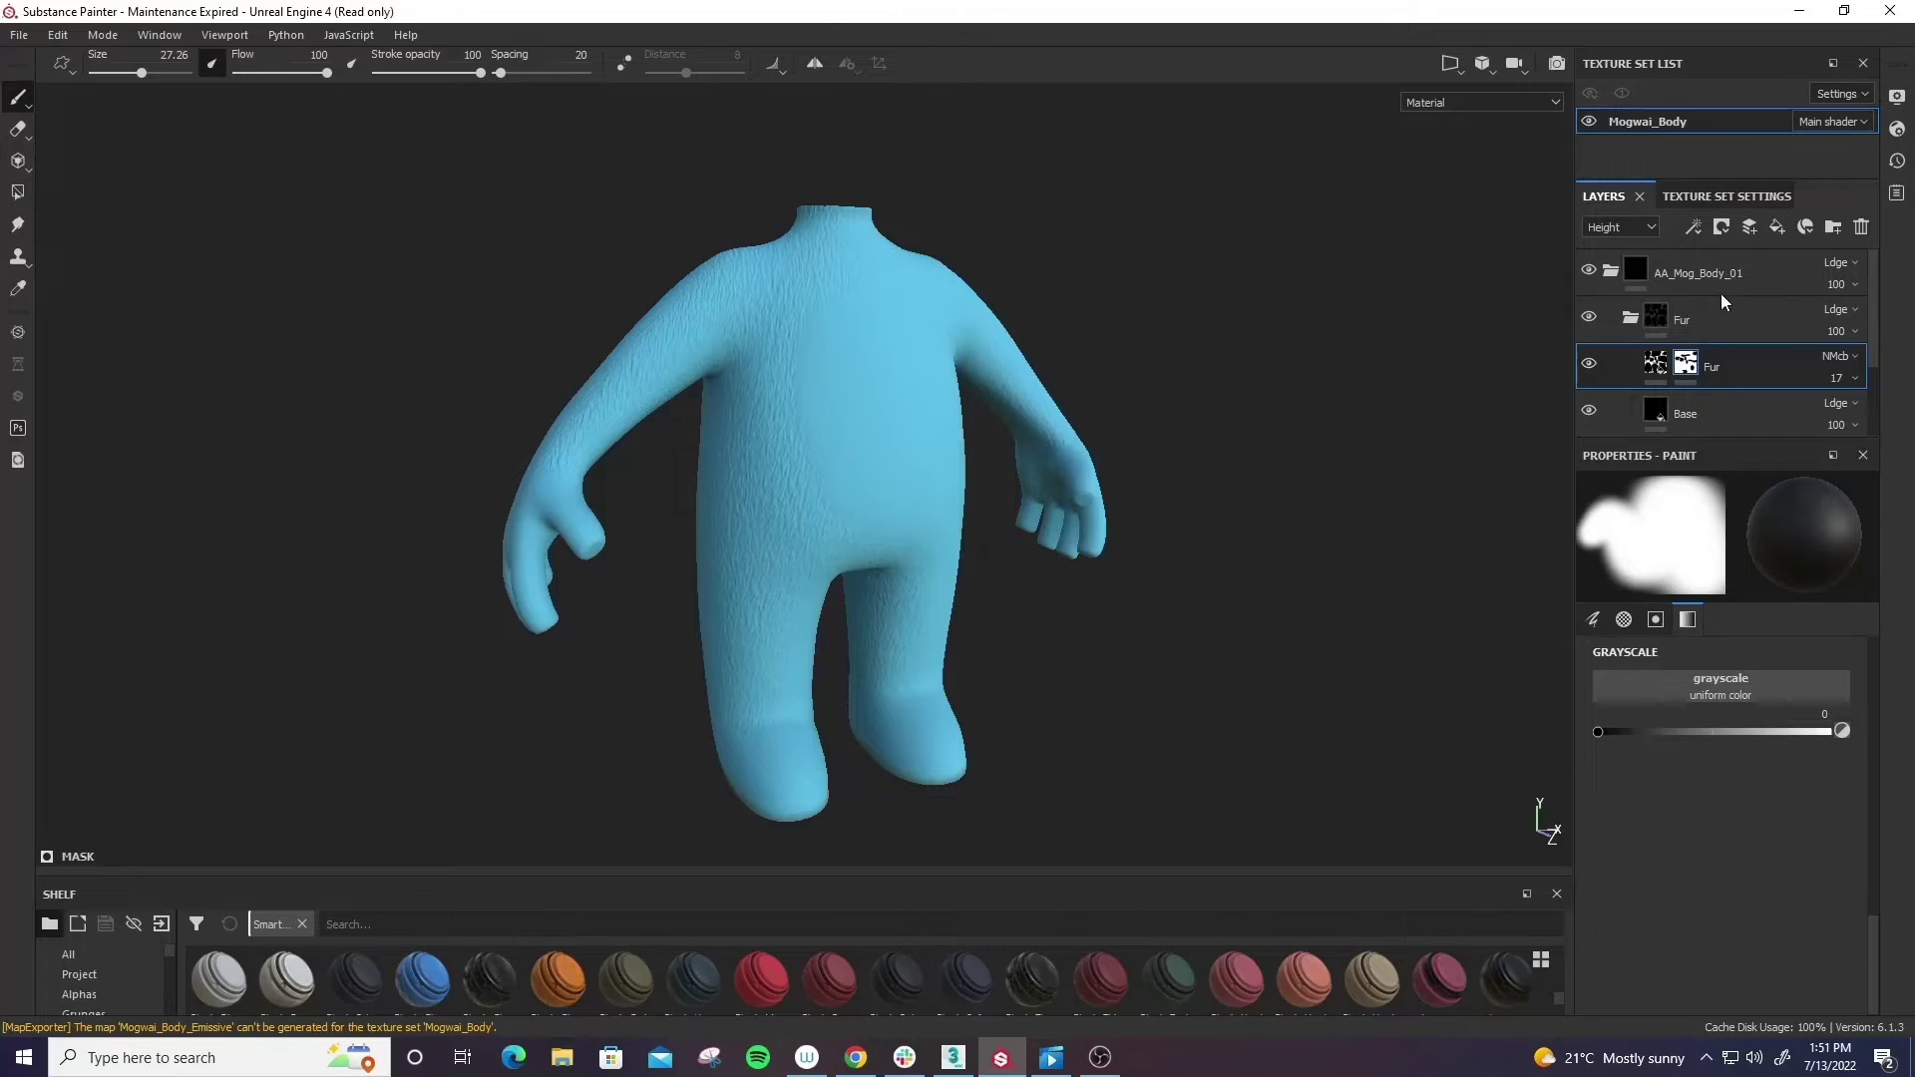
# - Collapse the AA_Mog_Body_01 layer folder and view the body from the front
pyautogui.click(1607, 273)
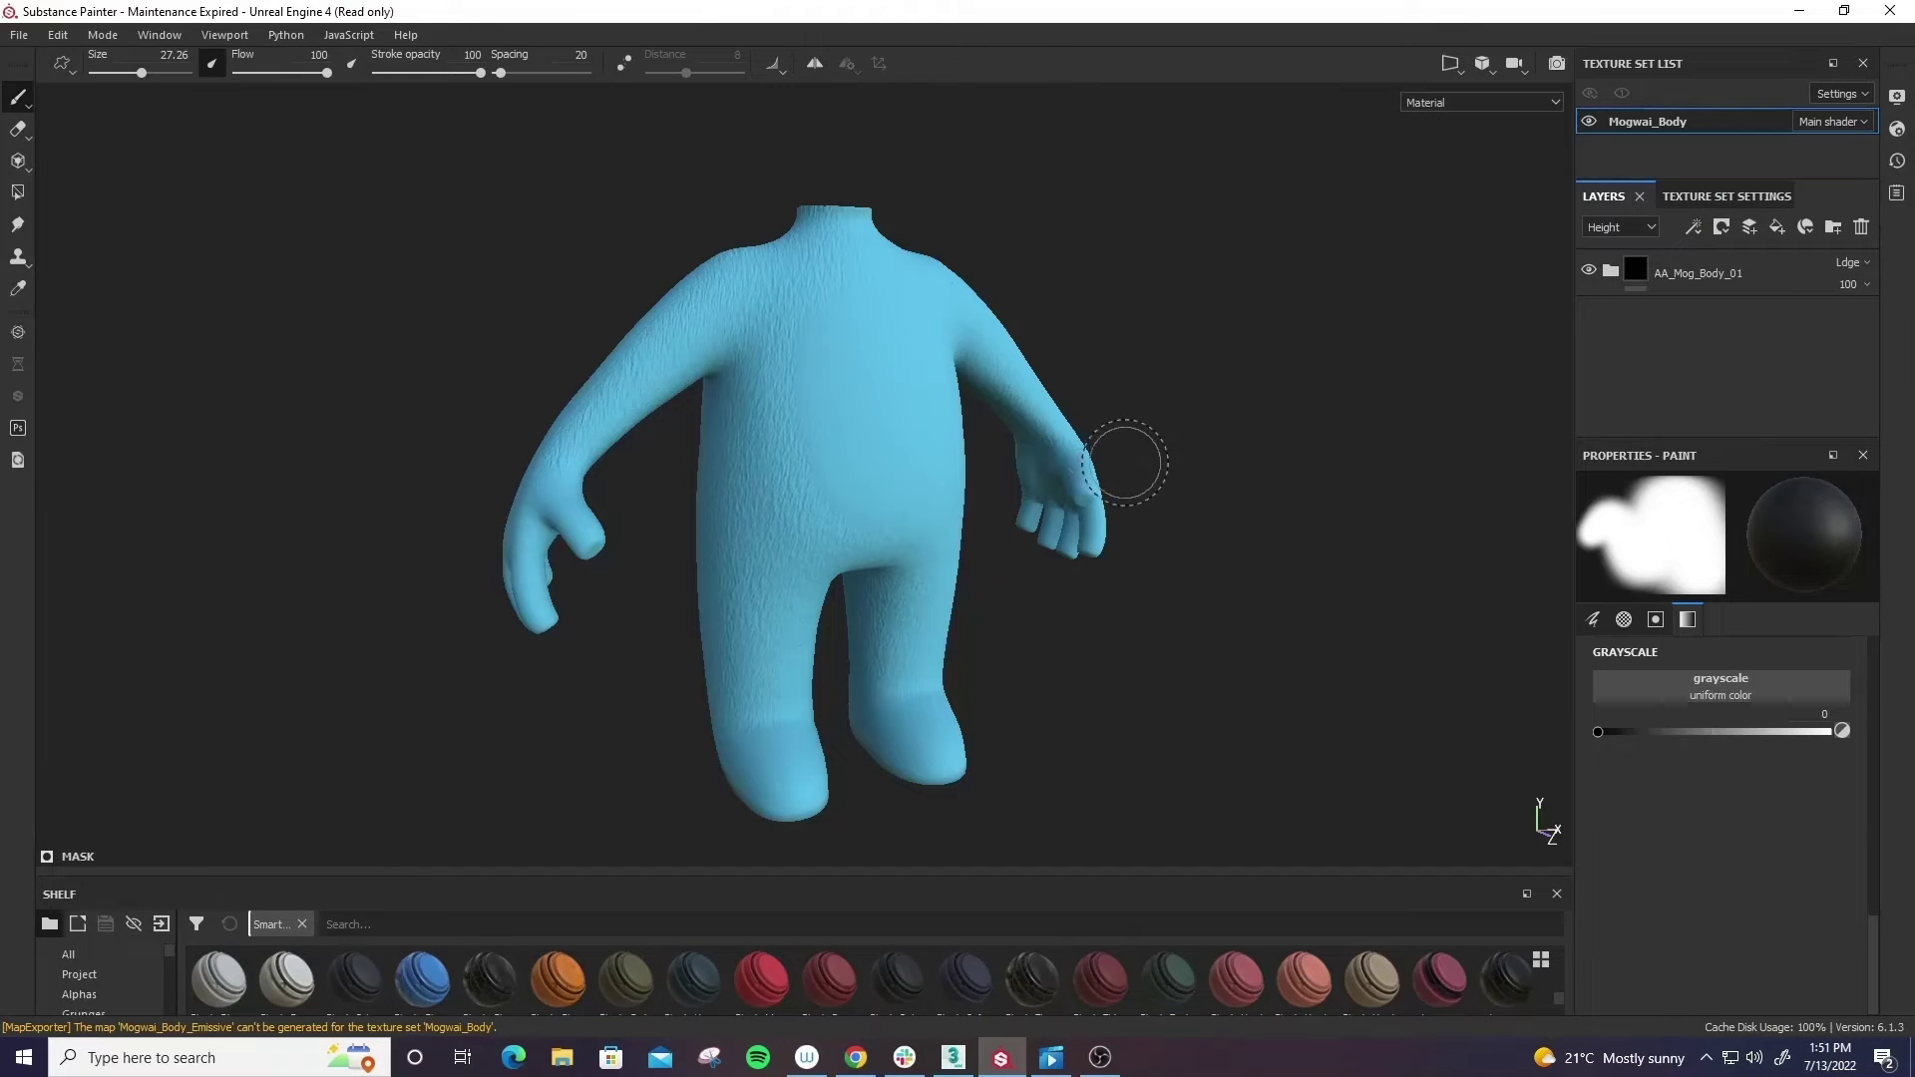
pyautogui.keyDown('alt'); pyautogui.moveTo(1144, 476); pyautogui.dragTo(1269, 480); pyautogui.keyUp('alt')
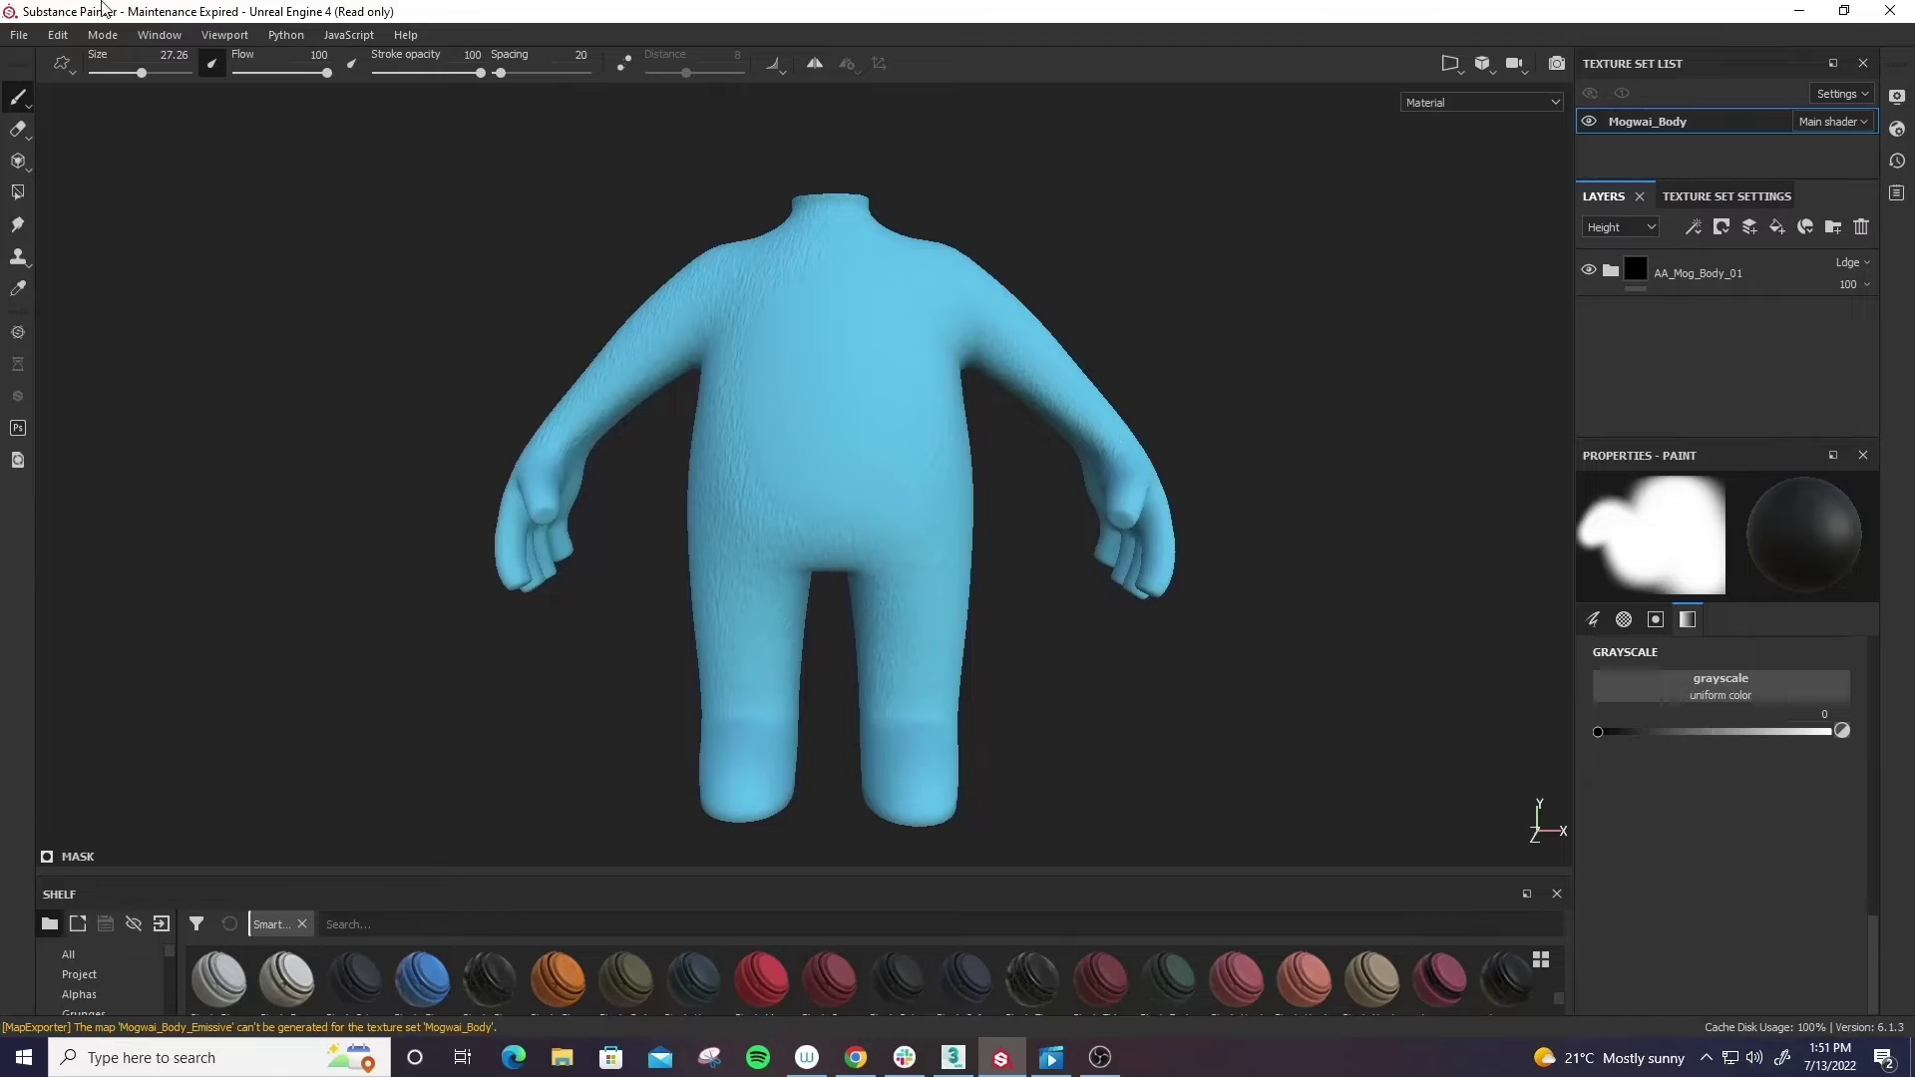
pyautogui.click(19, 35)
pyautogui.click(66, 273)
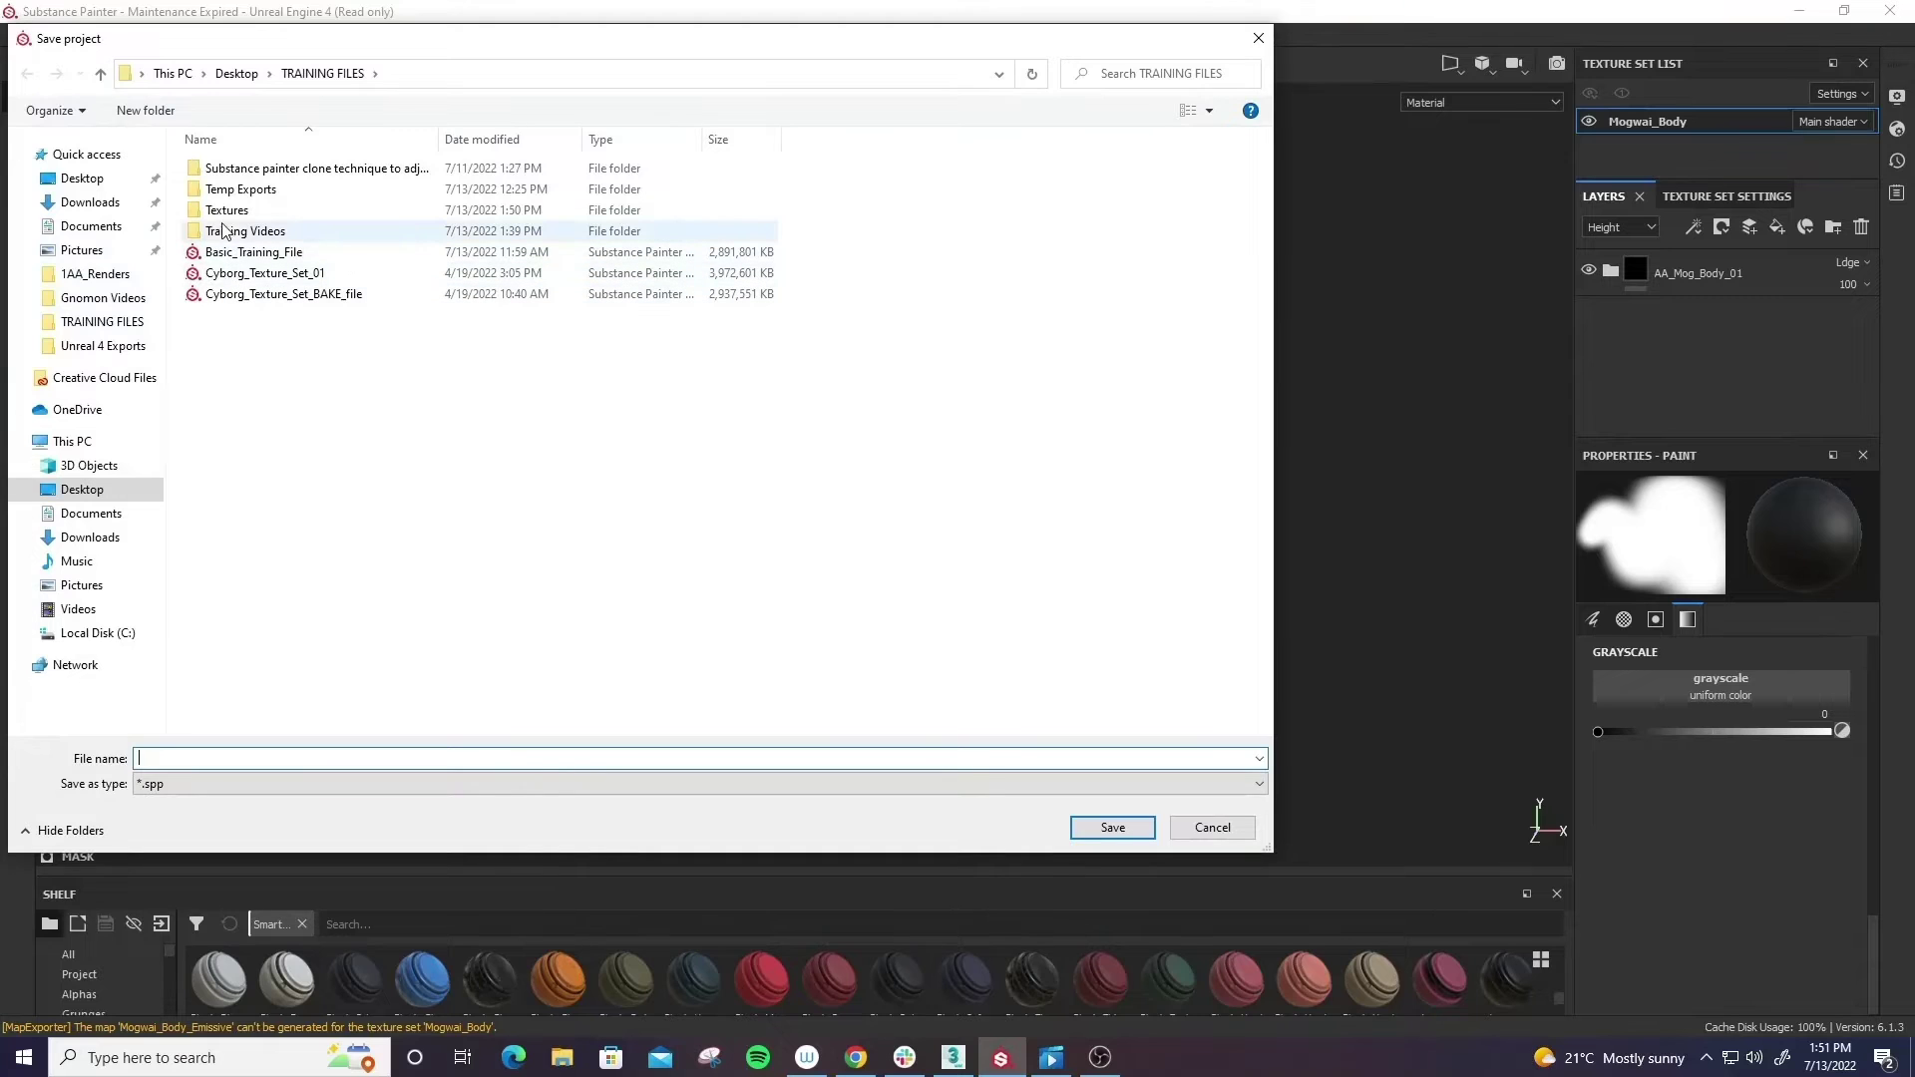
pyautogui.rightClick(280, 382)
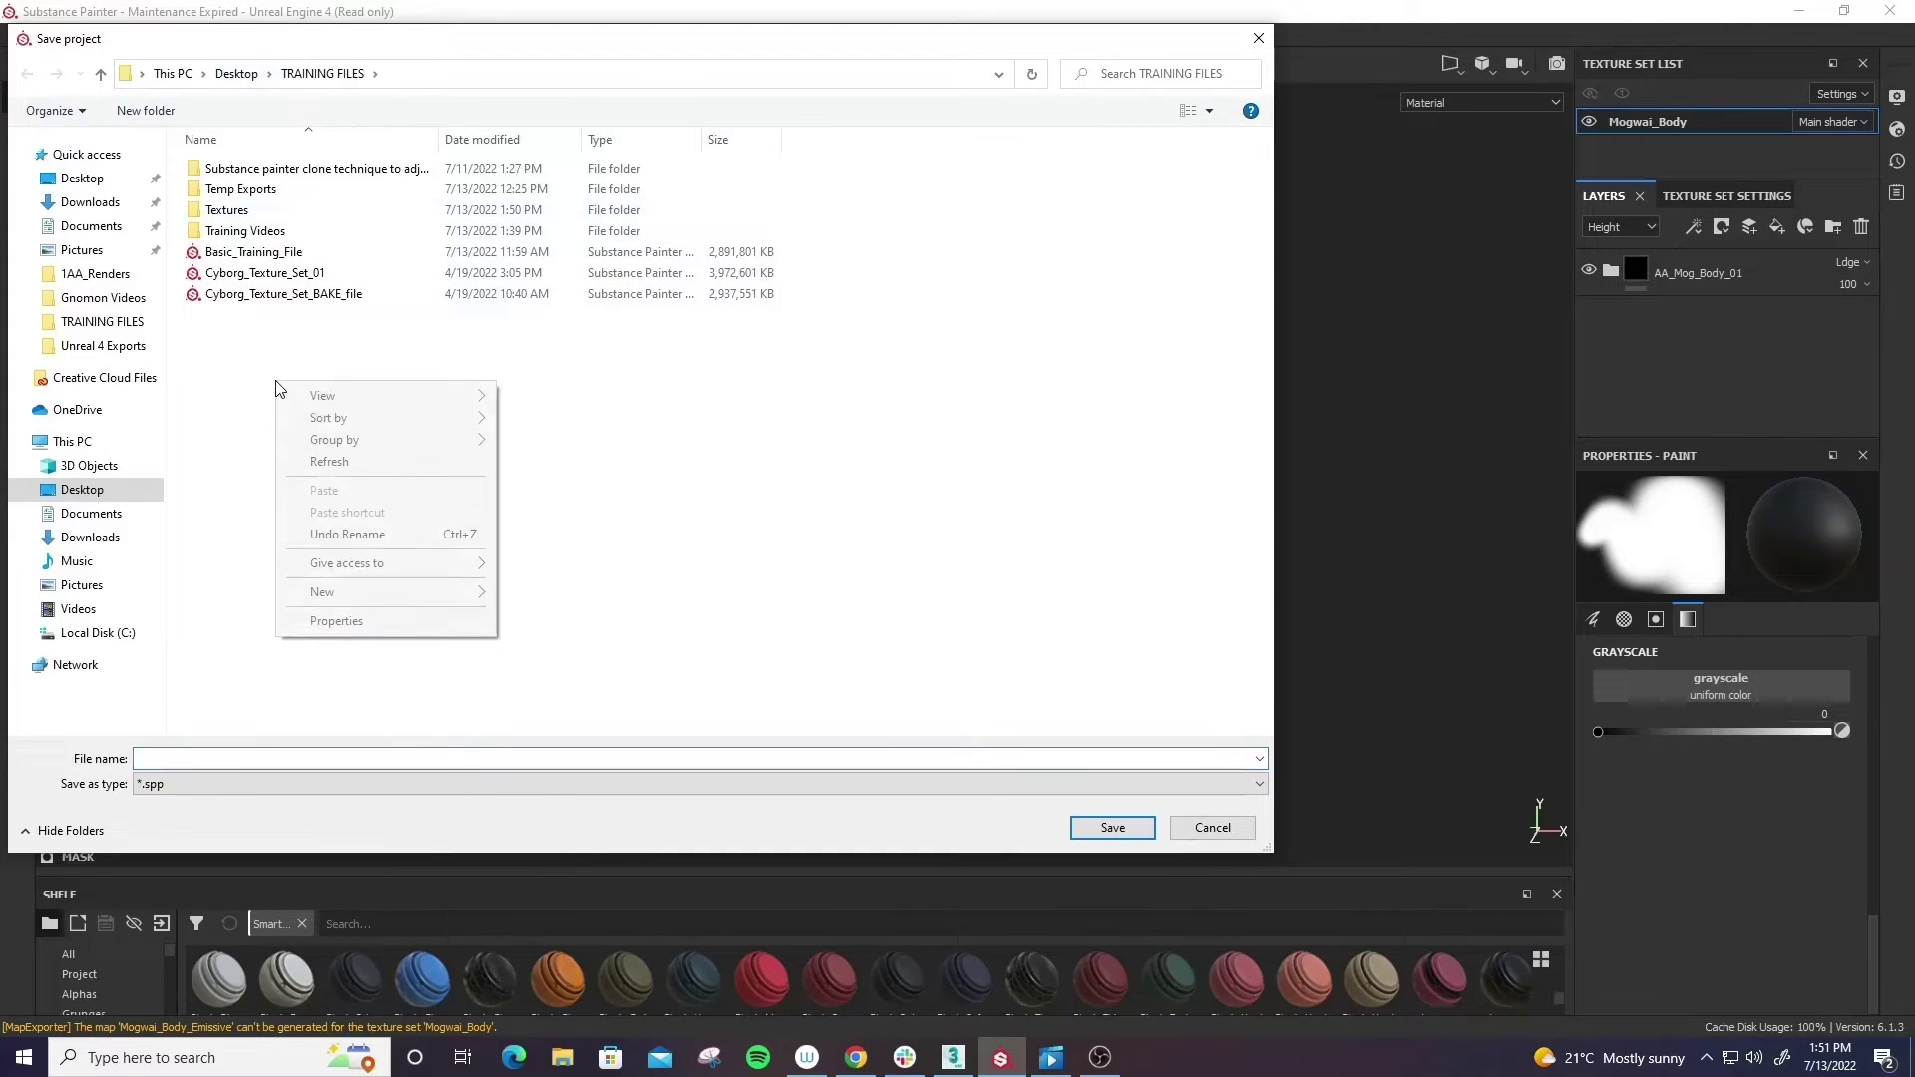
pyautogui.moveTo(351, 599)
pyautogui.click(197, 758)
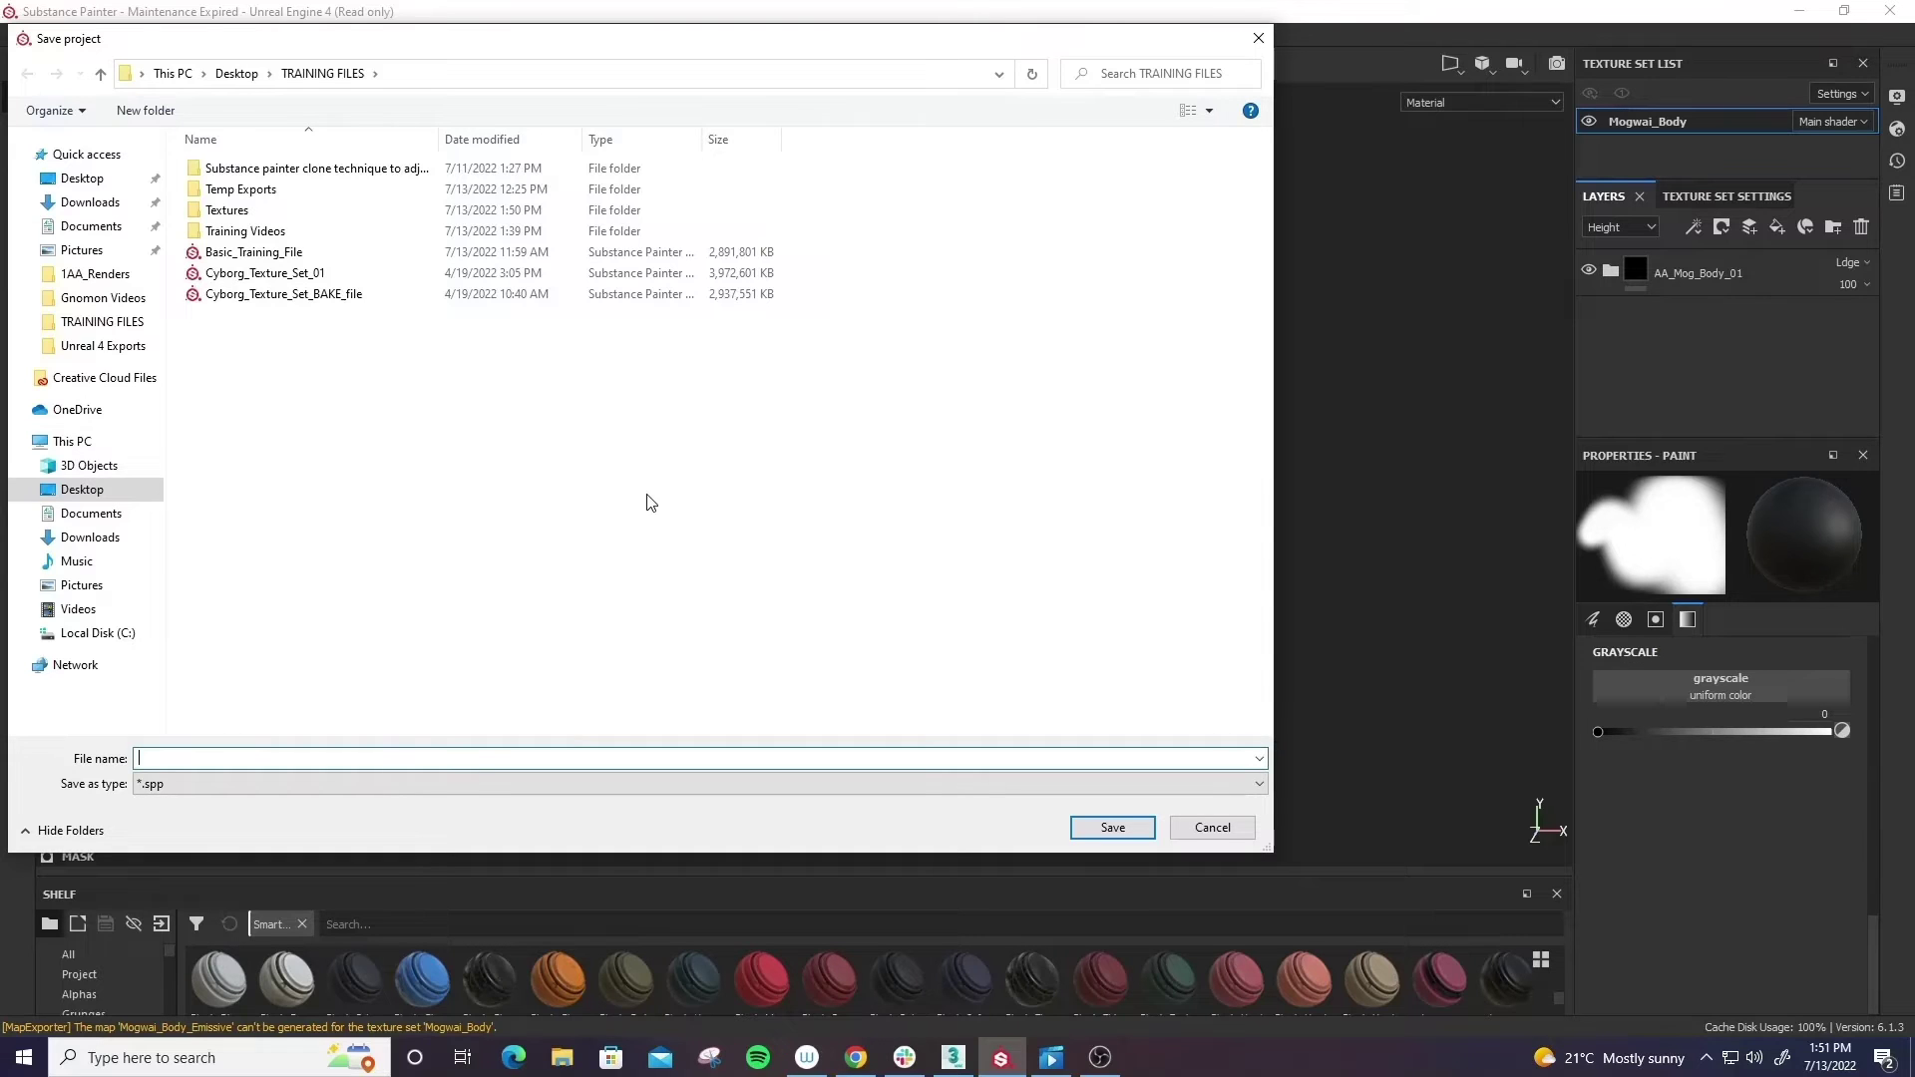
pyautogui.write('Mog')
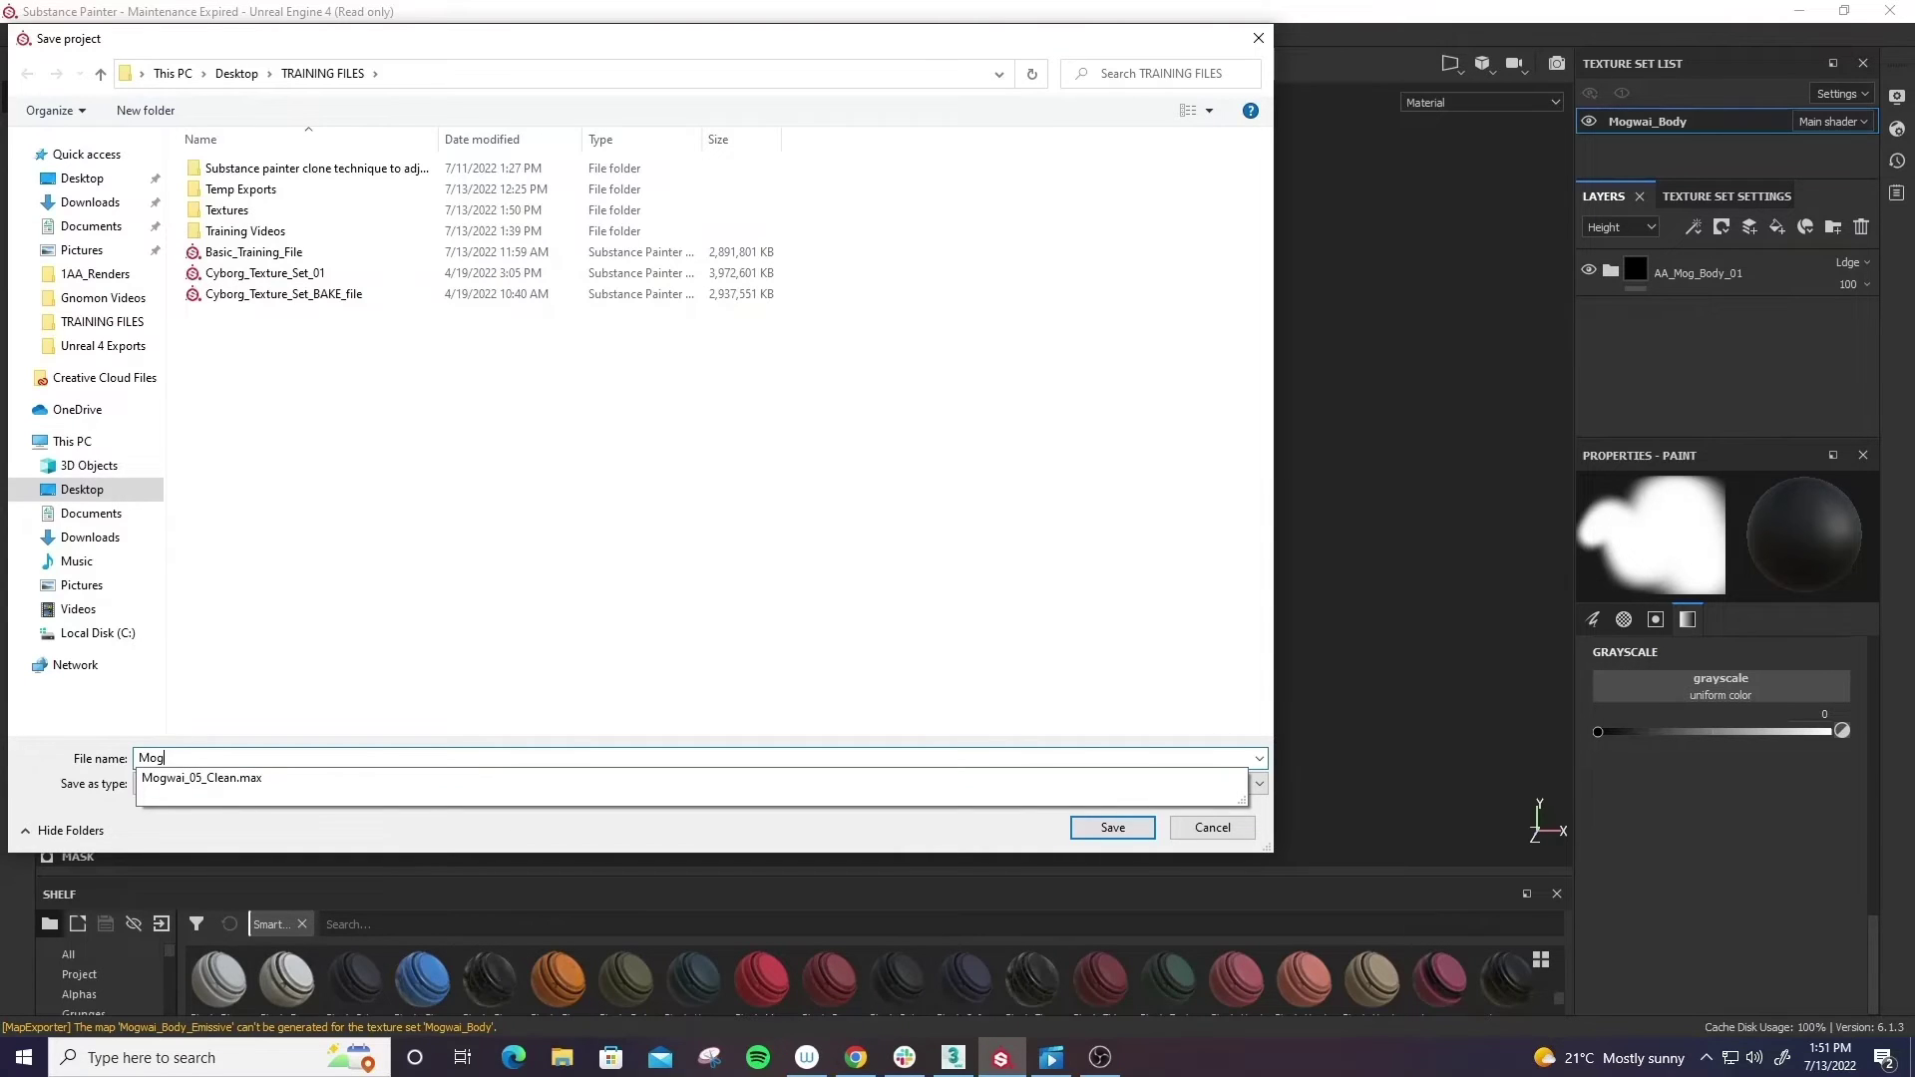
pyautogui.write('_')
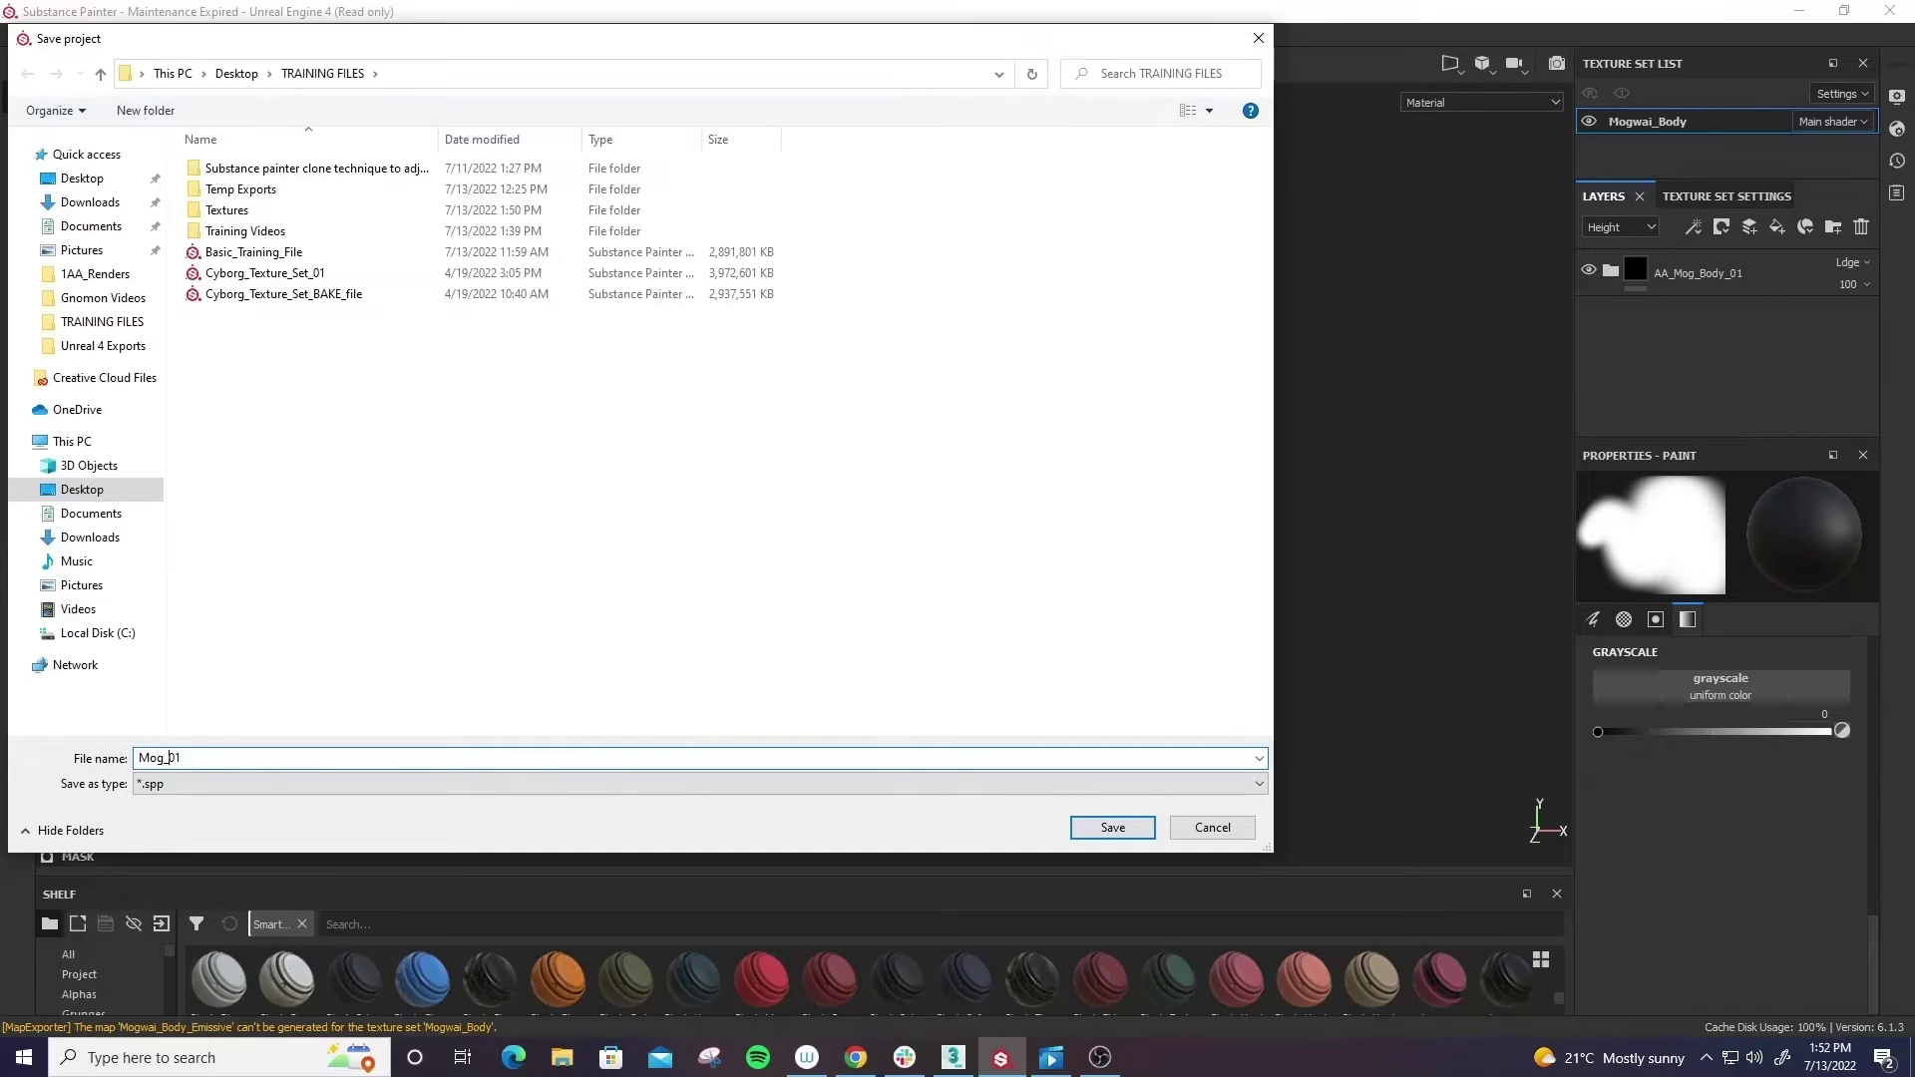
pyautogui.write('Body')
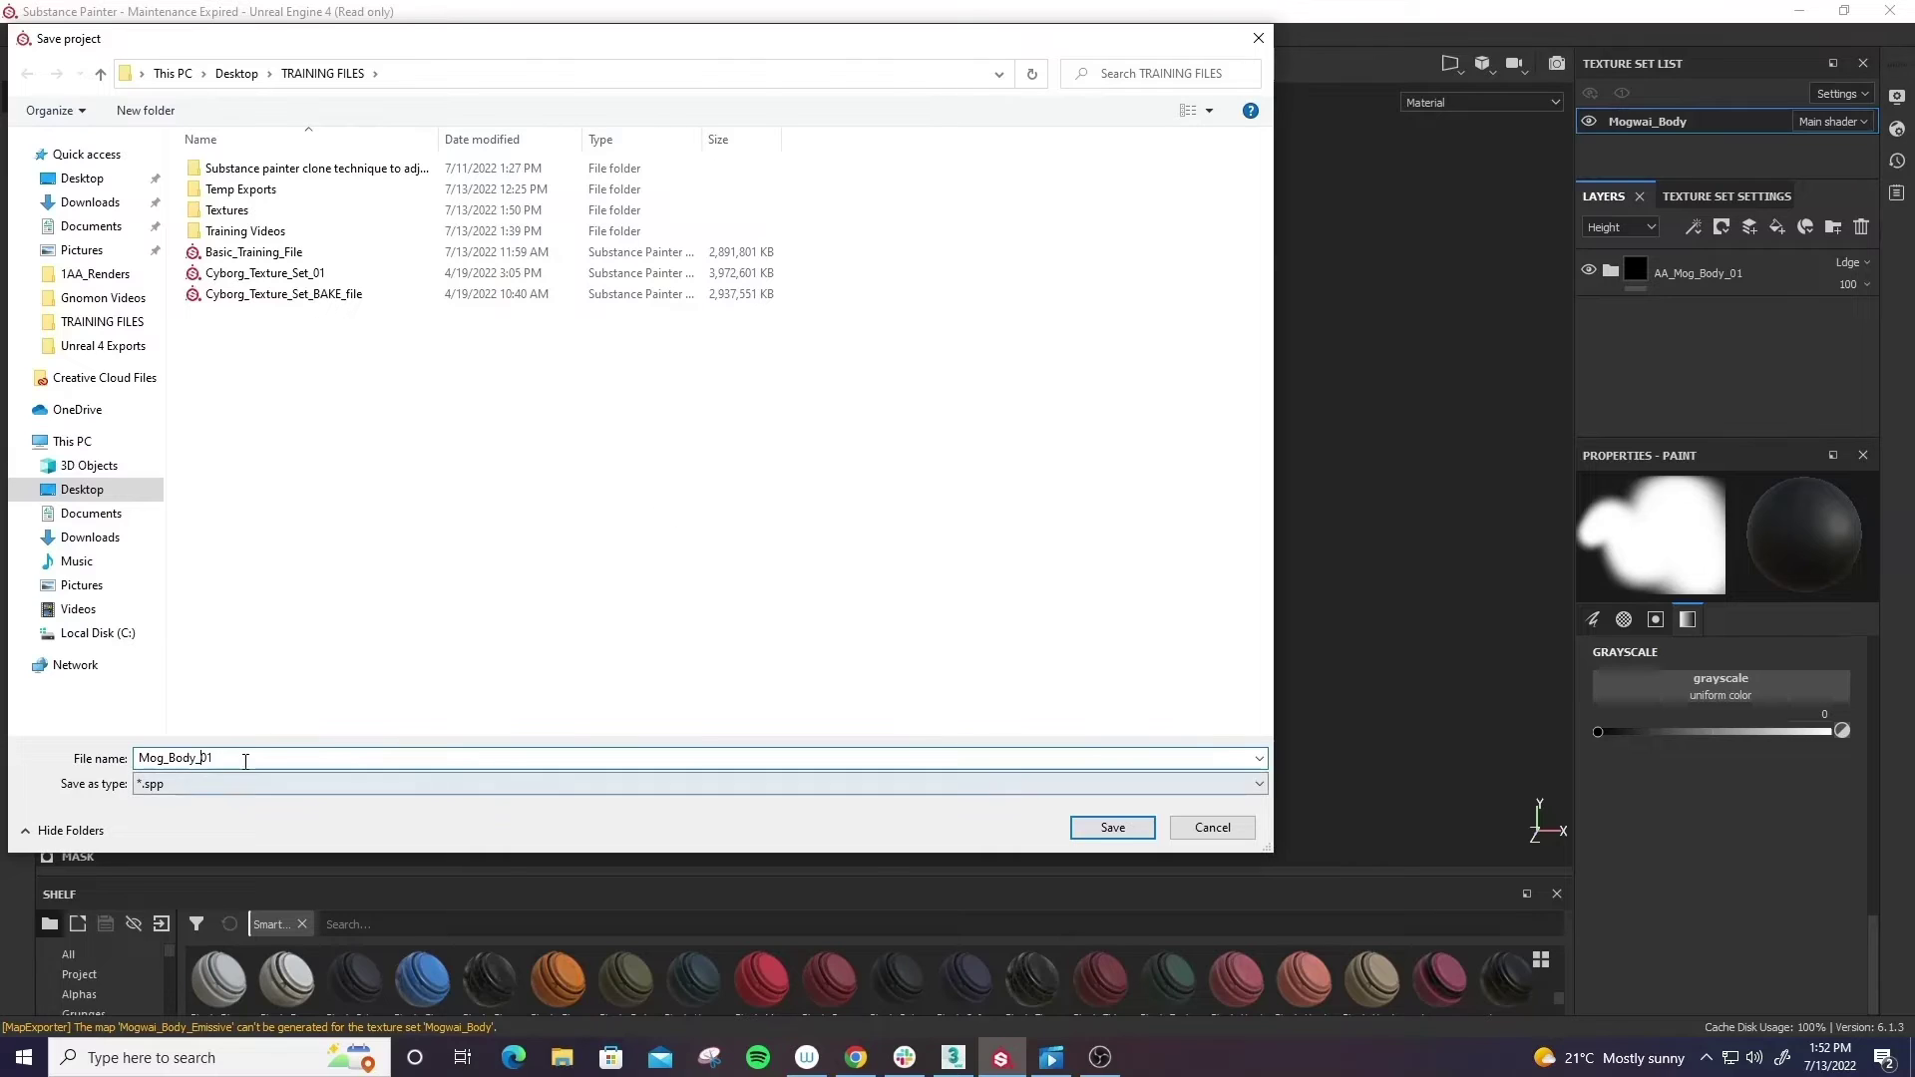
pyautogui.write('_01_BAK')
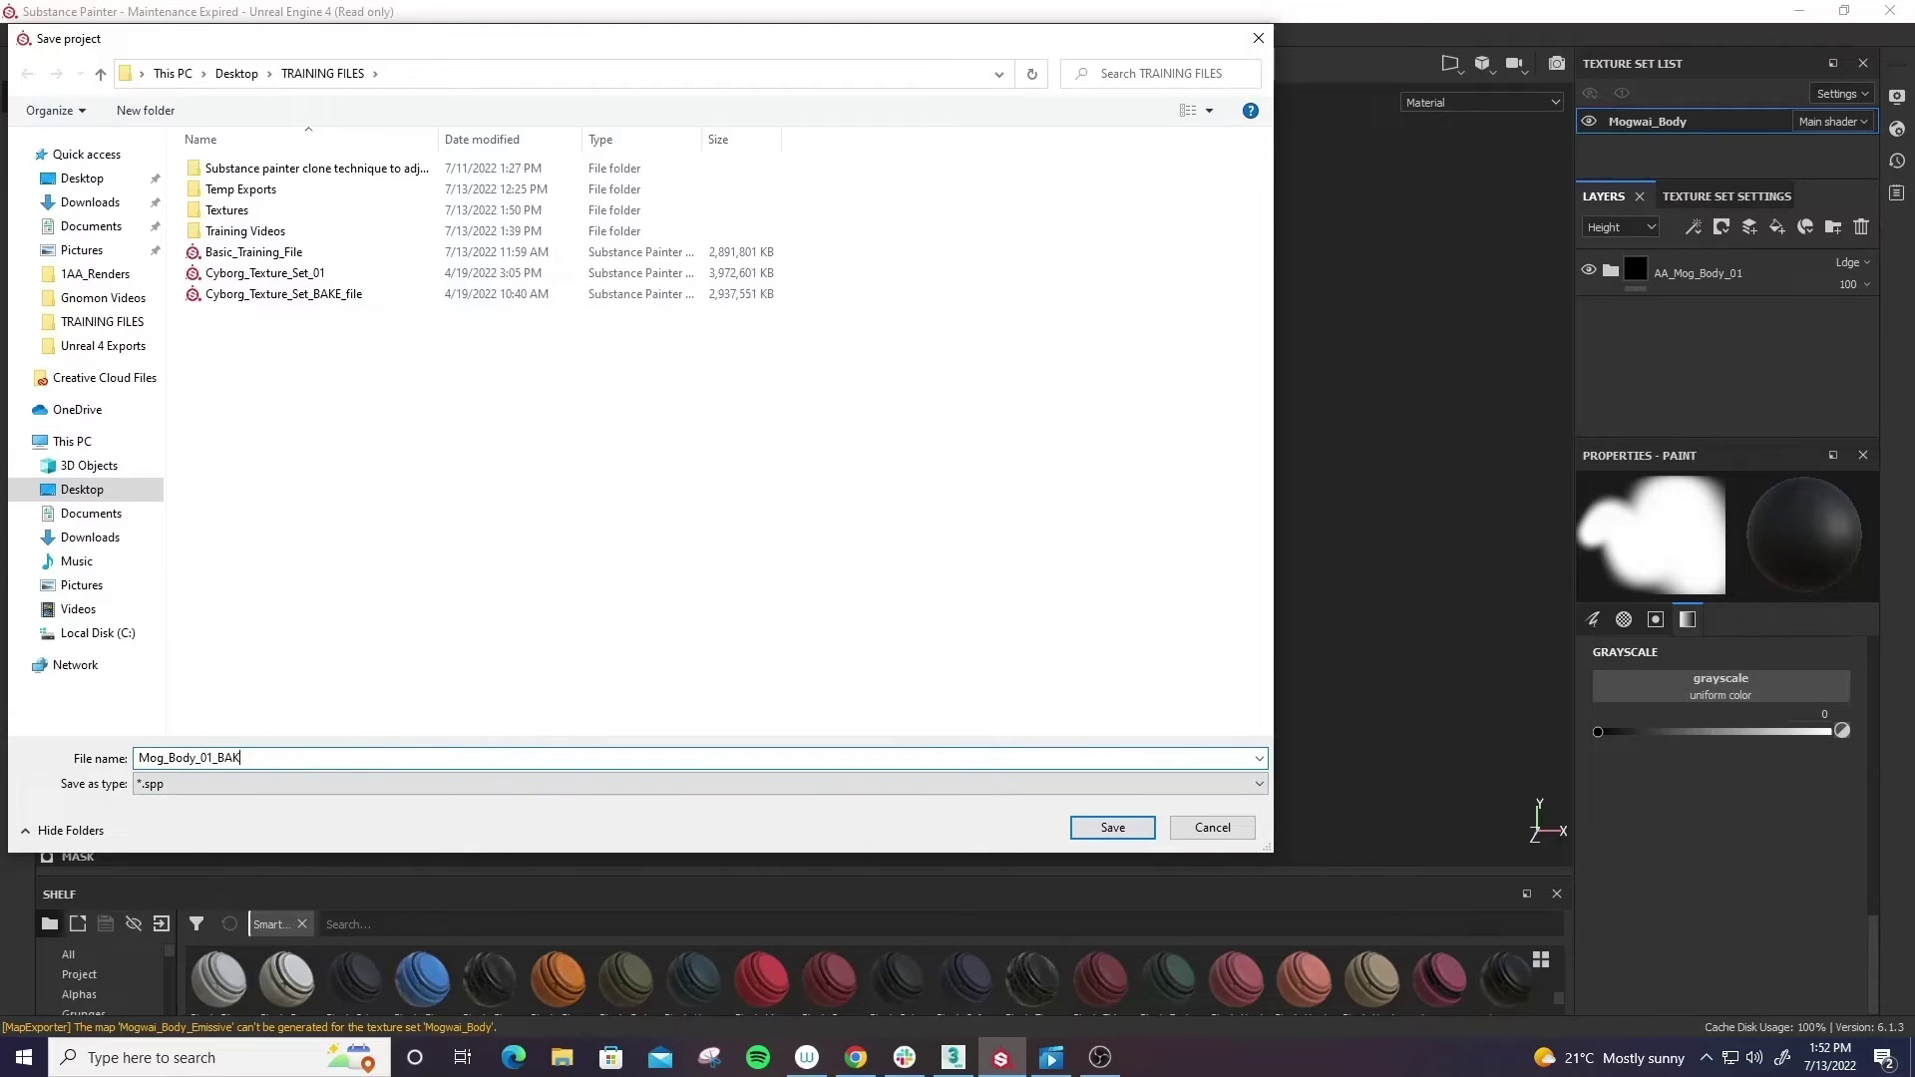
pyautogui.write('E_FILE')
pyautogui.doubleClick(273, 757)
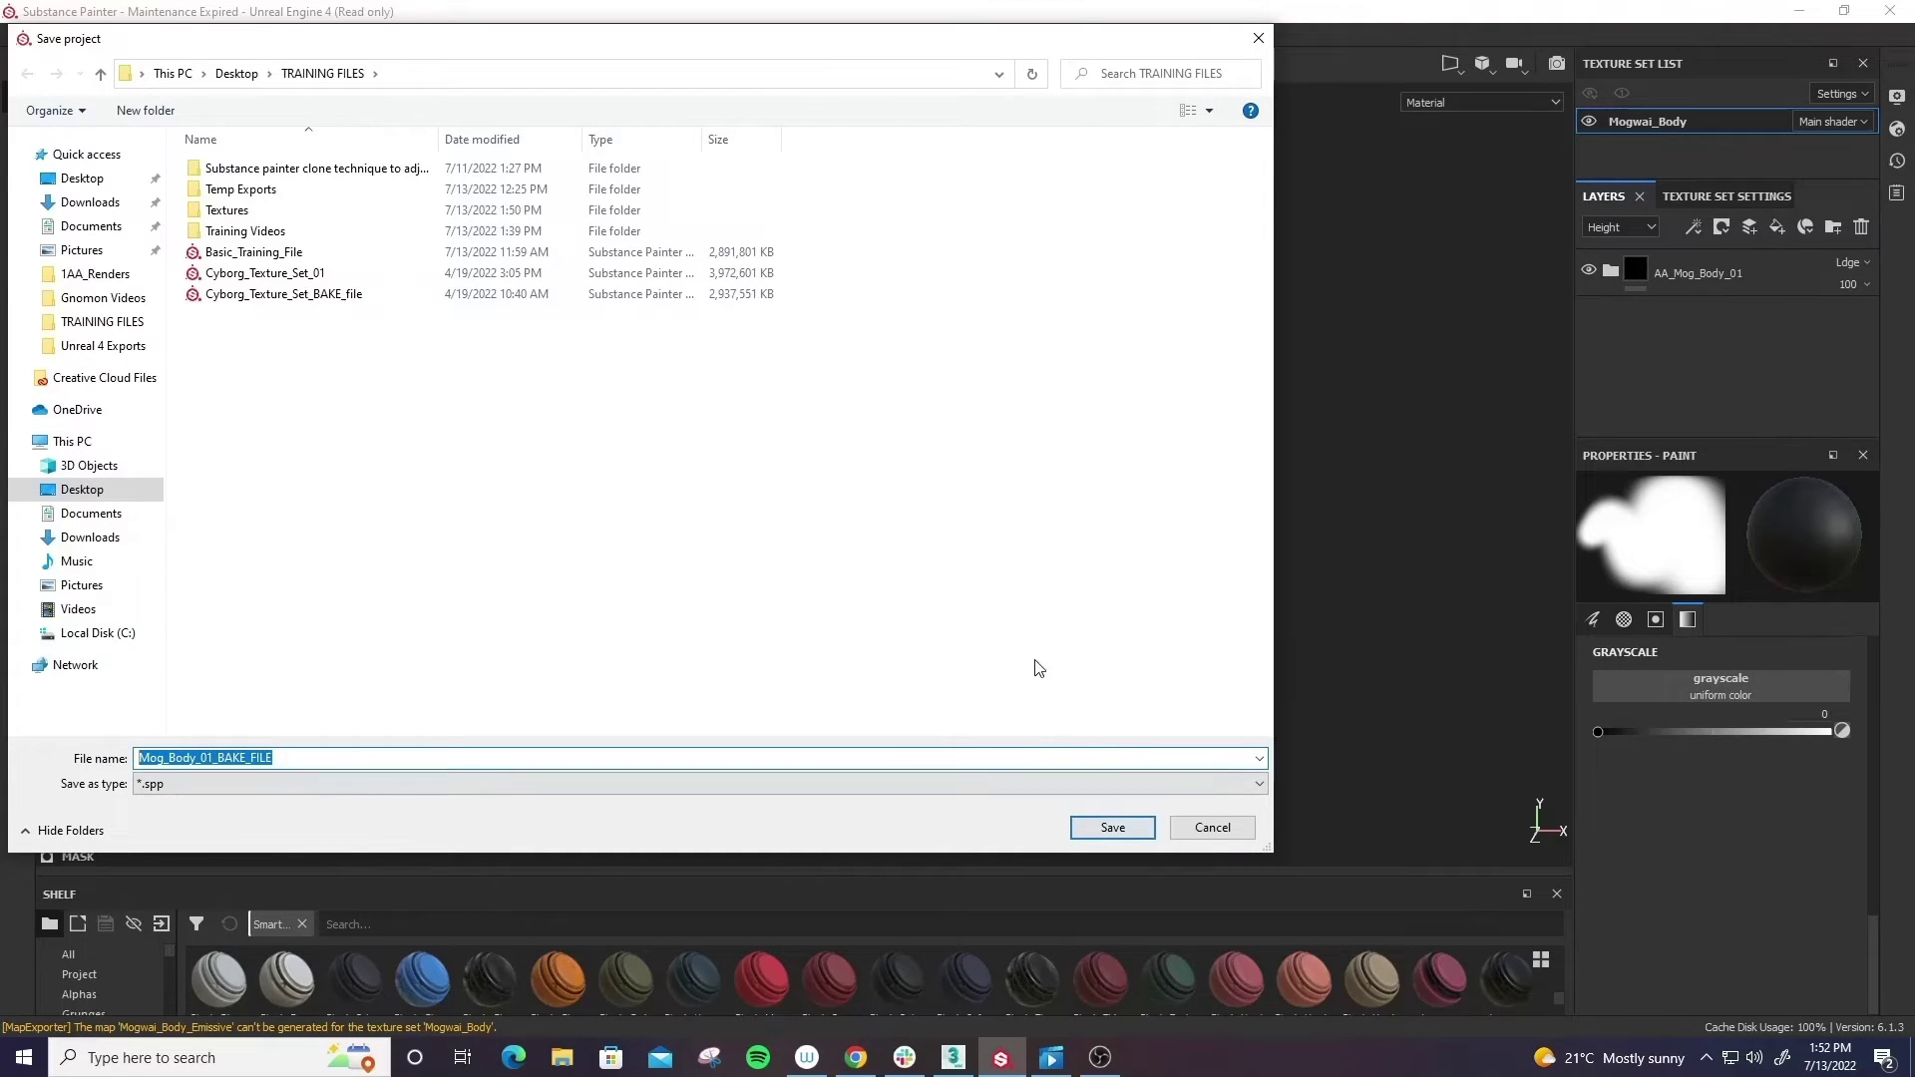
pyautogui.click(1222, 831)
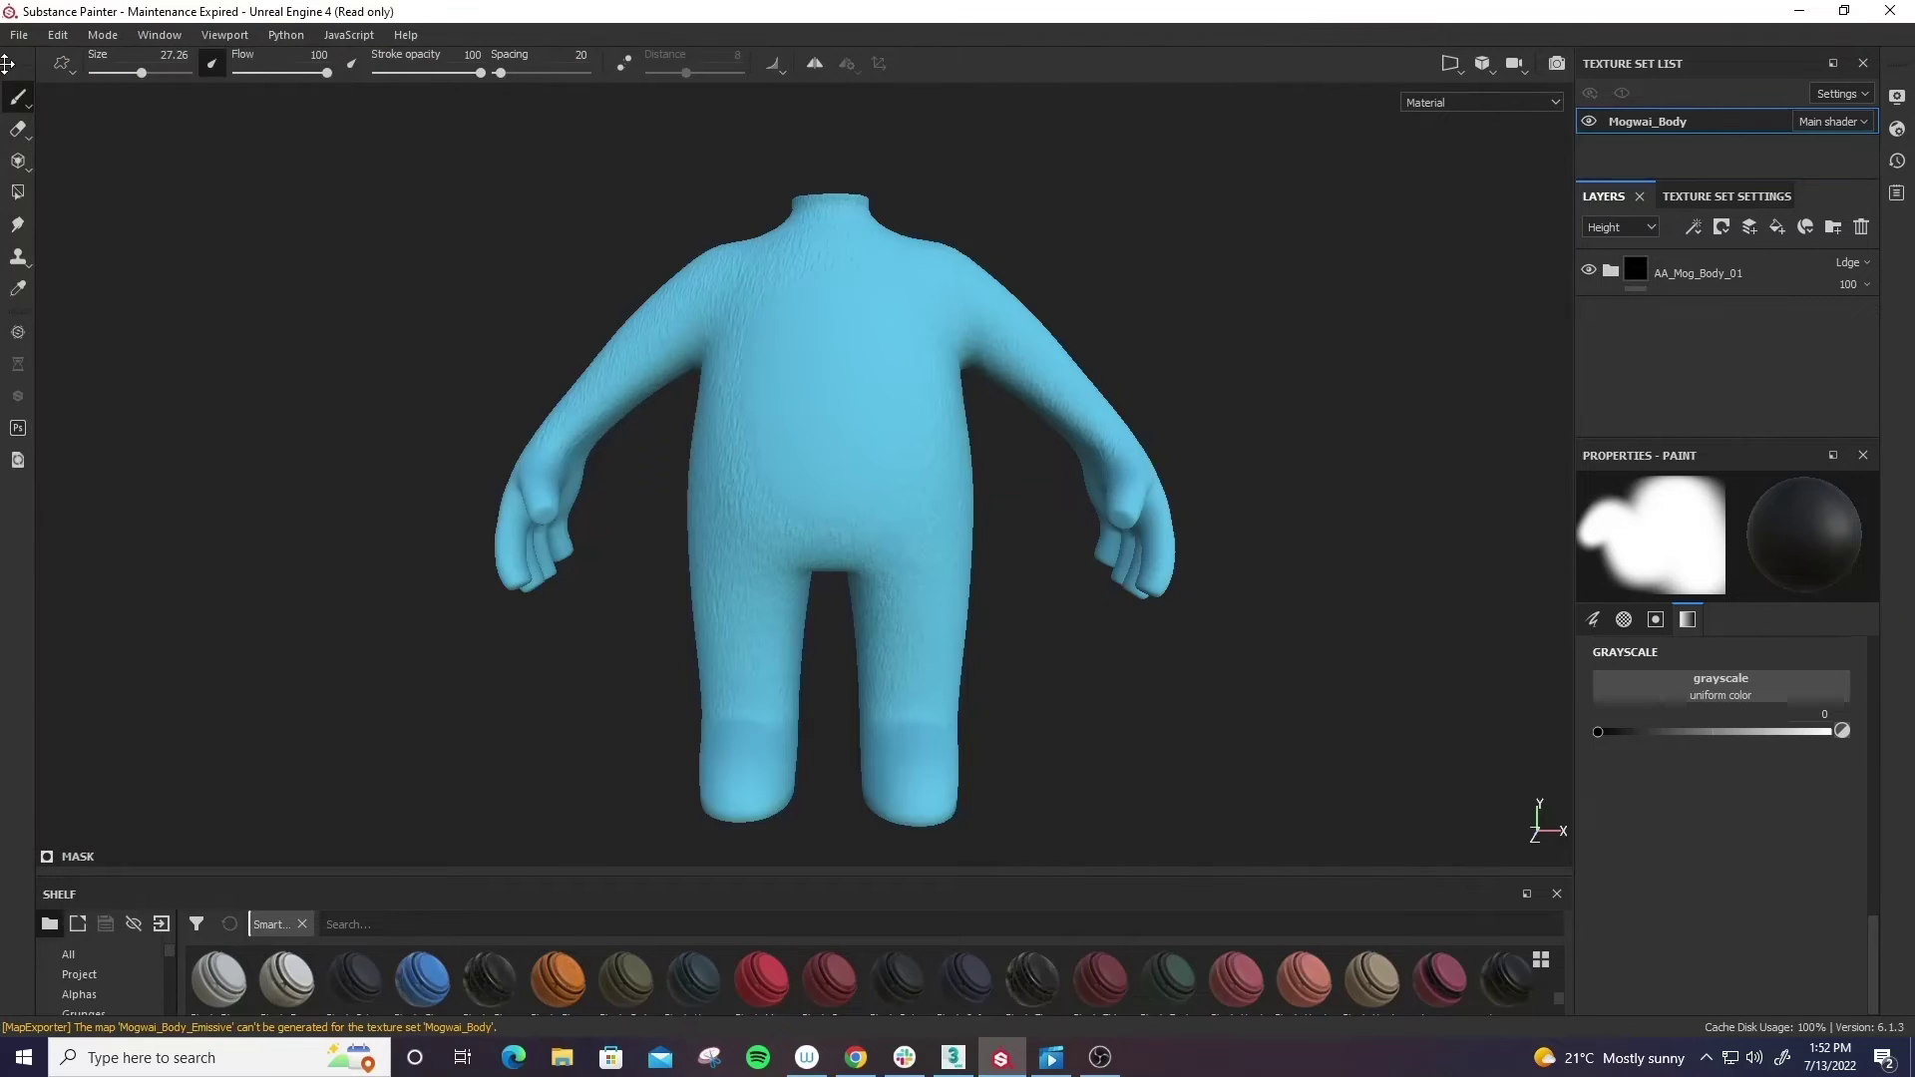
pyautogui.click(20, 36)
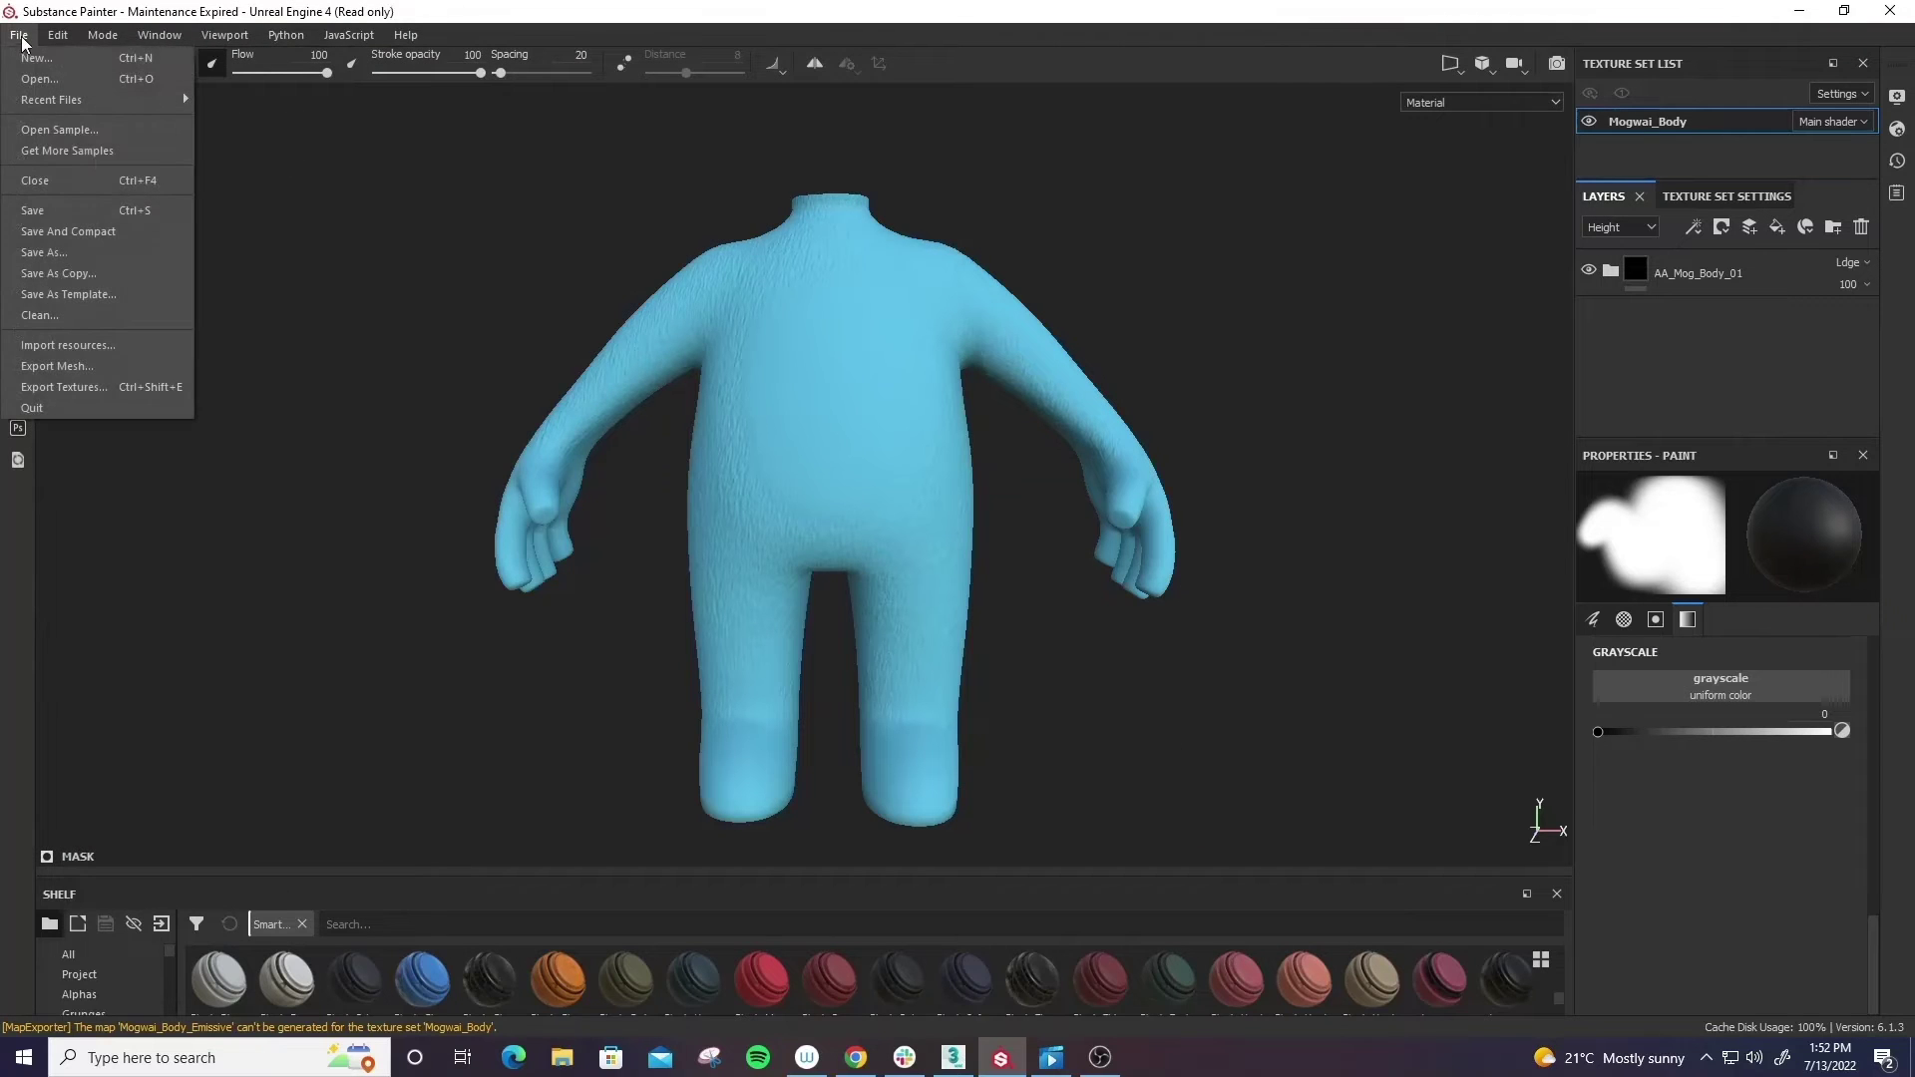
pyautogui.click(86, 255)
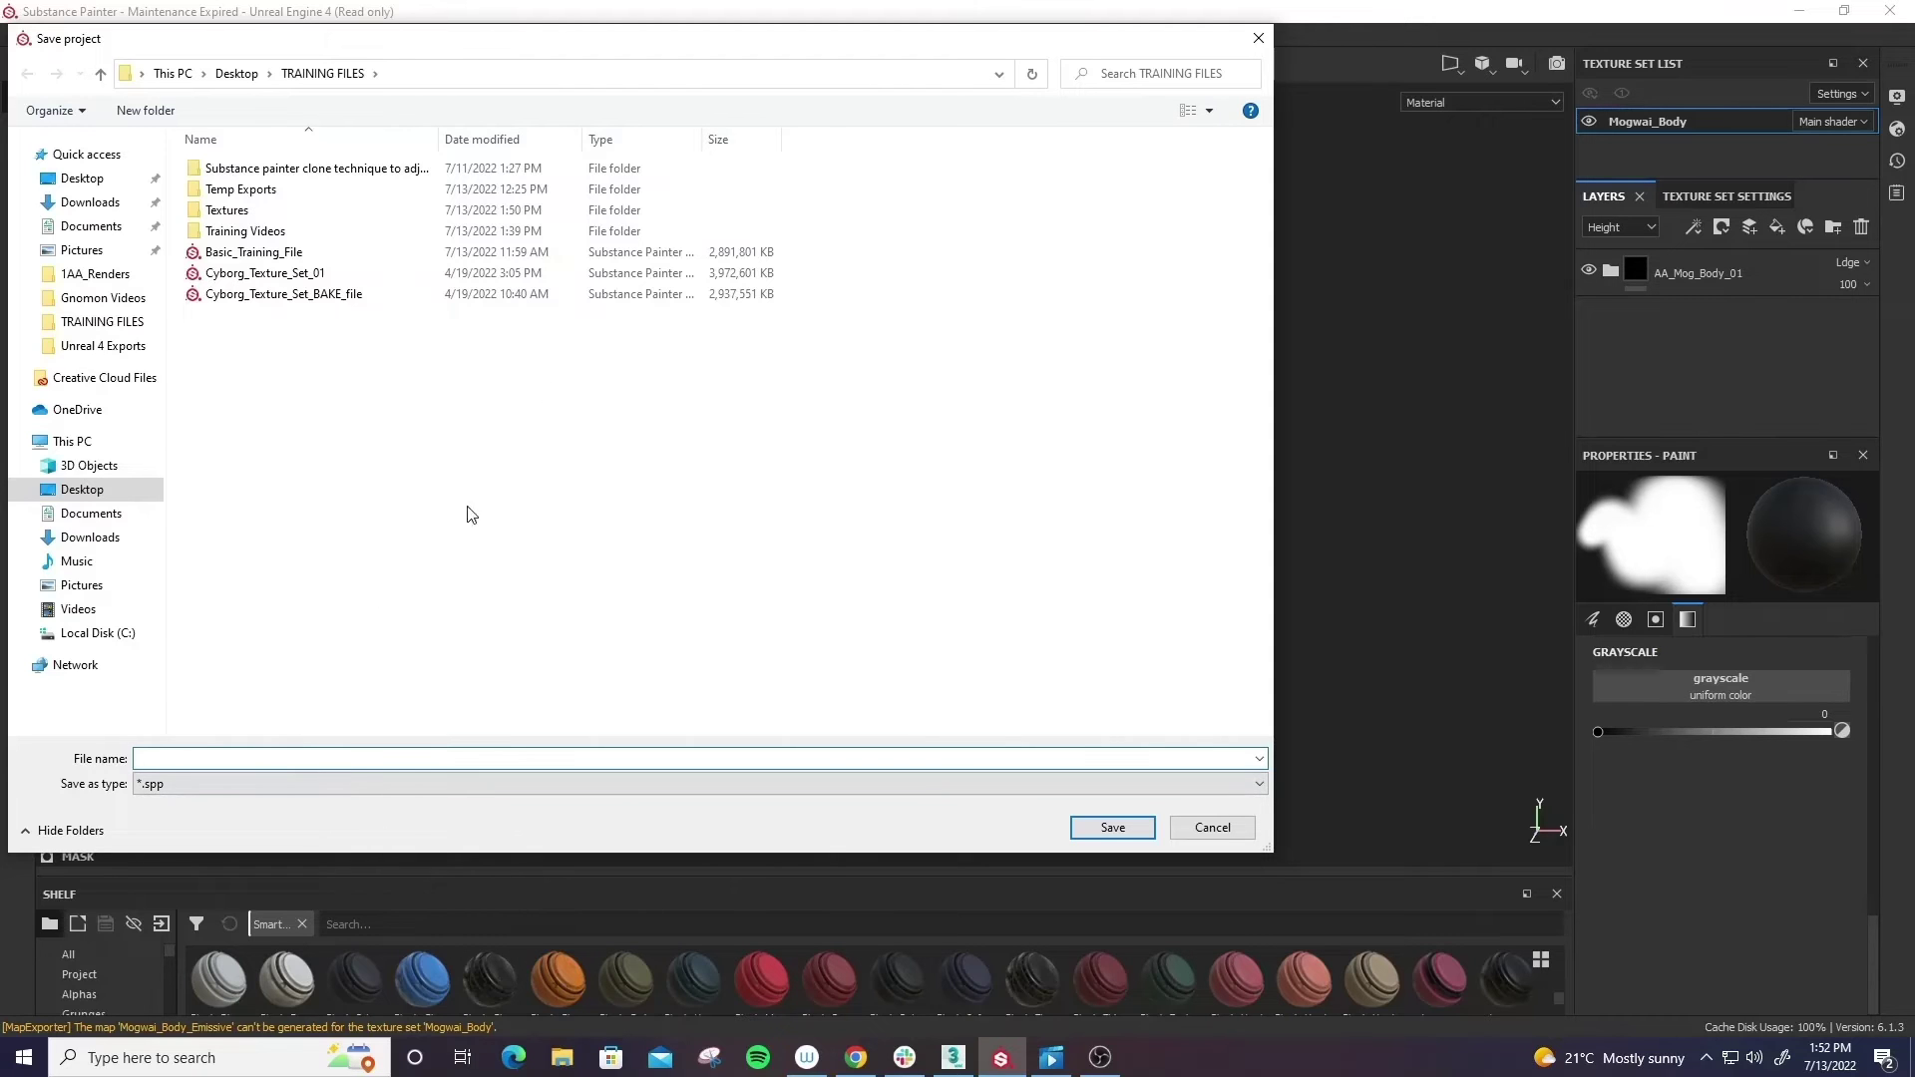
pyautogui.click(1259, 34)
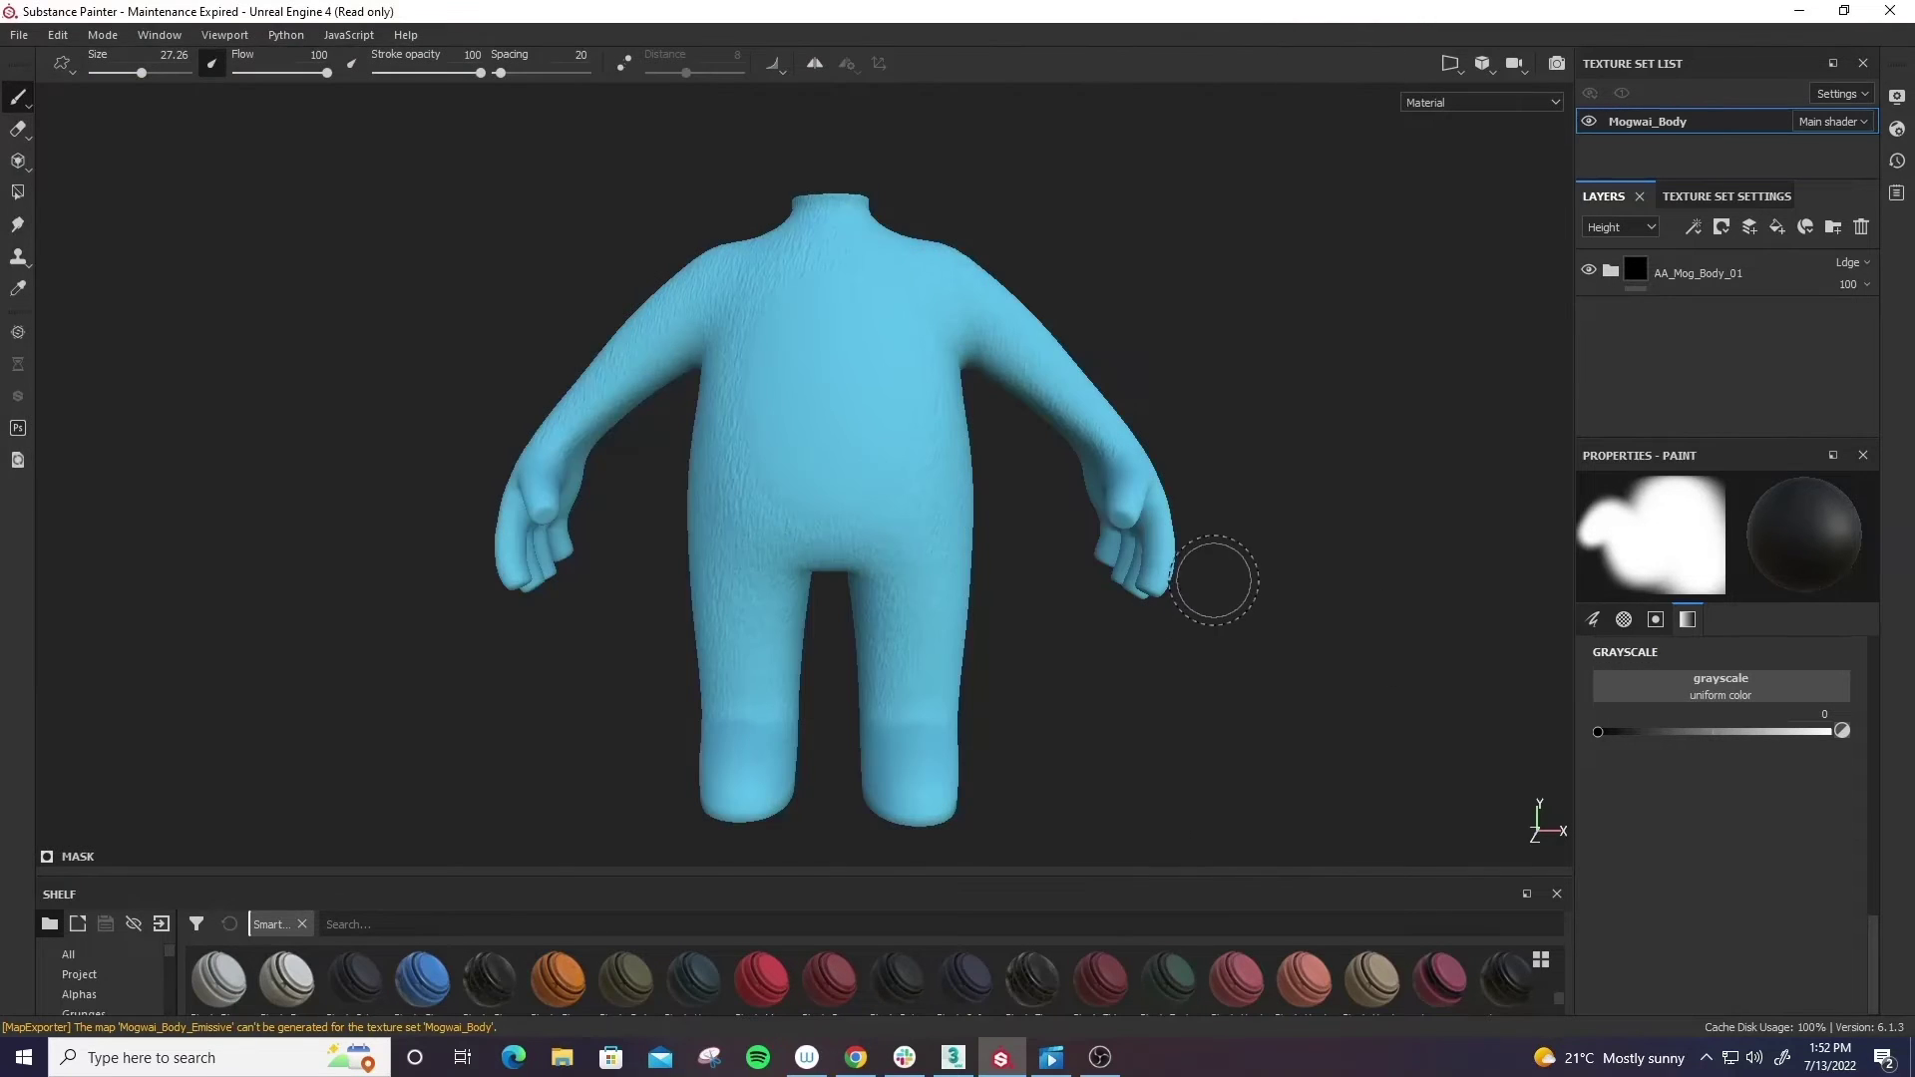
# - Hide the AA_Mog_Body_01 layer folder and delete it from the layer stack
pyautogui.keyDown('alt'); pyautogui.moveTo(1105, 519); pyautogui.dragTo(1247, 577); pyautogui.keyUp('alt')
pyautogui.scroll(2, 1246, 578)
pyautogui.moveTo(1246, 645)
pyautogui.keyDown('alt'); pyautogui.mouseDown()
pyautogui.moveTo(1246, 610)
pyautogui.moveTo(1274, 594)
pyautogui.moveTo(1274, 650)
pyautogui.mouseUp(); pyautogui.keyUp('alt')
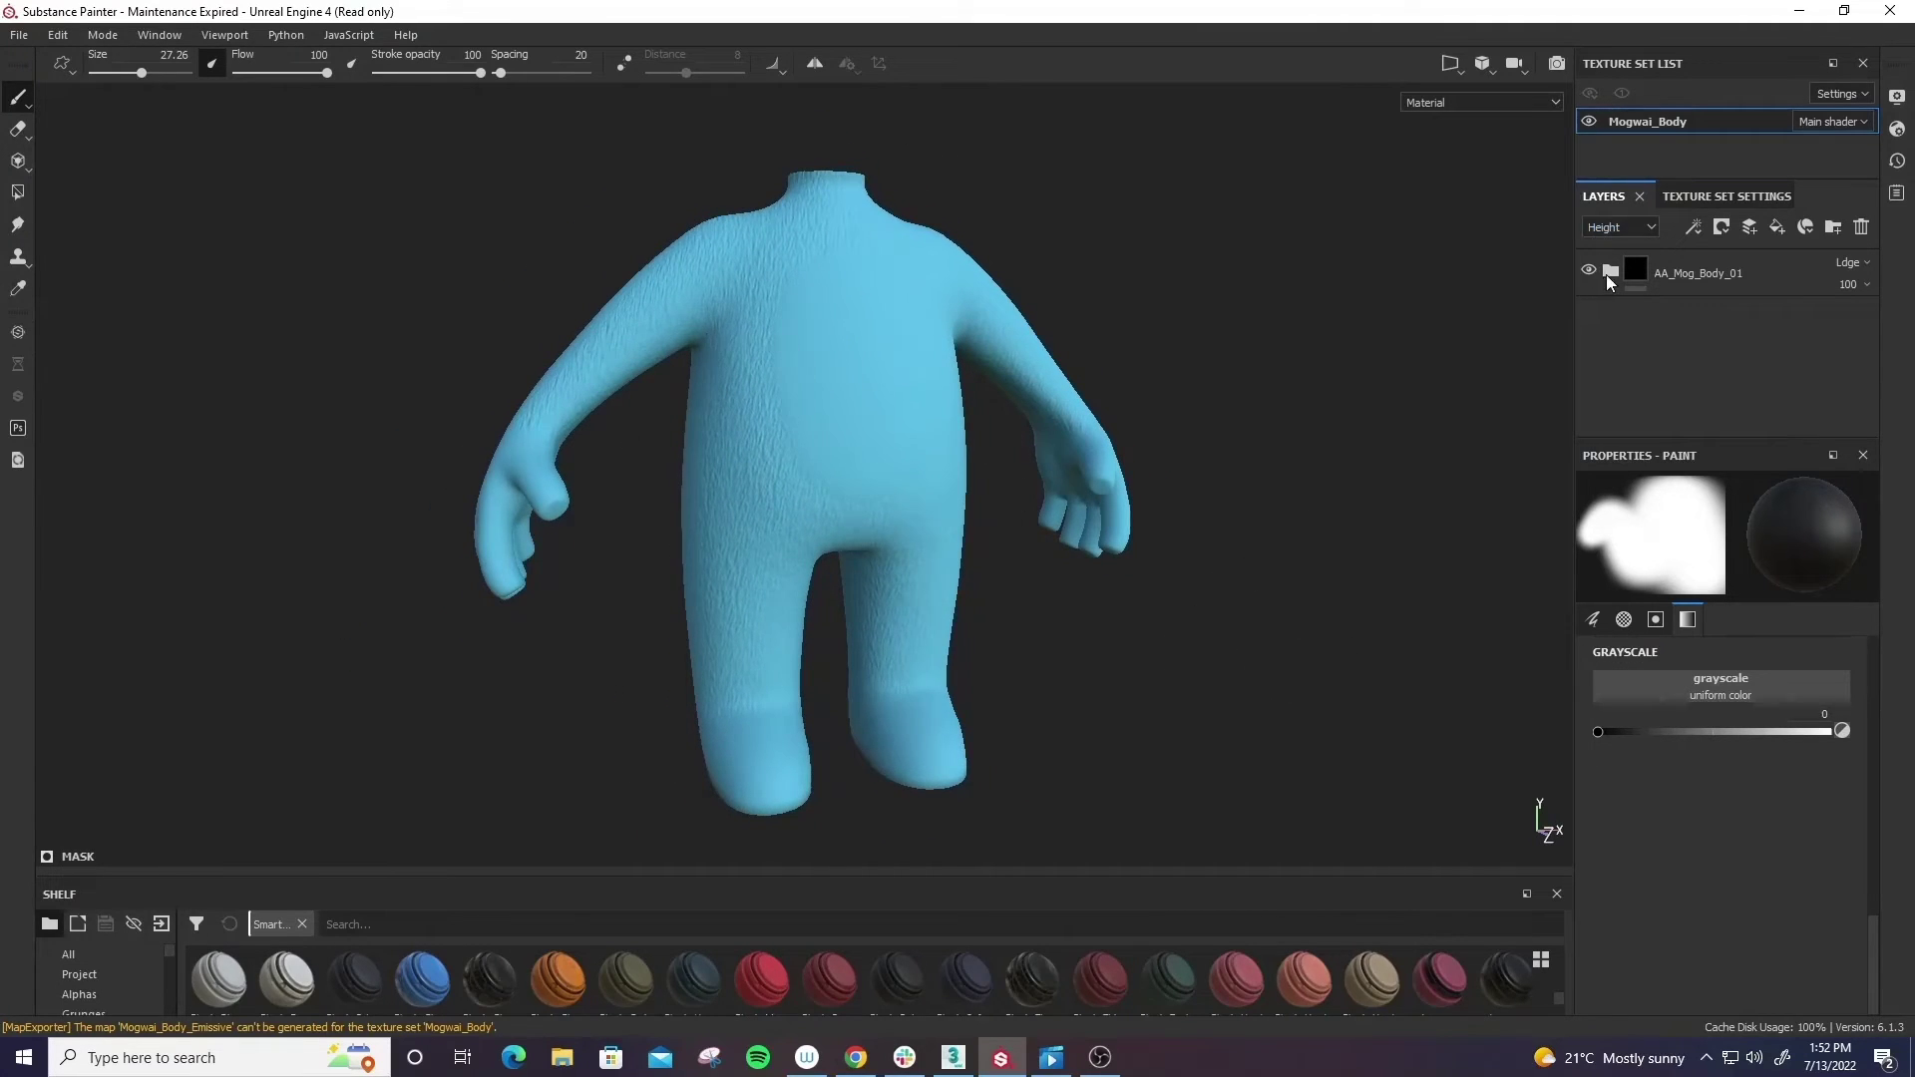
pyautogui.click(1677, 196)
pyautogui.click(1604, 196)
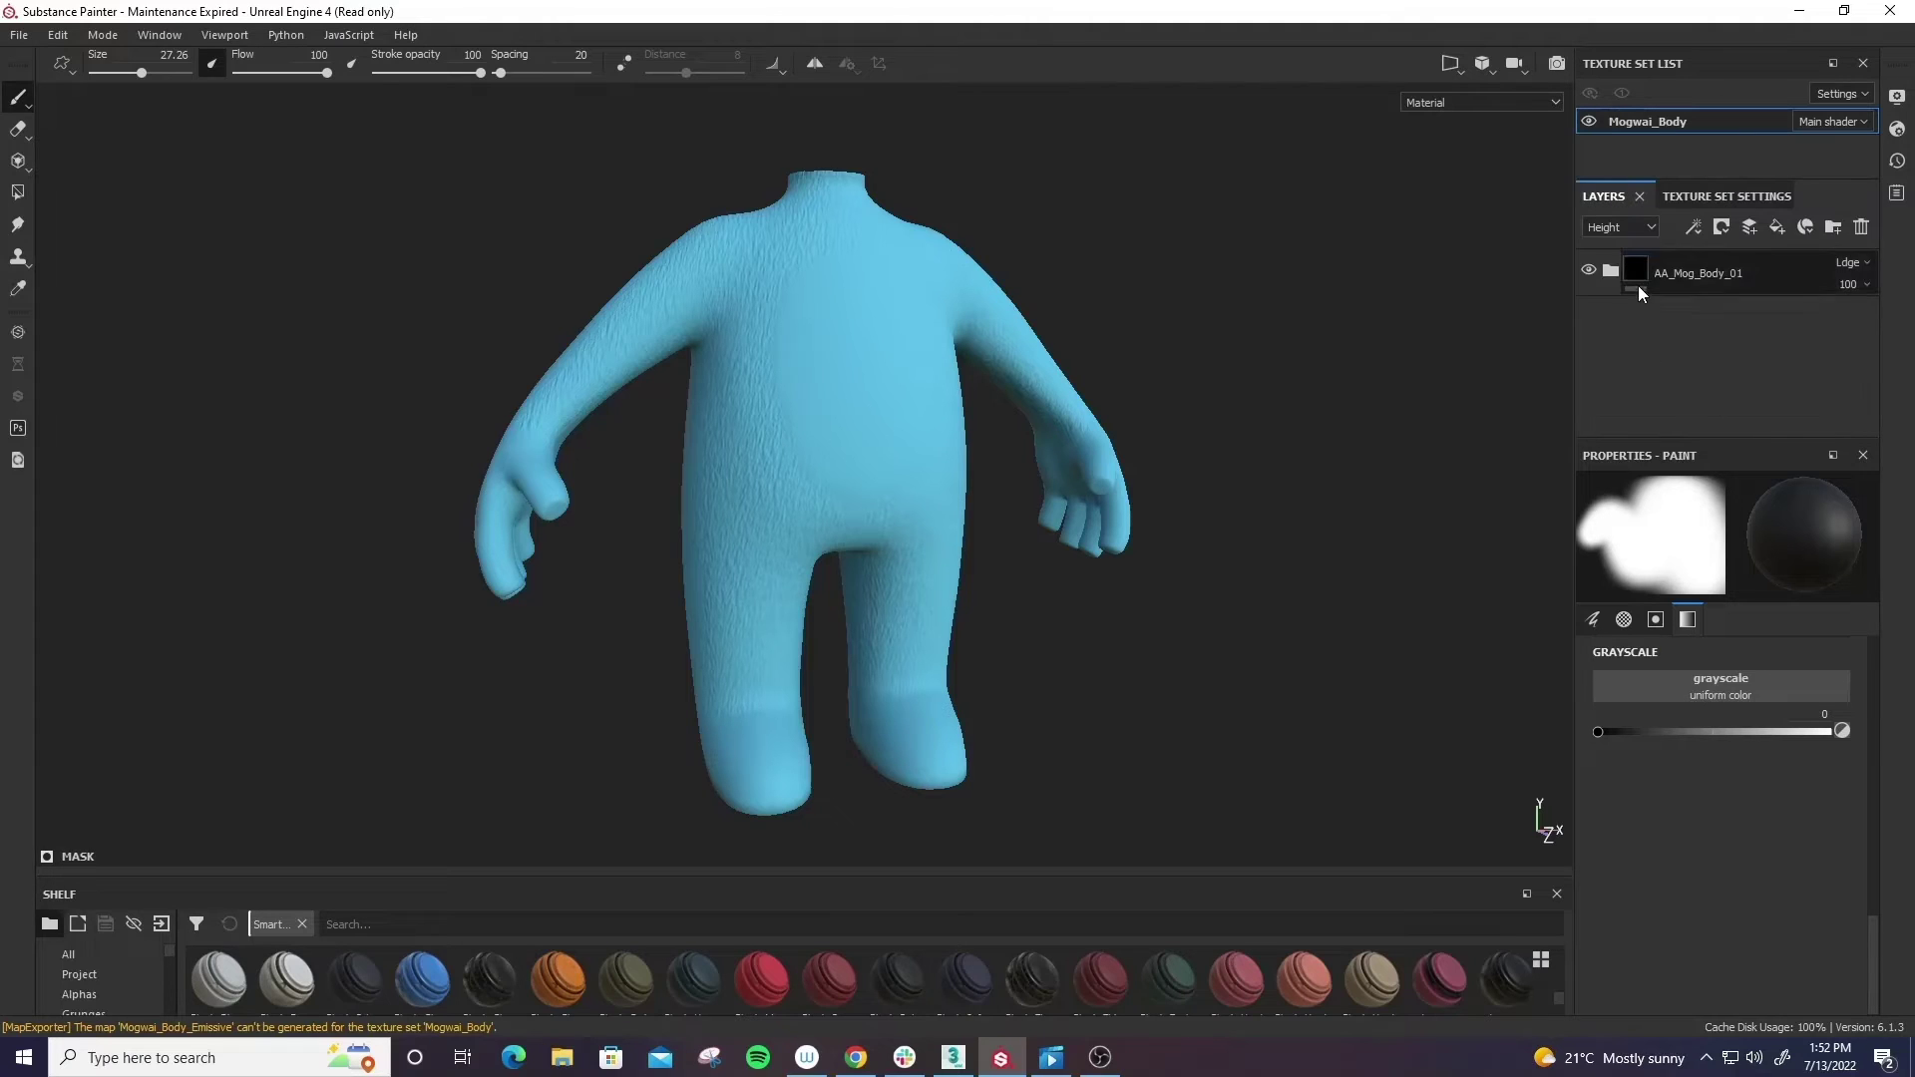
pyautogui.click(1589, 271)
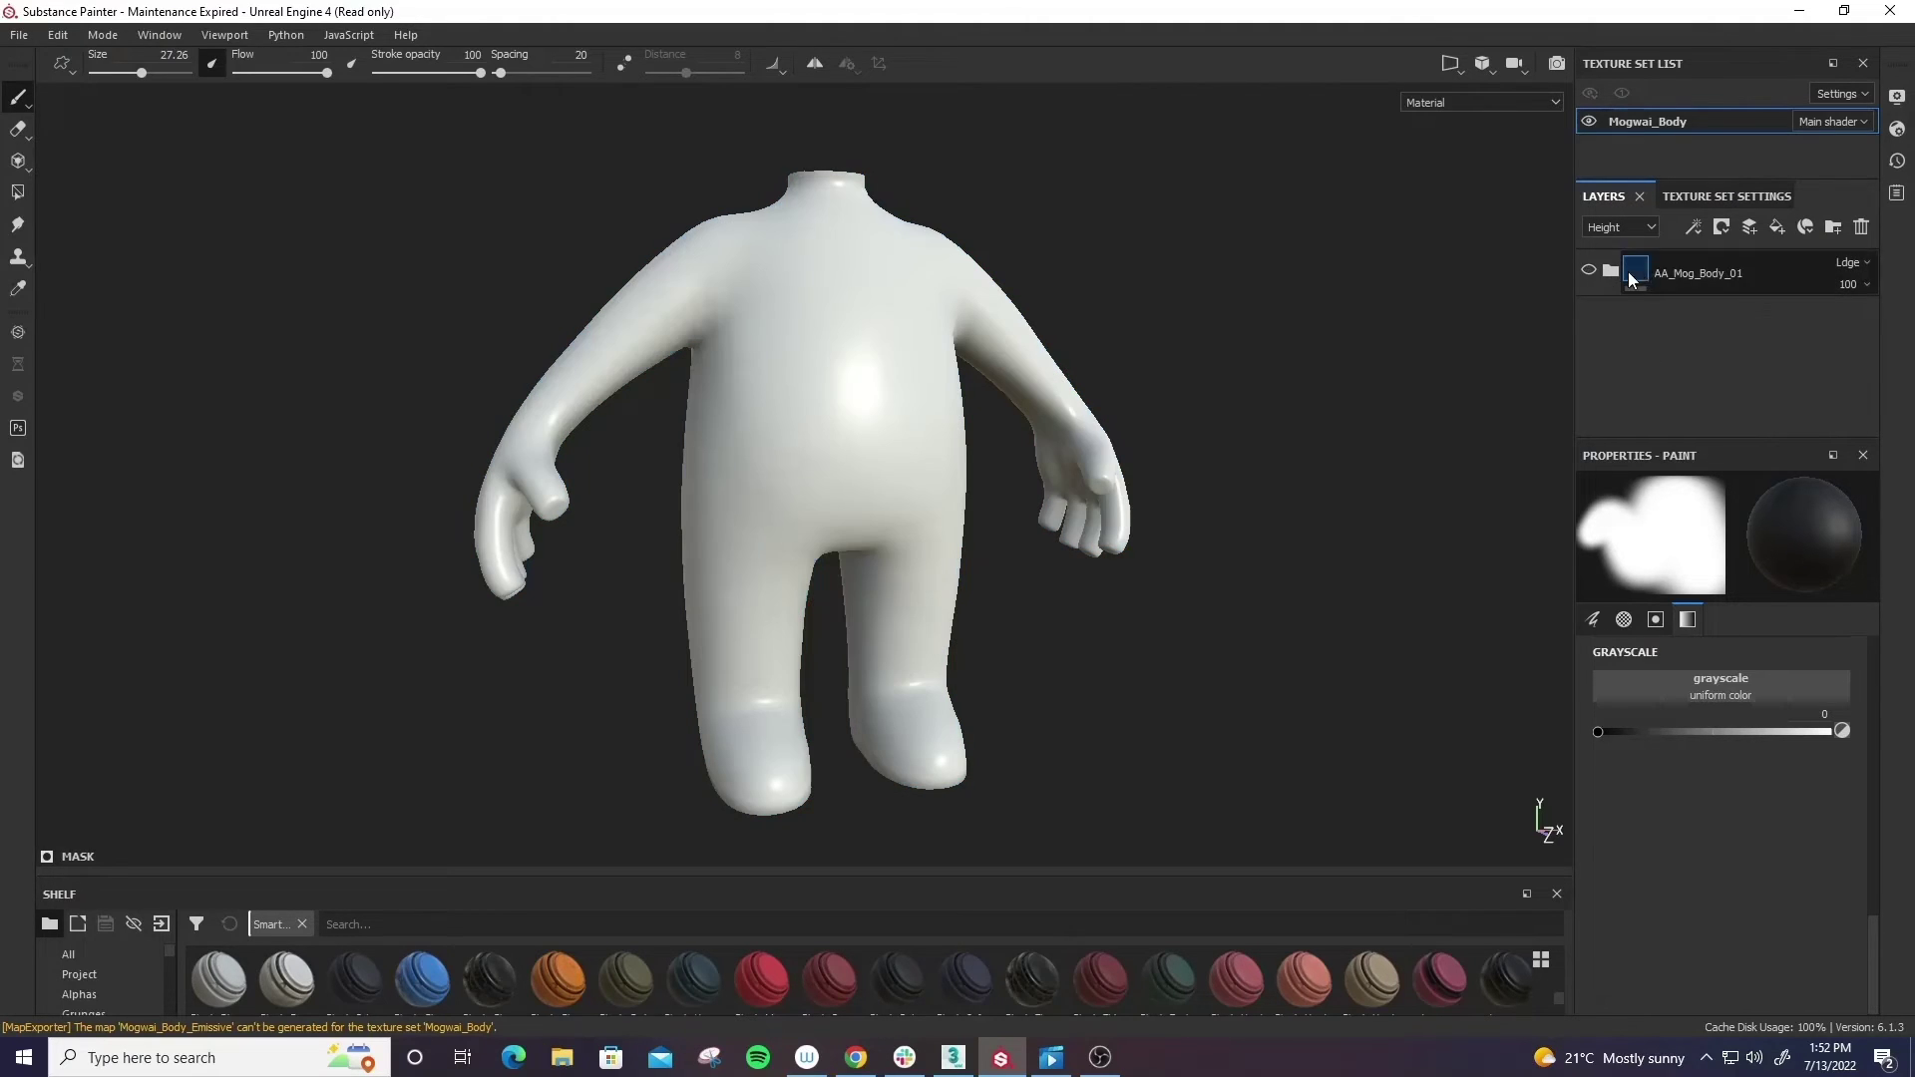
pyautogui.click(1861, 227)
# - Inspect the bare body mesh from different angles and review its mesh maps in the texture set settings
pyautogui.keyDown('alt'); pyautogui.moveTo(1126, 366); pyautogui.dragTo(1077, 380, button='middle'); pyautogui.keyUp('alt')
pyautogui.keyDown('alt'); pyautogui.moveTo(1078, 380); pyautogui.dragTo(1037, 419, button='right'); pyautogui.keyUp('alt')
pyautogui.keyDown('alt'); pyautogui.moveTo(1038, 419); pyautogui.dragTo(1197, 474); pyautogui.keyUp('alt')
pyautogui.keyDown('alt'); pyautogui.moveTo(1196, 474); pyautogui.dragTo(1231, 502, button='right'); pyautogui.keyUp('alt')
pyautogui.keyDown('alt'); pyautogui.moveTo(1240, 599); pyautogui.dragTo(1300, 611, button='middle'); pyautogui.keyUp('alt')
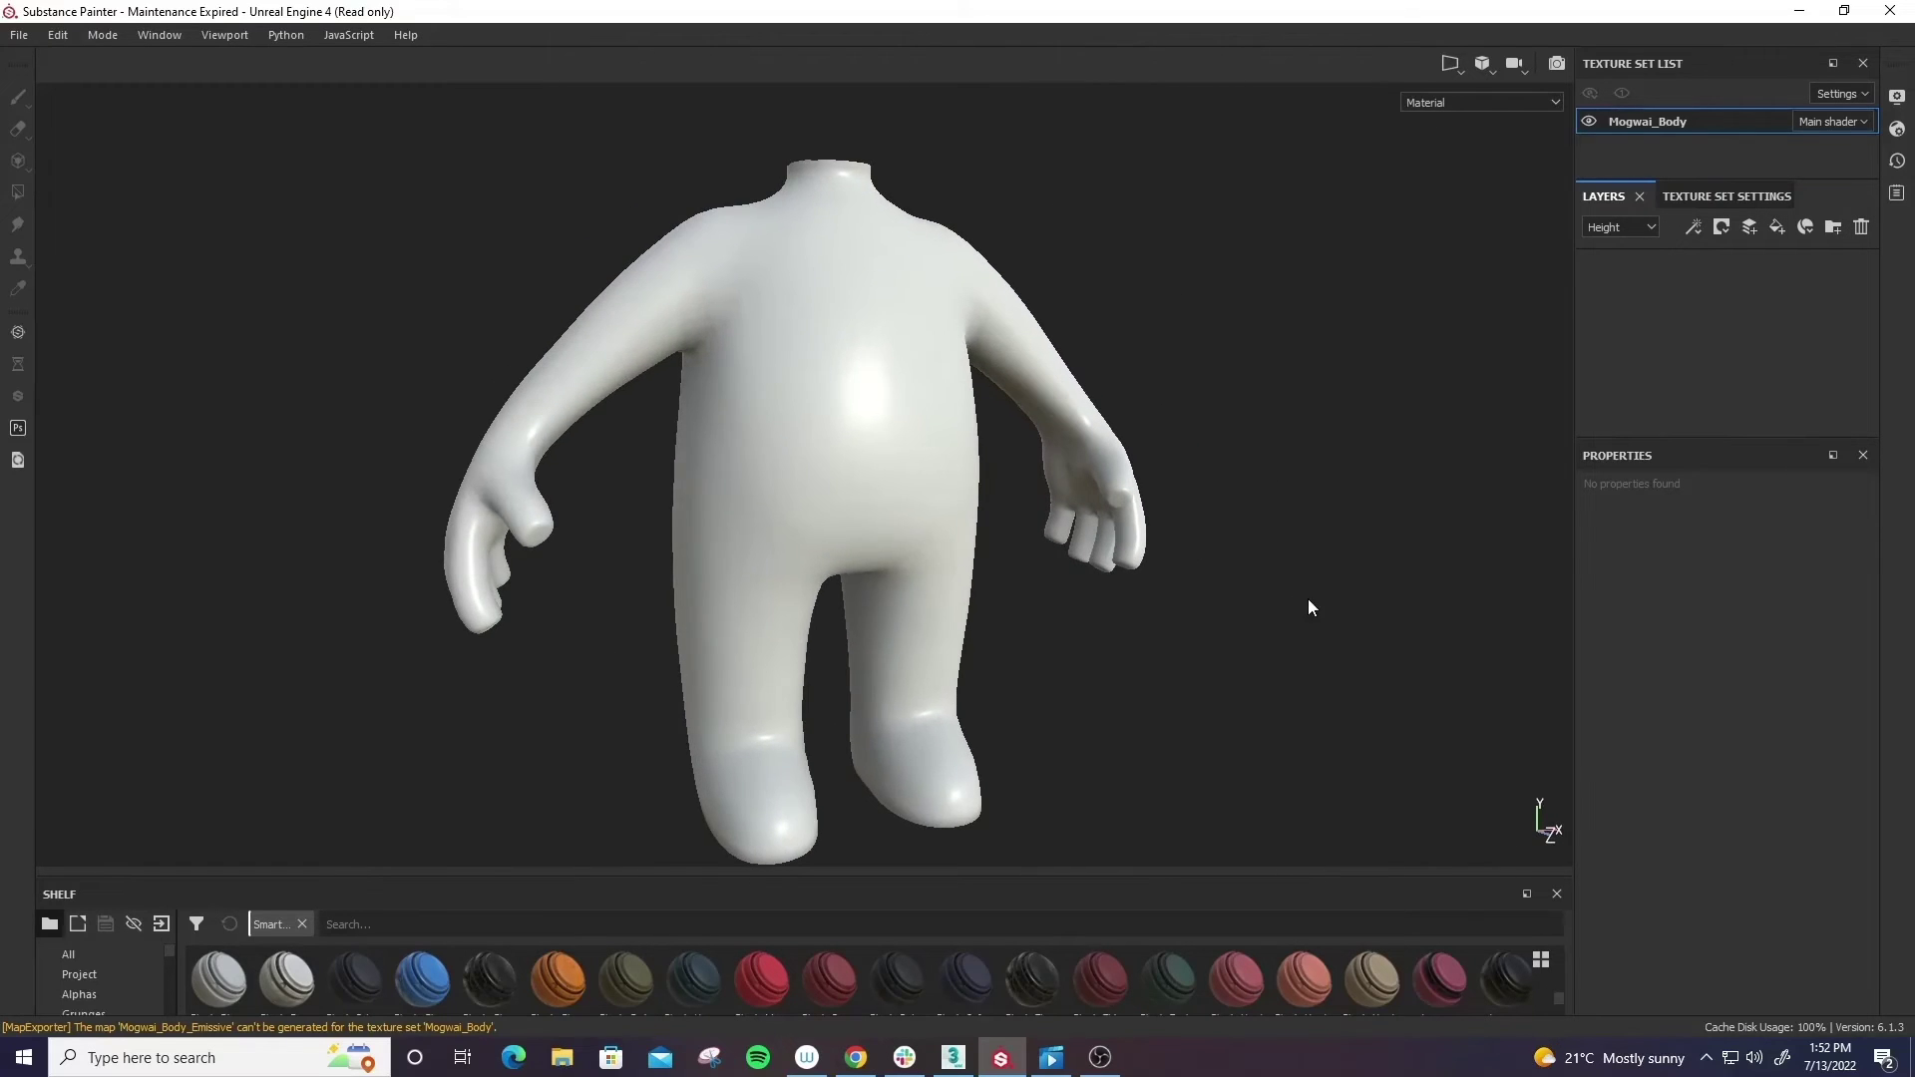
pyautogui.keyDown('alt'); pyautogui.moveTo(1300, 610); pyautogui.dragTo(1299, 610); pyautogui.keyUp('alt')
pyautogui.keyDown('alt'); pyautogui.moveTo(1299, 611); pyautogui.dragTo(1296, 581, button='right'); pyautogui.keyUp('alt')
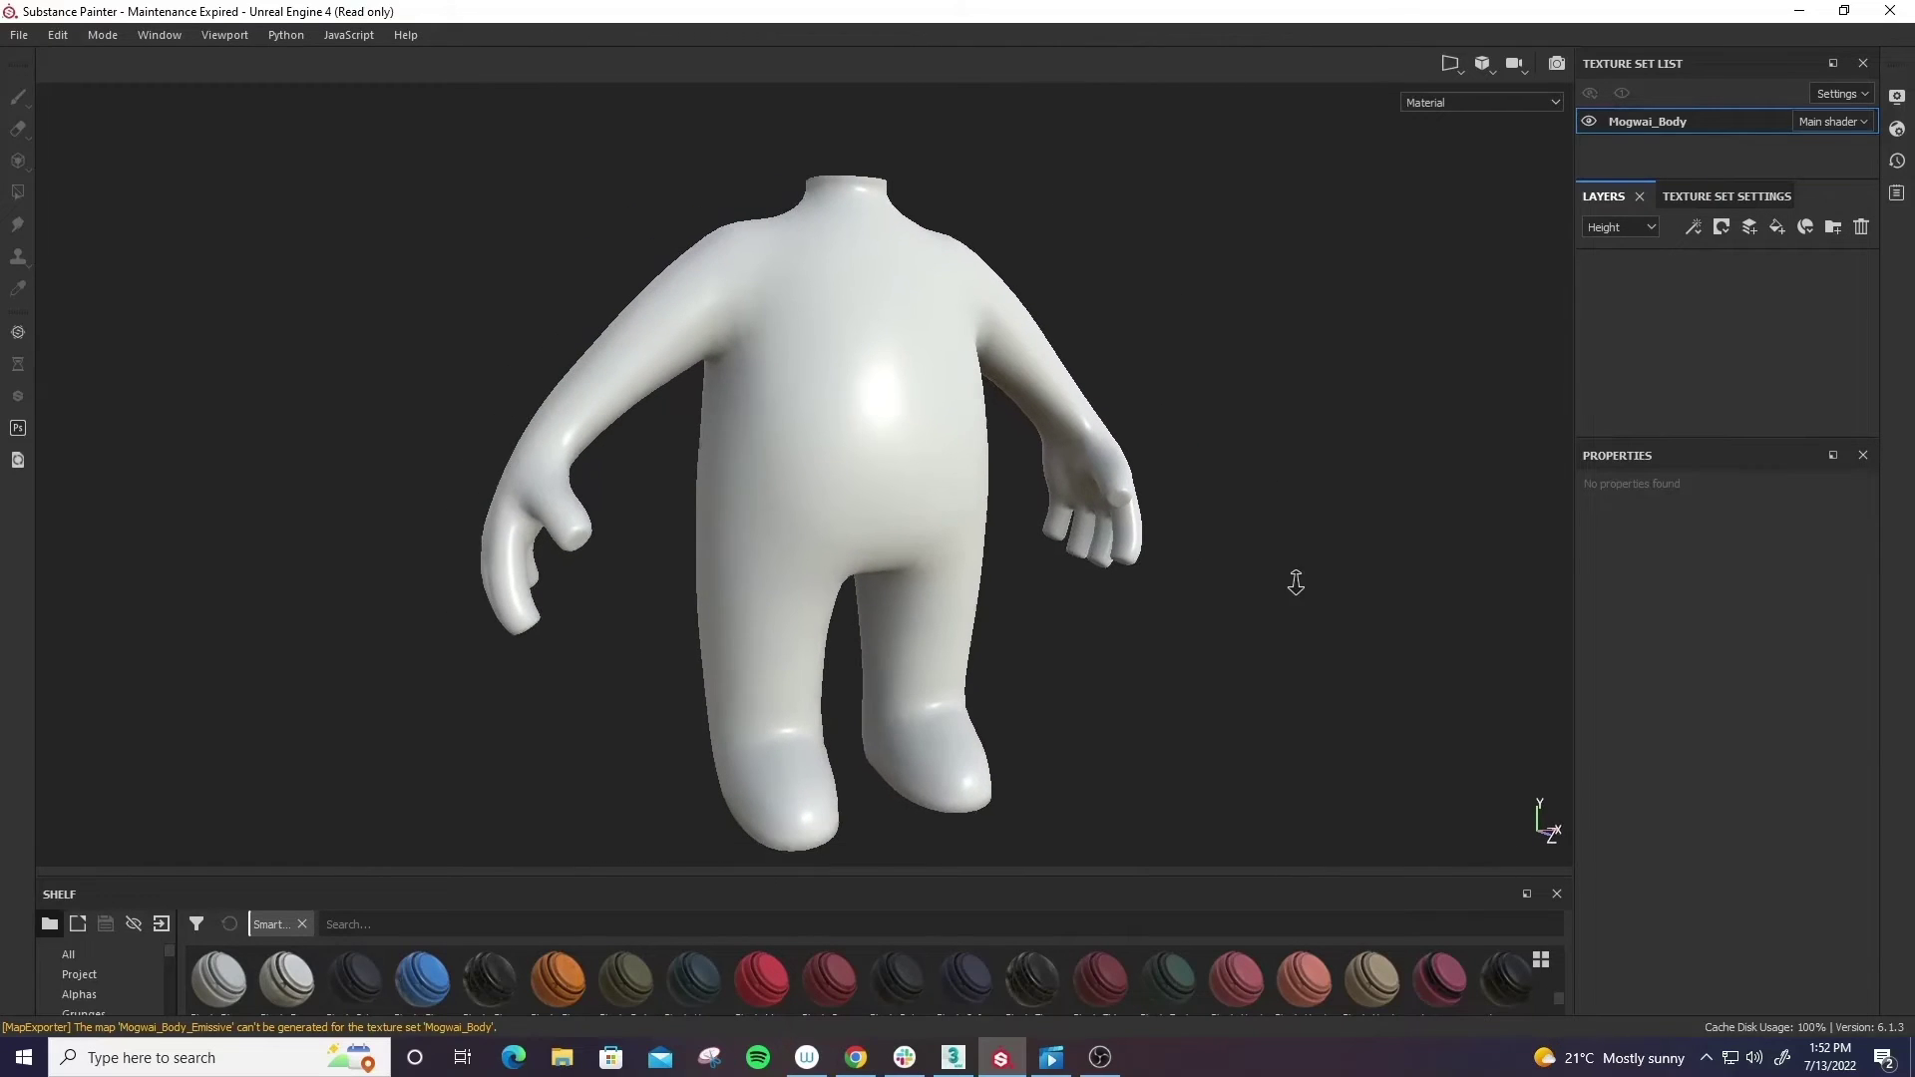
pyautogui.click(1695, 197)
pyautogui.scroll(-6, 1648, 386)
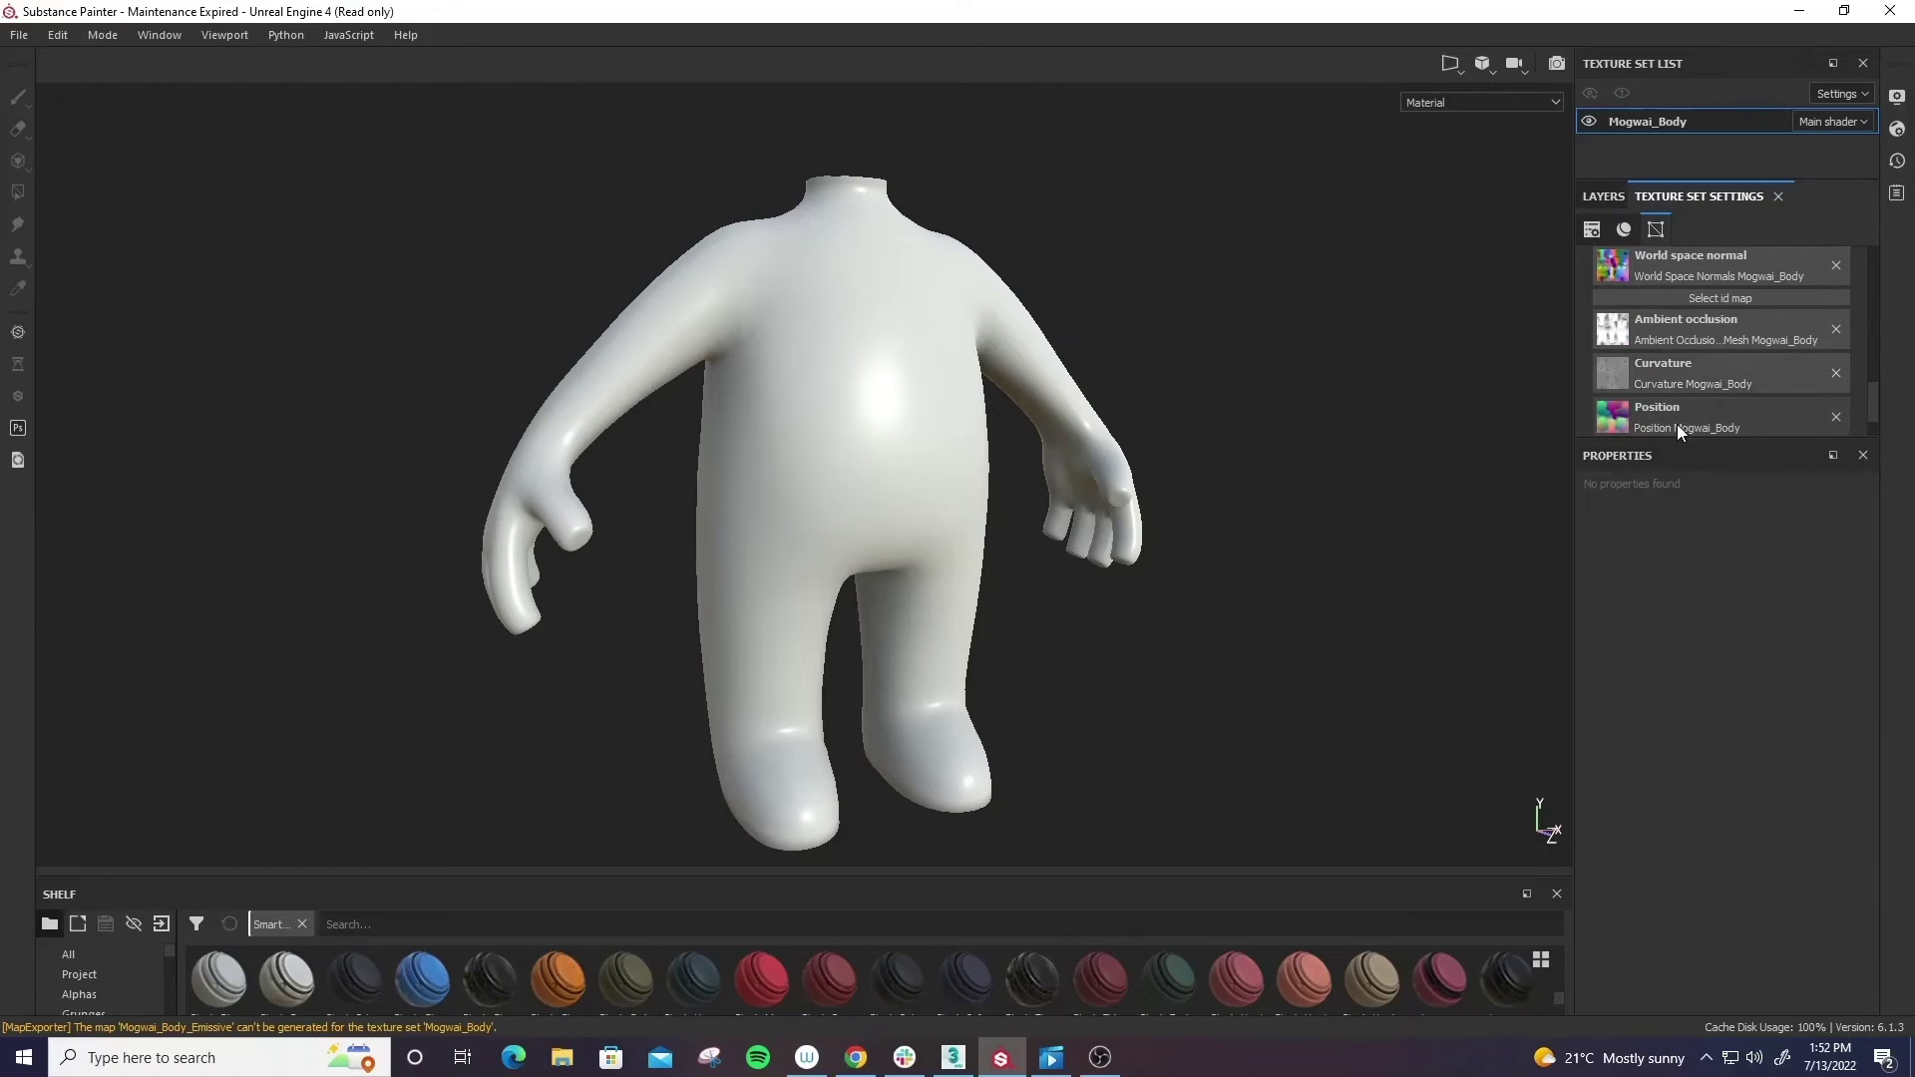
pyautogui.scroll(2, 1663, 347)
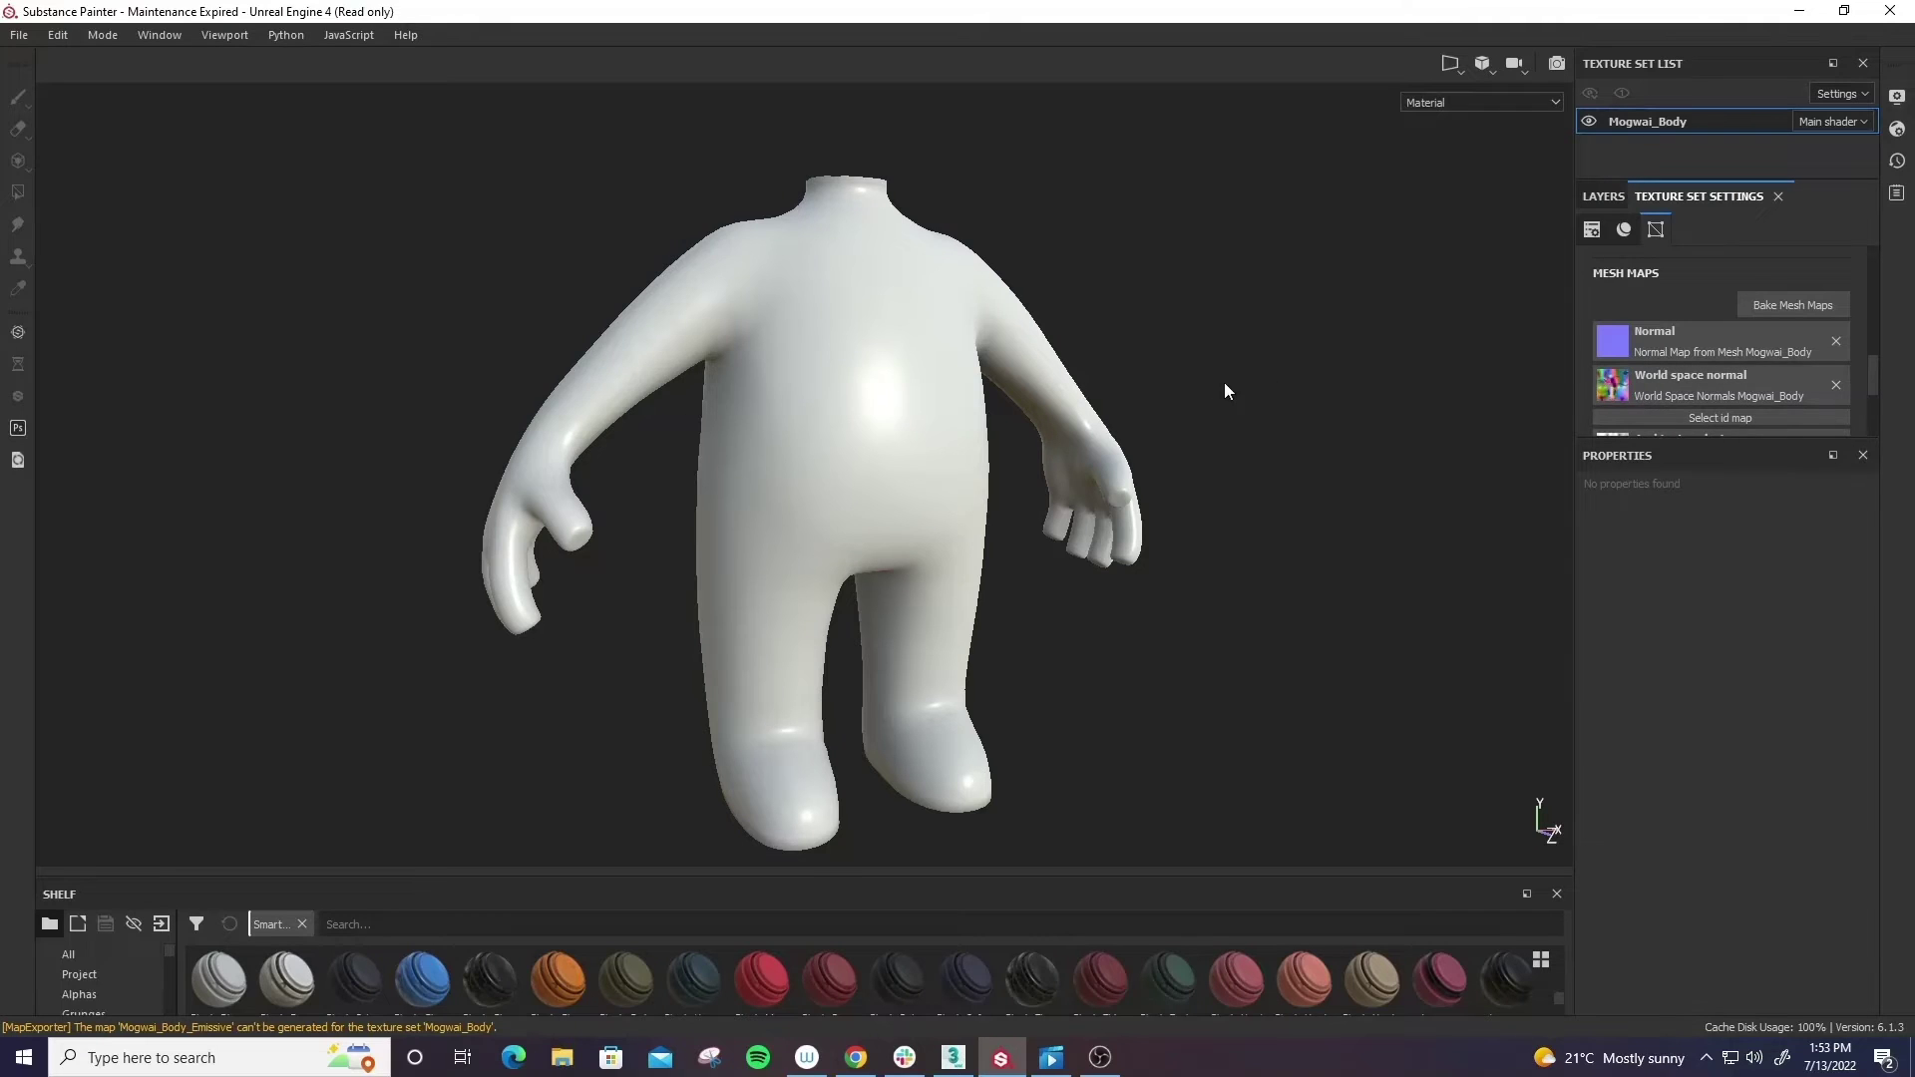
pyautogui.keyDown('alt'); pyautogui.moveTo(1224, 383); pyautogui.dragTo(1232, 388, button='middle'); pyautogui.keyUp('alt')
# - Start importing resources and add Mogwai_Body_Normal_Edit from TRAINING FILES > Textures > Normal Map Bakes > Body 01
pyautogui.click(19, 38)
pyautogui.click(63, 346)
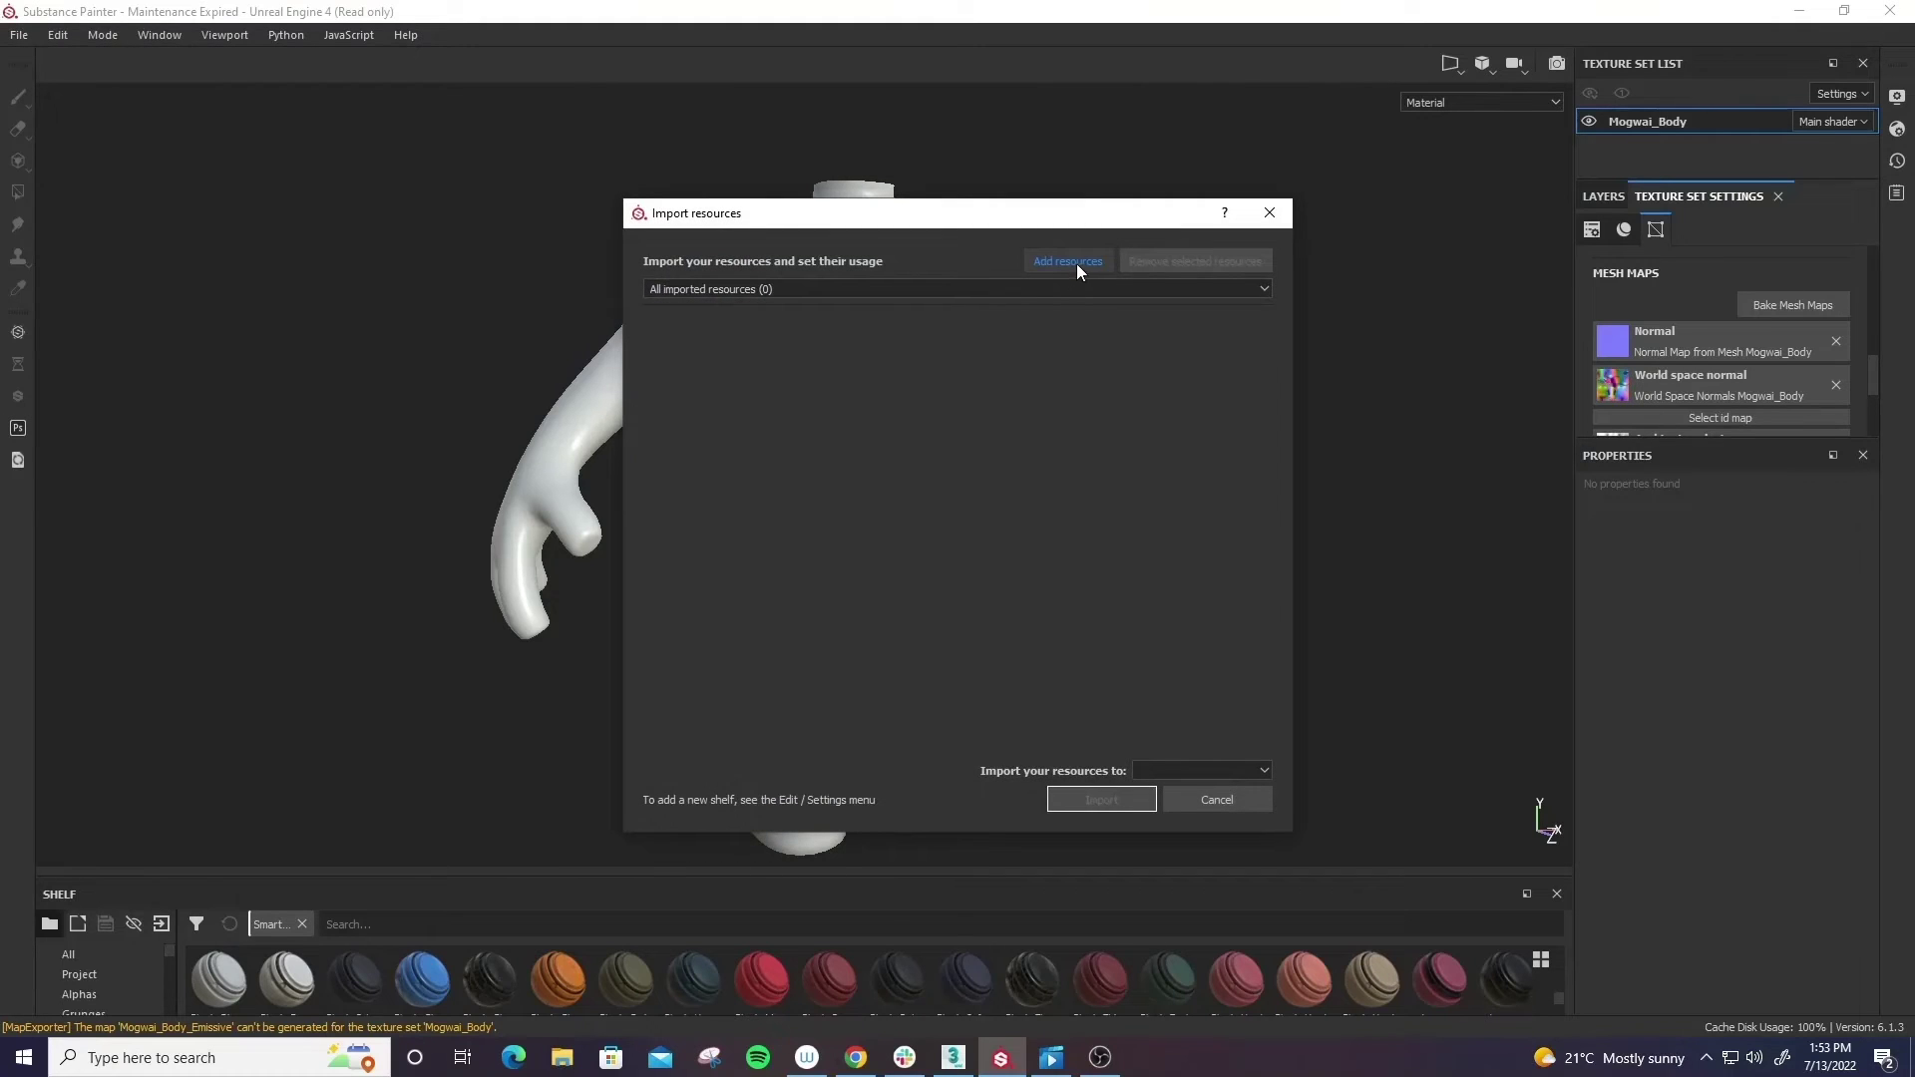
pyautogui.click(1075, 263)
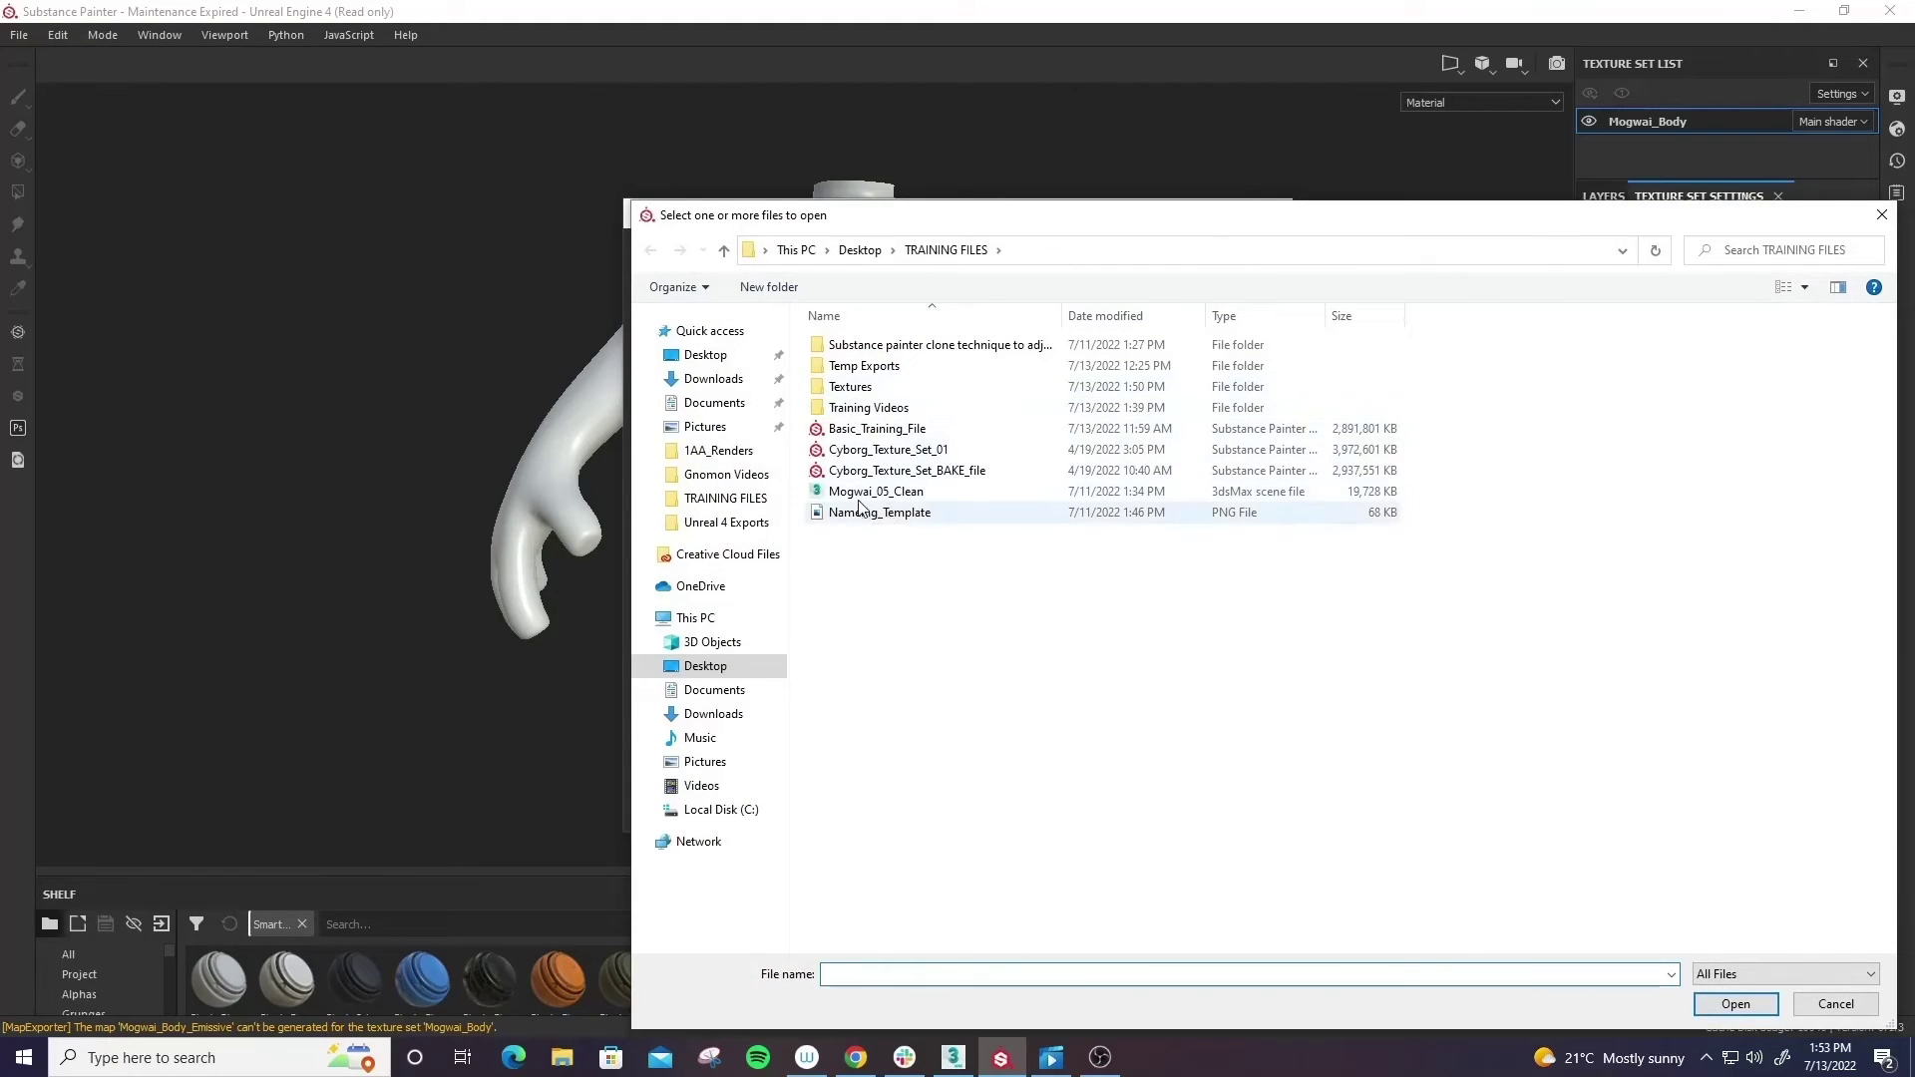
pyautogui.doubleClick(857, 387)
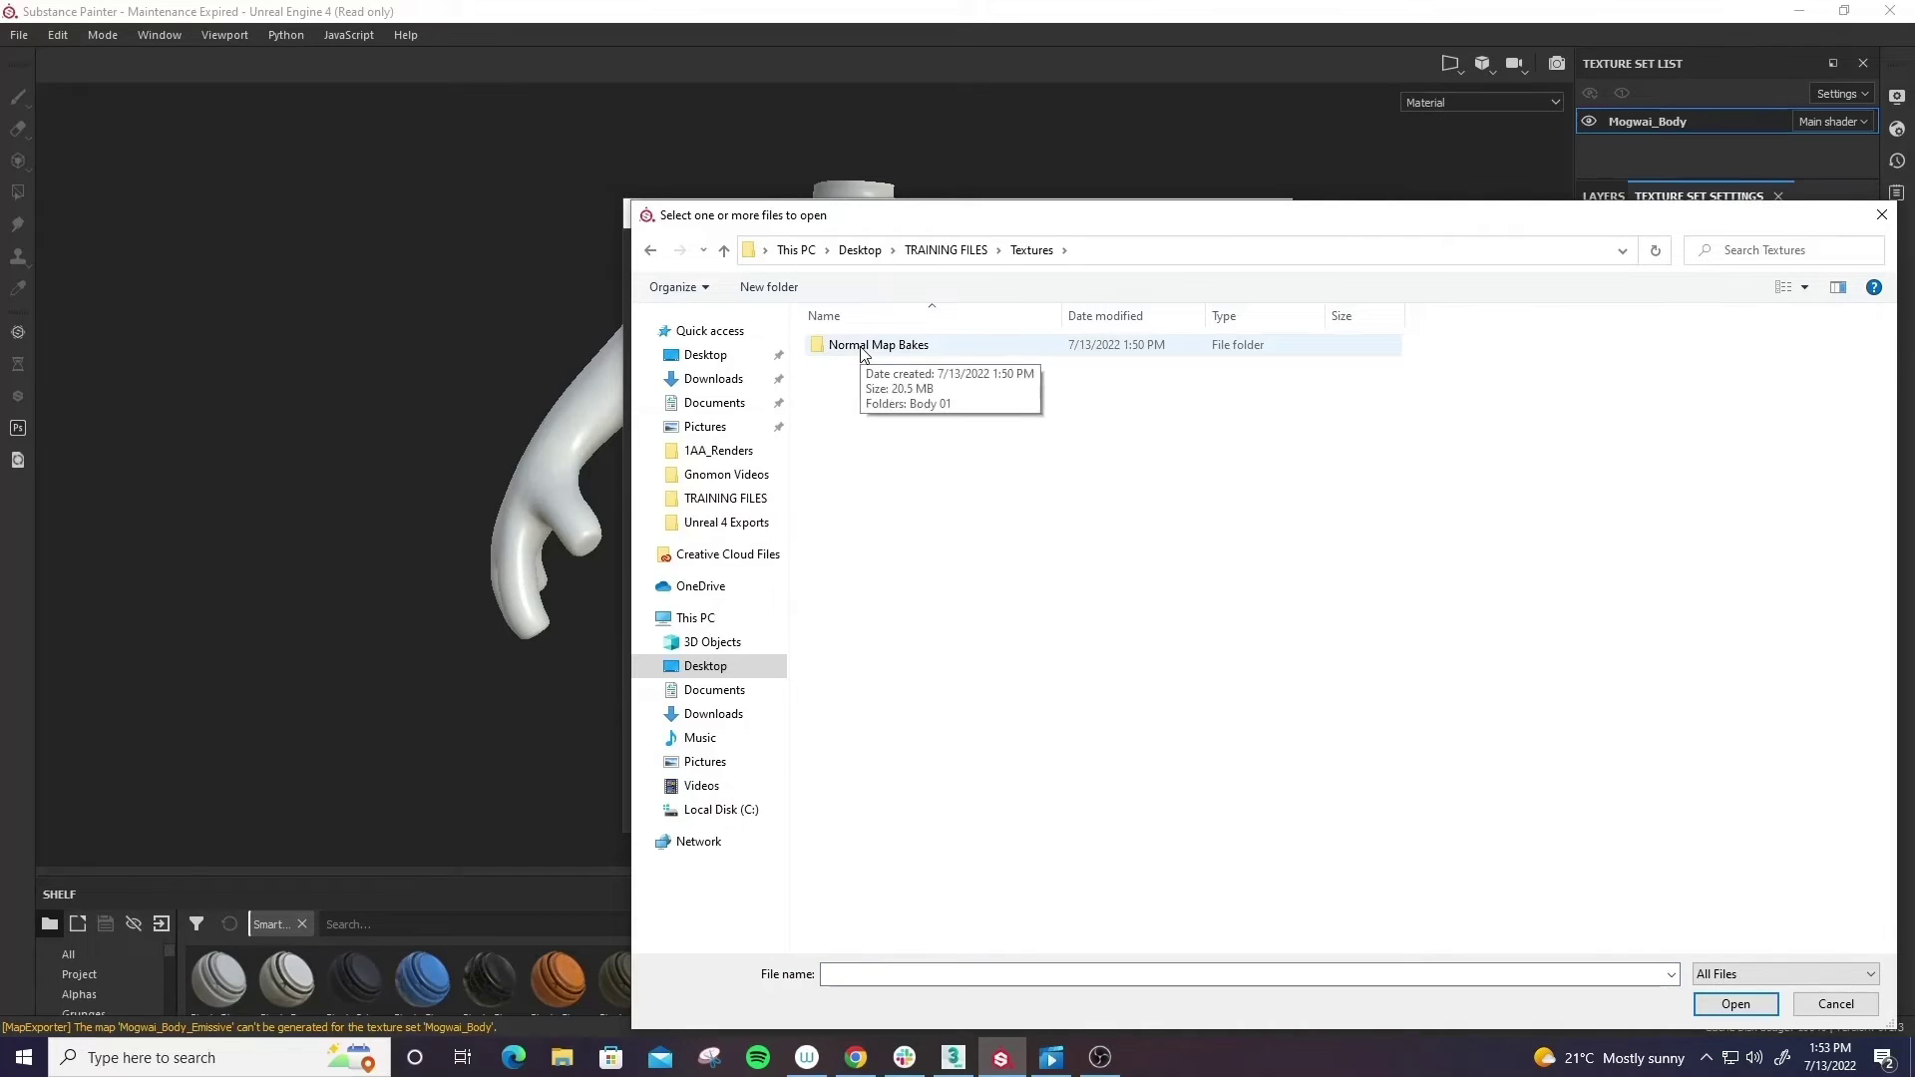
pyautogui.rightClick(861, 349)
pyautogui.click(854, 349)
pyautogui.doubleClick(853, 345)
pyautogui.doubleClick(851, 343)
pyautogui.click(853, 393)
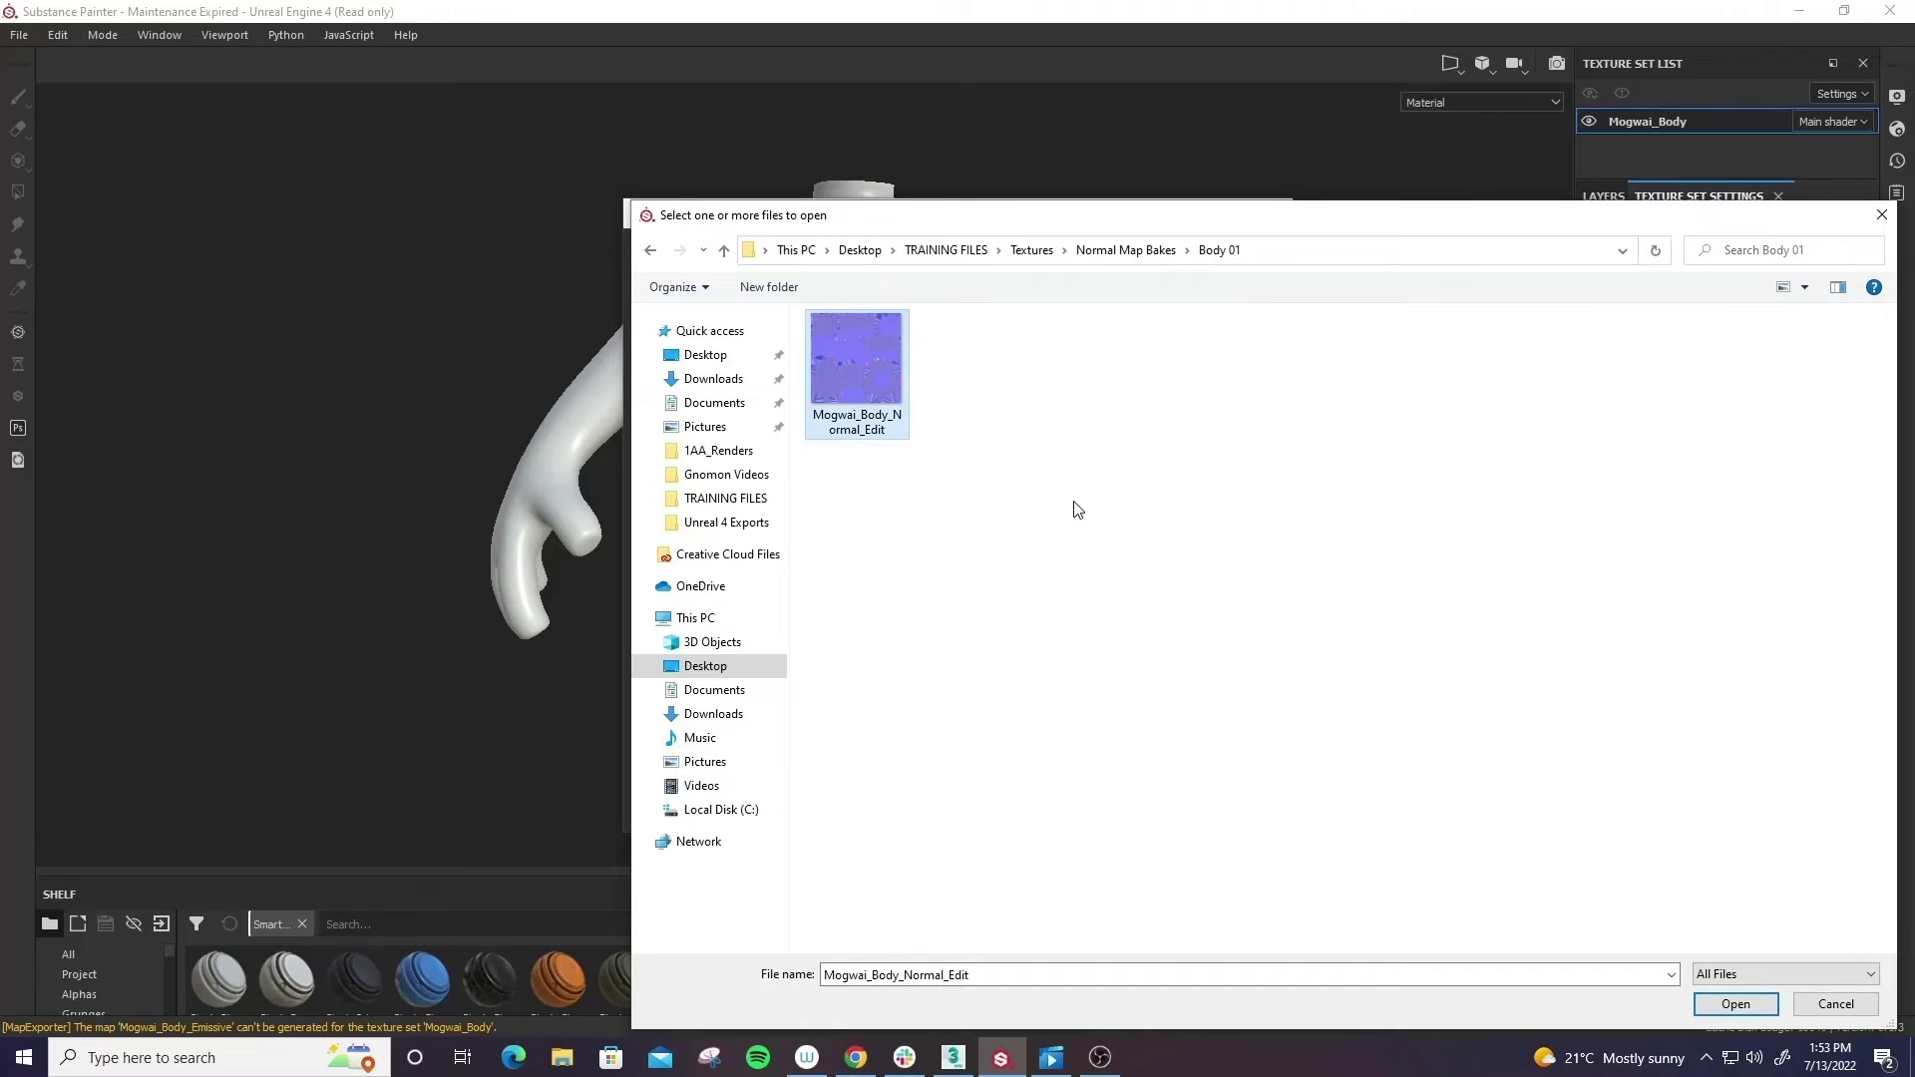
pyautogui.click(1733, 1007)
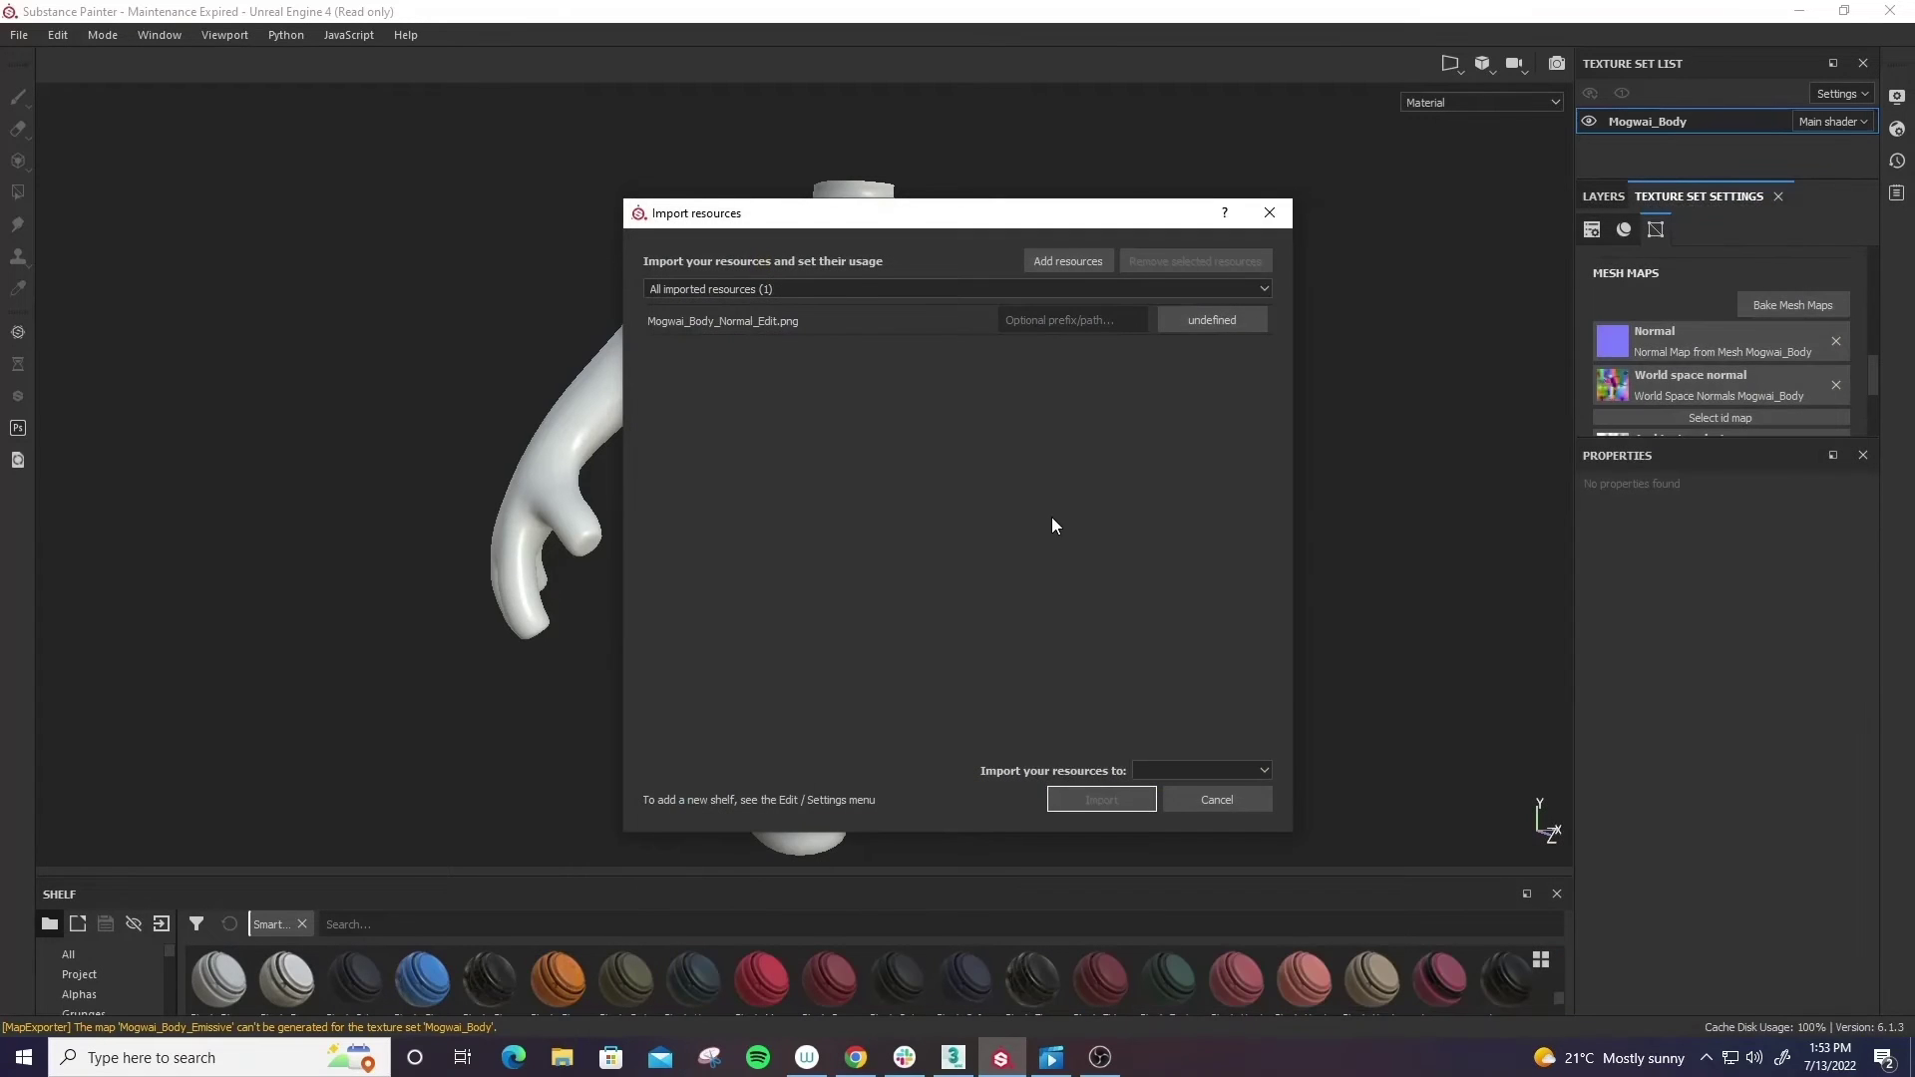
# - Set the usage of Mogwai_Body_Normal_Edit to texture and import it into the current Unreal Engine 4 project
pyautogui.click(1210, 321)
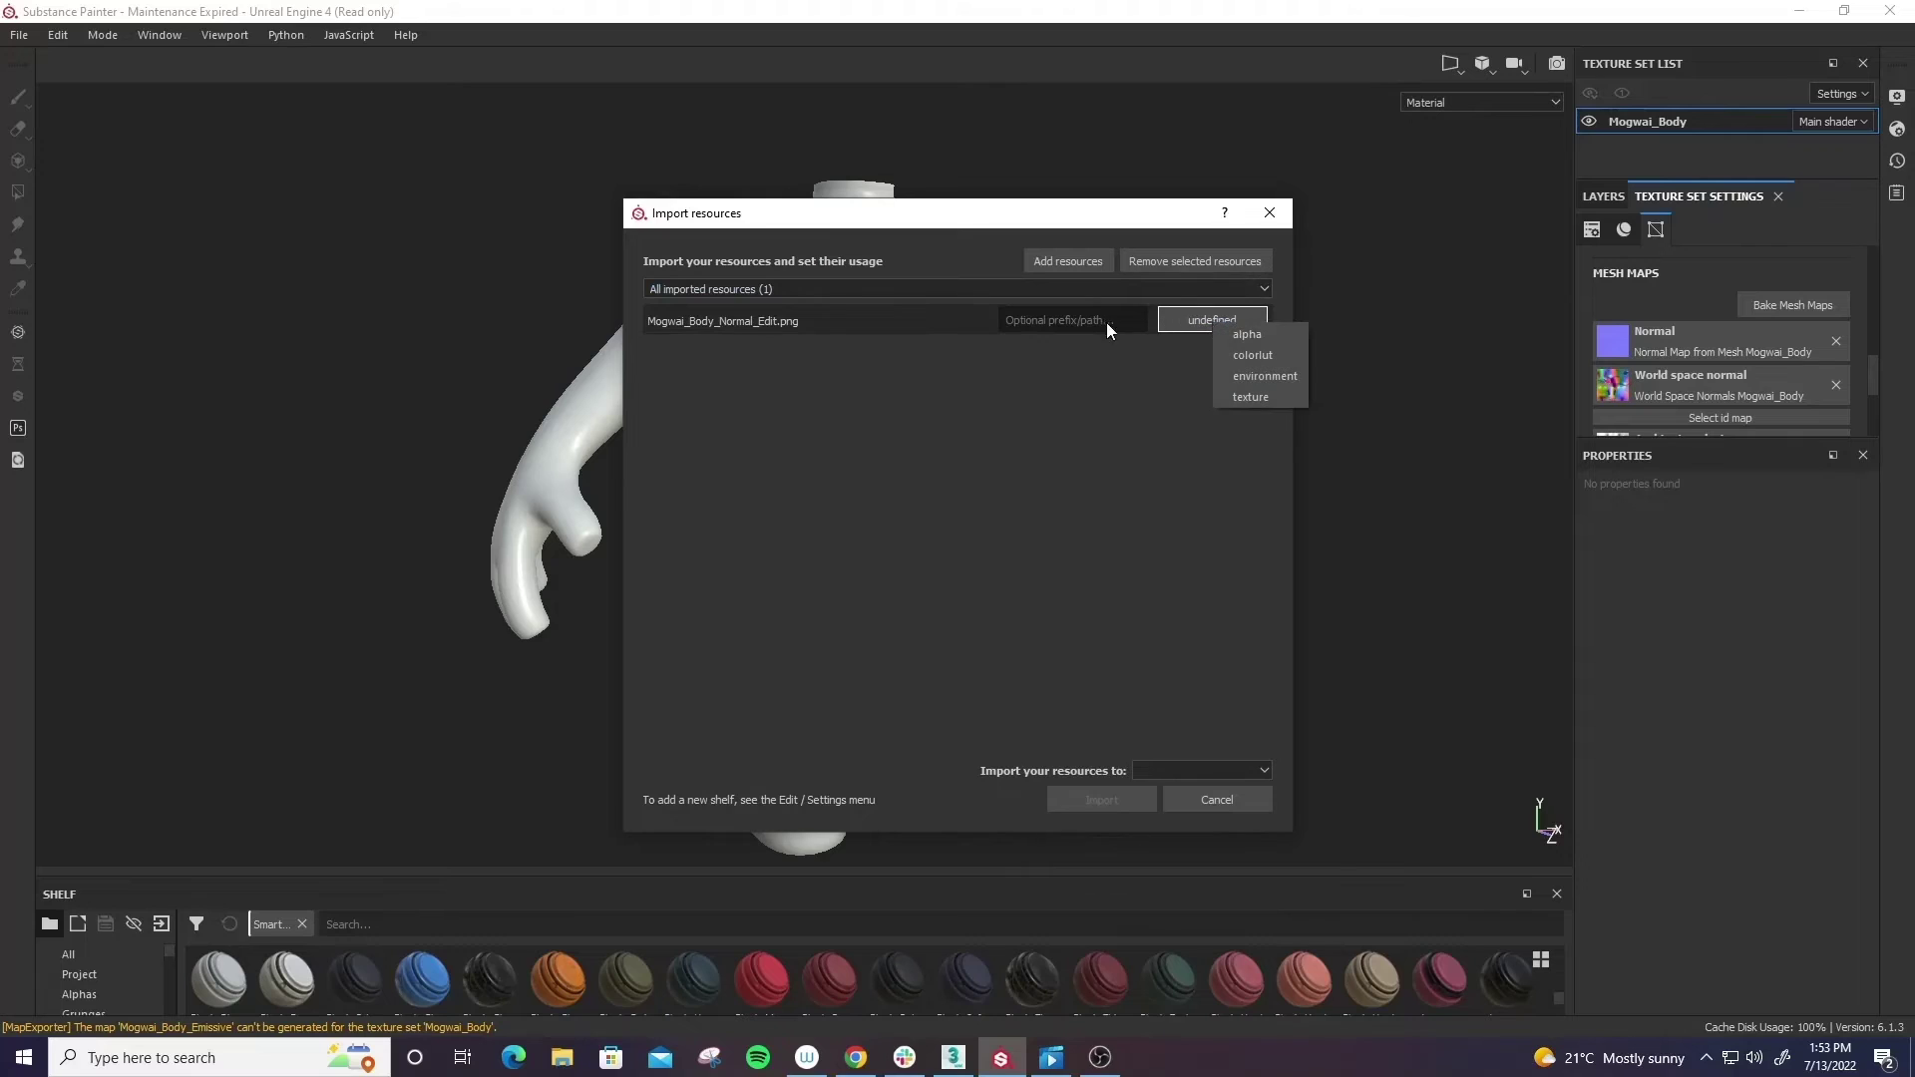
pyautogui.click(1250, 397)
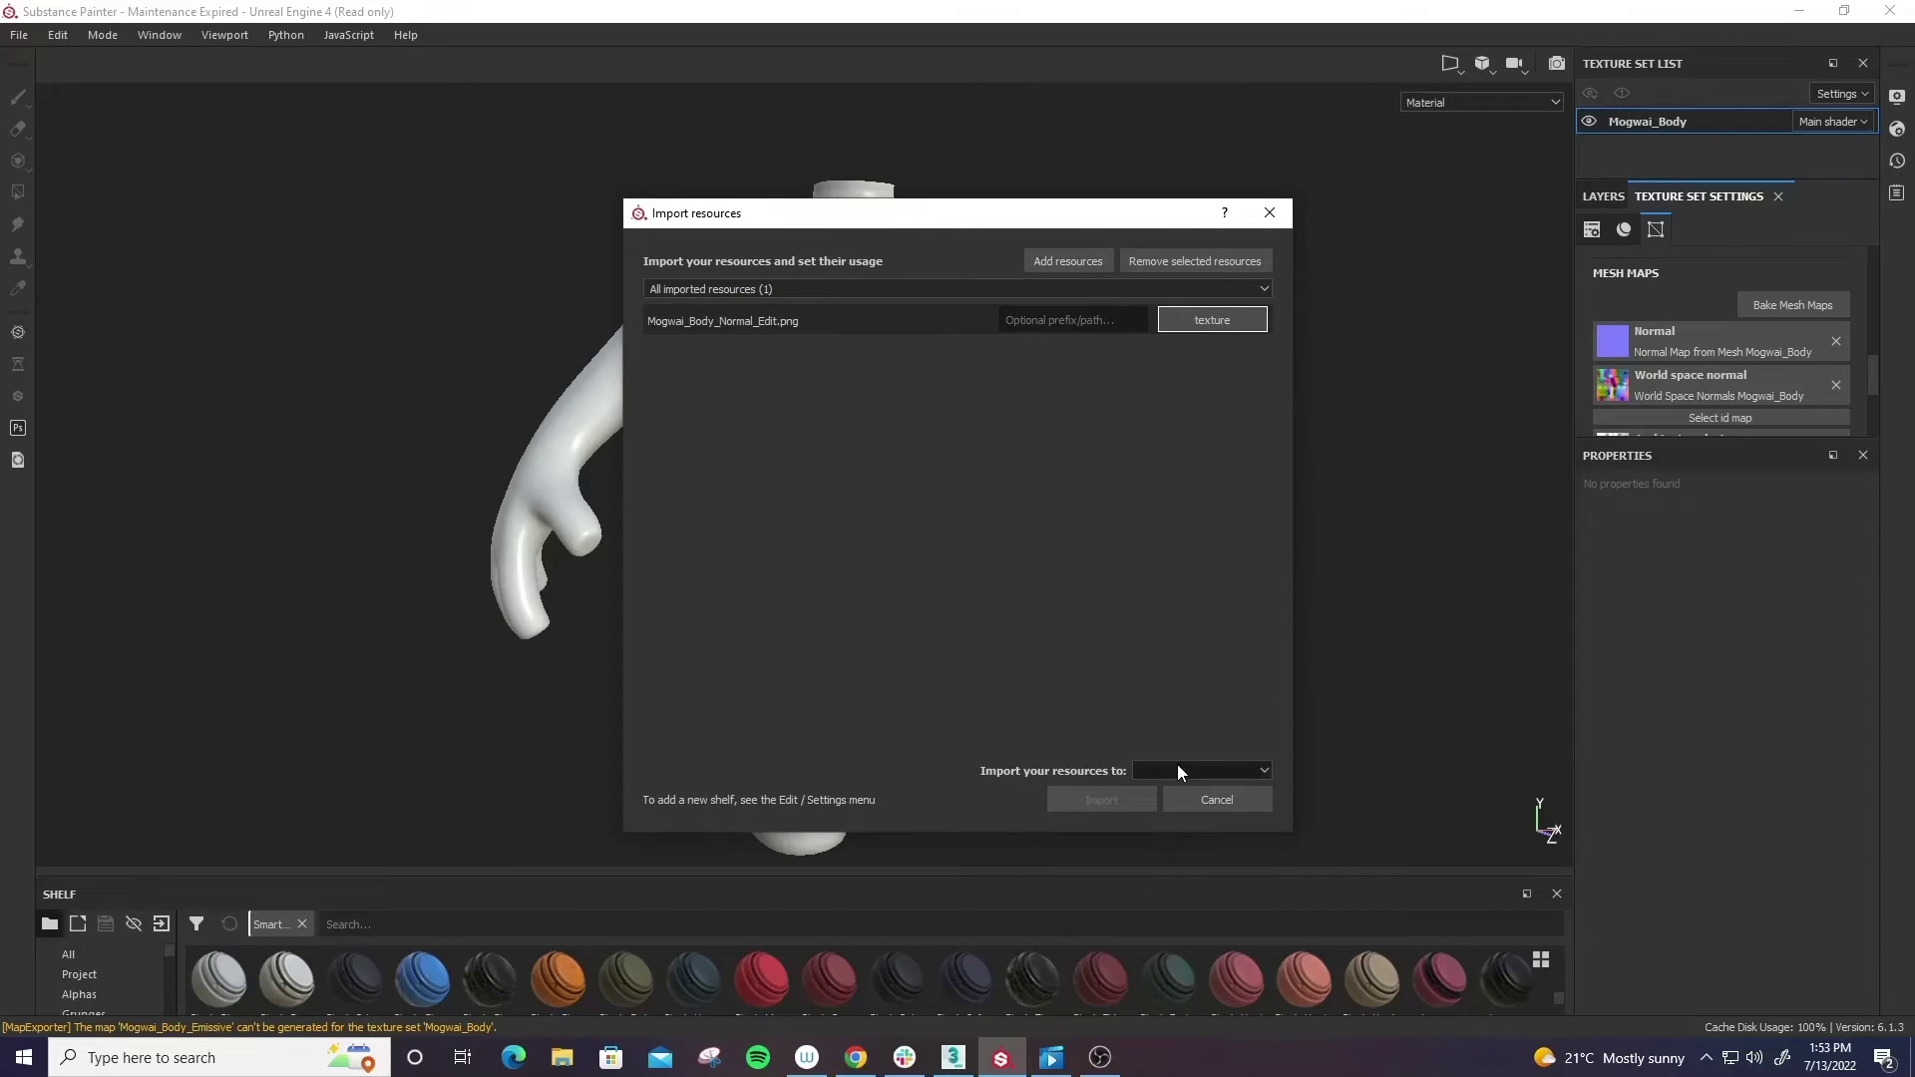
pyautogui.click(1177, 770)
pyautogui.click(1183, 798)
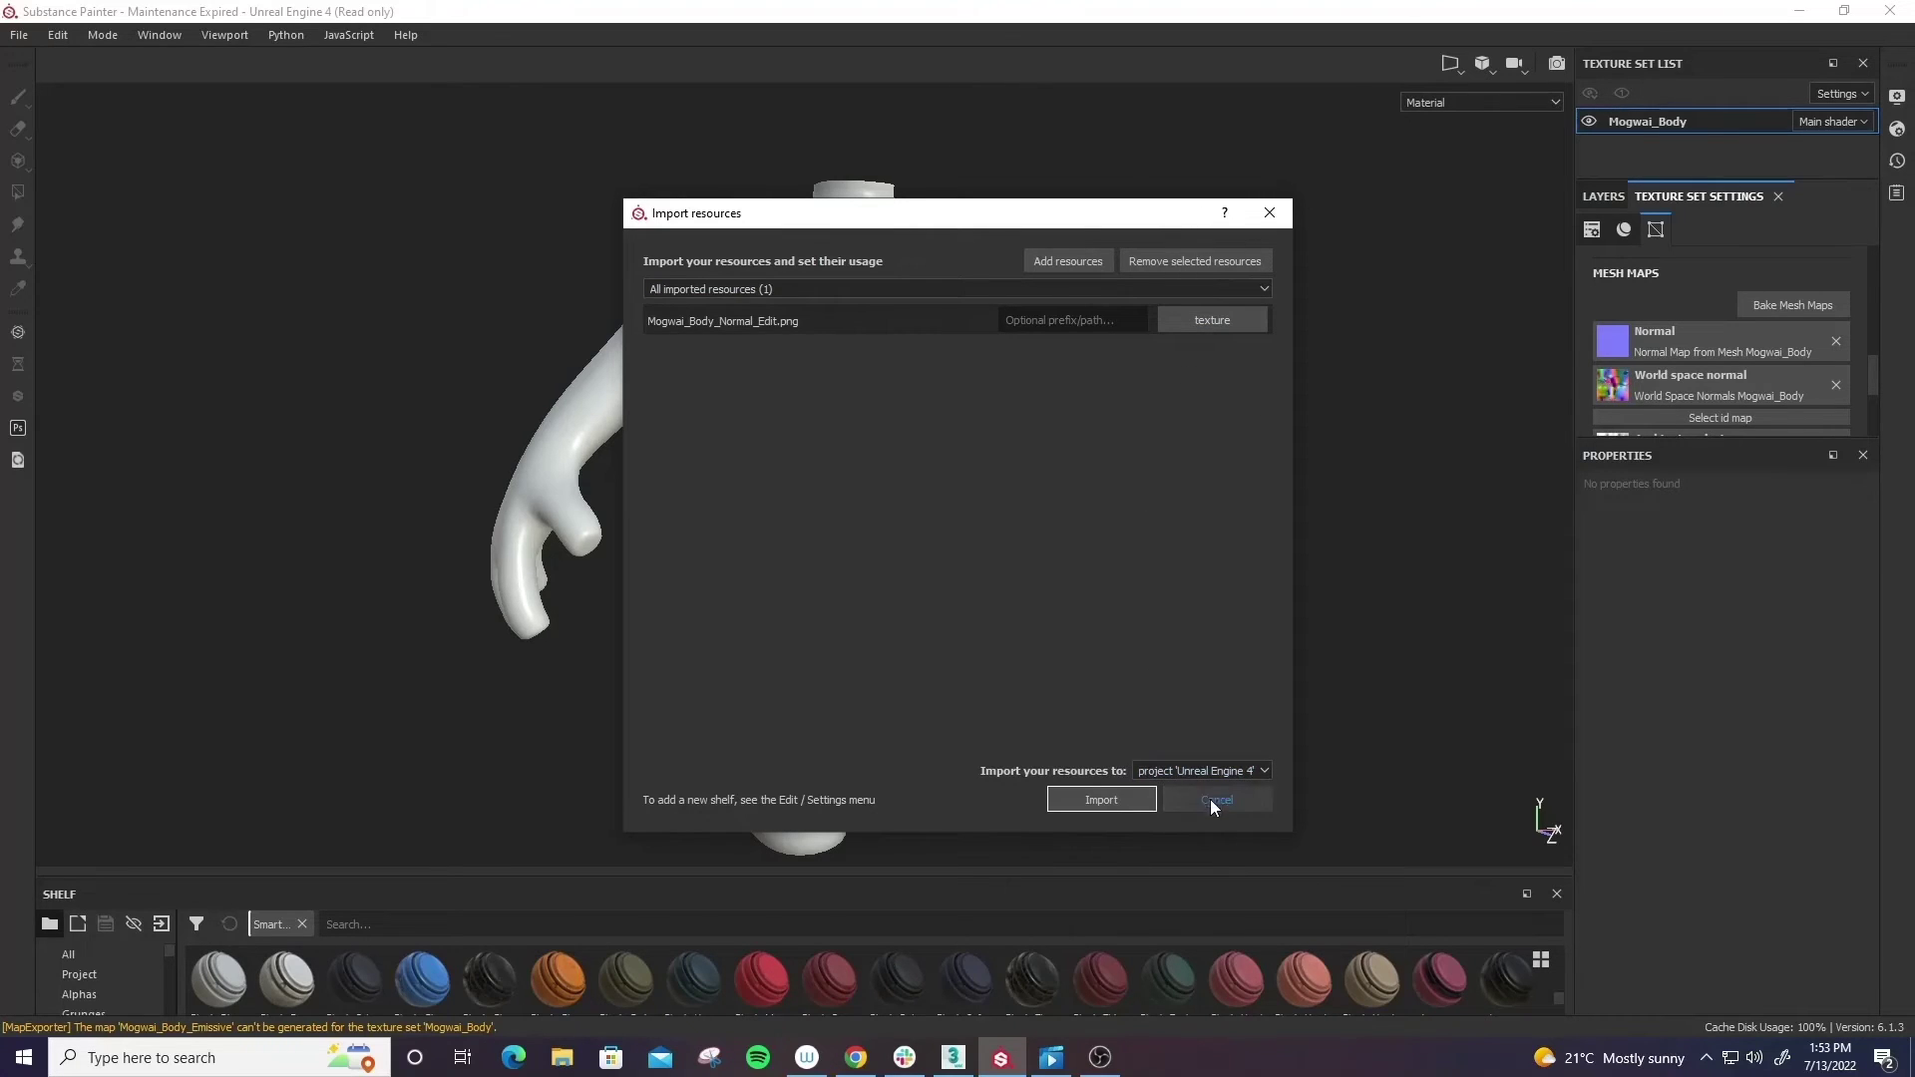
pyautogui.click(1101, 799)
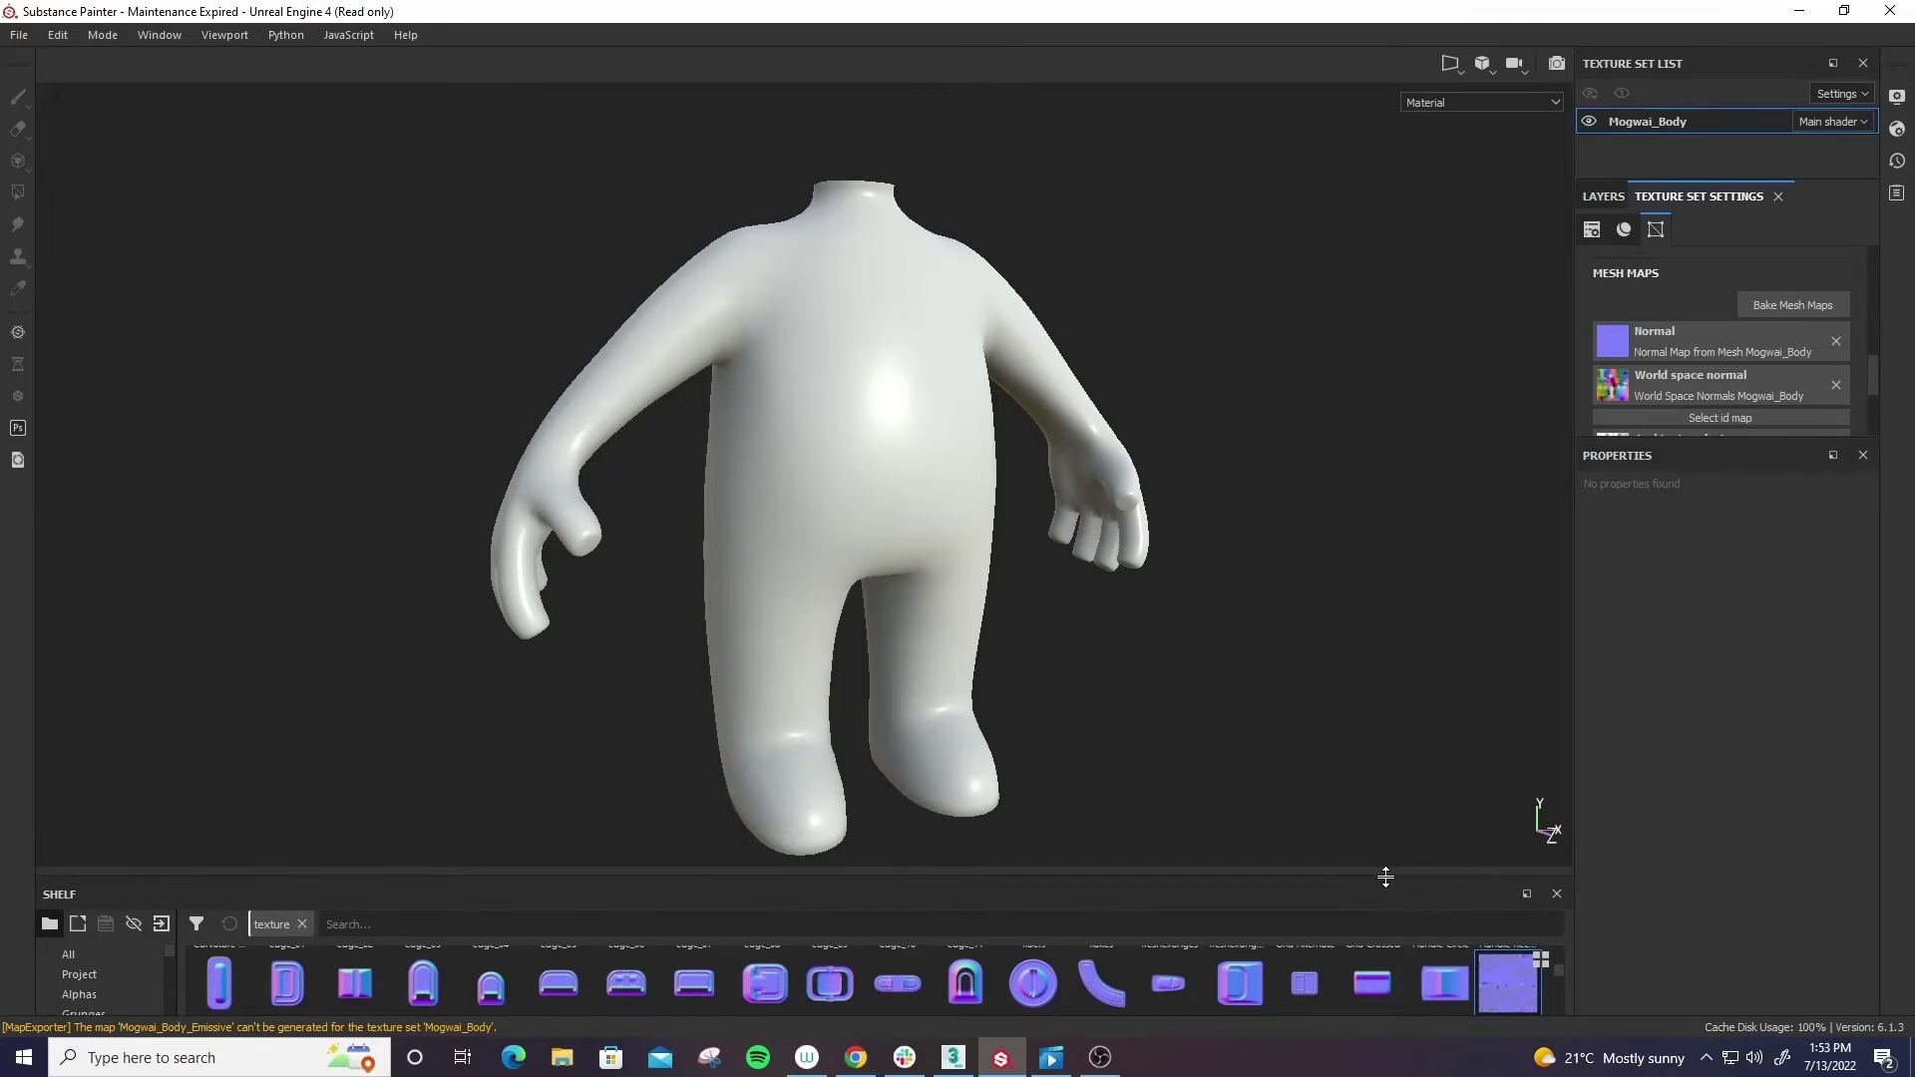
# - Remove the world space normal, ambient occlusion, curvature, position and thickness mesh maps, and replace the Normal mesh map with Mogwai_Body_Normal_Edit
pyautogui.moveTo(1385, 878); pyautogui.dragTo(1354, 657)
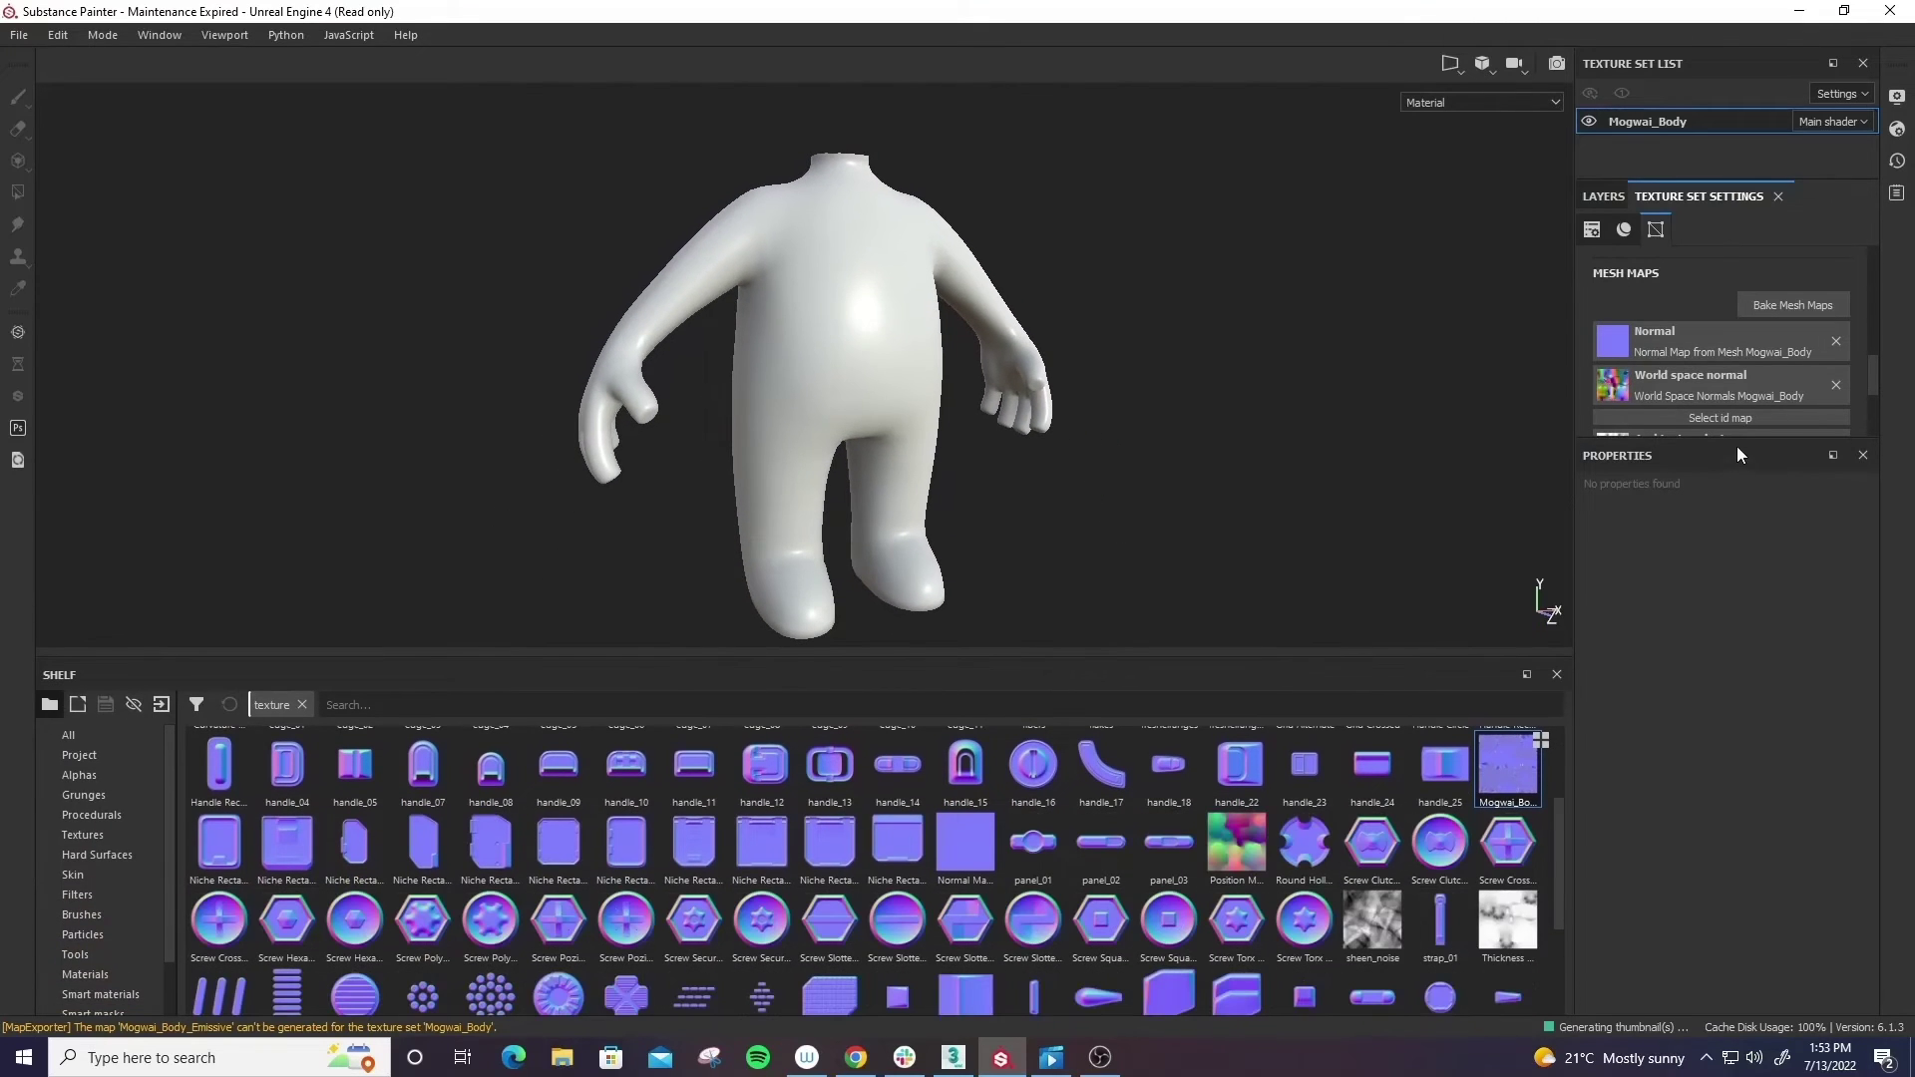
pyautogui.moveTo(1740, 439); pyautogui.dragTo(1739, 839)
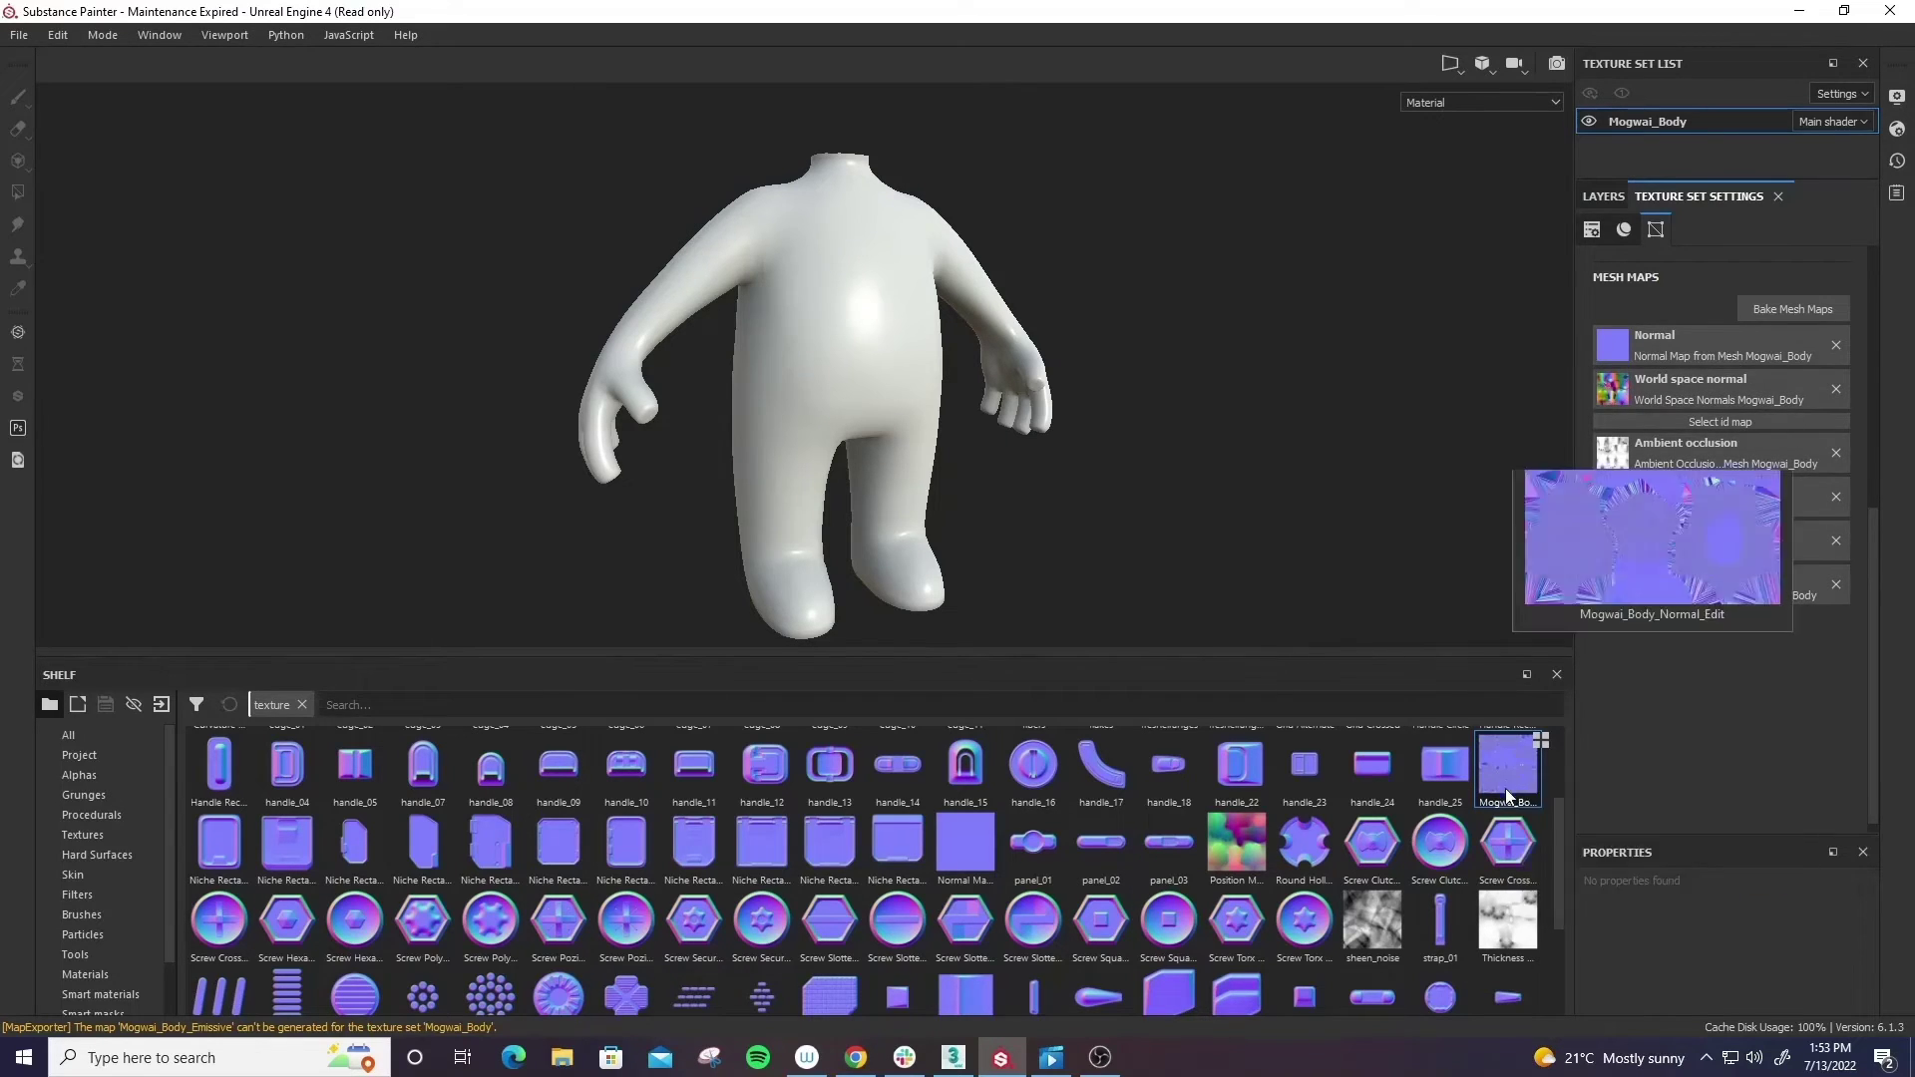
pyautogui.moveTo(1519, 768)
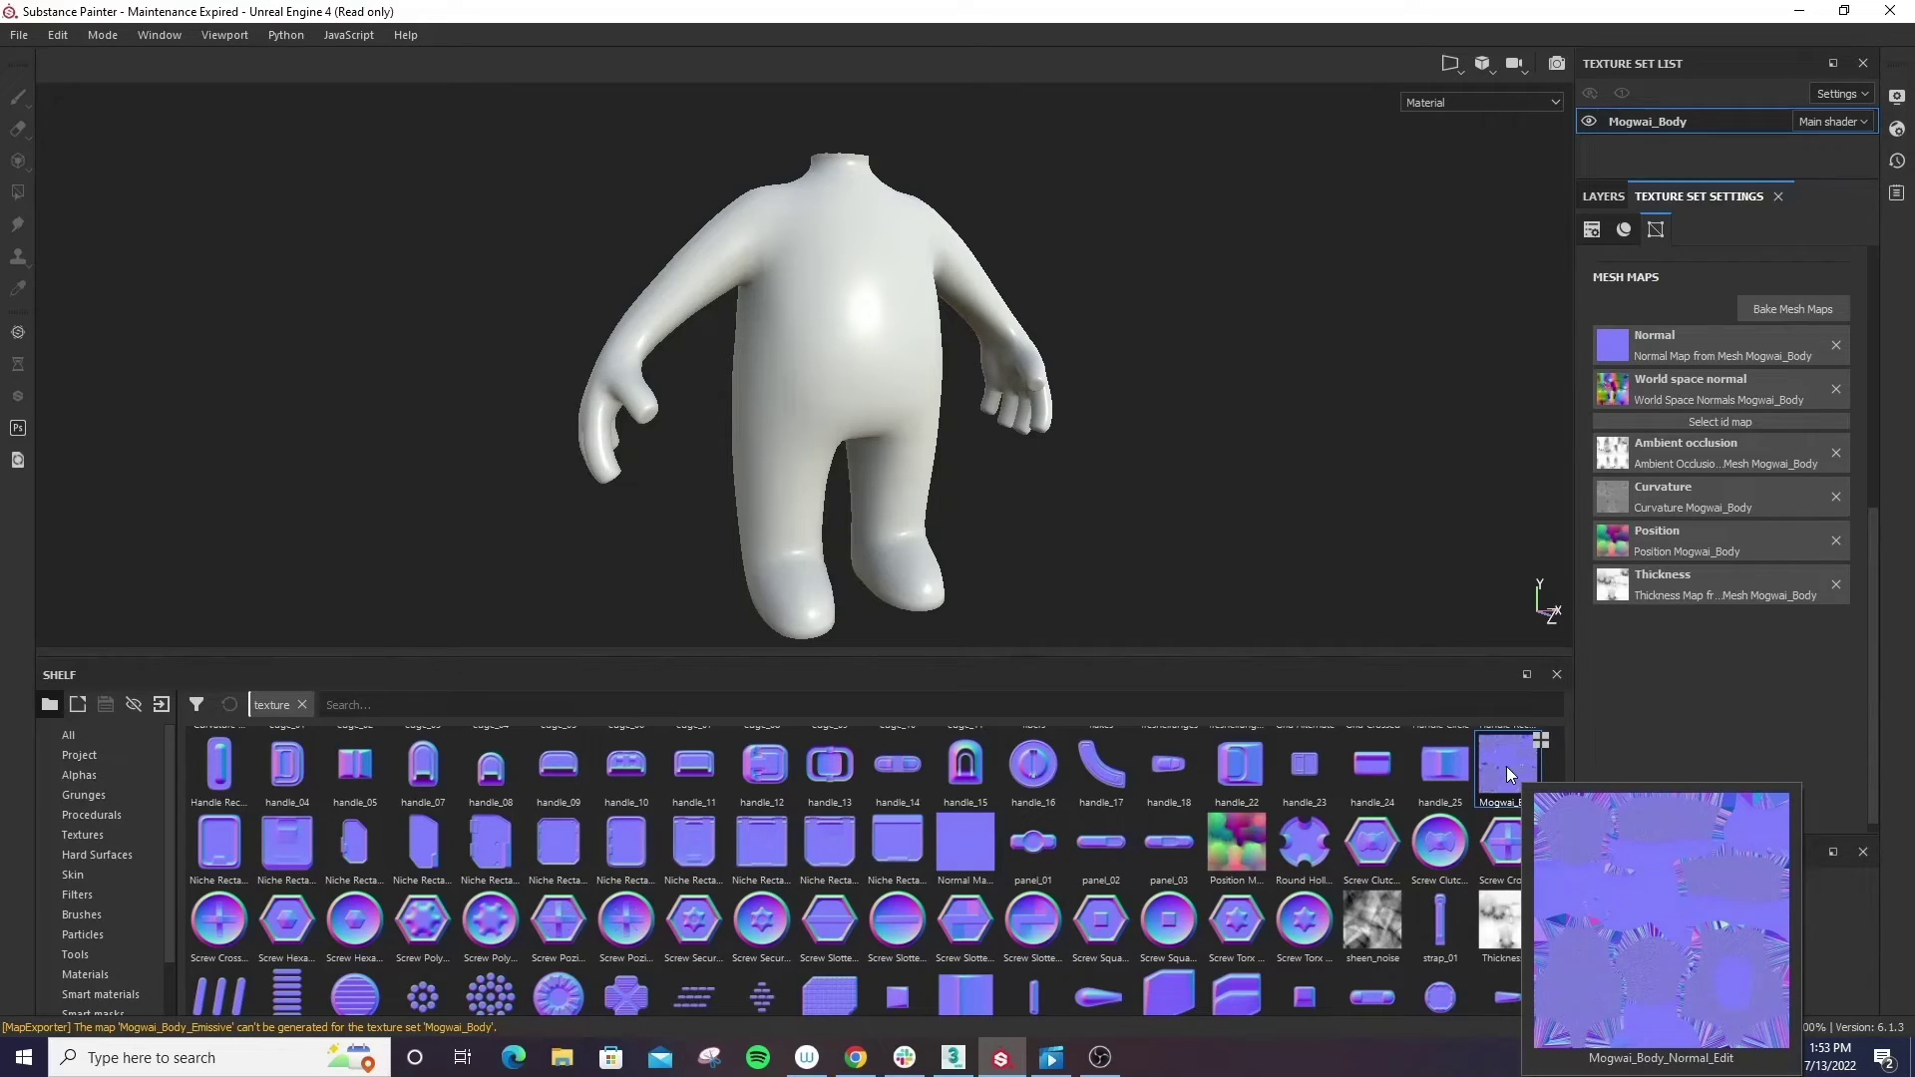
pyautogui.click(1840, 388)
pyautogui.click(1831, 427)
pyautogui.click(1831, 446)
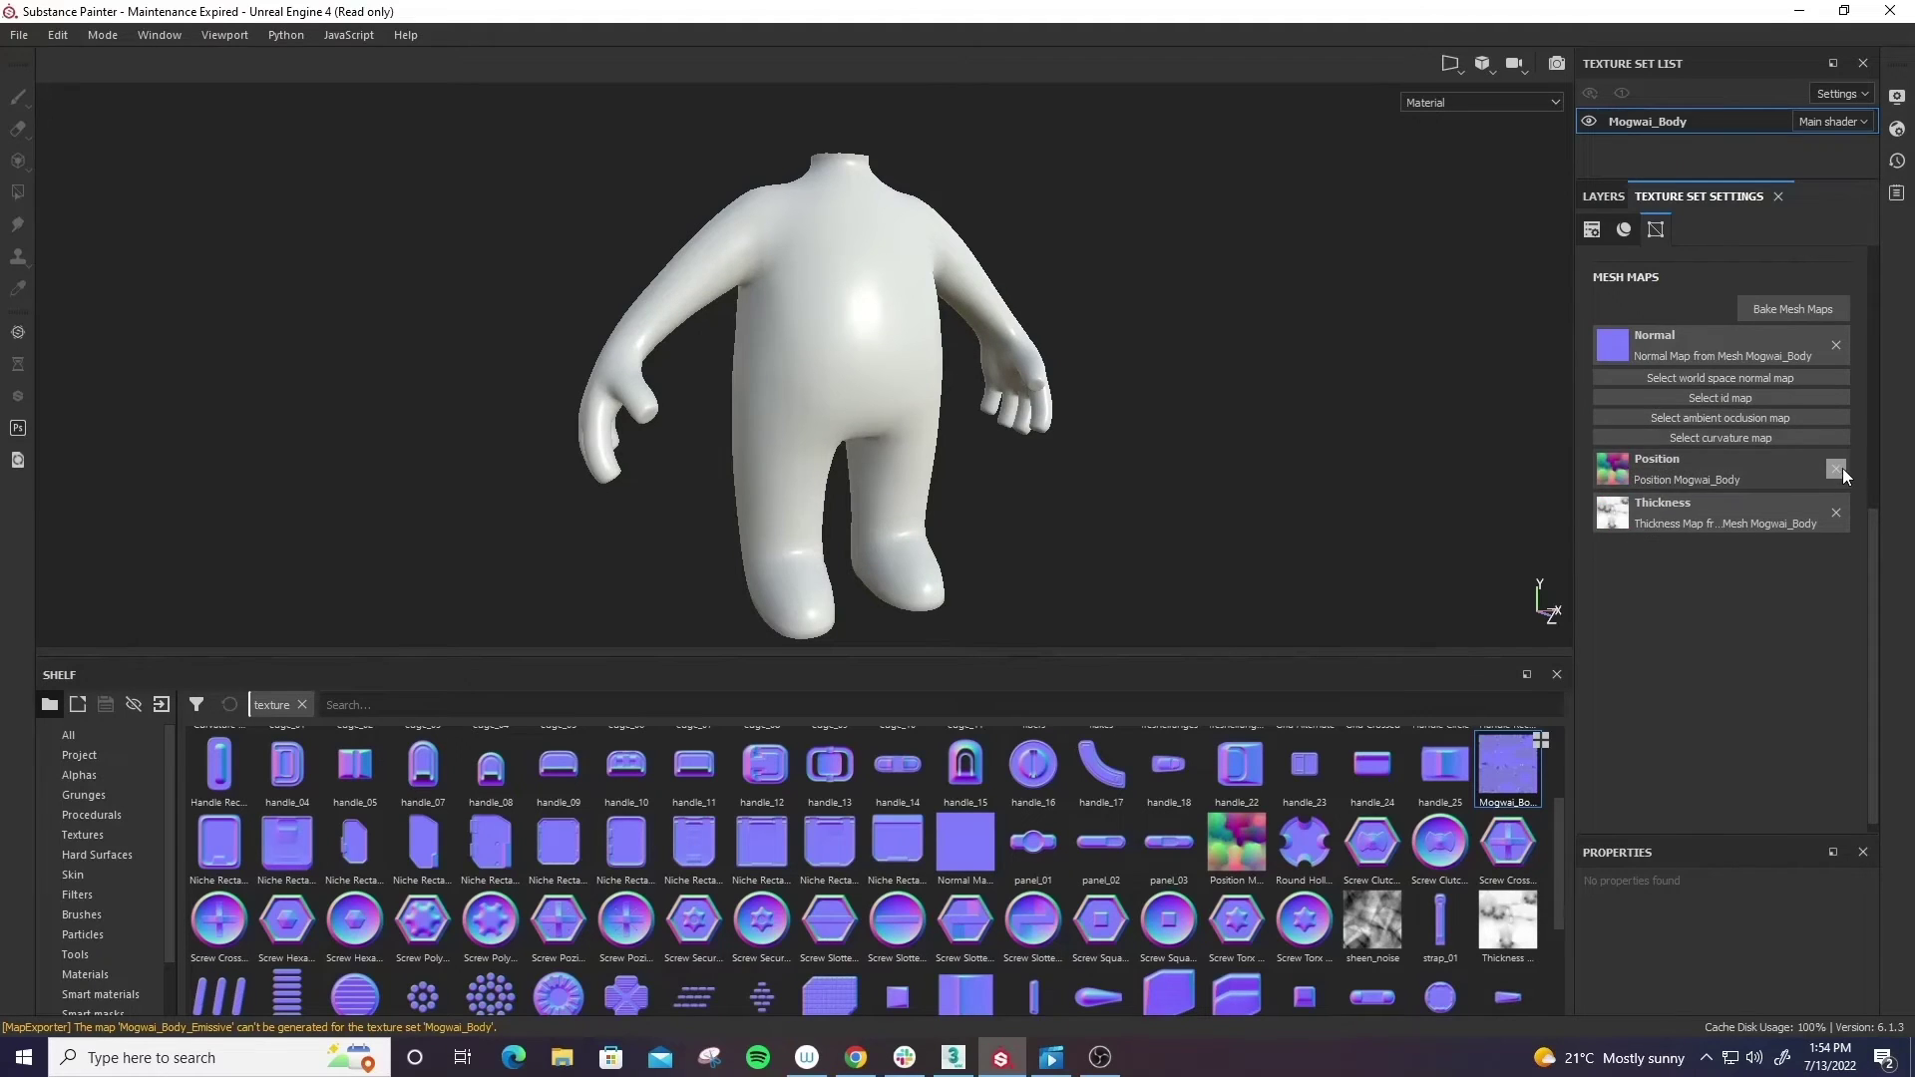
pyautogui.click(1837, 468)
pyautogui.click(1834, 490)
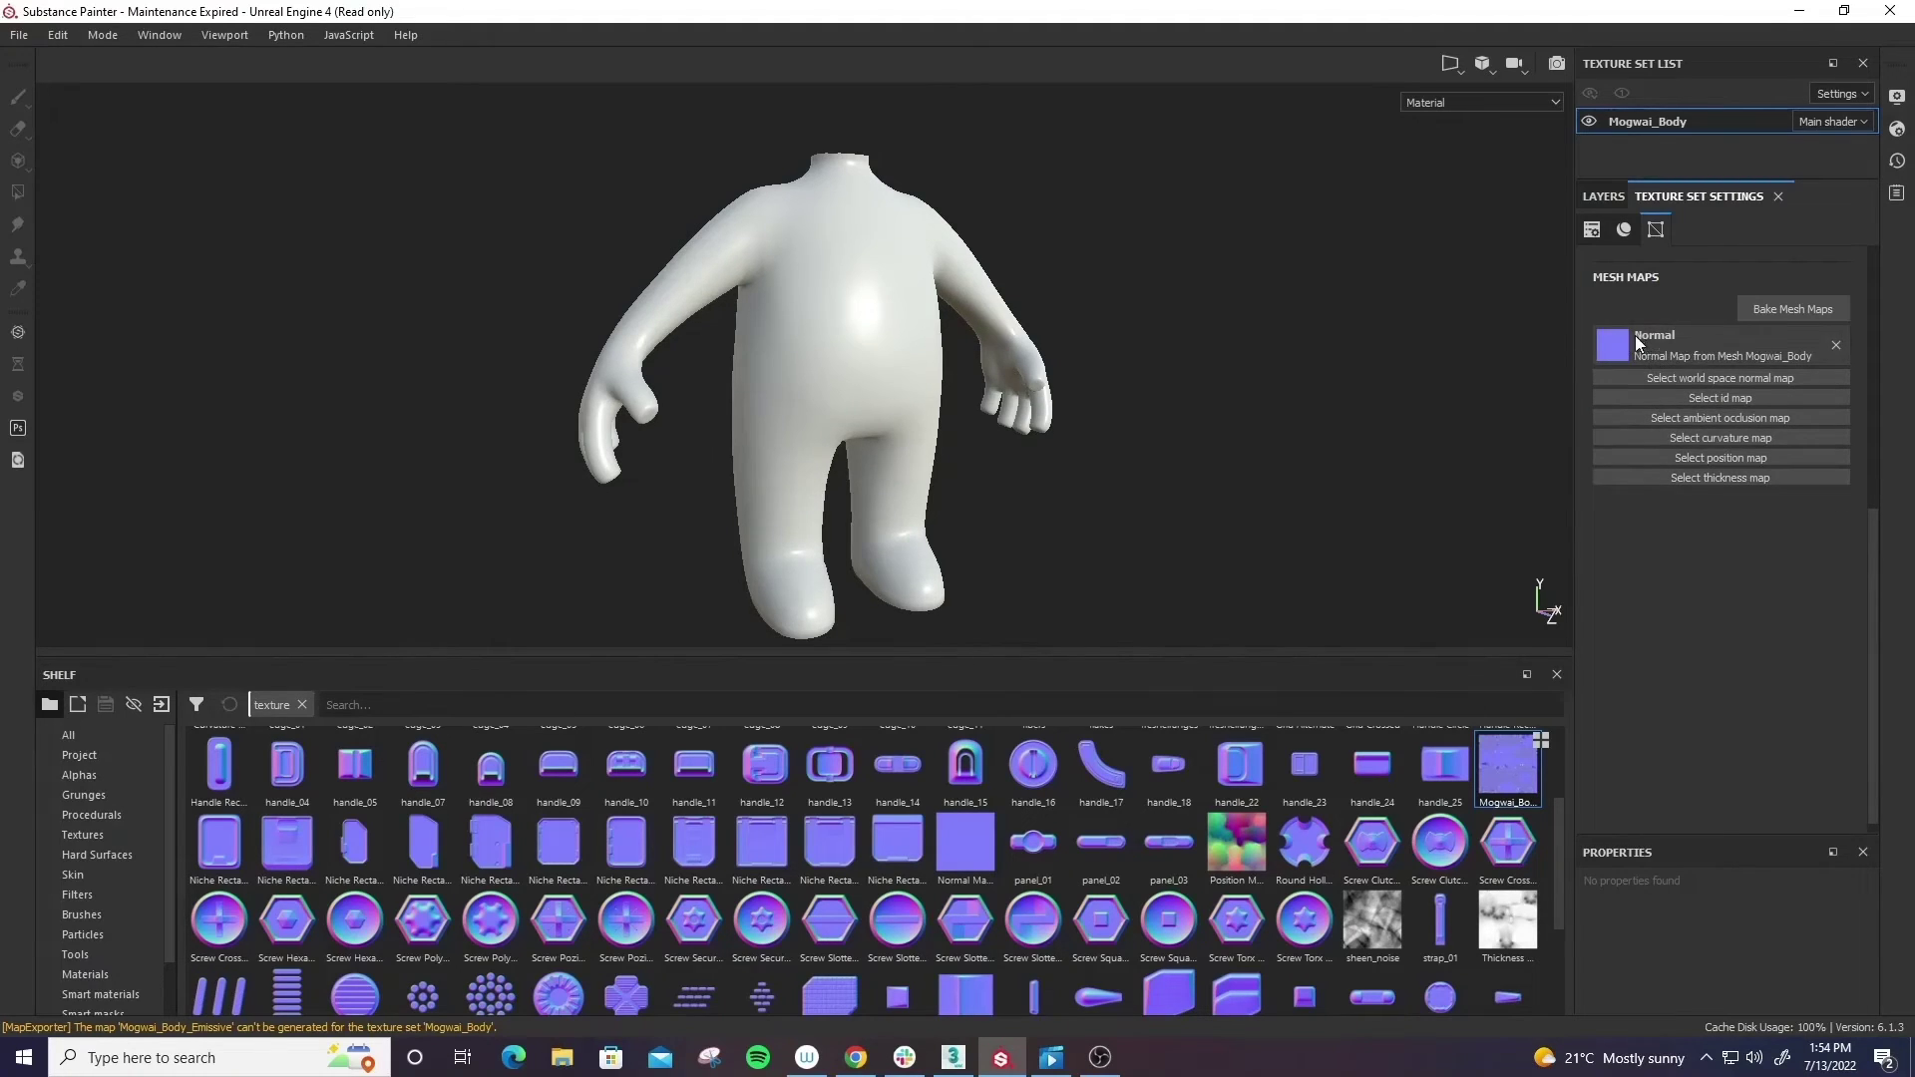
pyautogui.moveTo(1503, 776); pyautogui.dragTo(1614, 343)
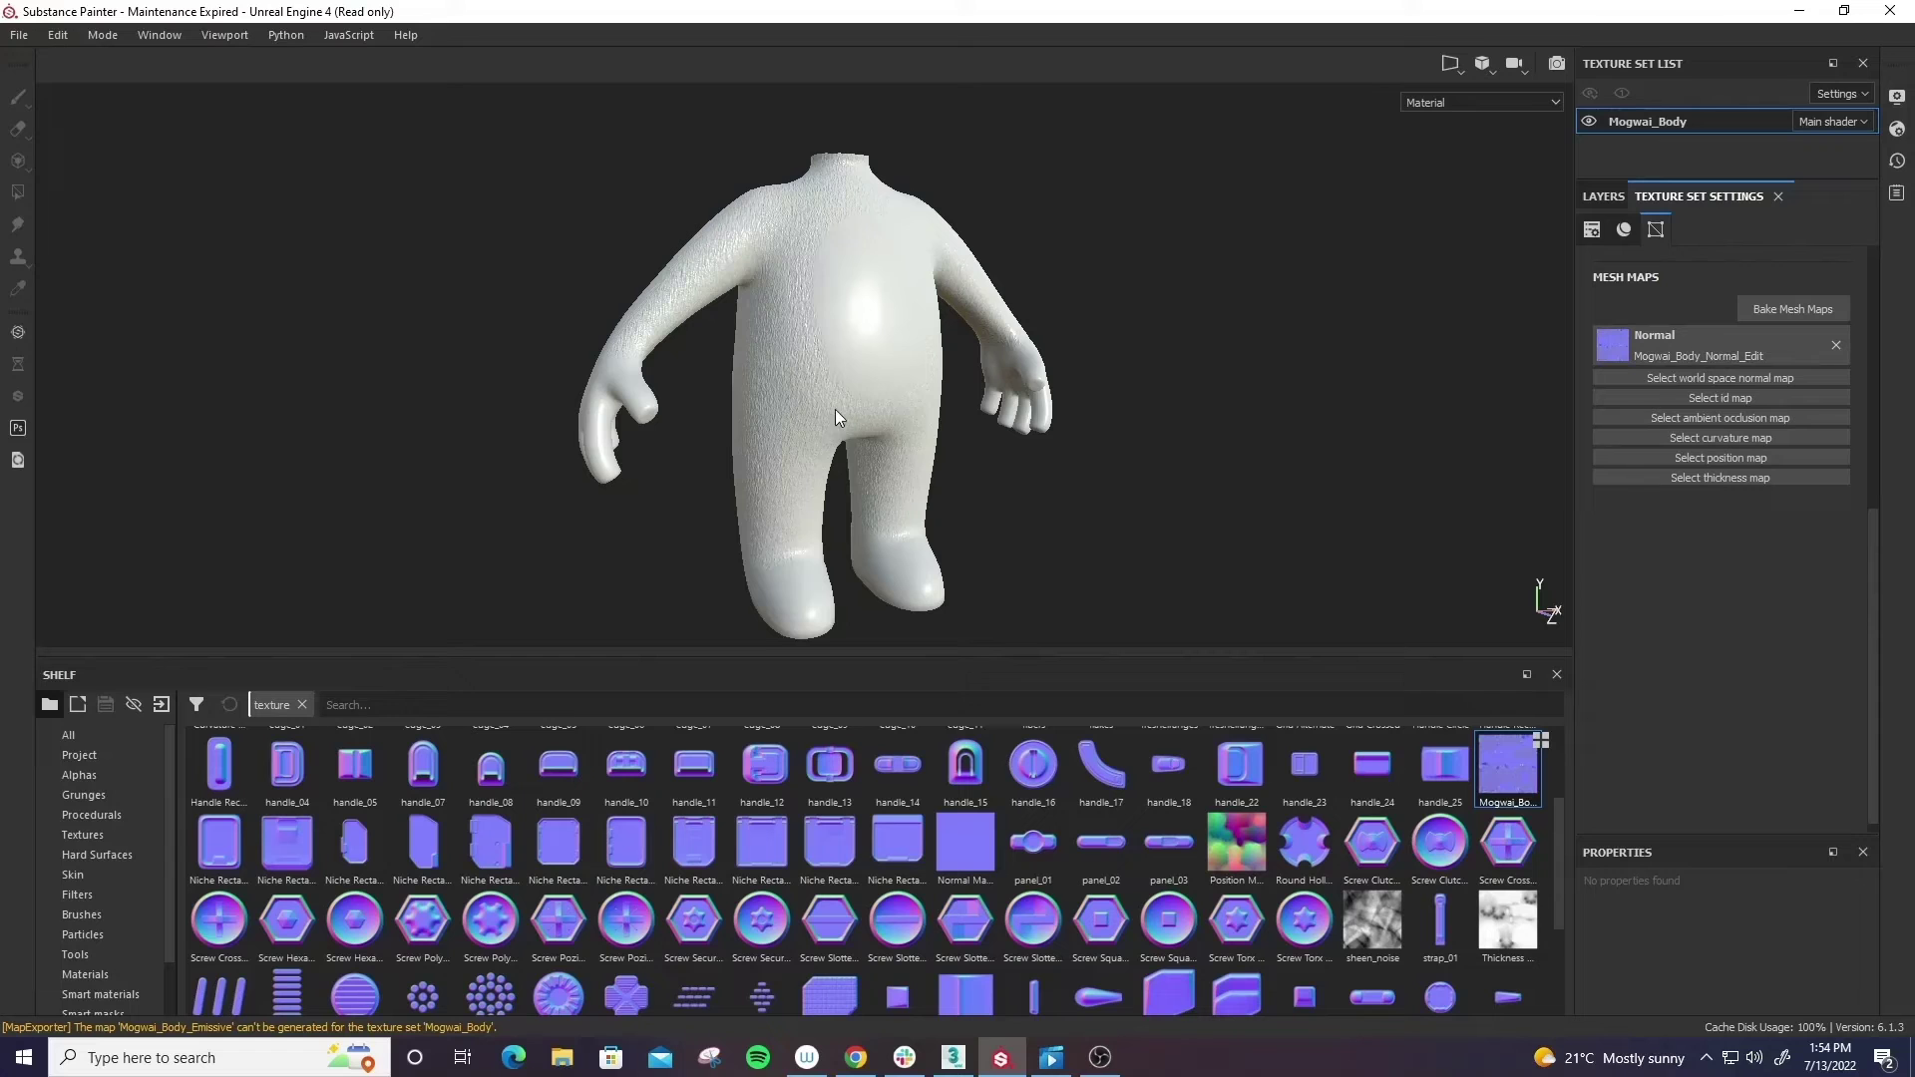
# - Examine the fur detail on the body from several angles and under different lighting, and review the mesh map slots
pyautogui.keyDown('alt'); pyautogui.moveTo(886, 390); pyautogui.dragTo(1083, 873); pyautogui.keyUp('alt')
pyautogui.keyDown('alt'); pyautogui.moveTo(1211, 704); pyautogui.dragTo(1310, 872, button='right'); pyautogui.keyUp('alt')
pyautogui.keyDown('alt'); pyautogui.moveTo(1302, 778); pyautogui.dragTo(991, 549); pyautogui.keyUp('alt')
pyautogui.press('f')
pyautogui.keyDown('shift'); pyautogui.moveTo(1106, 605); pyautogui.dragTo(1246, 609, button='right'); pyautogui.keyUp('shift')
pyautogui.keyDown('alt'); pyautogui.moveTo(1324, 479); pyautogui.dragTo(1156, 741); pyautogui.keyUp('alt')
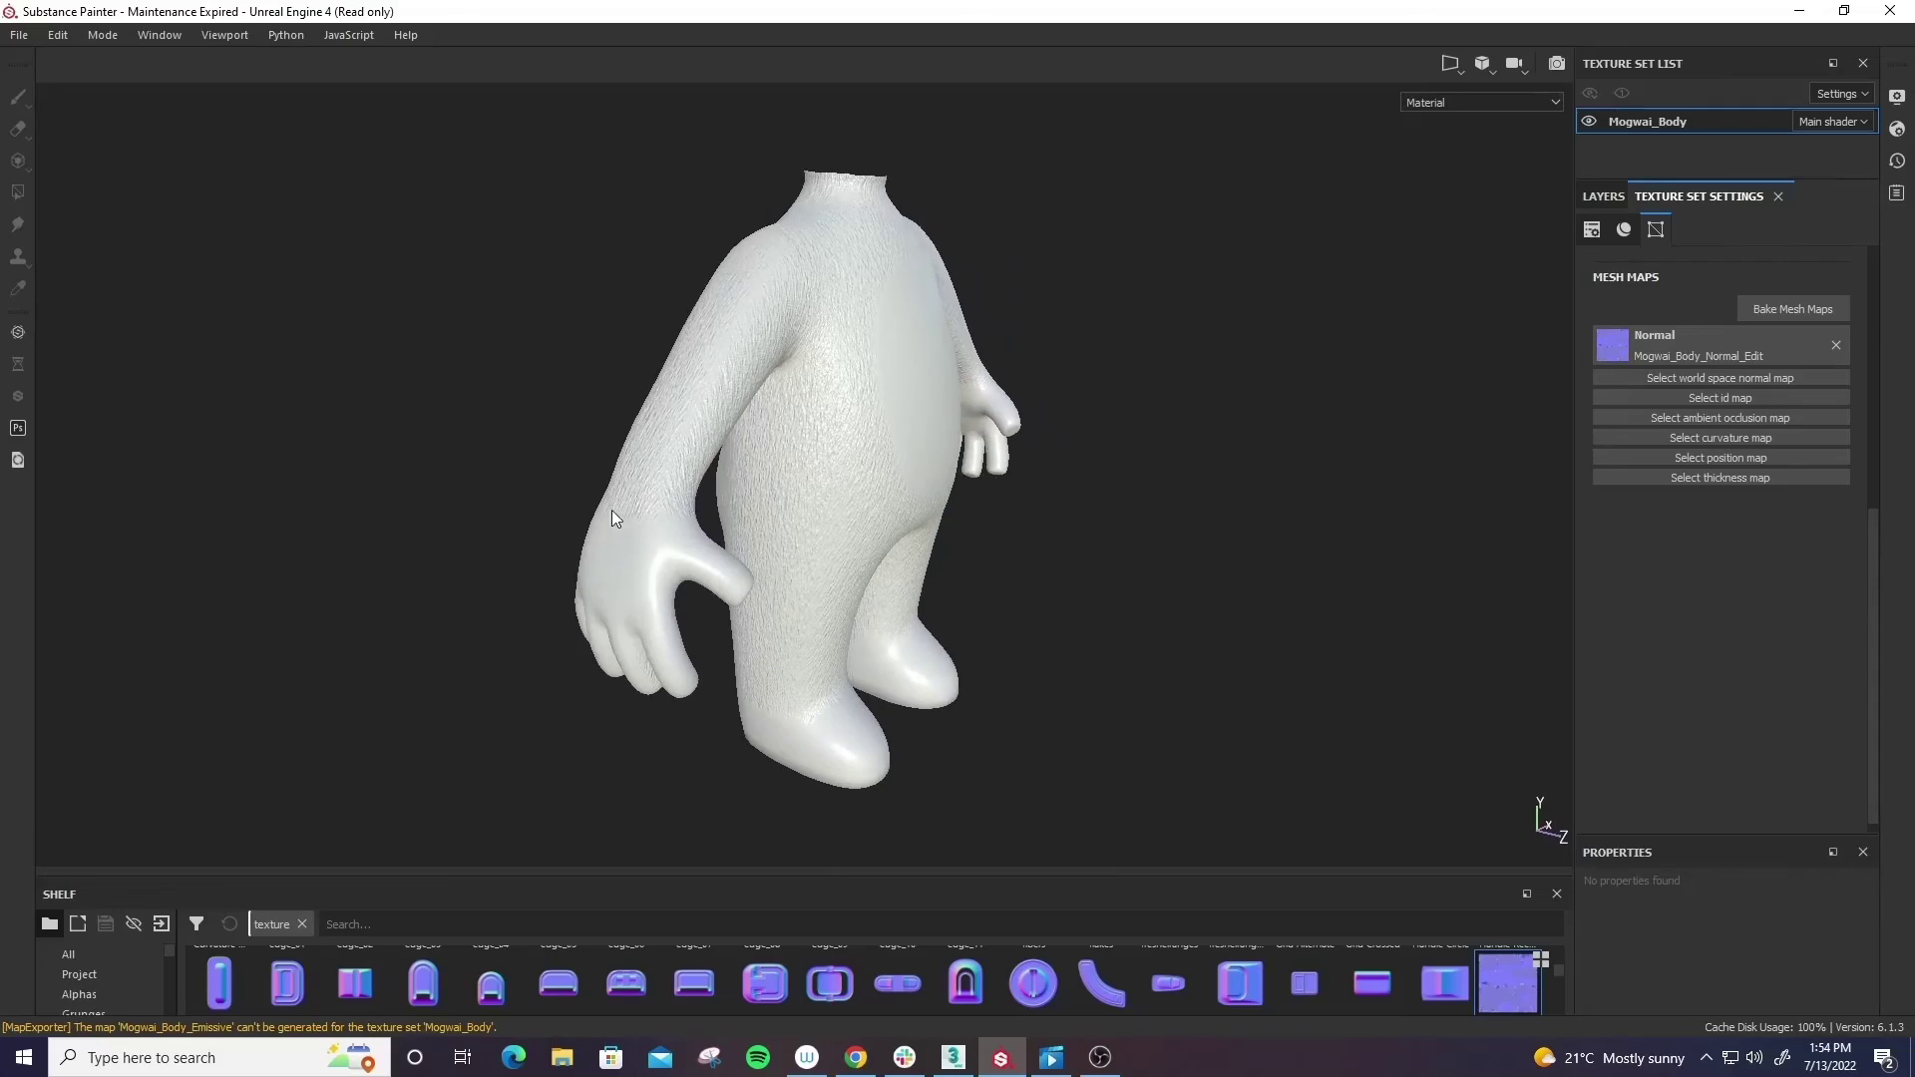
pyautogui.keyDown('alt'); pyautogui.moveTo(1415, 577); pyautogui.dragTo(721, 529); pyautogui.keyUp('alt')
pyautogui.keyDown('alt'); pyautogui.moveTo(1051, 721); pyautogui.dragTo(1211, 434); pyautogui.keyUp('alt')
pyautogui.scroll(-5, 1055, 739)
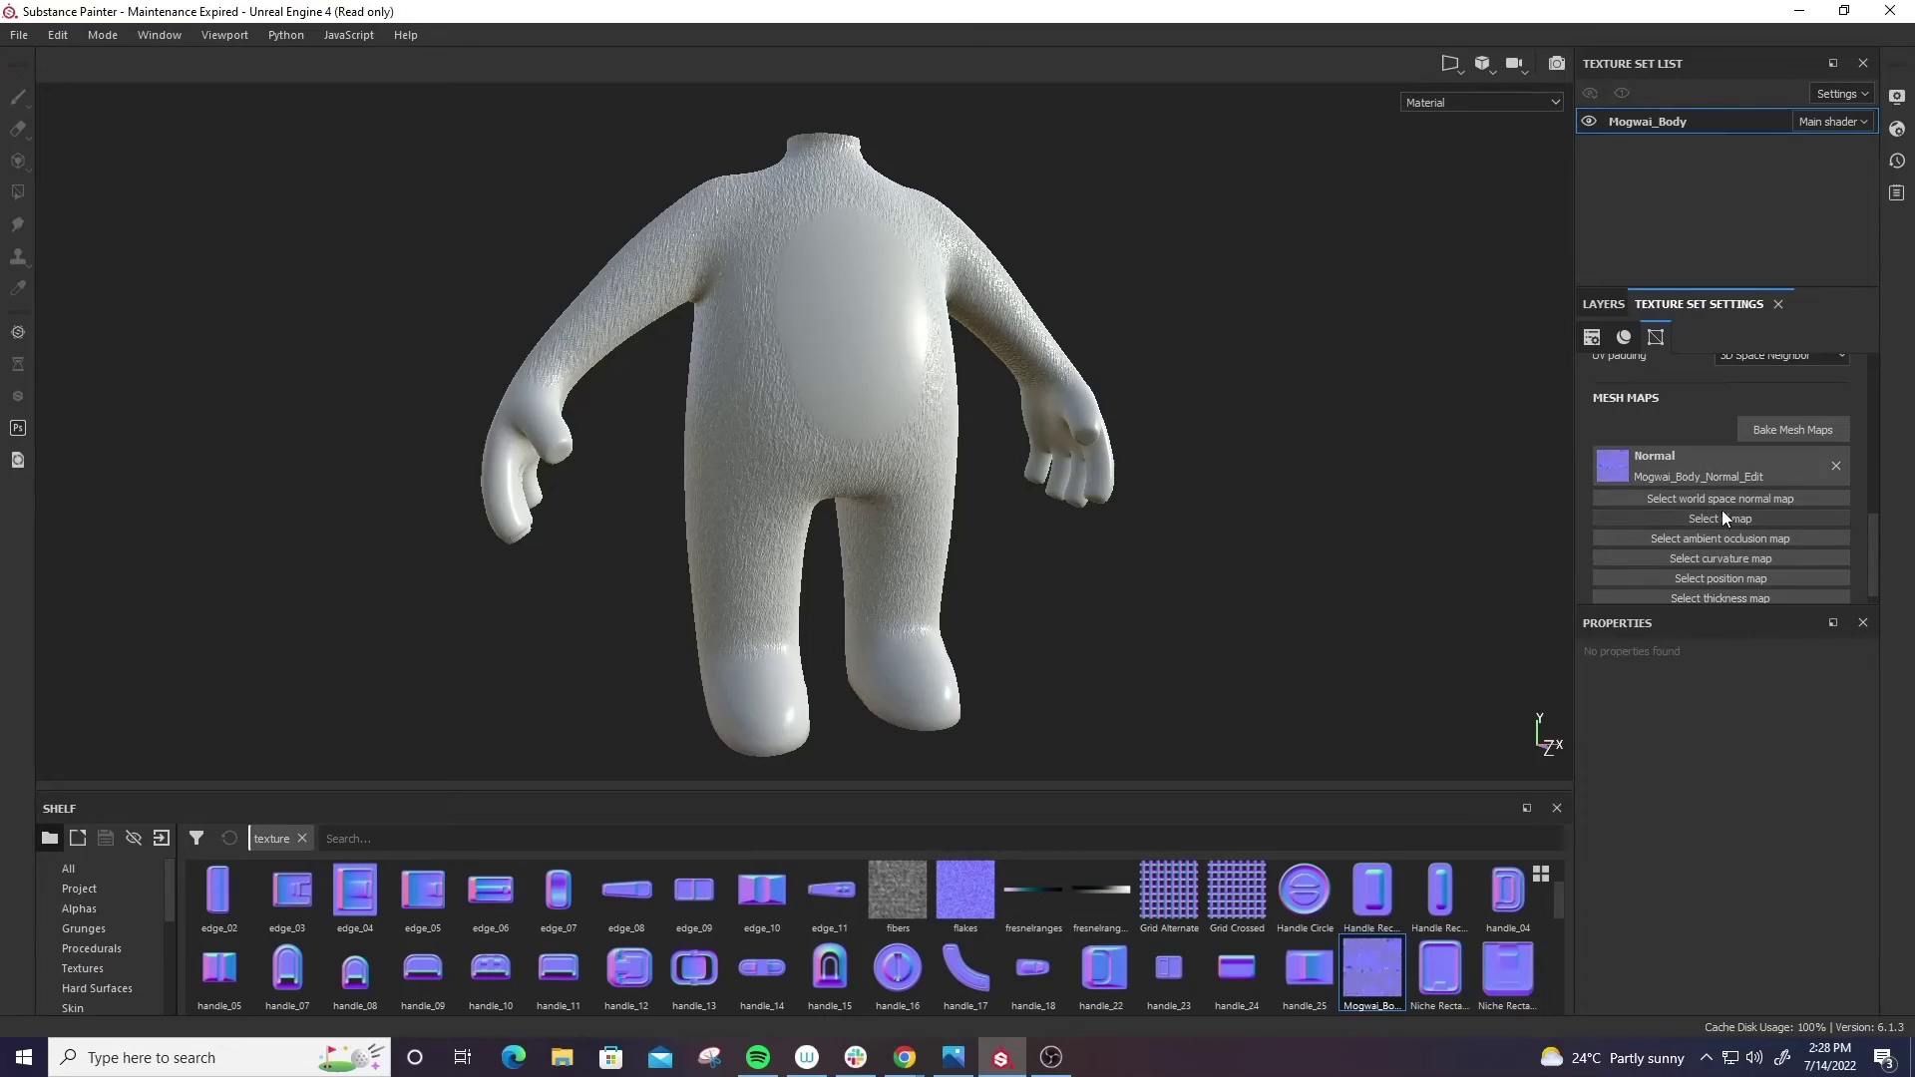
pyautogui.keyDown('alt'); pyautogui.moveTo(1364, 420); pyautogui.dragTo(1366, 421, button='middle'); pyautogui.keyUp('alt')
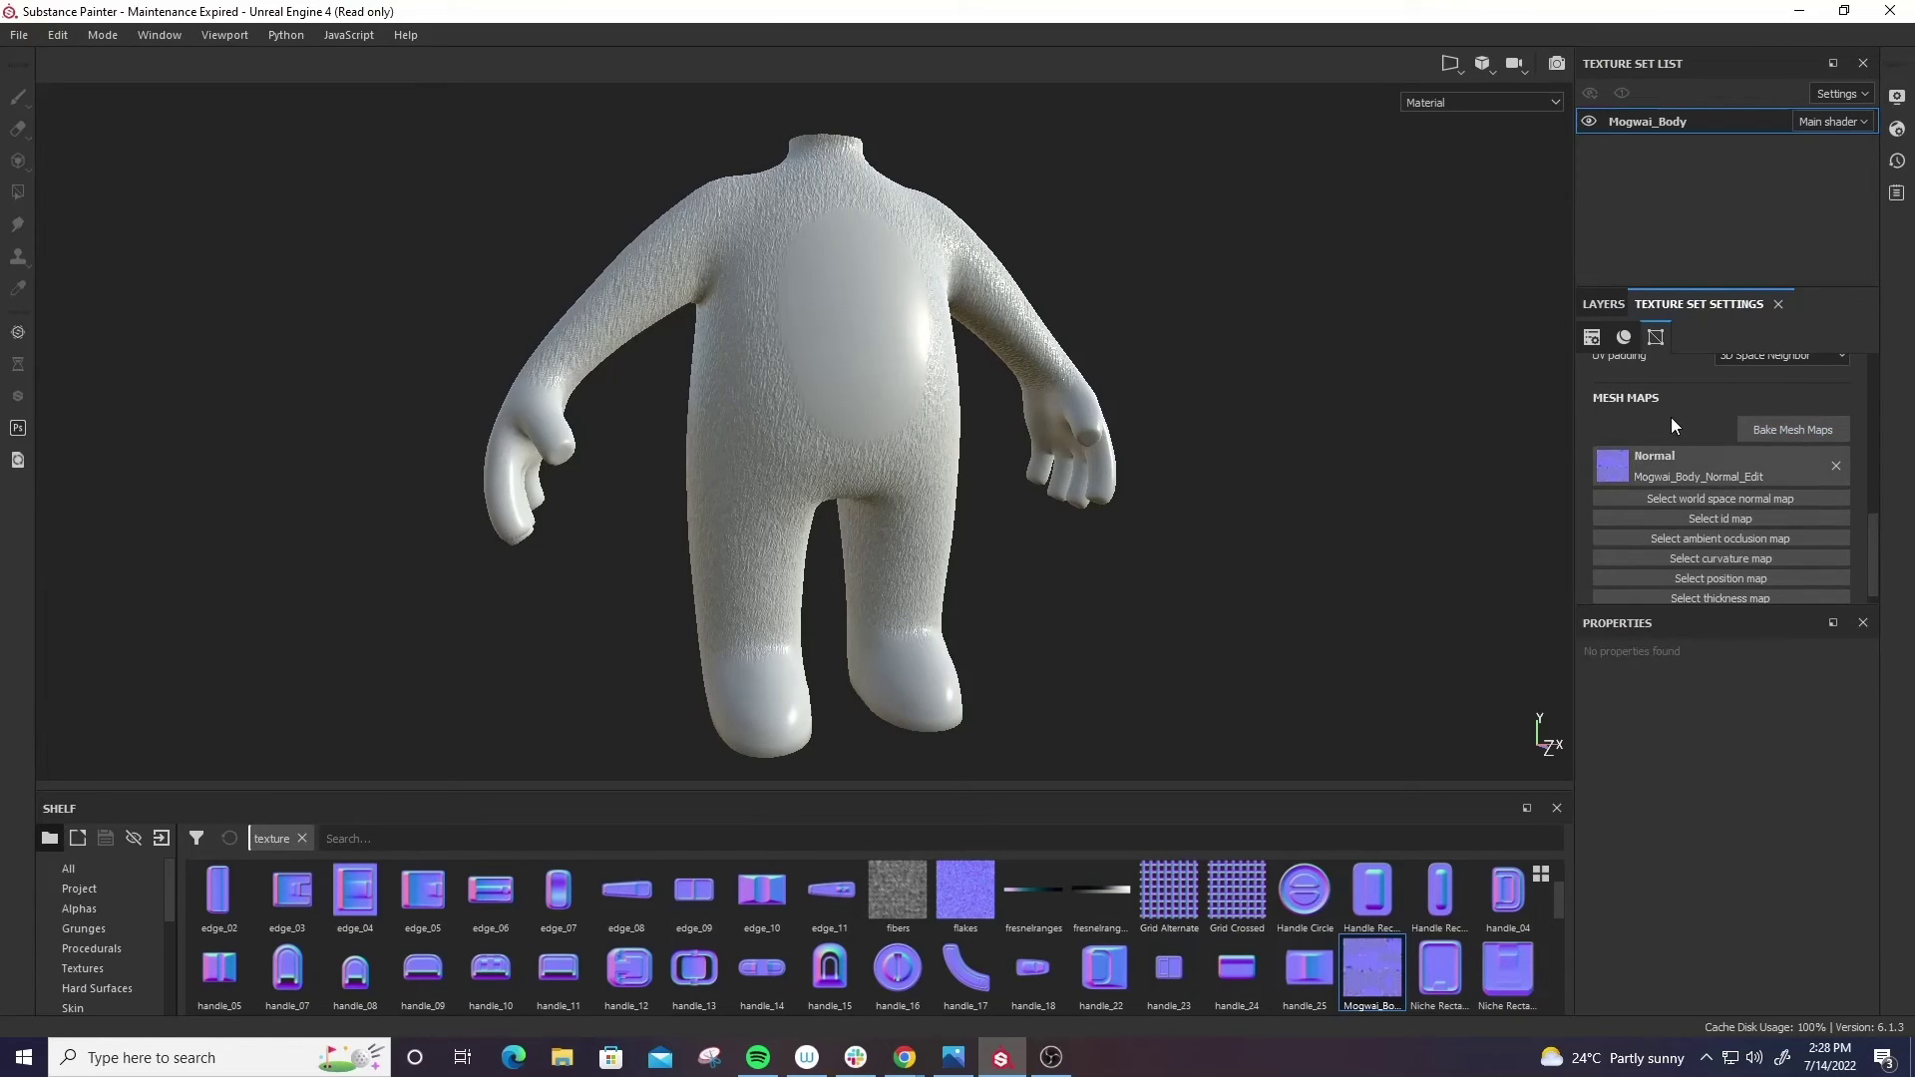
# - Start a mesh map bake with an output size of 4096, exclude the ID map and review the individual baker parameters
pyautogui.click(1783, 429)
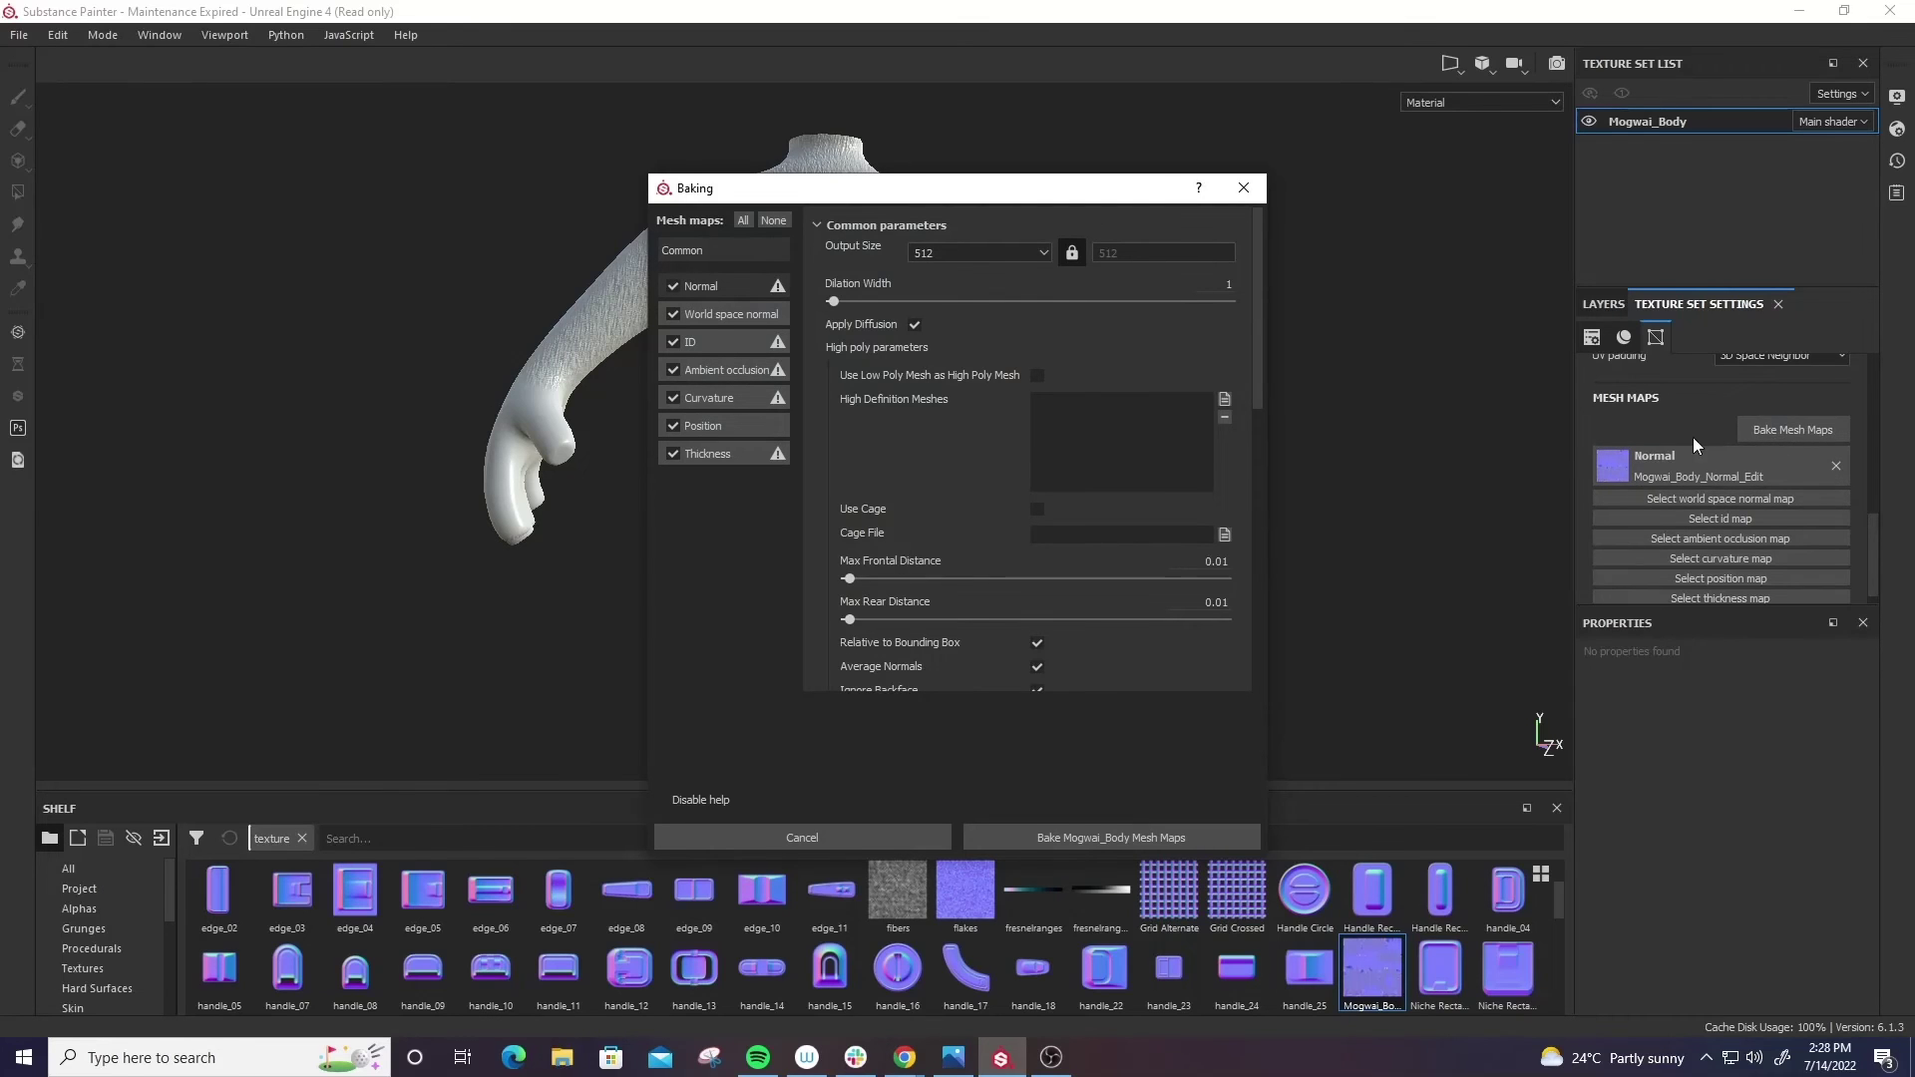
pyautogui.click(1008, 249)
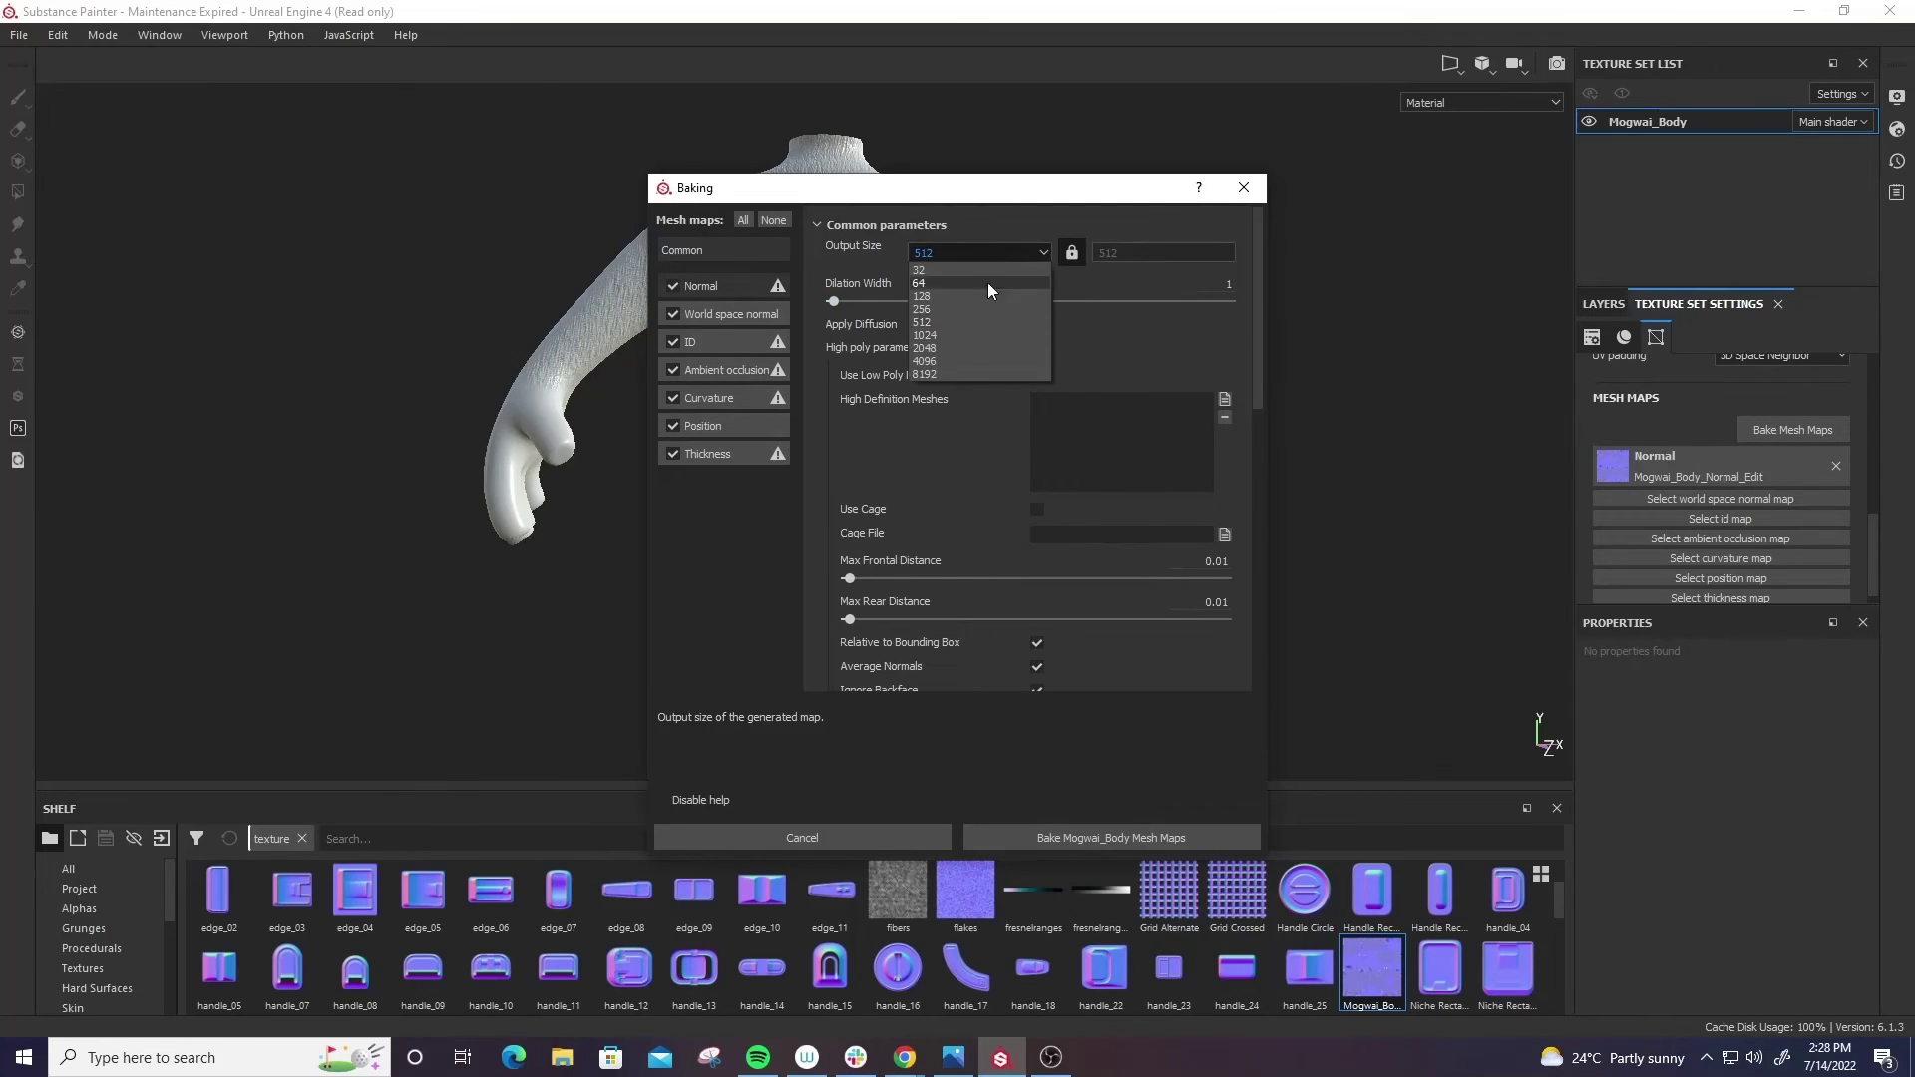
pyautogui.click(979, 357)
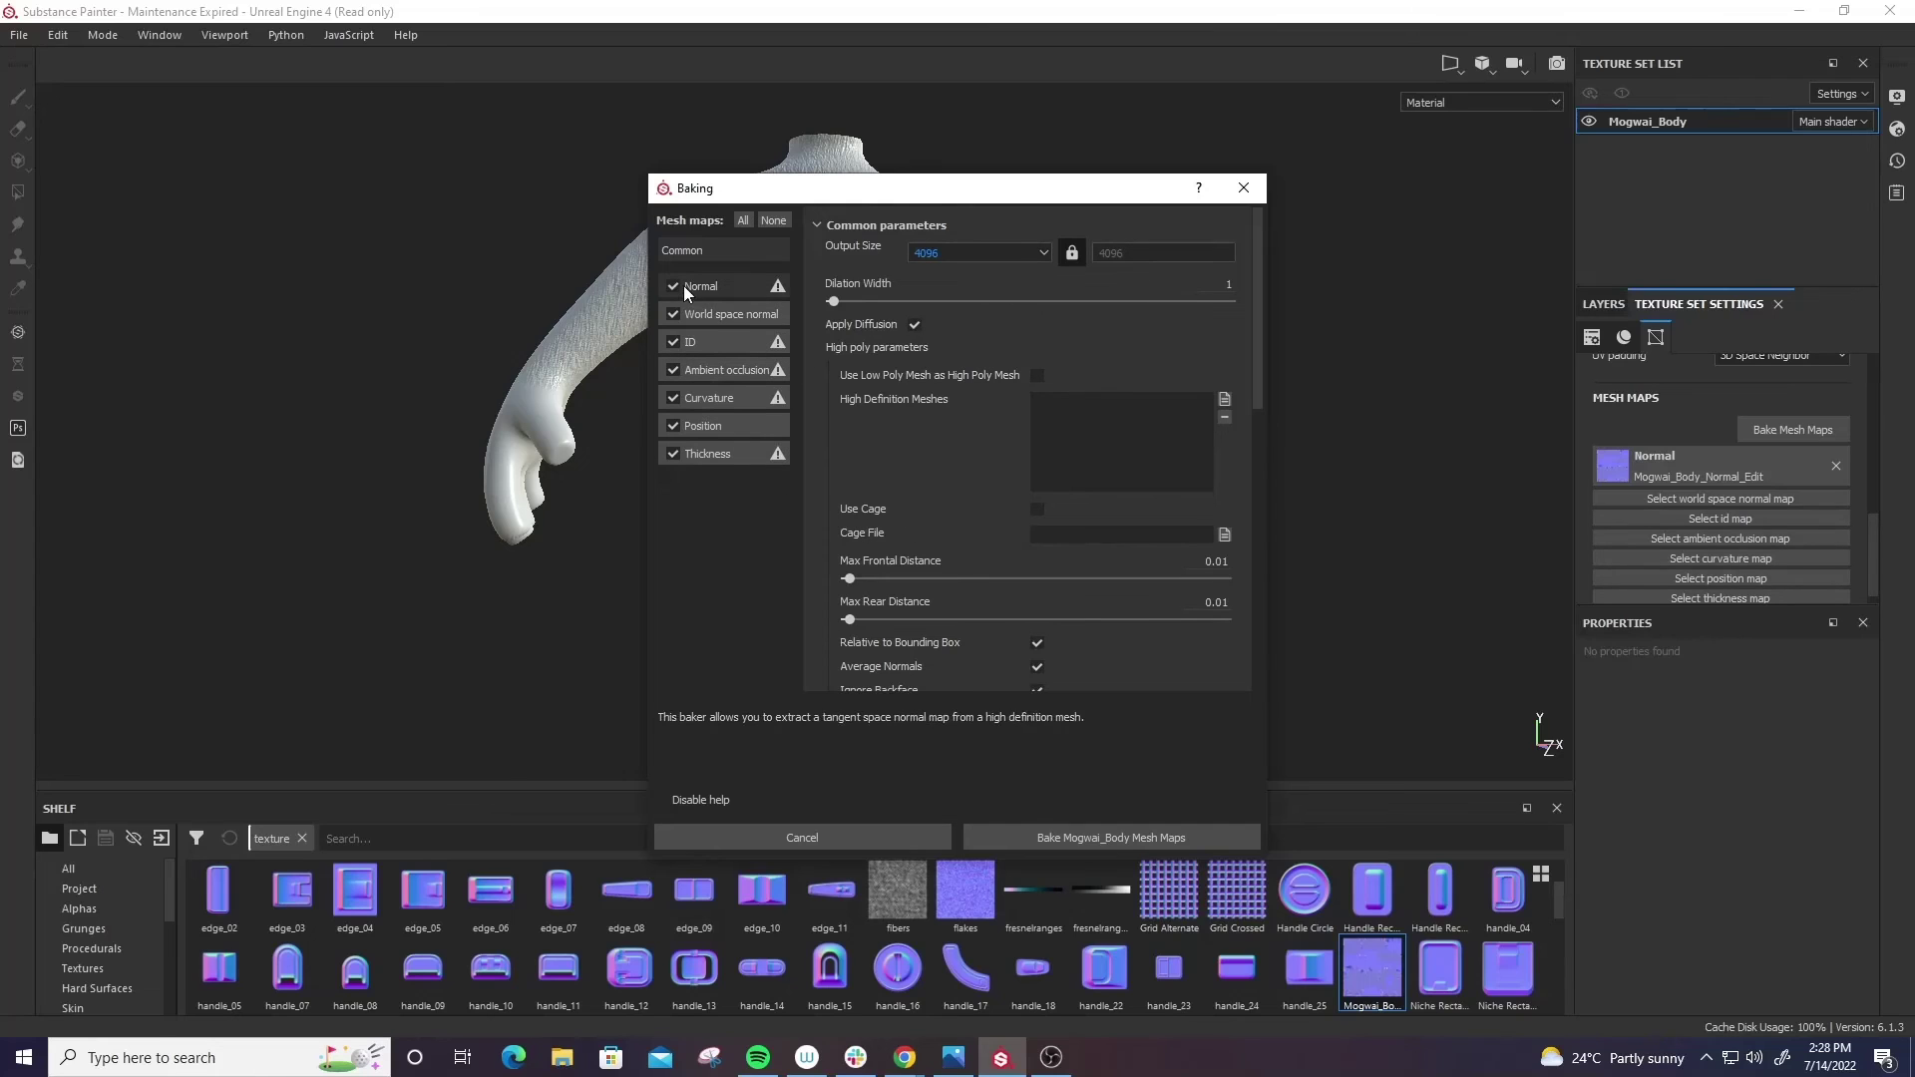
pyautogui.click(712, 315)
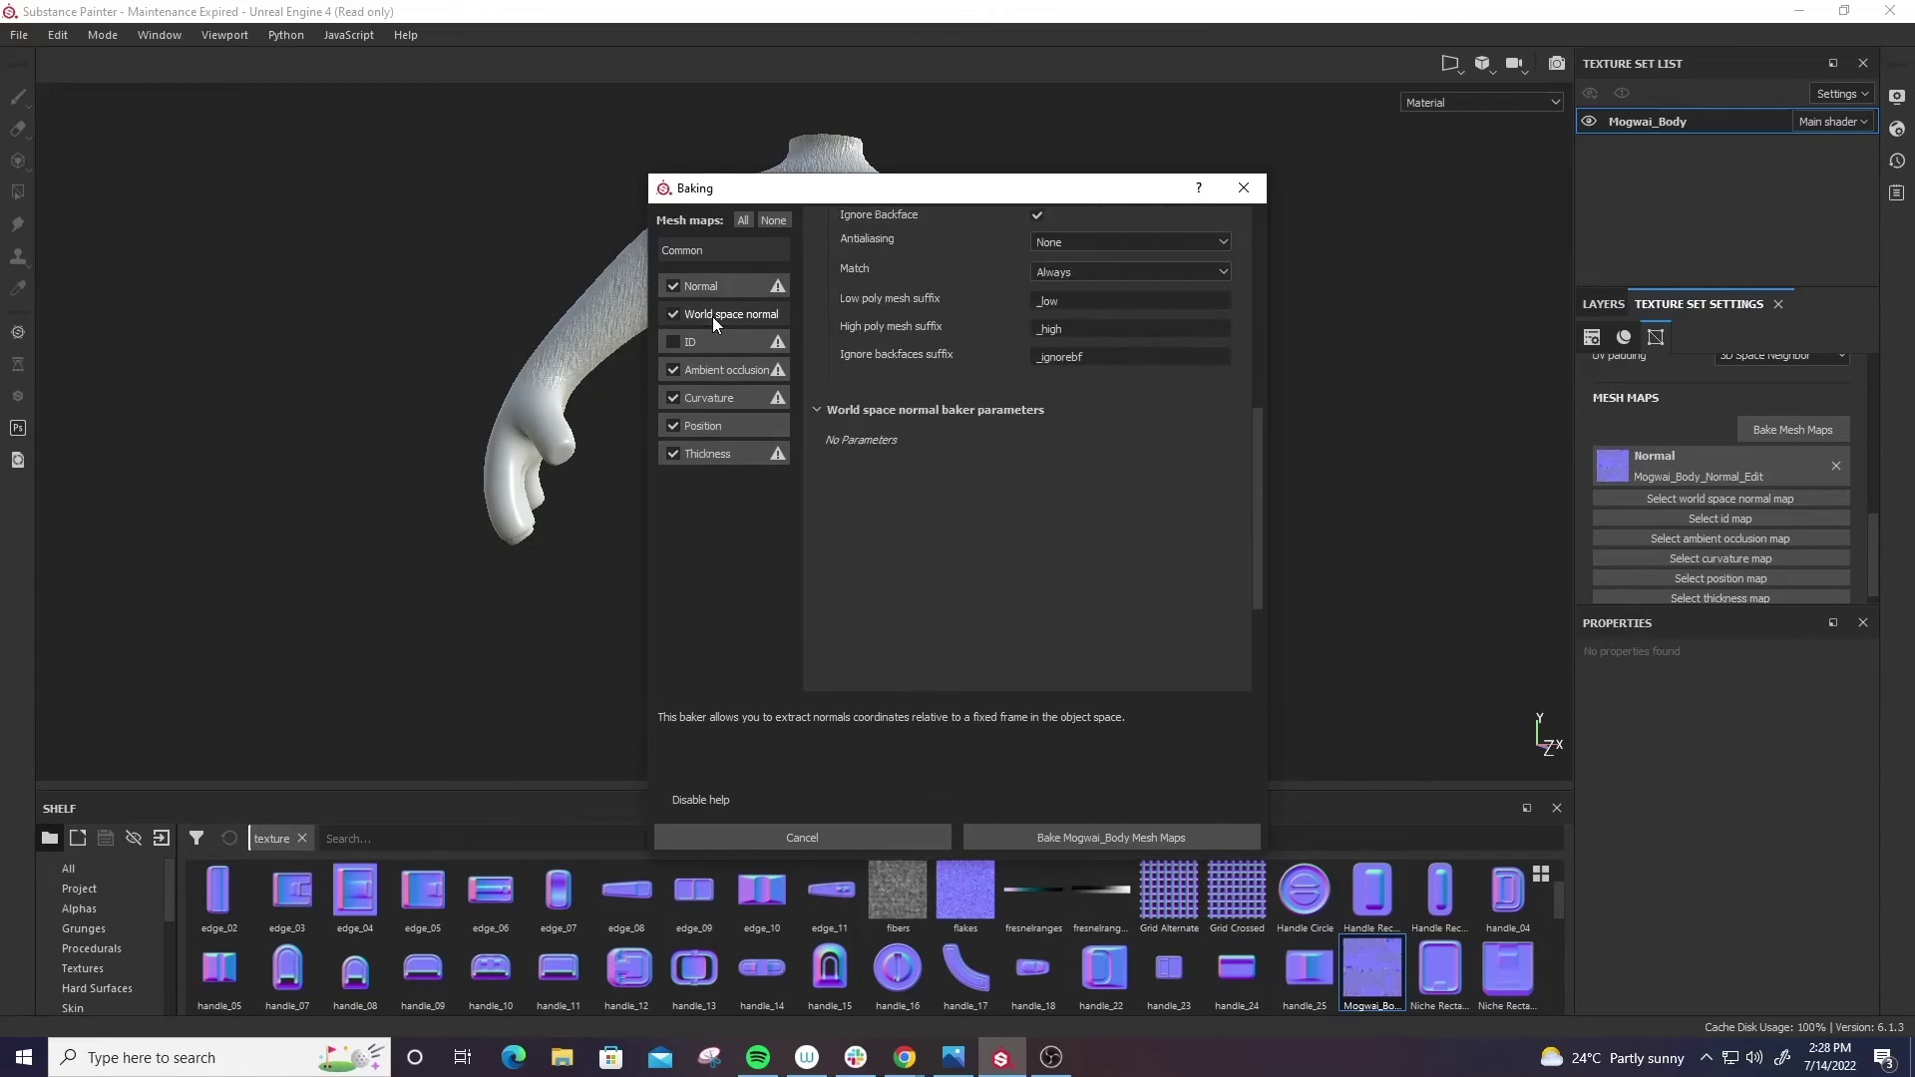
pyautogui.click(723, 397)
pyautogui.click(720, 423)
pyautogui.click(720, 452)
pyautogui.click(716, 285)
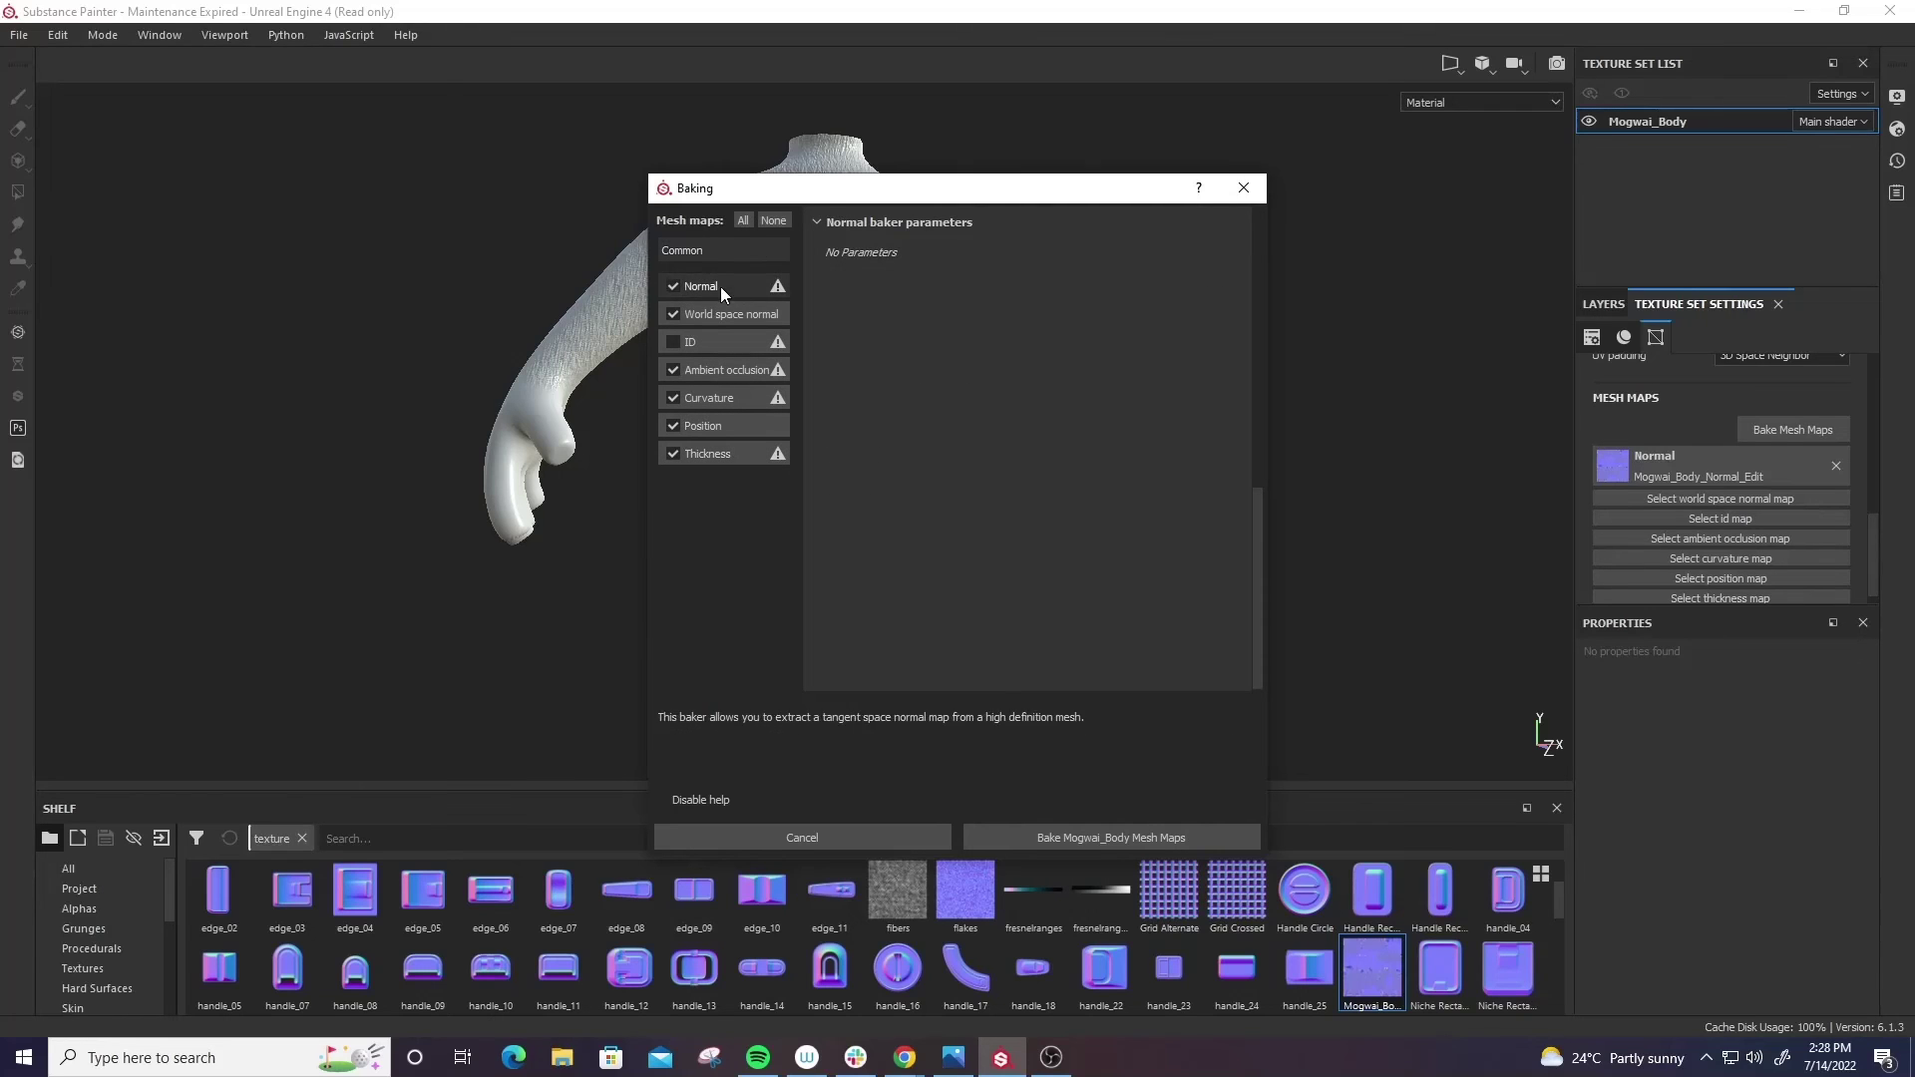
pyautogui.click(740, 251)
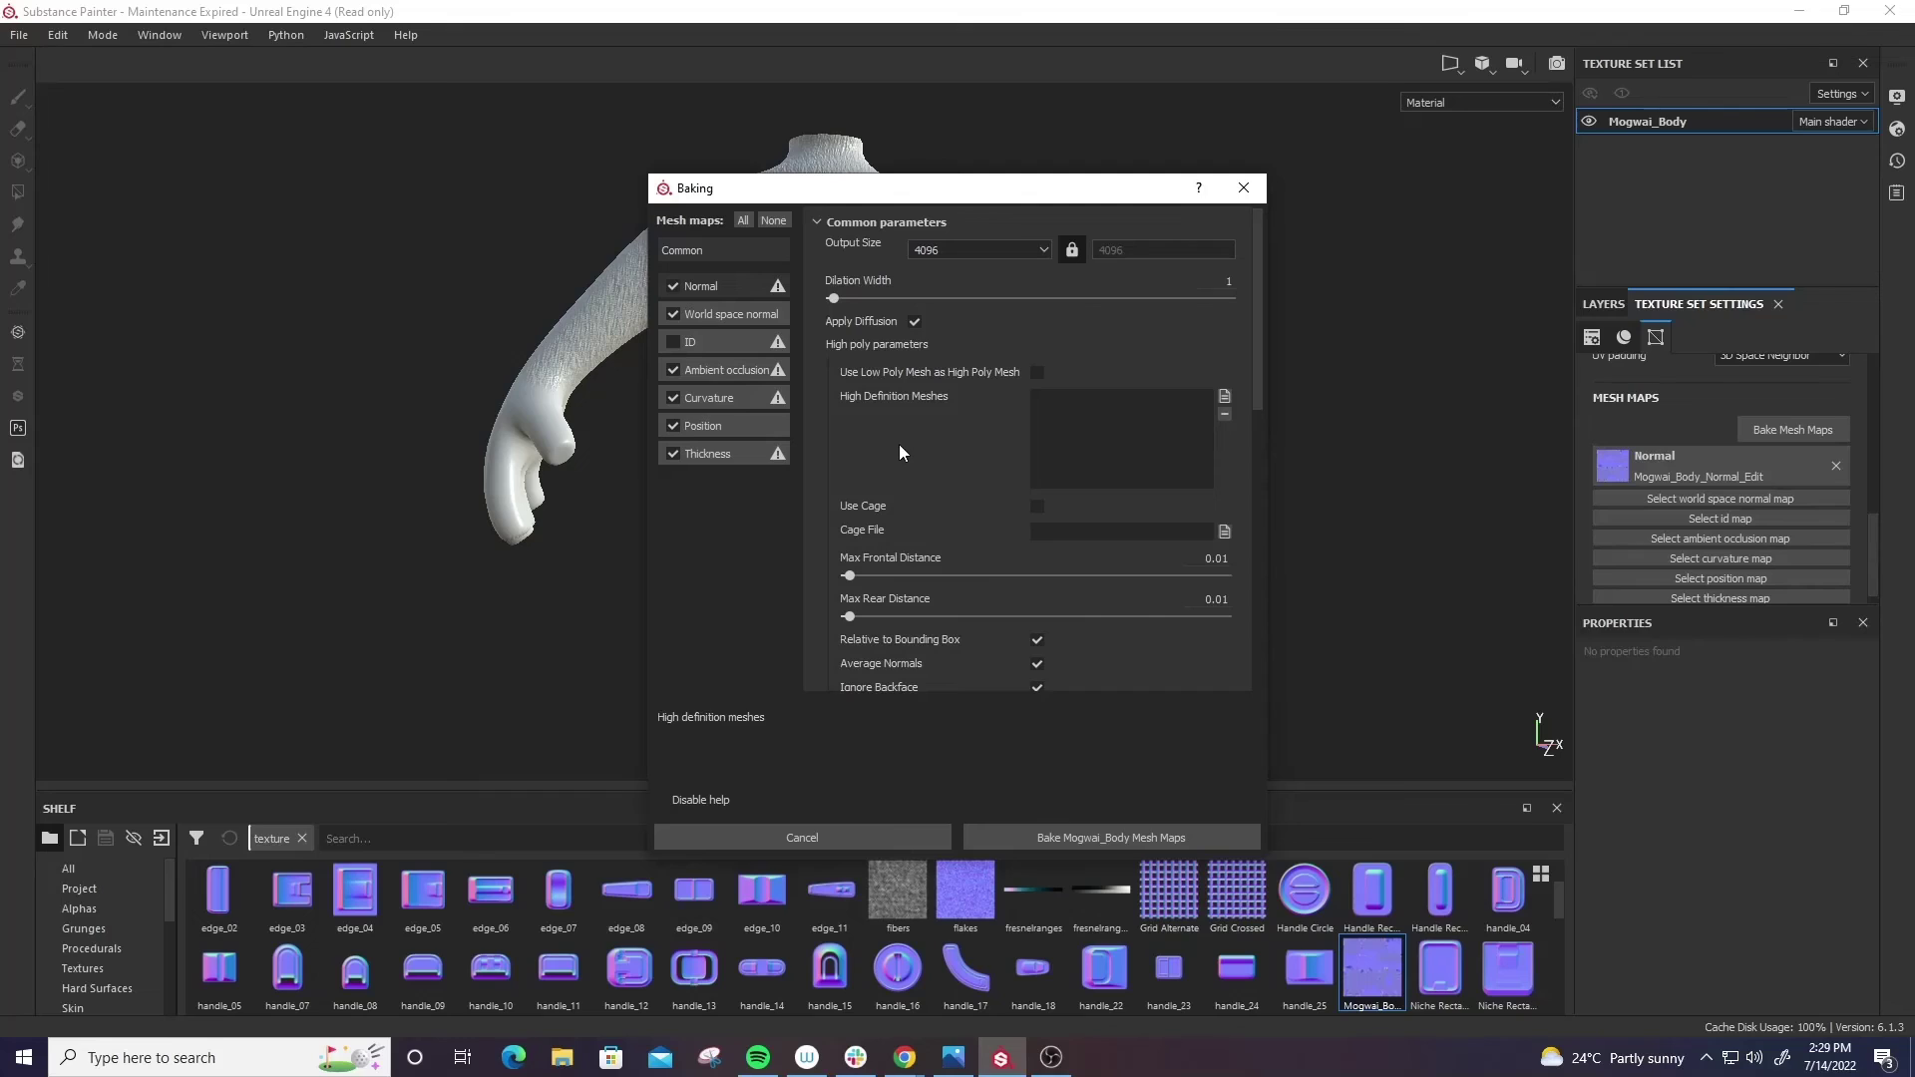
# - Set the dilation width to 6 and bake the Mogwai_Body mesh maps with the Normal map excluded
pyautogui.moveTo(832, 299); pyautogui.dragTo(853, 302)
pyautogui.scroll(-3, 867, 420)
pyautogui.scroll(3, 900, 457)
pyautogui.scroll(-3, 955, 457)
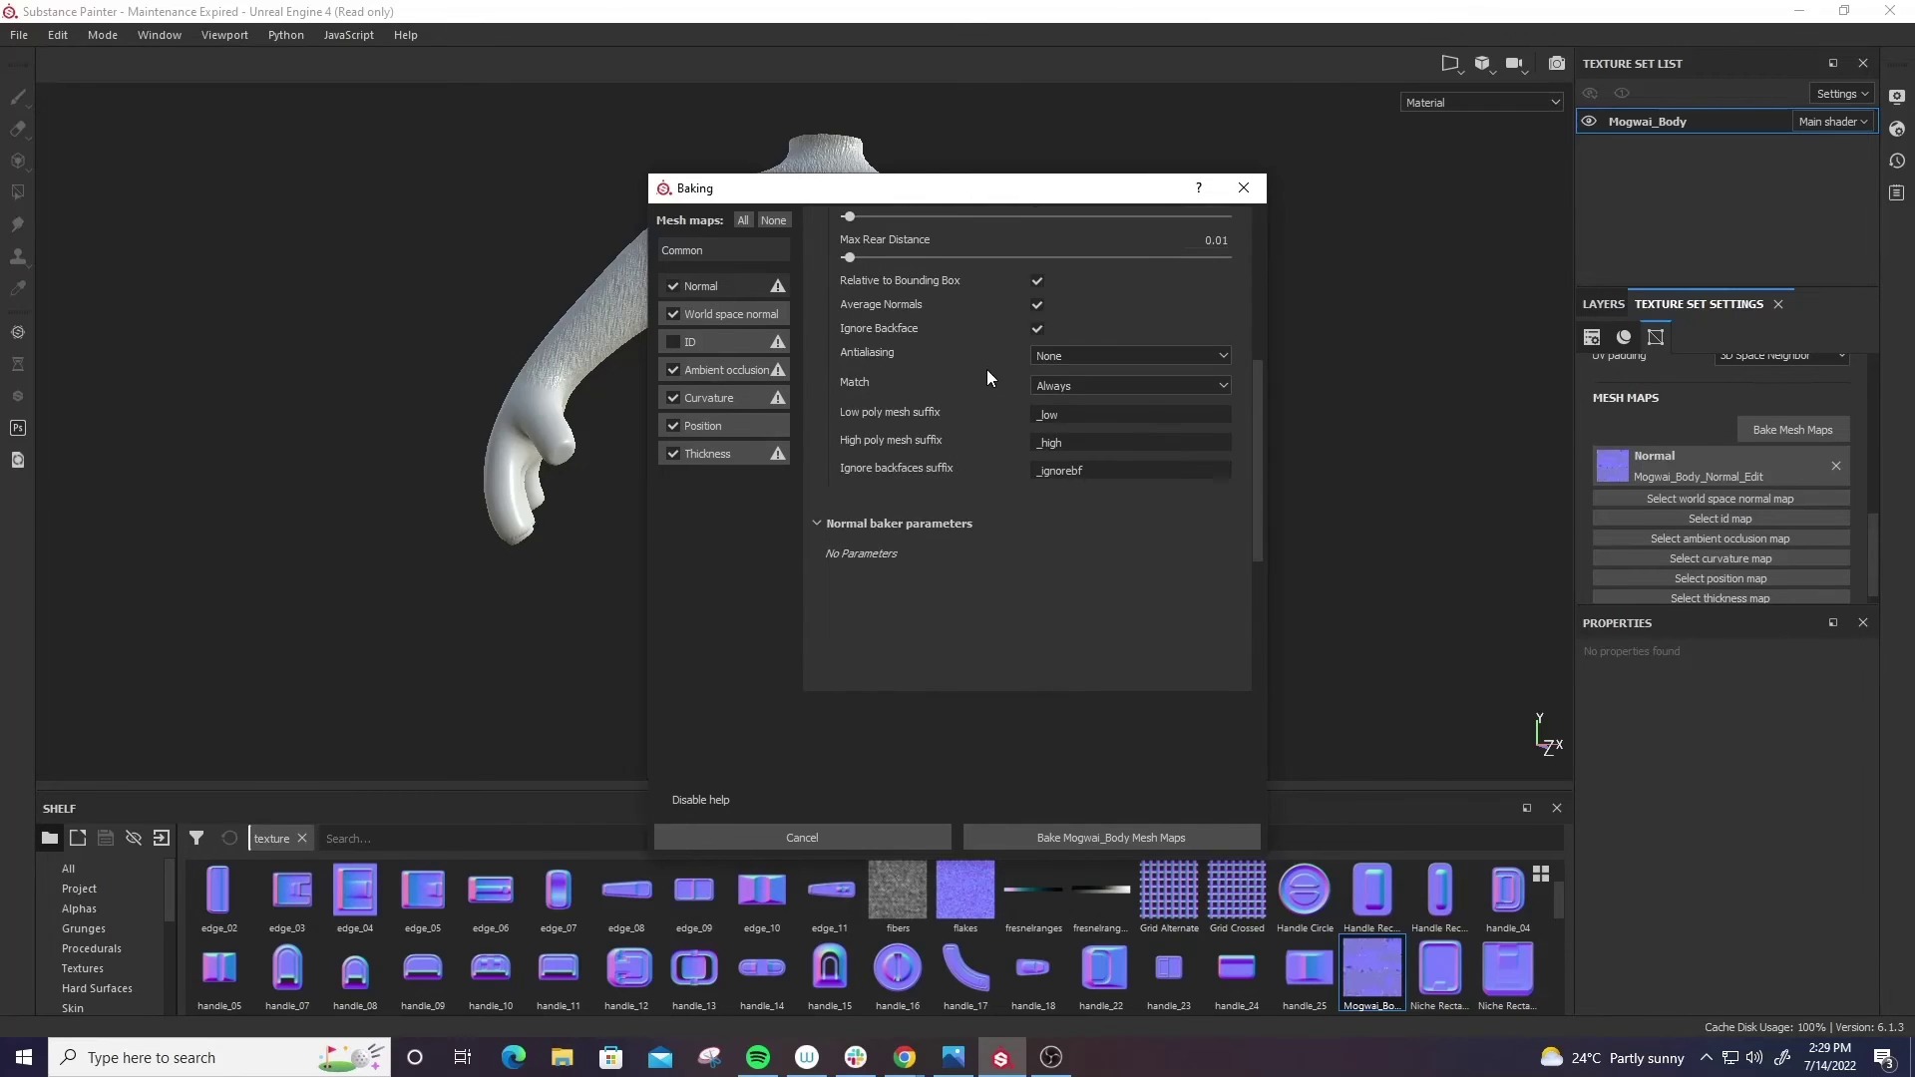
pyautogui.scroll(3, 974, 399)
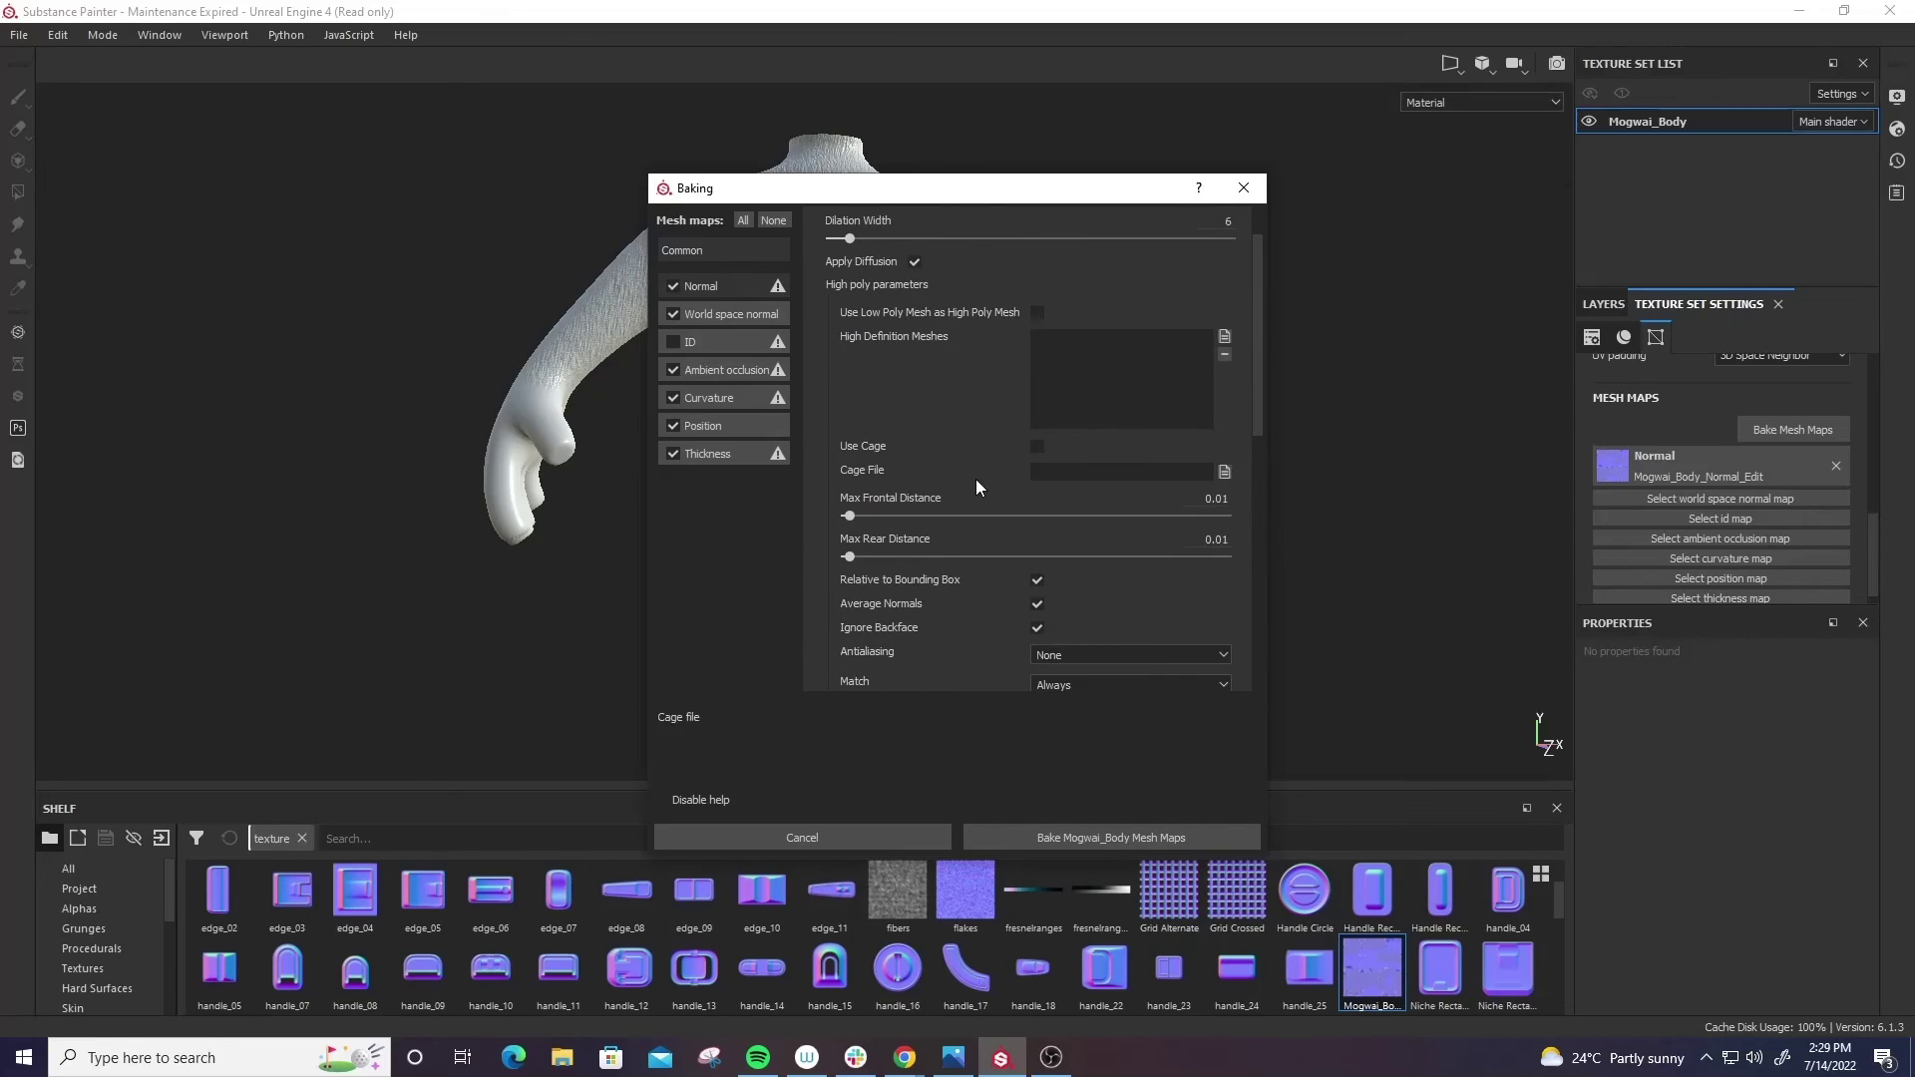
pyautogui.scroll(1, 916, 411)
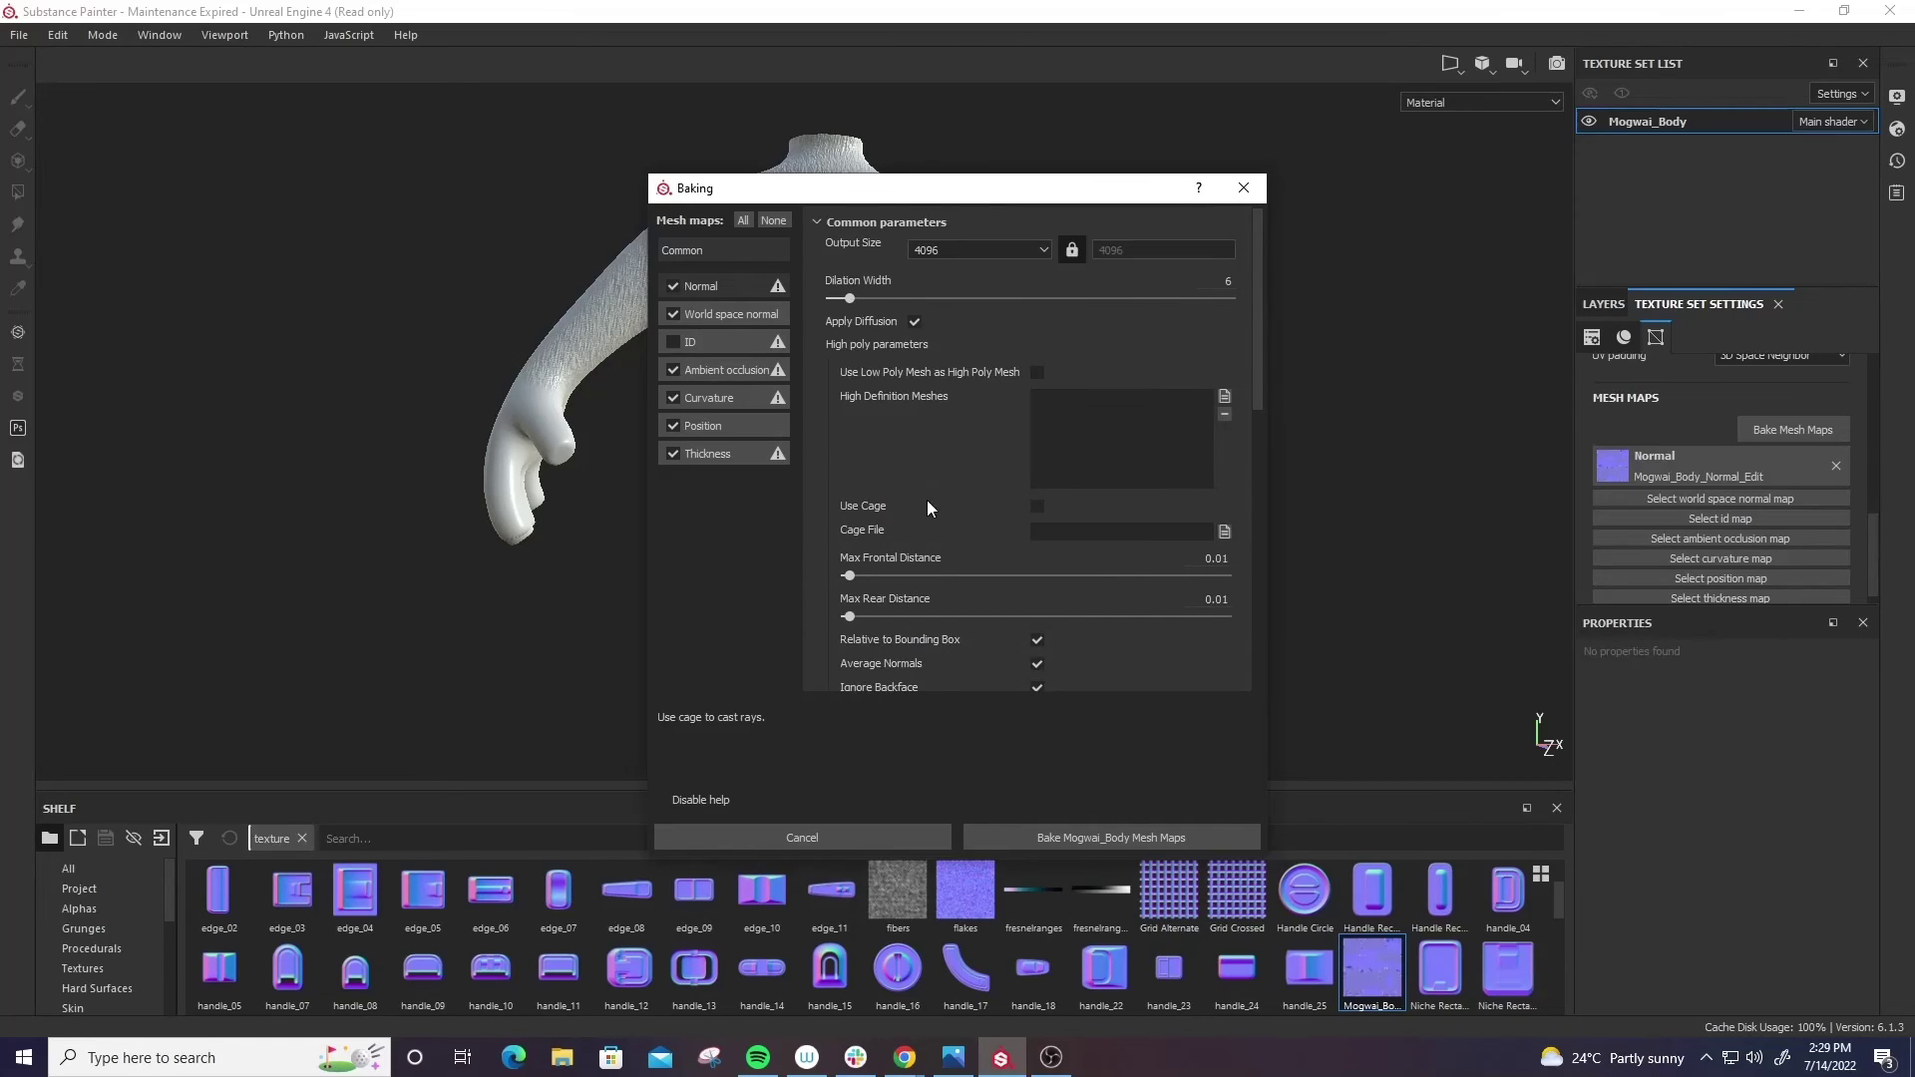
pyautogui.click(674, 287)
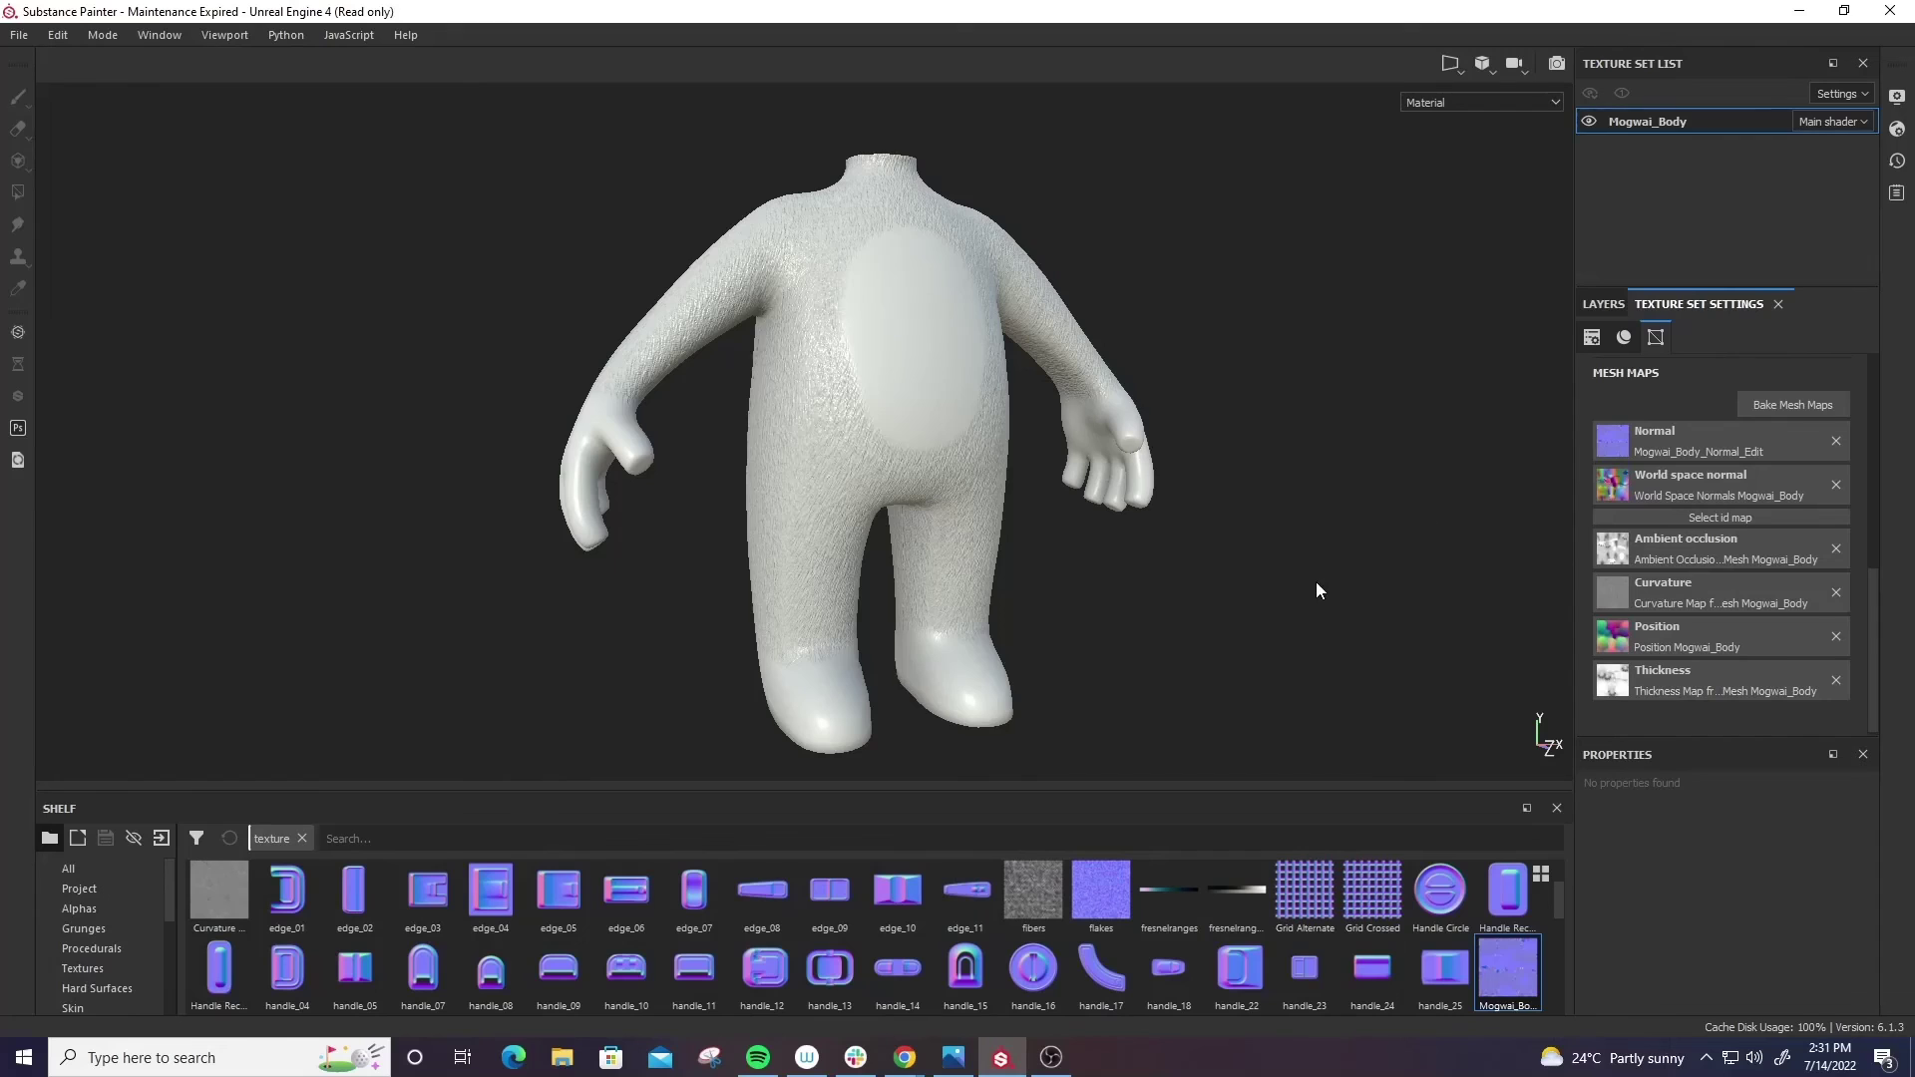
# - Examine the body with its freshly baked mesh maps from different angles and under rotated lighting
pyautogui.keyDown('alt'); pyautogui.moveTo(1314, 582); pyautogui.dragTo(1222, 565); pyautogui.keyUp('alt')
pyautogui.keyDown('alt'); pyautogui.moveTo(1227, 584); pyautogui.dragTo(1188, 582, button='middle'); pyautogui.keyUp('alt')
pyautogui.keyDown('alt'); pyautogui.moveTo(1188, 581); pyautogui.dragTo(1288, 586); pyautogui.keyUp('alt')
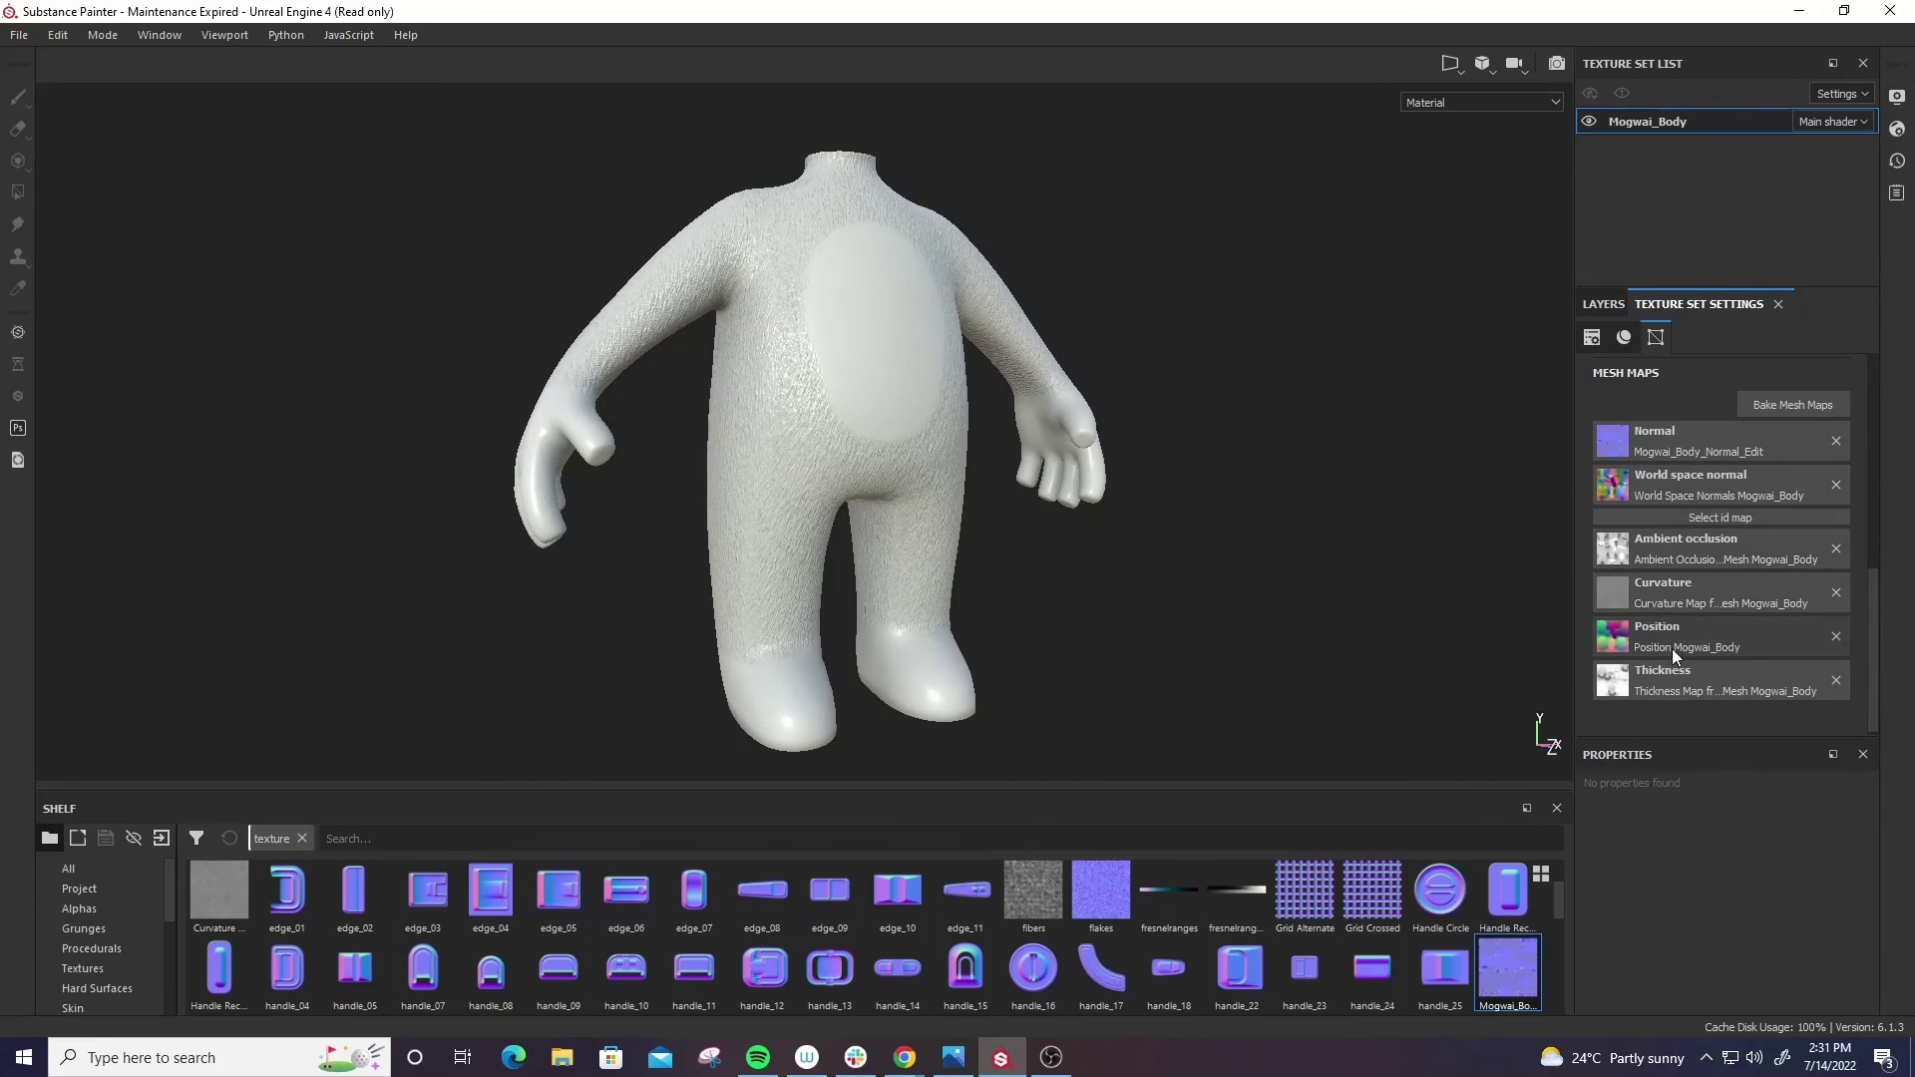
pyautogui.keyDown('alt'); pyautogui.moveTo(1269, 599); pyautogui.dragTo(1386, 604); pyautogui.keyUp('alt')
pyautogui.keyDown('alt'); pyautogui.moveTo(1246, 427); pyautogui.dragTo(1137, 429); pyautogui.keyUp('alt')
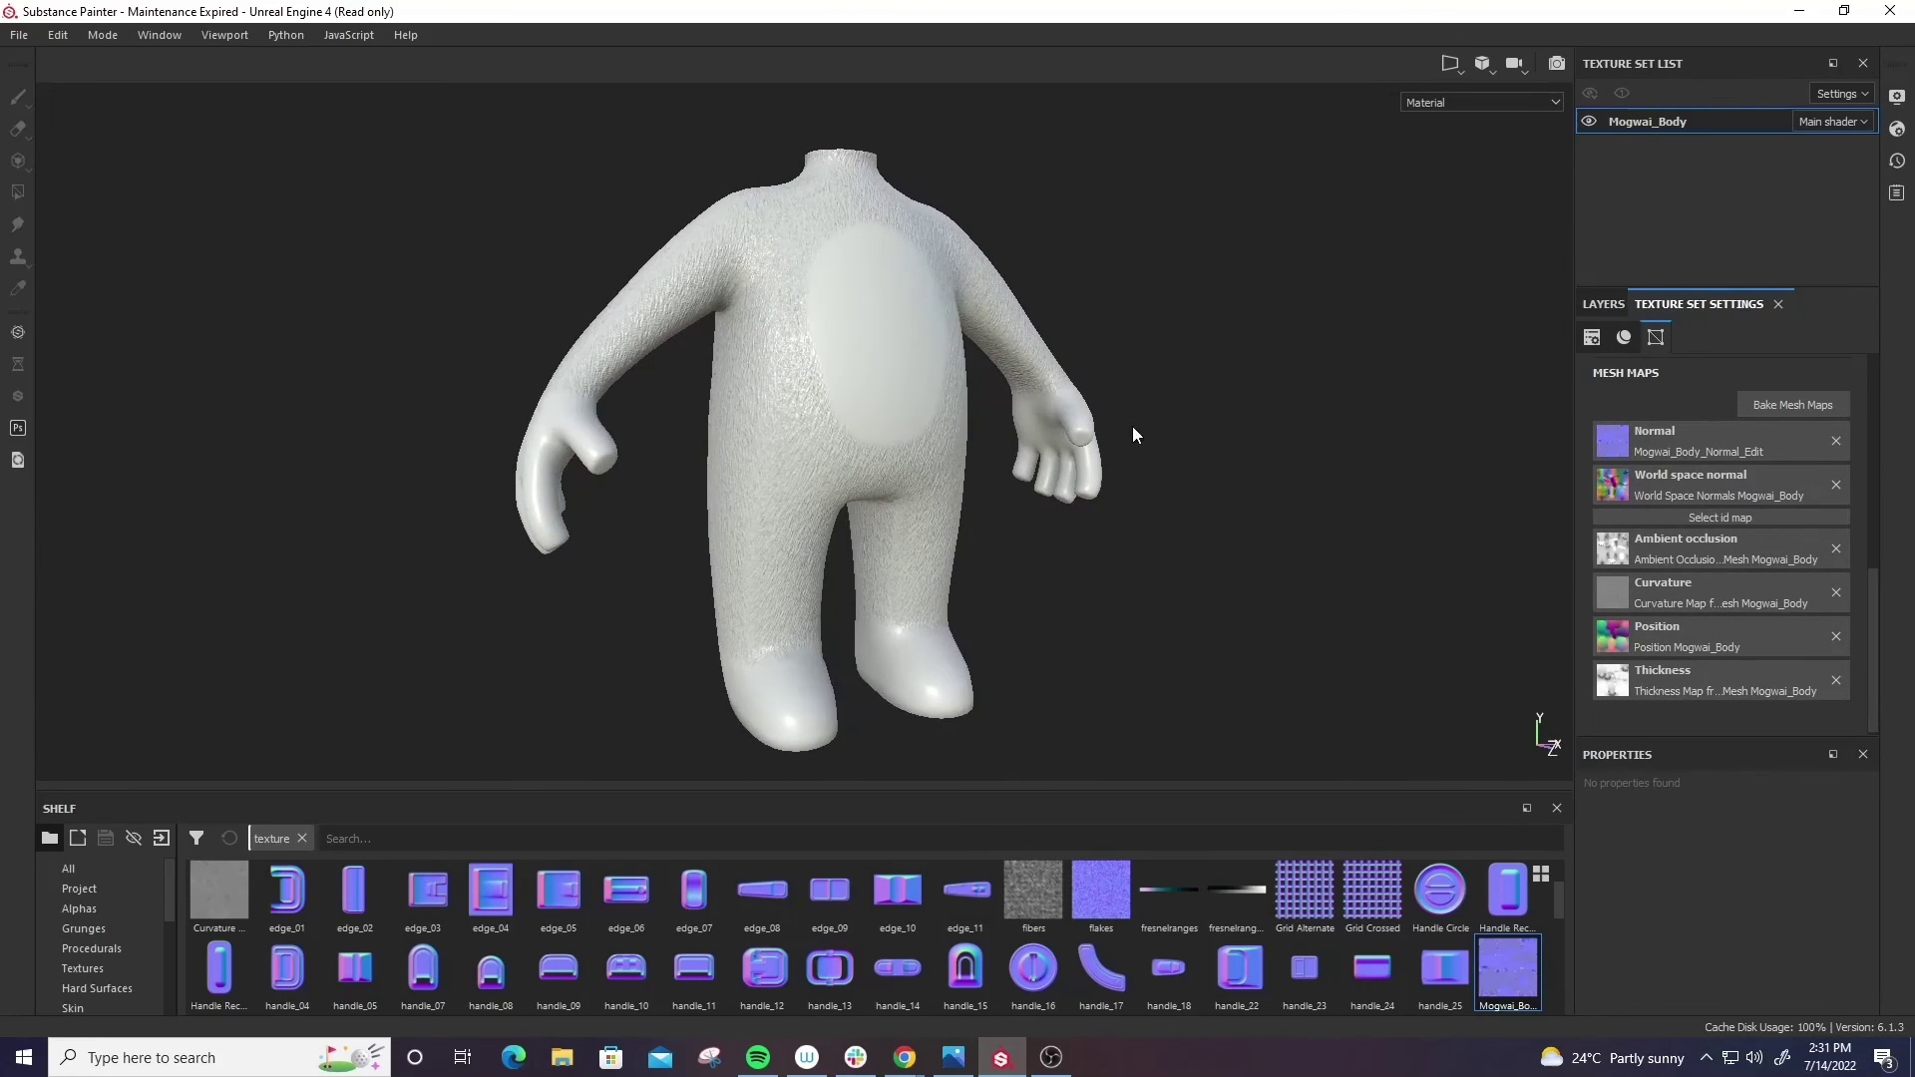
pyautogui.keyDown('shift'); pyautogui.moveTo(1182, 508); pyautogui.dragTo(1249, 513, button='right'); pyautogui.keyUp('shift')
pyautogui.keyDown('alt'); pyautogui.moveTo(1248, 513); pyautogui.dragTo(1177, 518); pyautogui.keyUp('alt')
pyautogui.keyDown('alt'); pyautogui.moveTo(982, 544); pyautogui.dragTo(1256, 426); pyautogui.keyUp('alt')
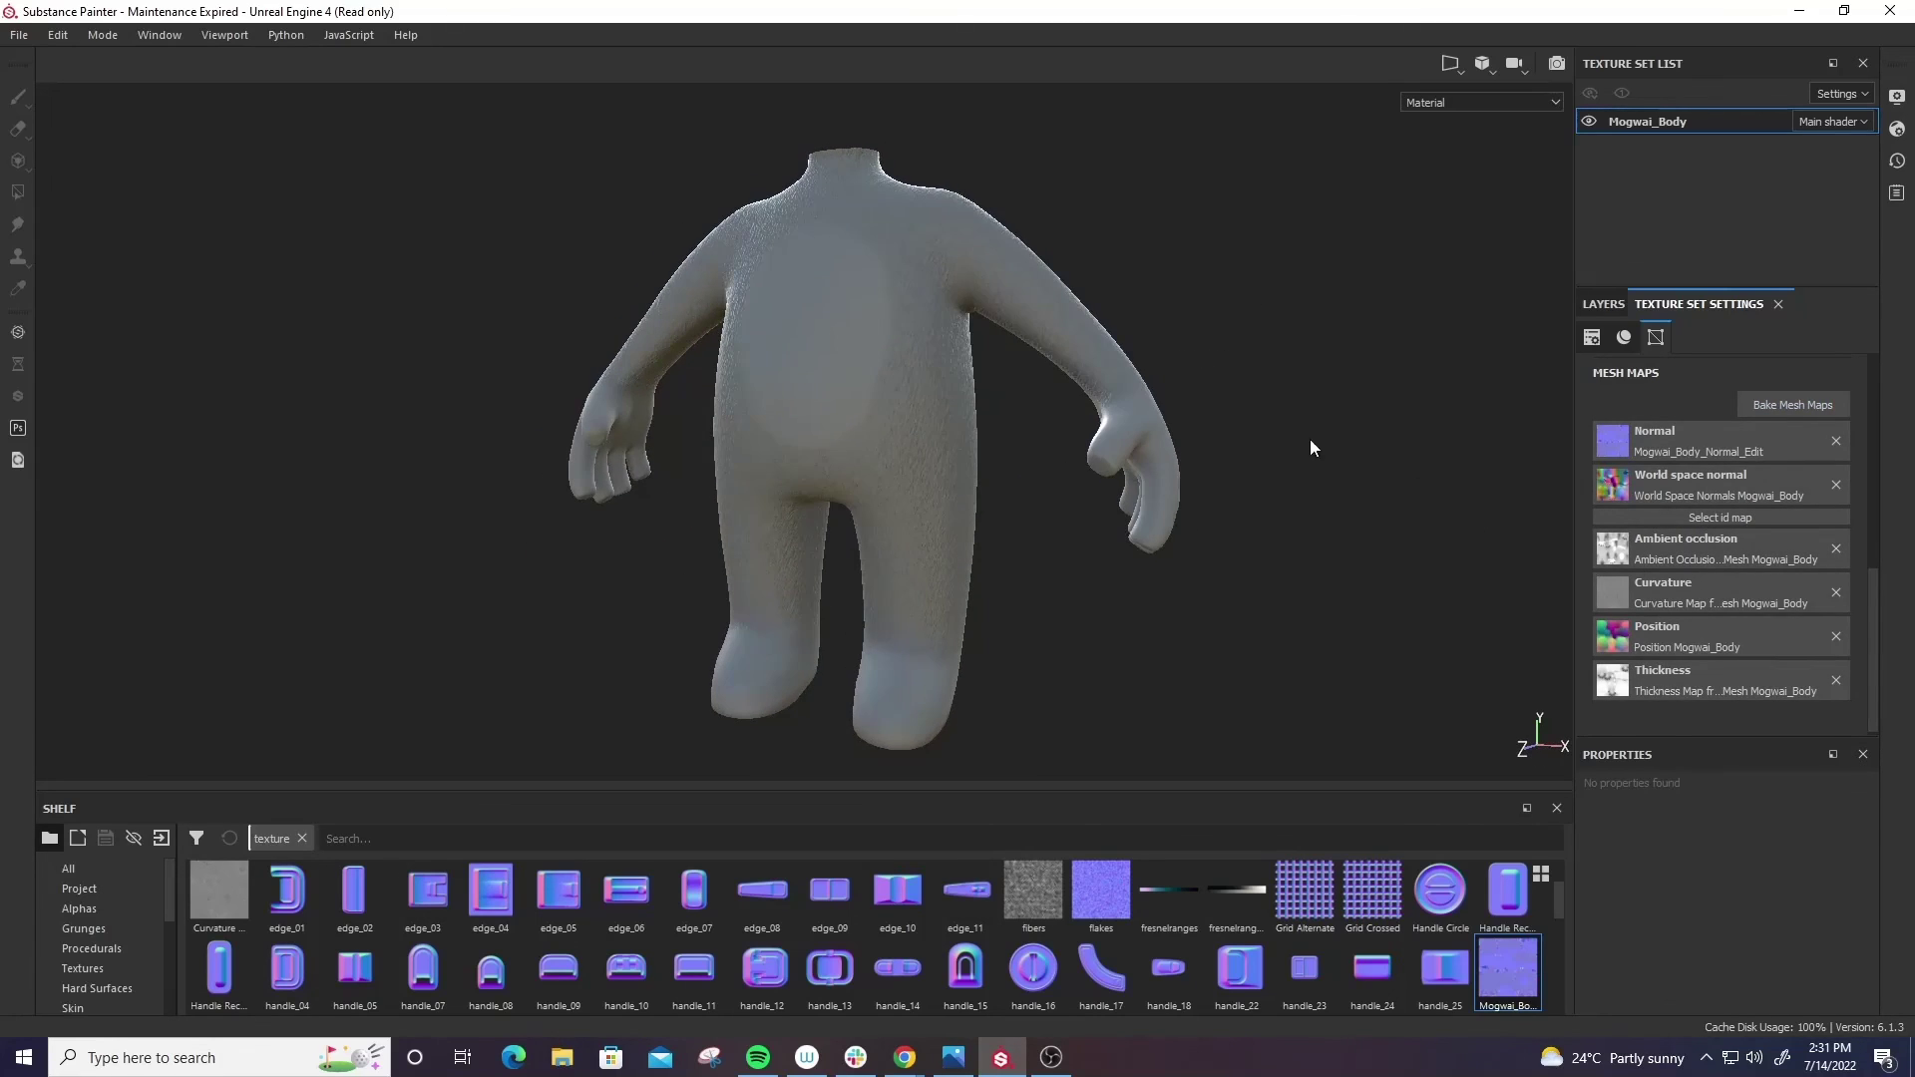
pyautogui.moveTo(1045, 611)
pyautogui.keyDown('alt'); pyautogui.mouseDown()
pyautogui.moveTo(1317, 632)
pyautogui.moveTo(1163, 547)
pyautogui.moveTo(1232, 567)
pyautogui.mouseUp(); pyautogui.keyUp('alt')
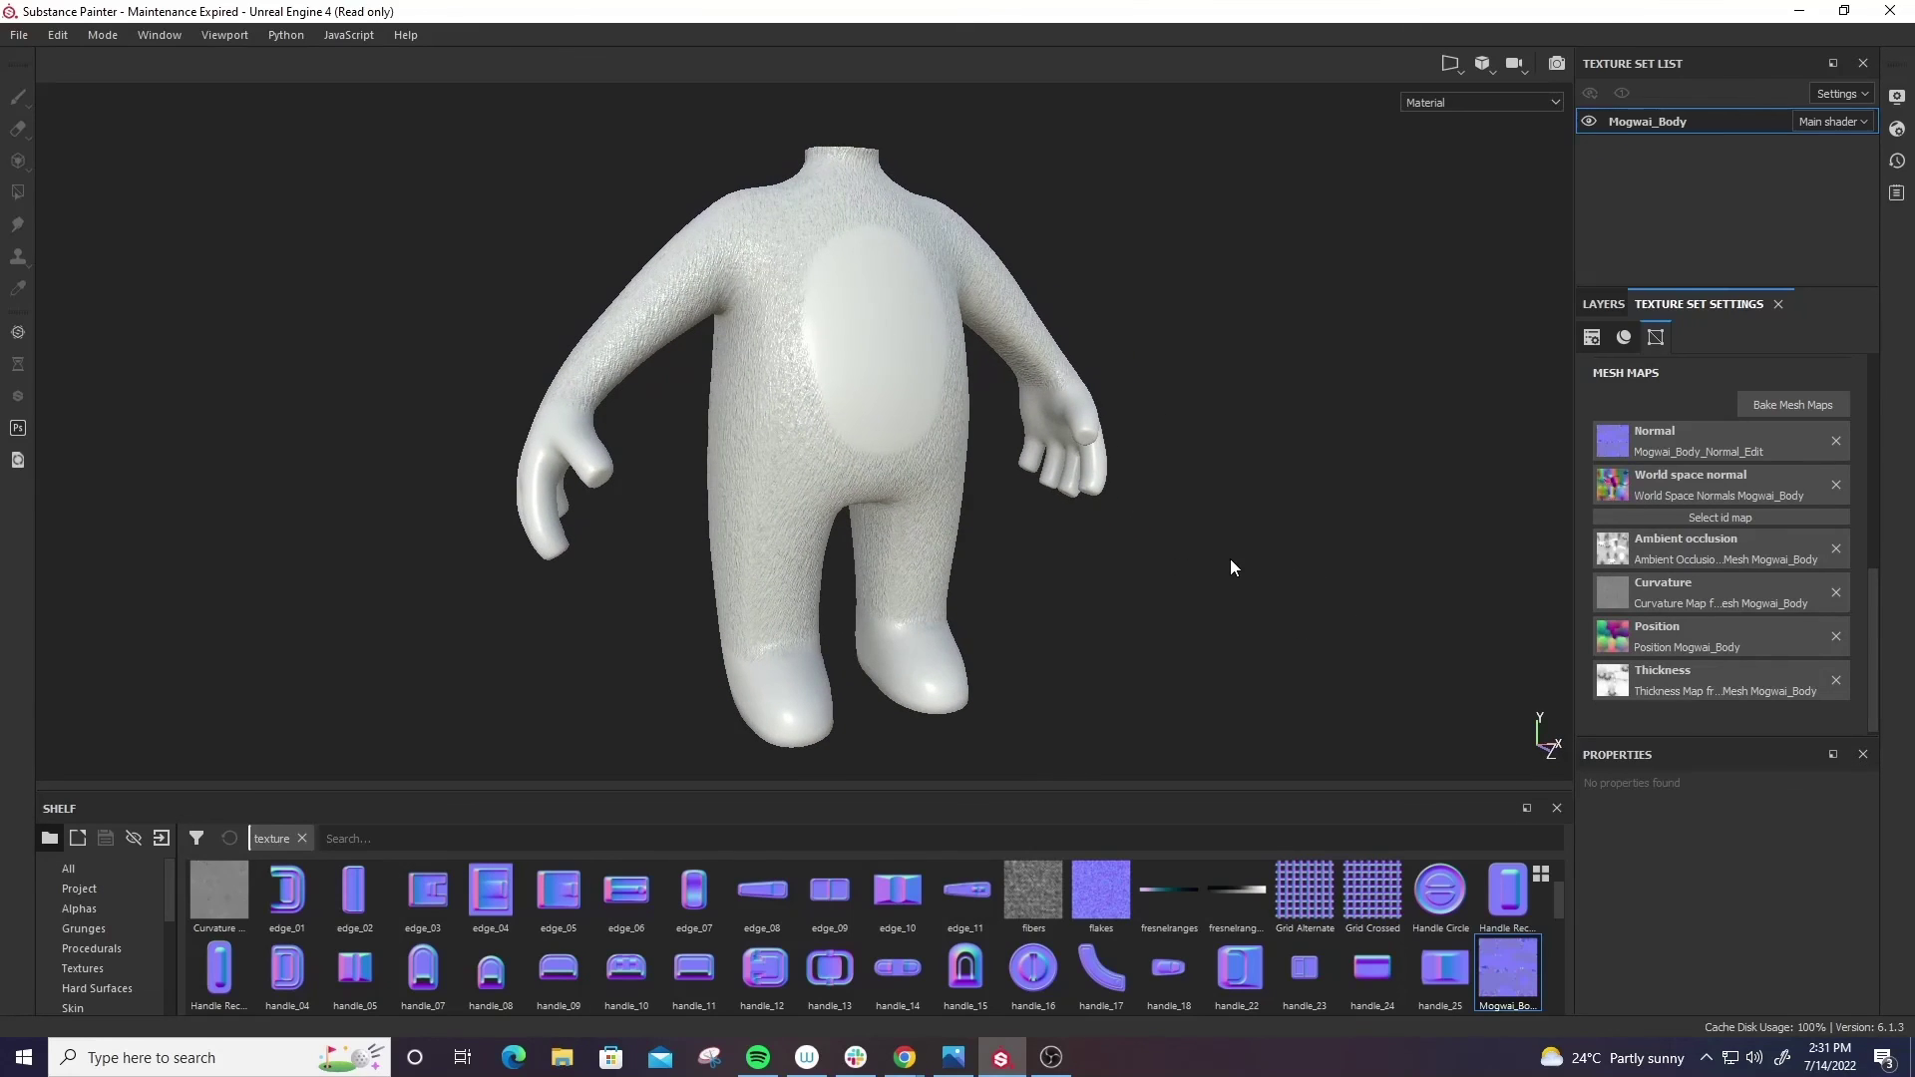